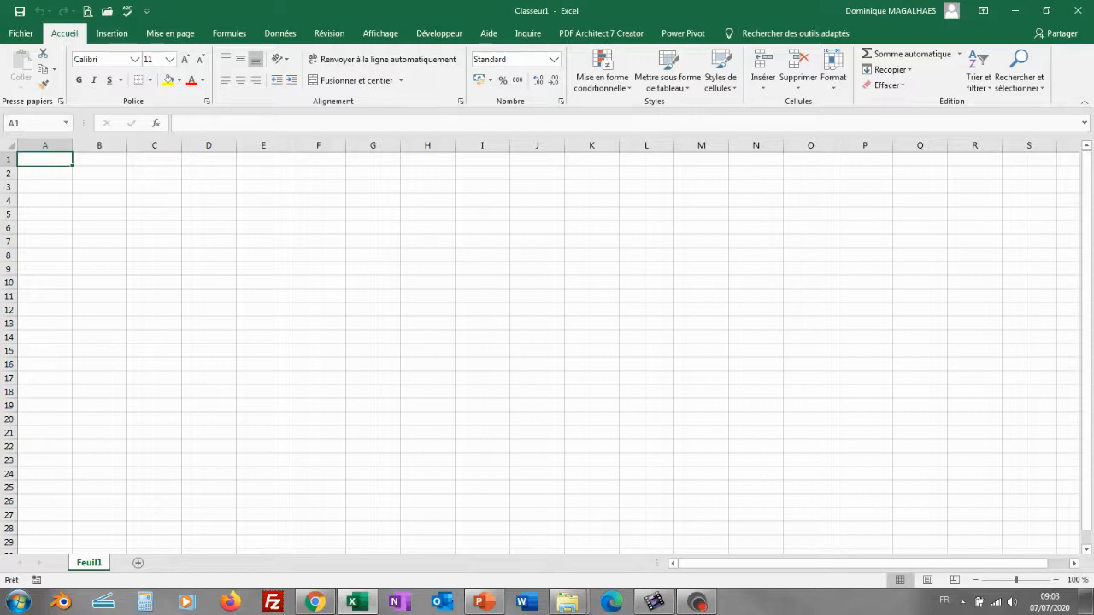
# Check in the Excel options' COM add-ins list that Microsoft Power Pivot for Excel is enabled, and display the Power Pivot commands
pyautogui.hotkey('alt', 'Tab')
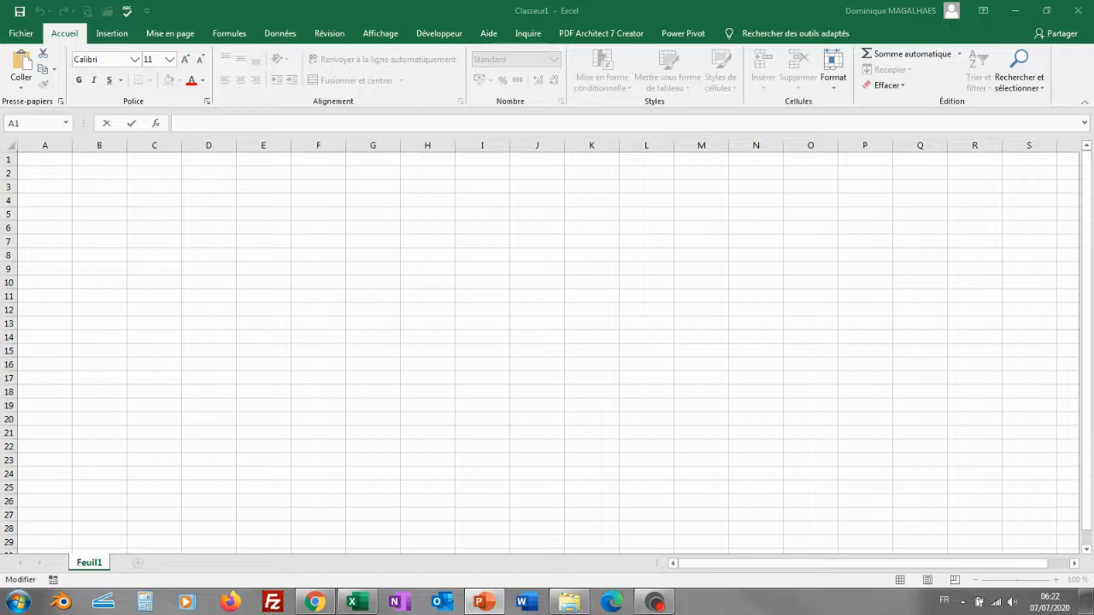
pyautogui.click(20, 33)
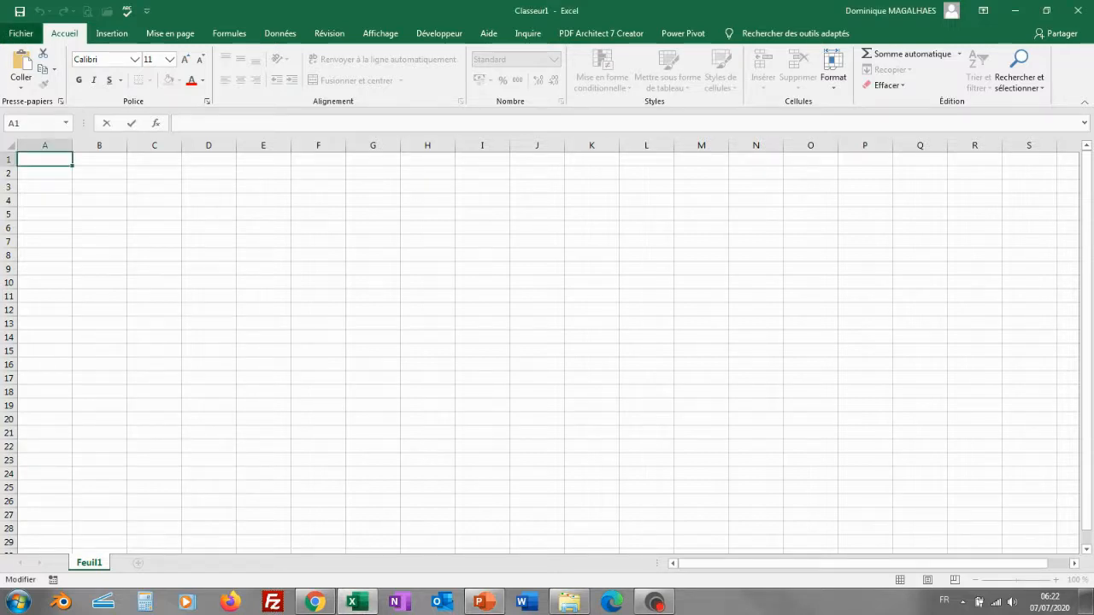
pyautogui.click(20, 34)
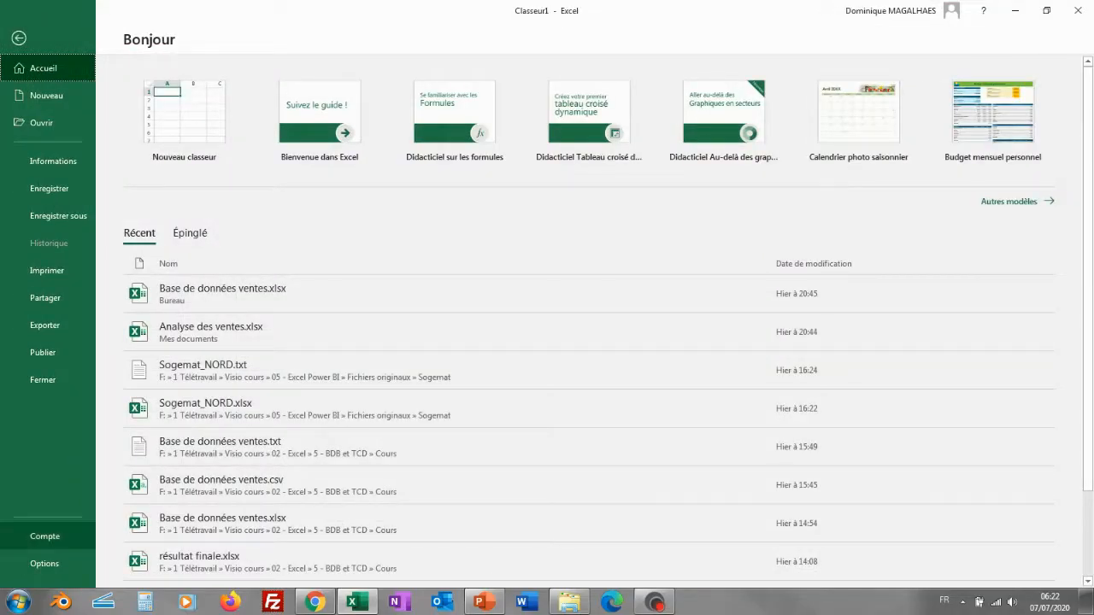
pyautogui.press('Escape')
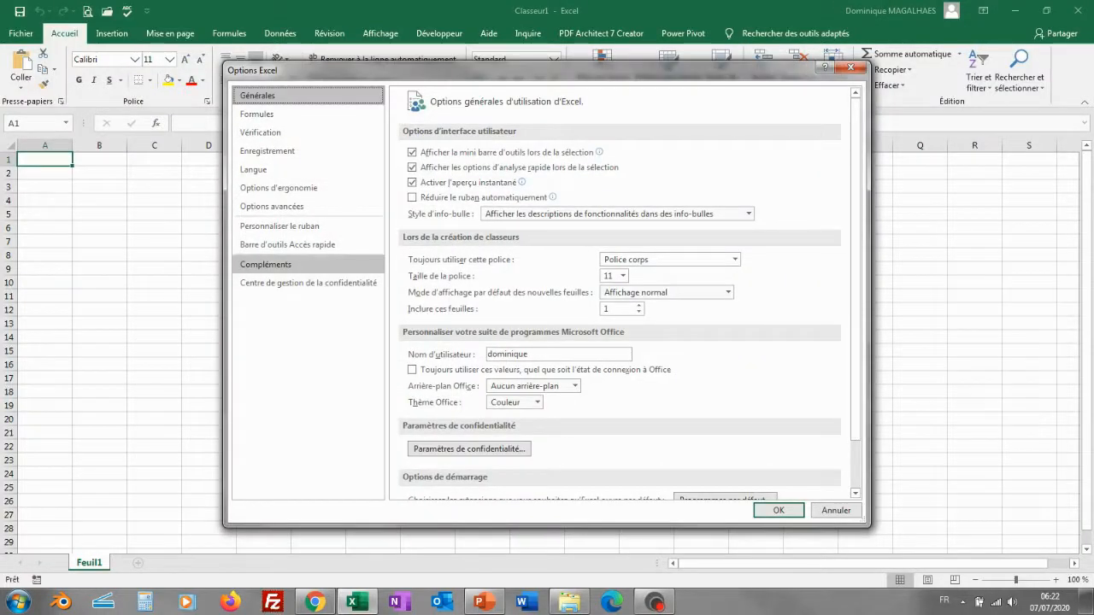
pyautogui.click(266, 264)
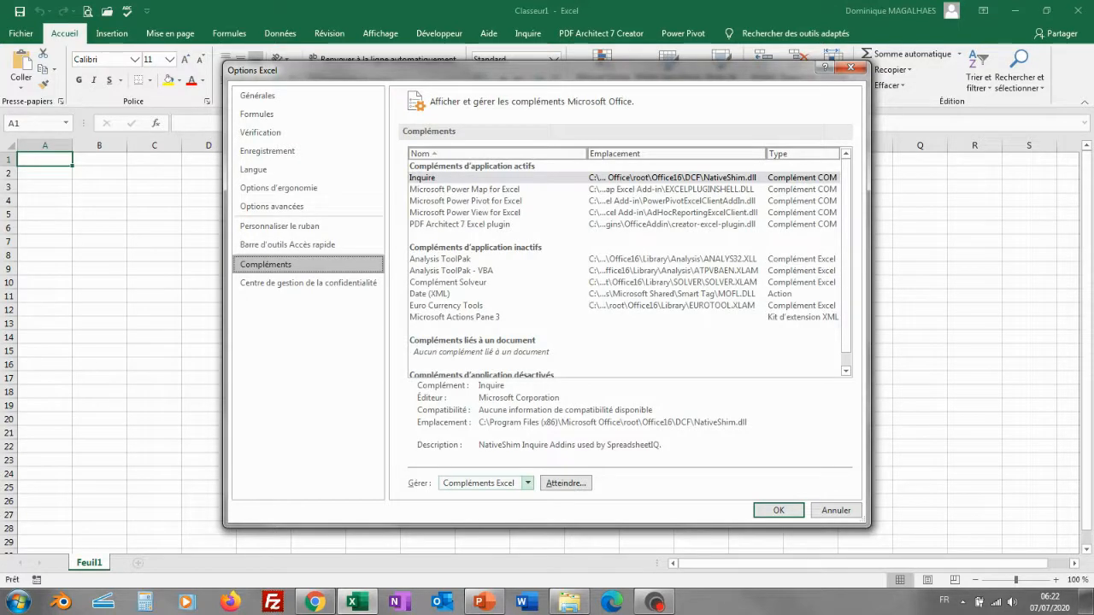
pyautogui.click(528, 483)
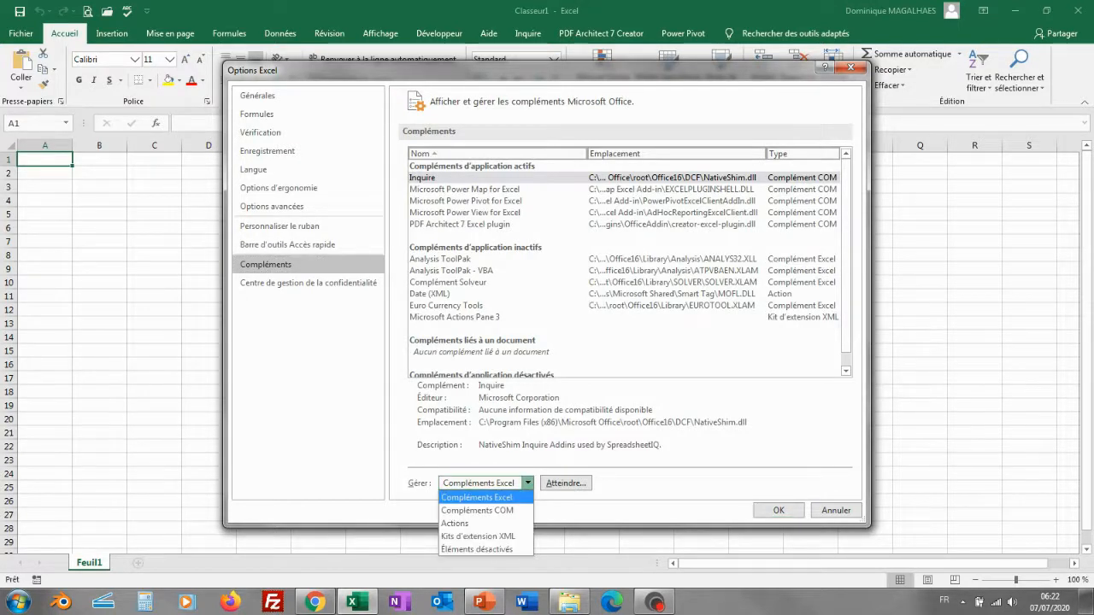
pyautogui.click(477, 510)
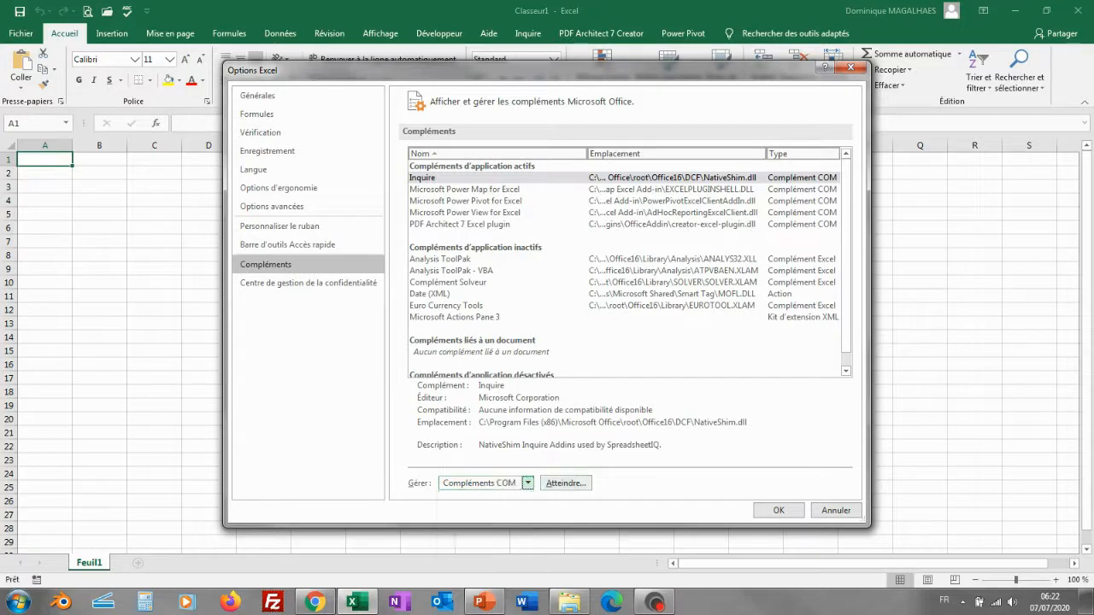
pyautogui.click(565, 483)
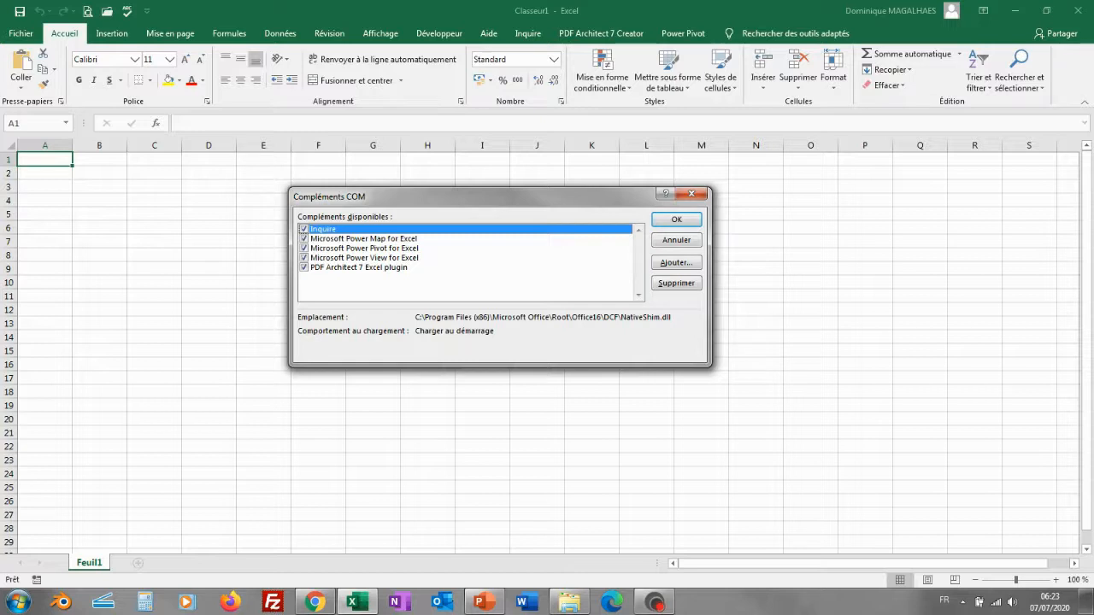
pyautogui.press('Return')
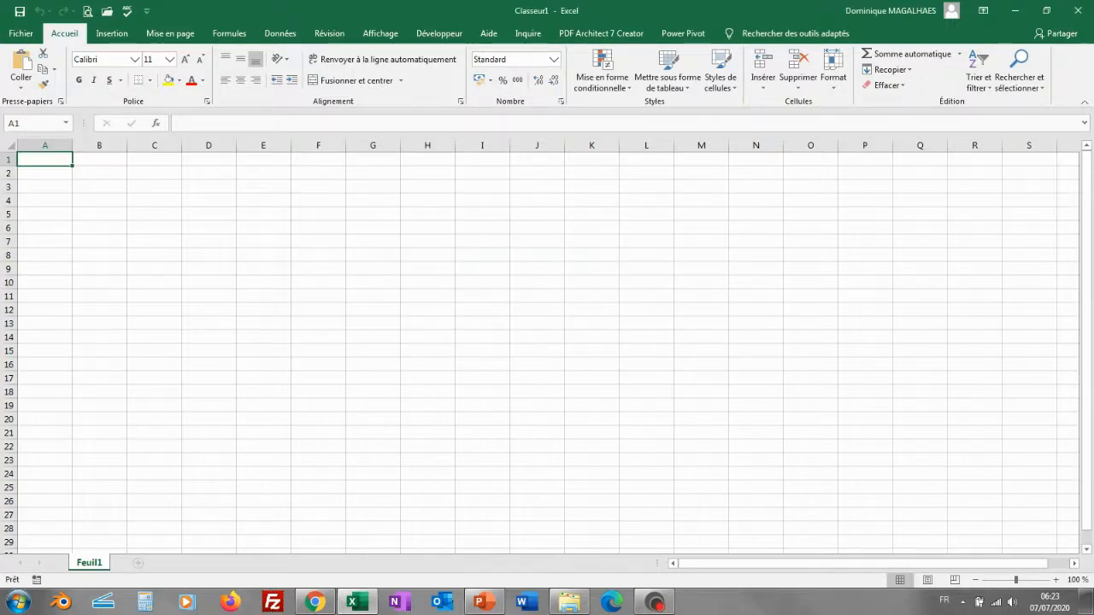
pyautogui.click(683, 33)
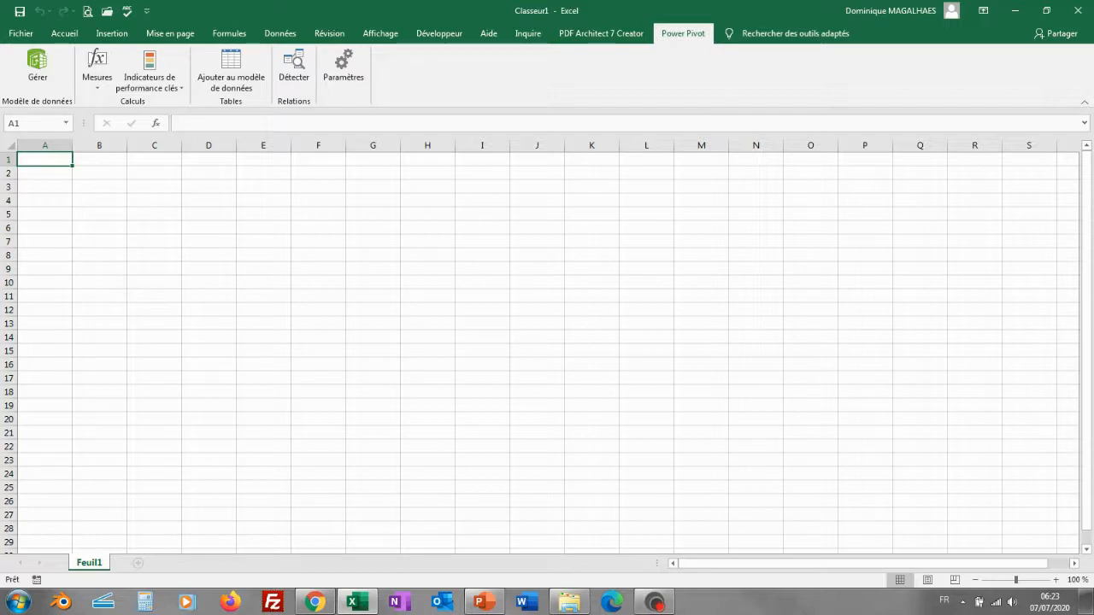
# View the "Situation de cours" slide in PowerPoint, and open the analyse folder inside Cas concret in Windows Explorer
pyautogui.hotkey('alt', 'Tab')
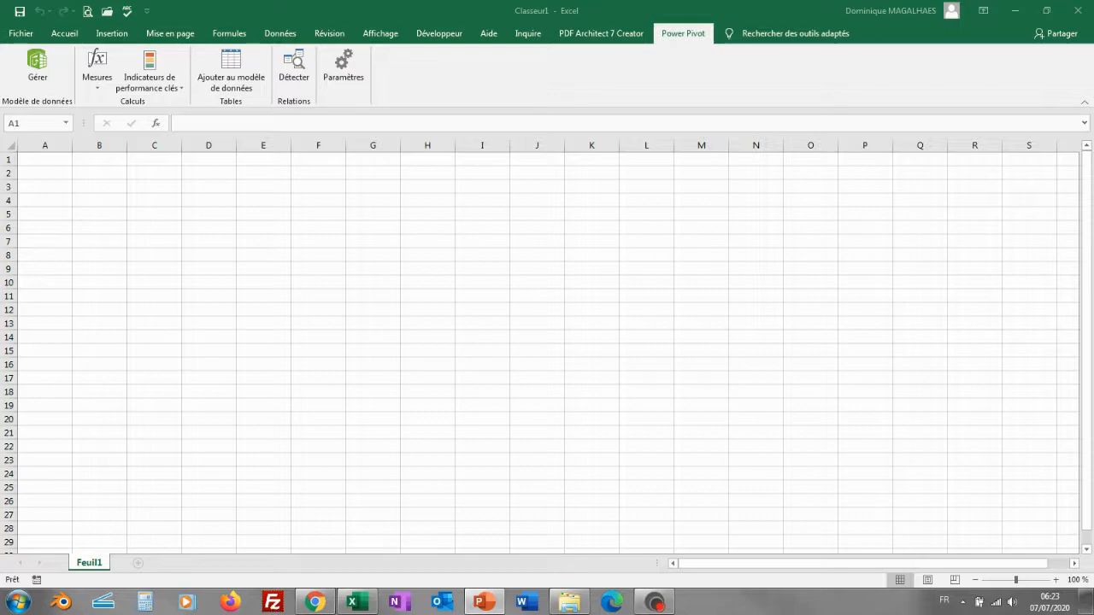
pyautogui.moveTo(0, 51); pyautogui.dragTo(556, 111)
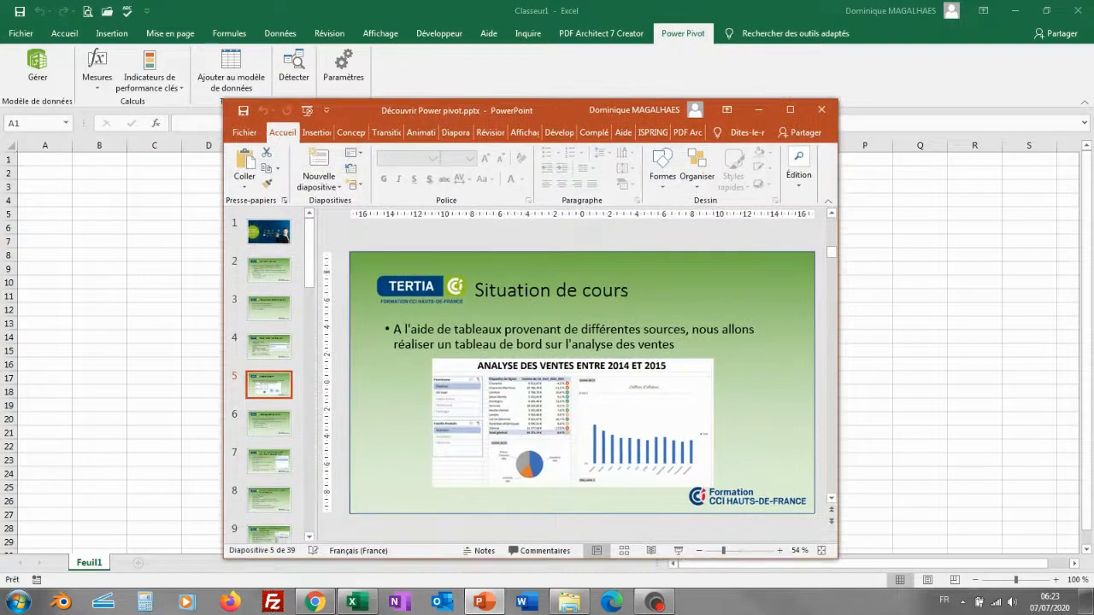
pyautogui.press('super+Up')
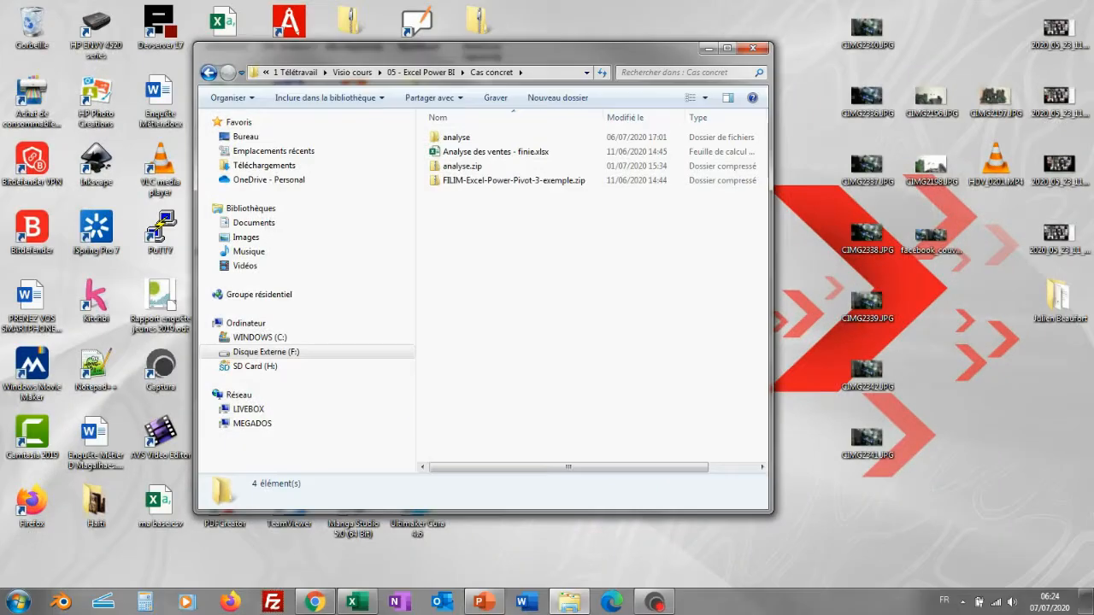
pyautogui.click(463, 167)
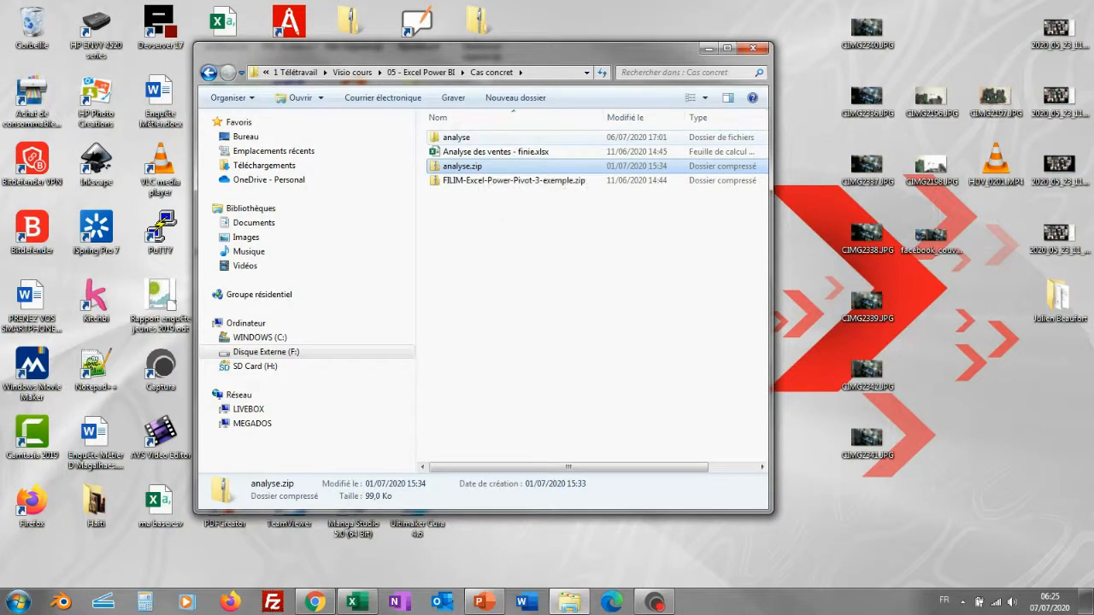
pyautogui.doubleClick(457, 137)
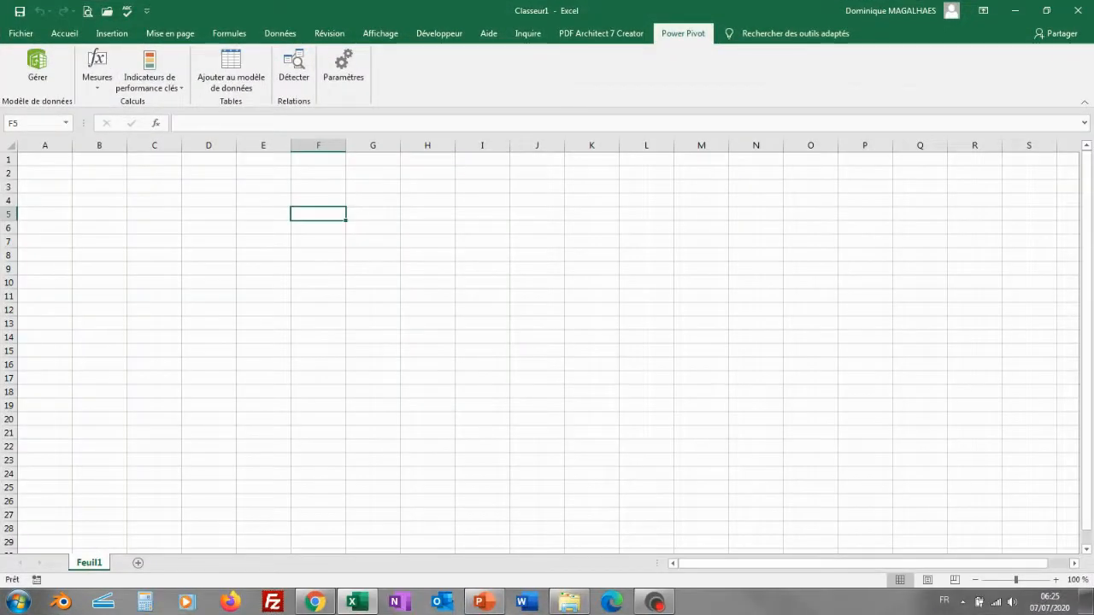
# Save the Excel workbook as "Analyse des ventes.xlsx" in the Documents library, replacing the existing file
pyautogui.click(21, 33)
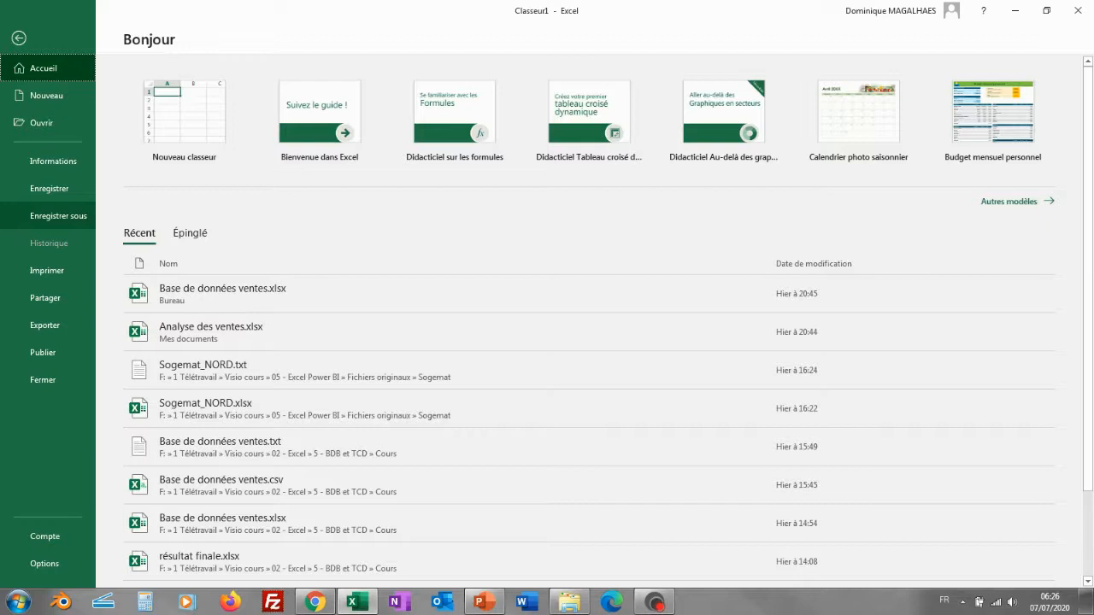
pyautogui.click(58, 216)
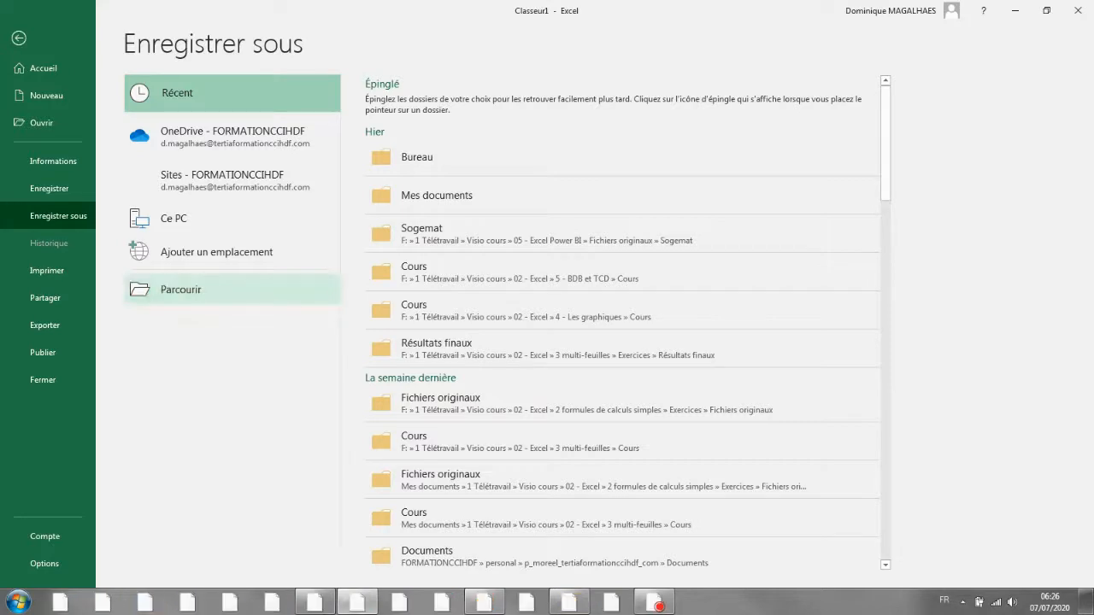
pyautogui.click(180, 289)
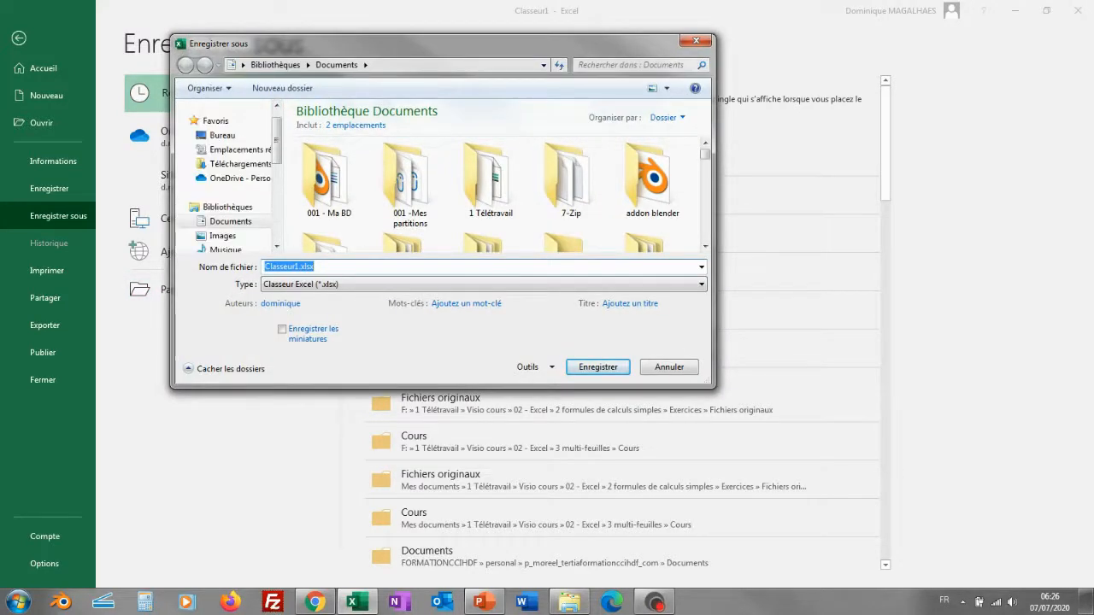
pyautogui.write('Ana')
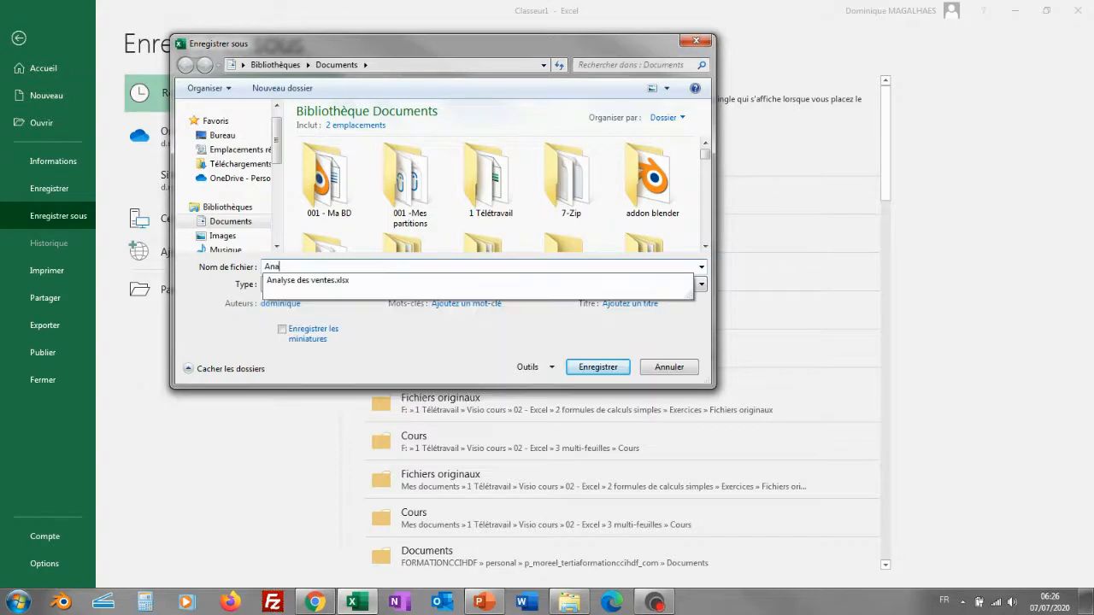
pyautogui.write('lyse')
pyautogui.press('Down')
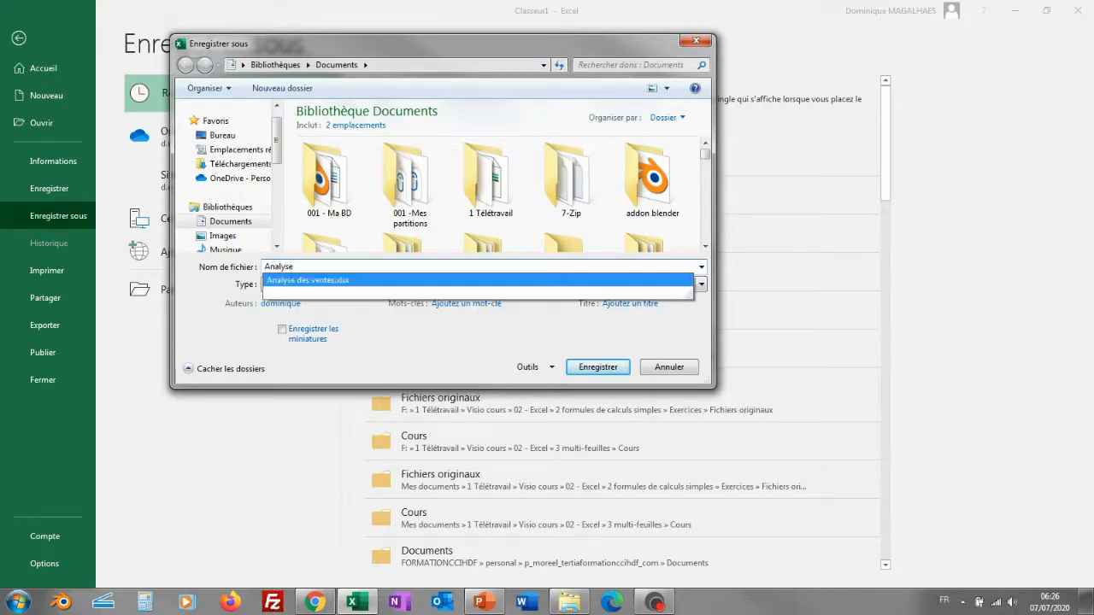
pyautogui.press('Return')
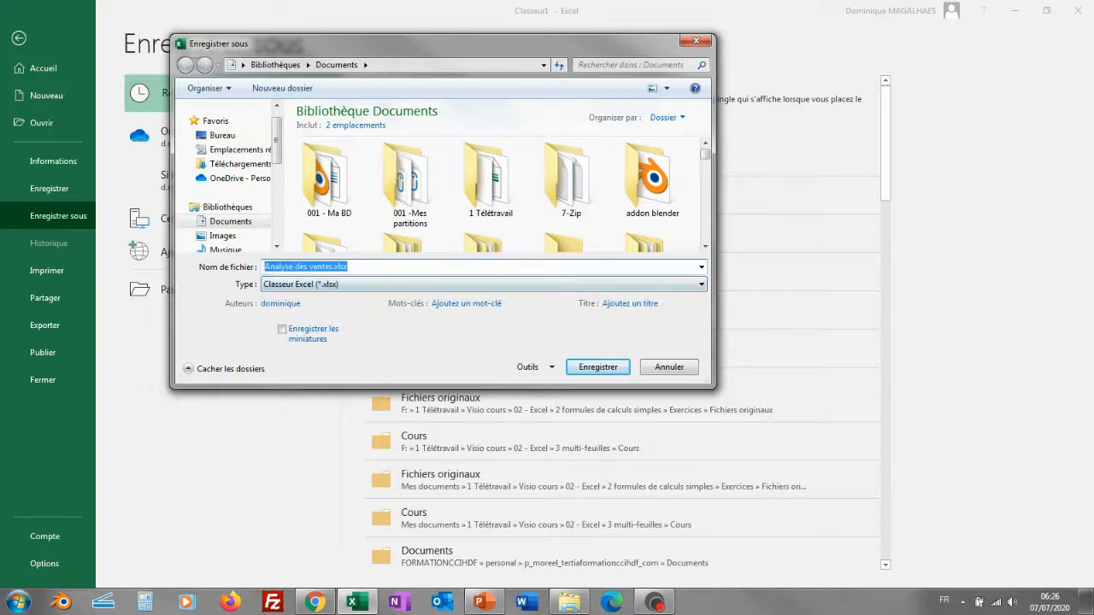
pyautogui.press('Return')
pyautogui.press('Left')
pyautogui.press('Return')
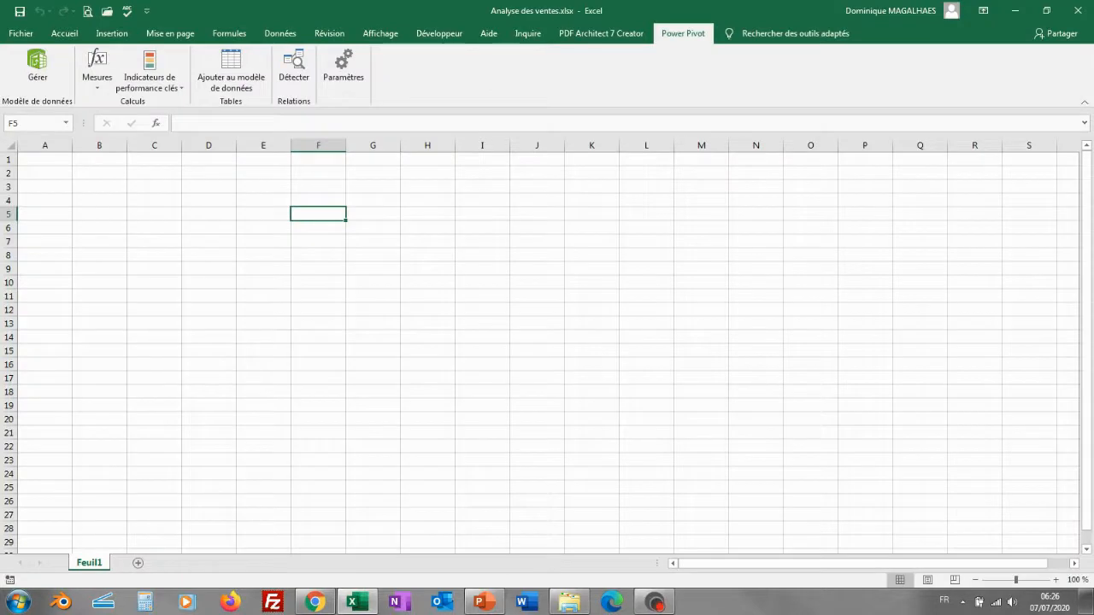
# Open the Power Pivot data model window and start a table import from other sources with "Fichier Excel" as the source type
pyautogui.click(318, 282)
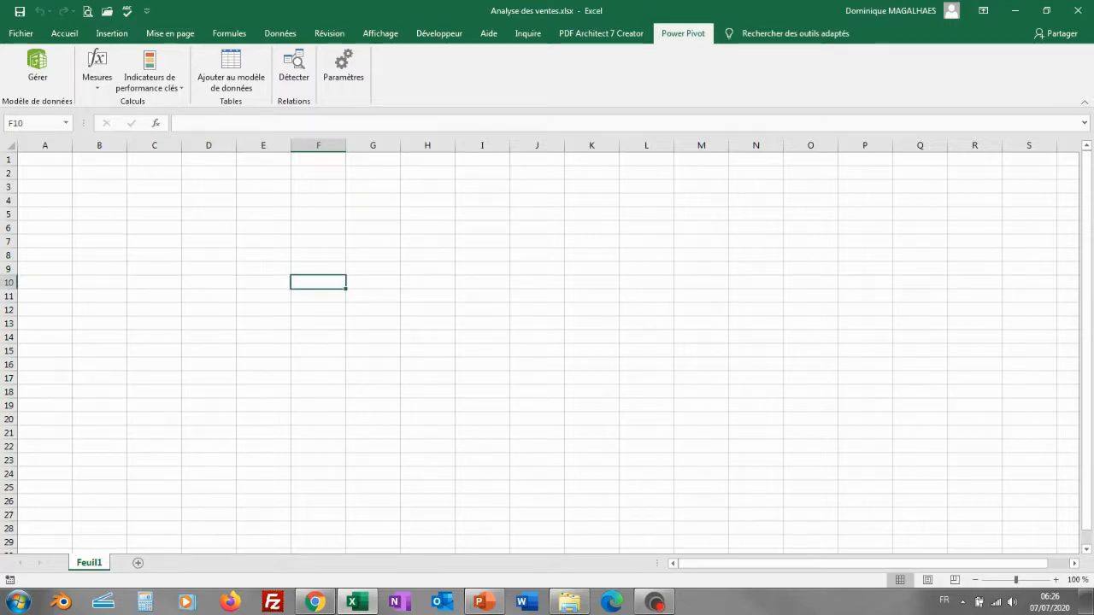
pyautogui.click(38, 68)
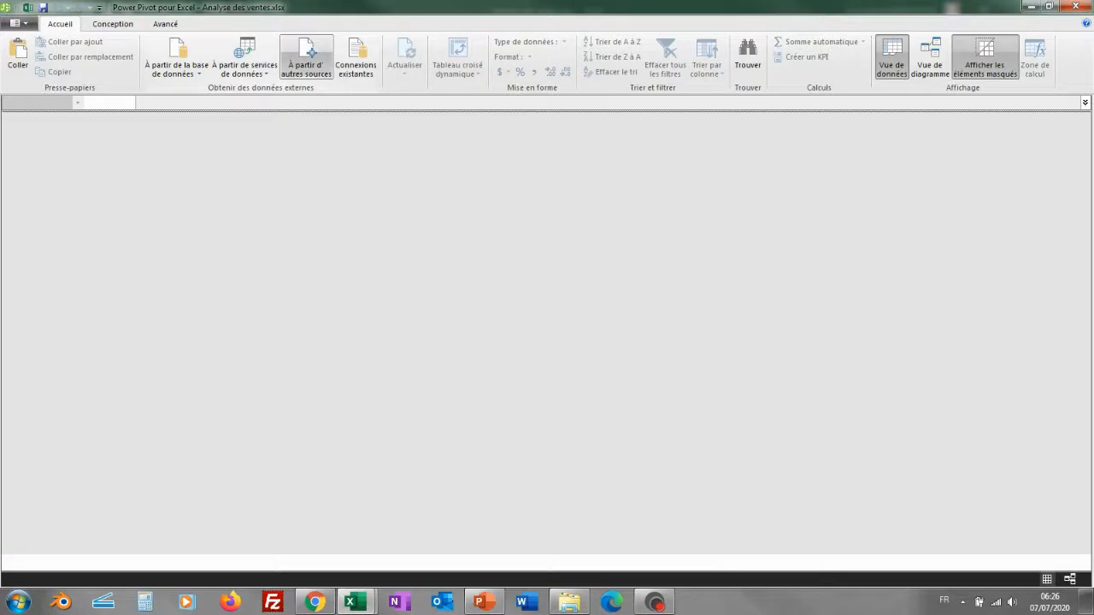
pyautogui.click(306, 58)
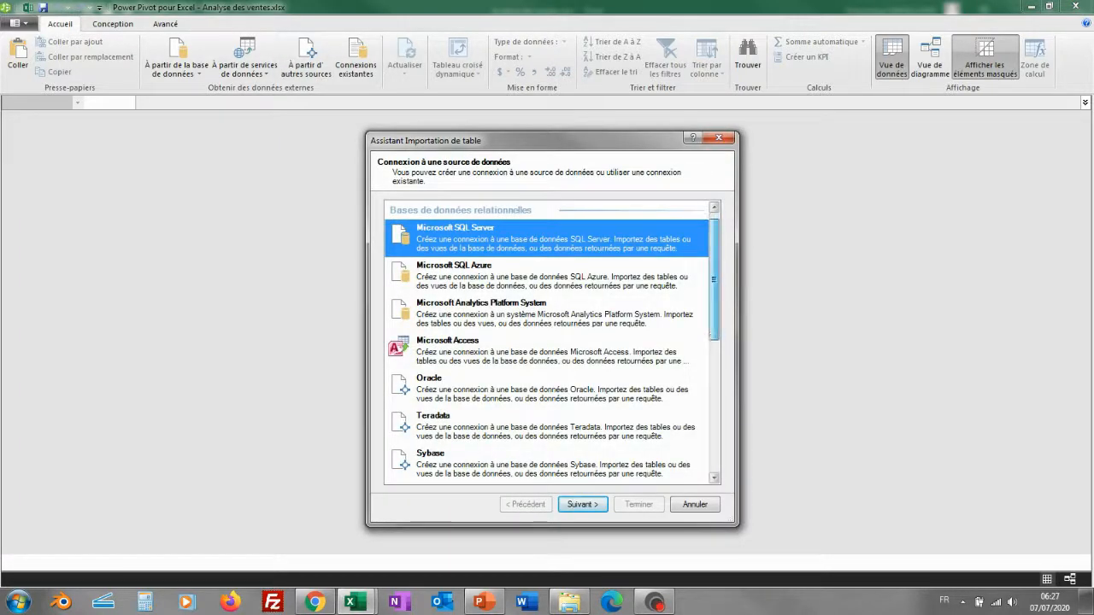
pyautogui.scroll(-5, 713, 342)
pyautogui.scroll(-5, 714, 342)
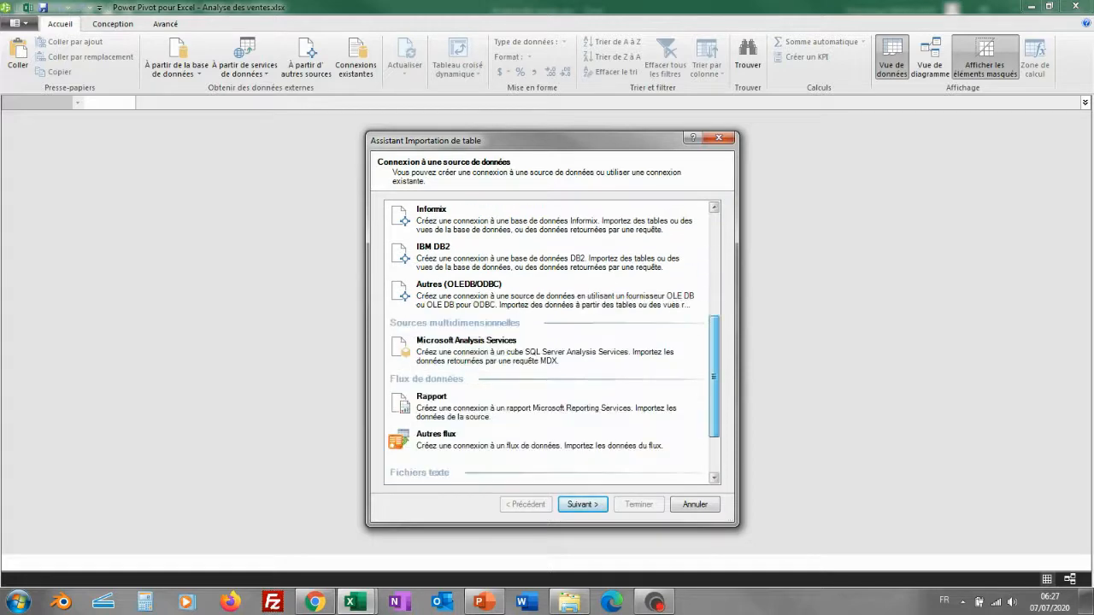
pyautogui.scroll(10, 714, 342)
pyautogui.scroll(-10, 552, 342)
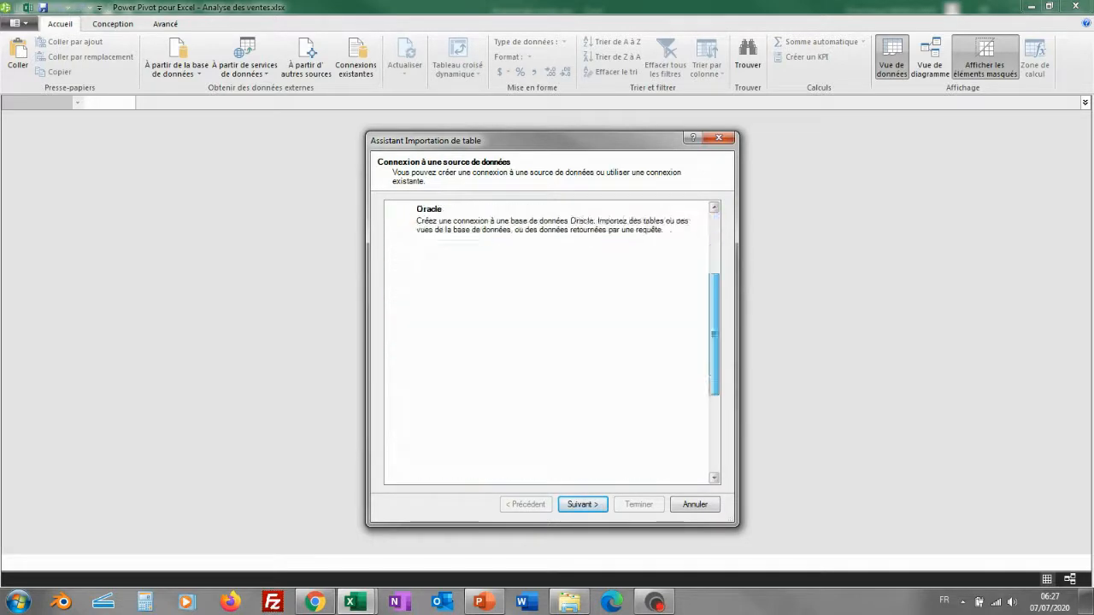
pyautogui.click(495, 425)
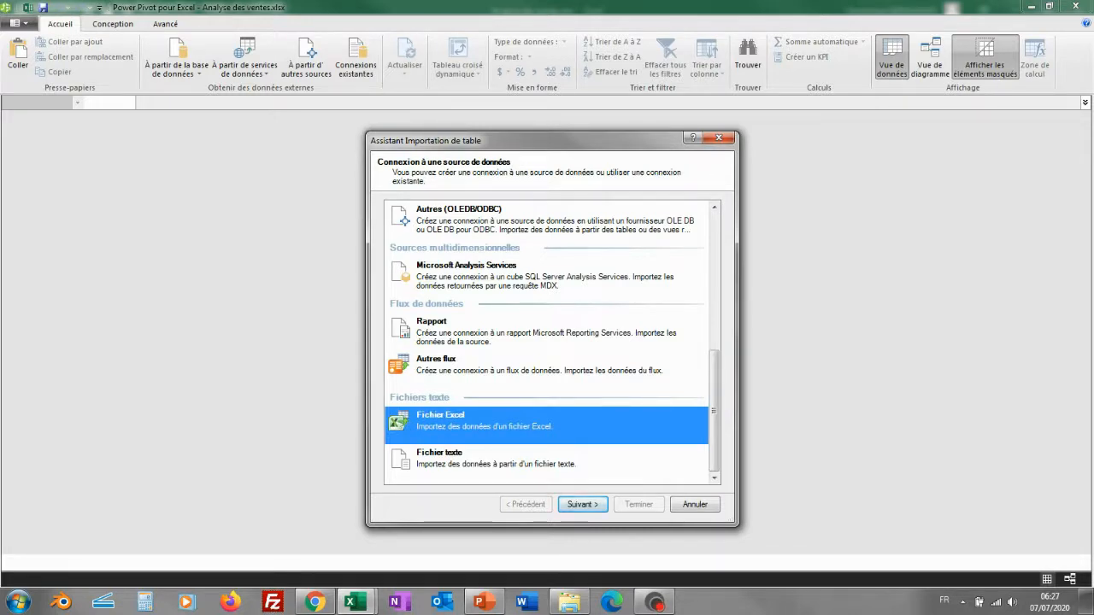
pyautogui.press('Return')
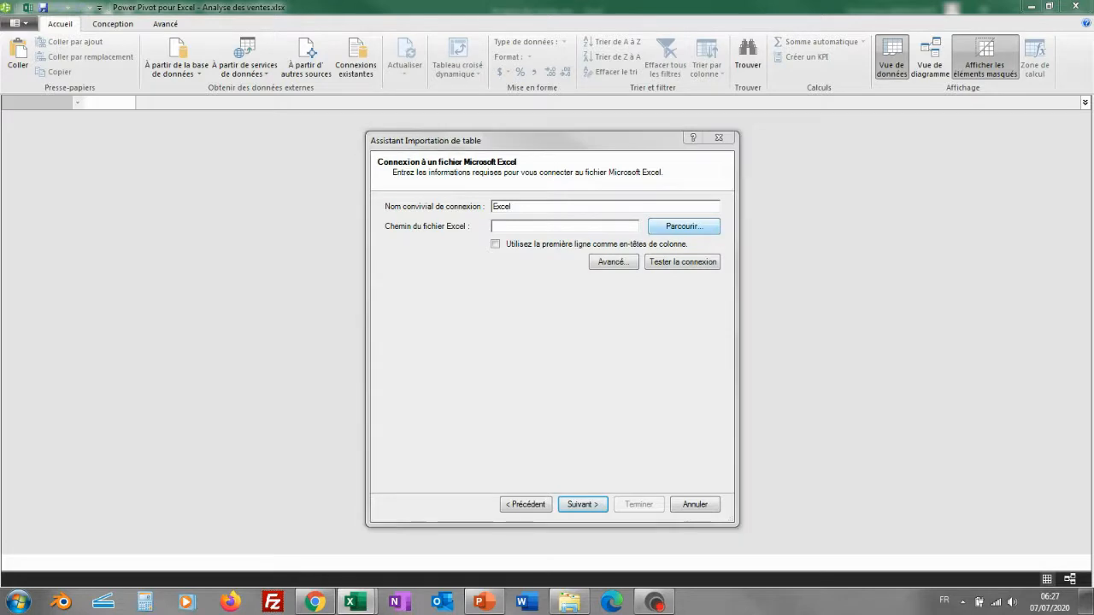
# Connect to Dep_Region.xlsx in the analyse folder with the first row as column headers, and preview its Dep_Region$ table
pyautogui.click(684, 226)
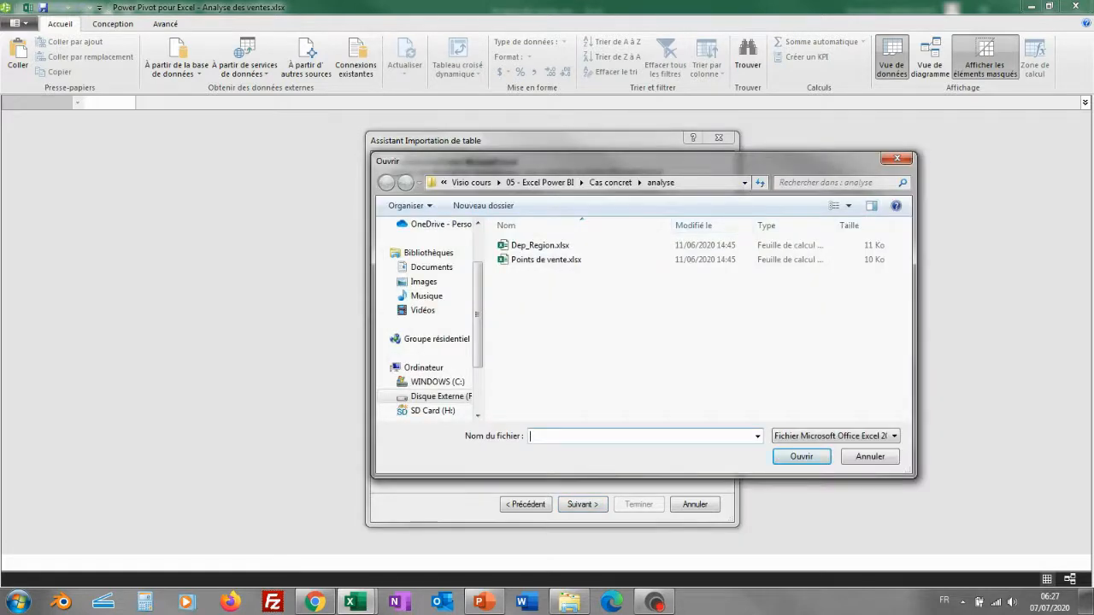
pyautogui.click(540, 245)
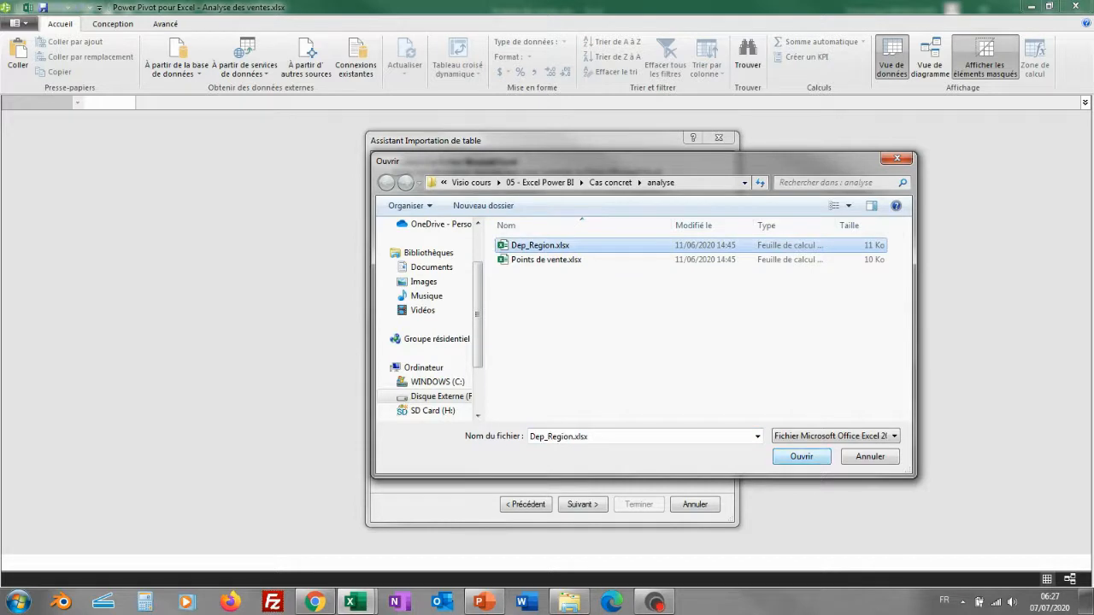
pyautogui.click(801, 456)
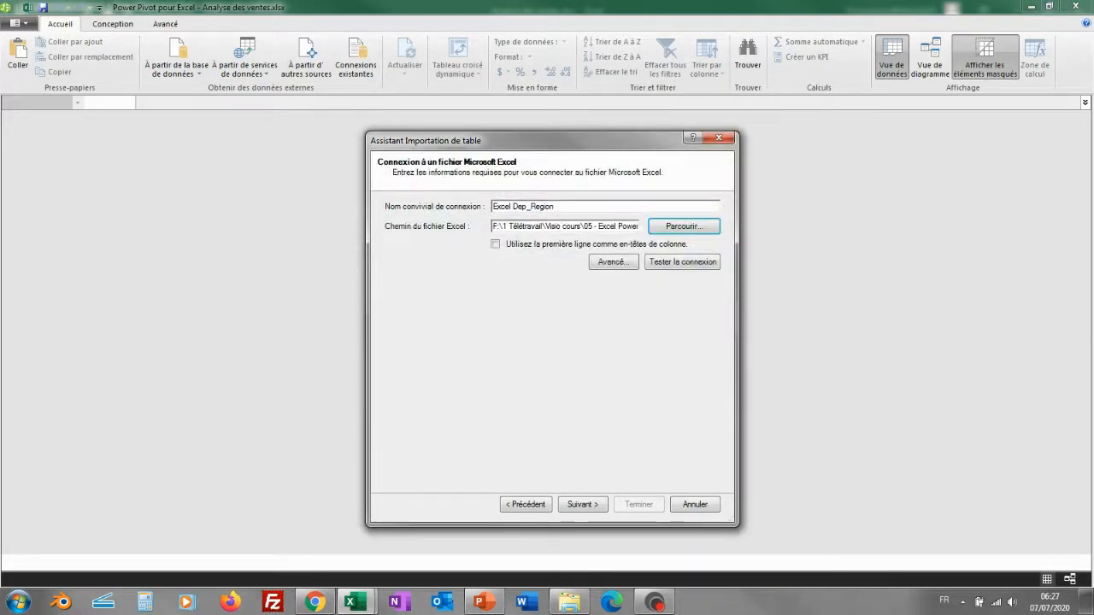
pyautogui.click(494, 243)
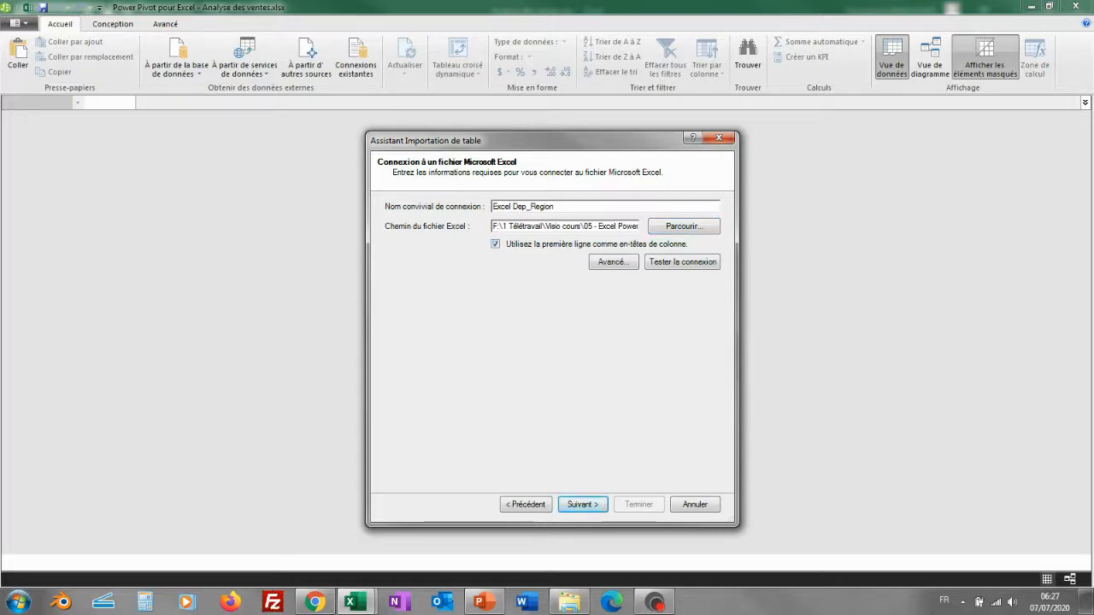
pyautogui.click(582, 504)
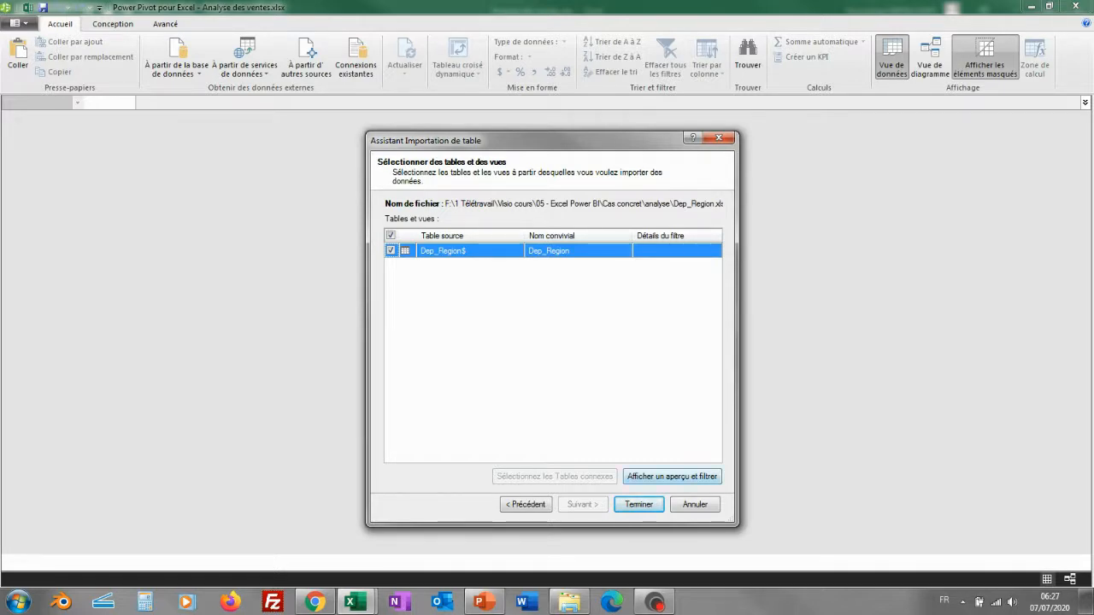
pyautogui.click(671, 476)
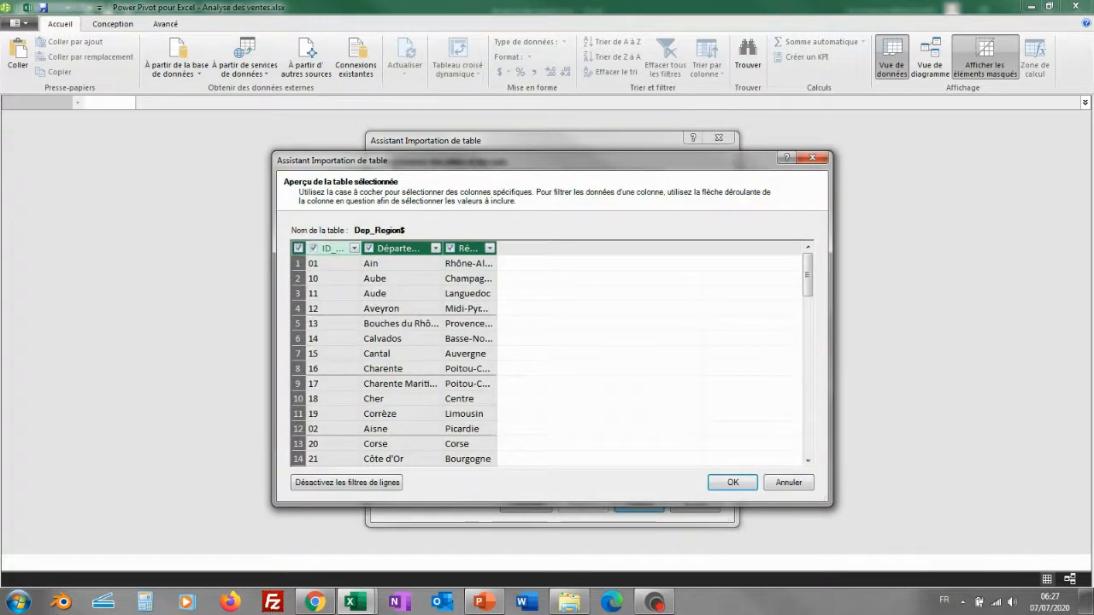
# Review the Dep_Region$ preview rows, then import the table with all its columns into the data model
pyautogui.scroll(-6, 547, 359)
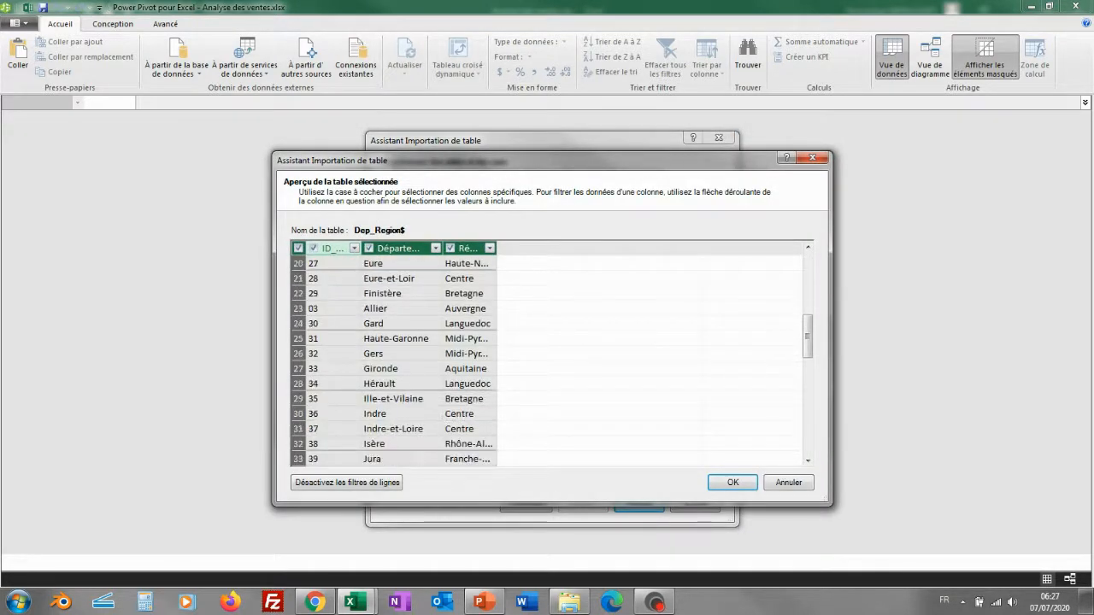
pyautogui.scroll(-5, 547, 359)
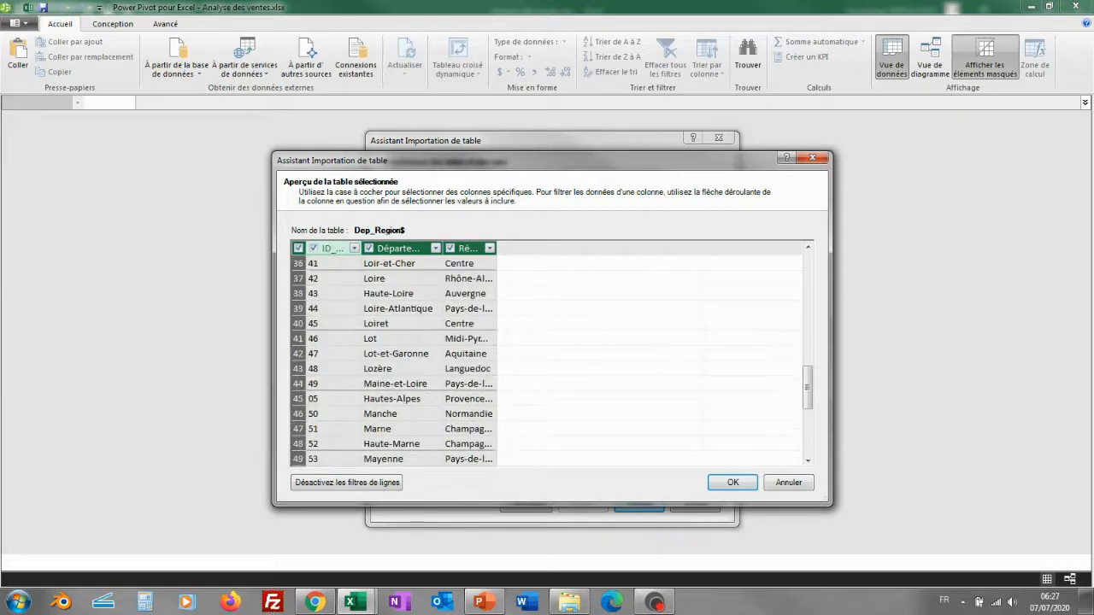
pyautogui.scroll(9, 547, 359)
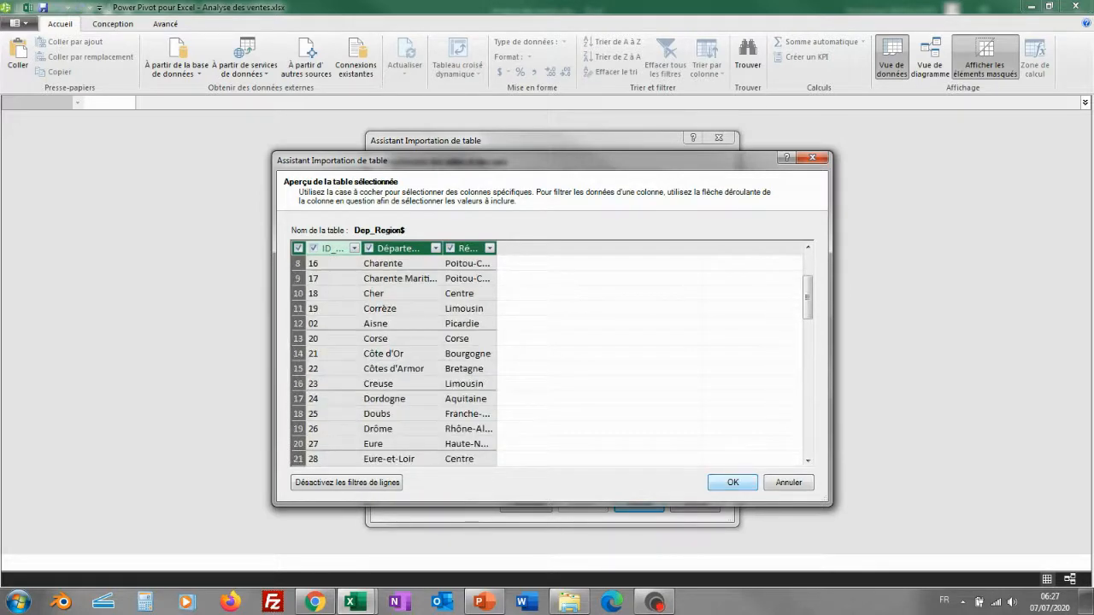
pyautogui.click(733, 483)
pyautogui.click(639, 505)
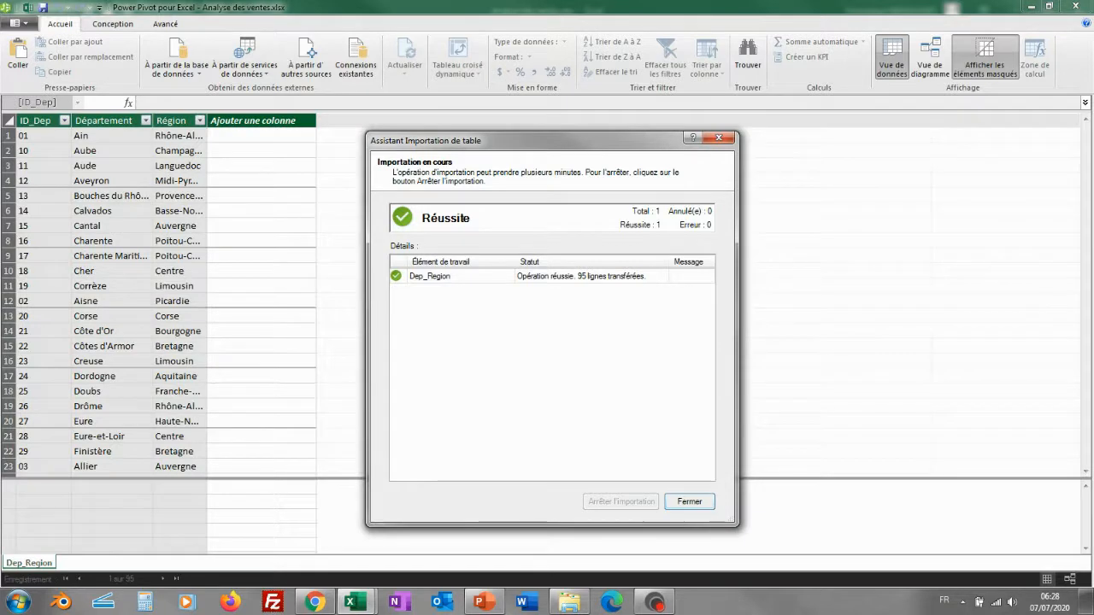
pyautogui.press('Return')
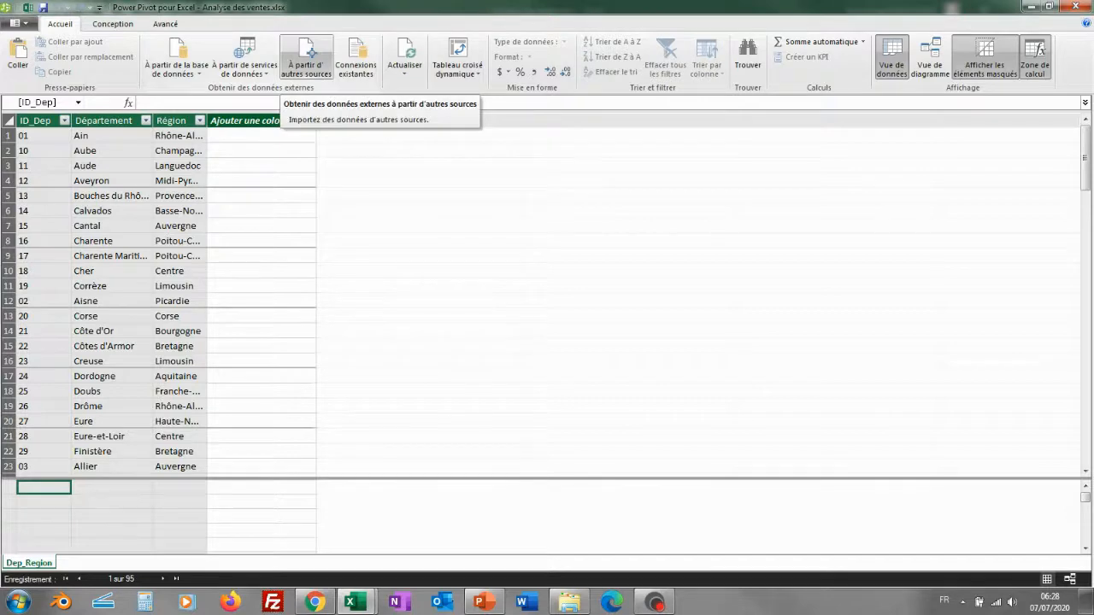
# Start another import from an Excel file and connect to Points de vente.xlsx in the analyse folder, using the first row as column headers
pyautogui.click(305, 59)
pyautogui.moveTo(714, 274); pyautogui.dragTo(714, 414)
pyautogui.click(513, 425)
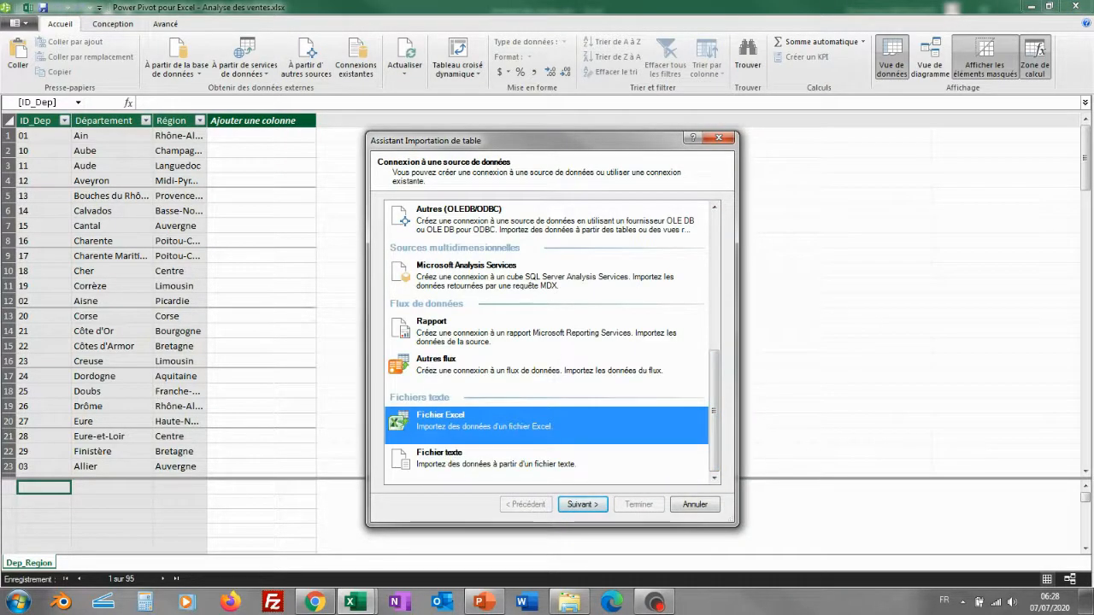
pyautogui.click(582, 505)
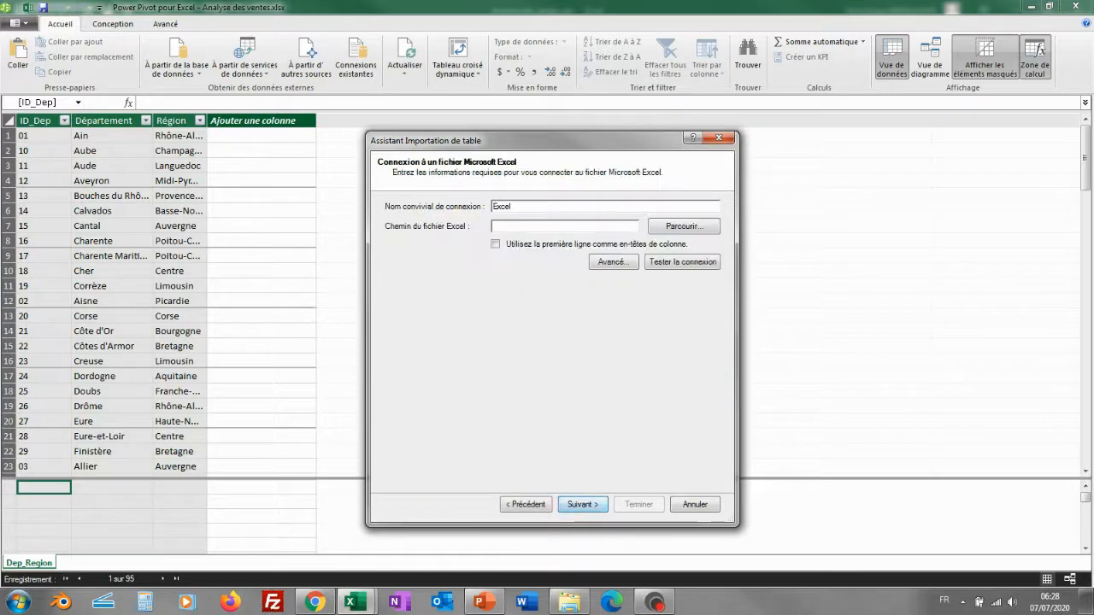
pyautogui.click(684, 226)
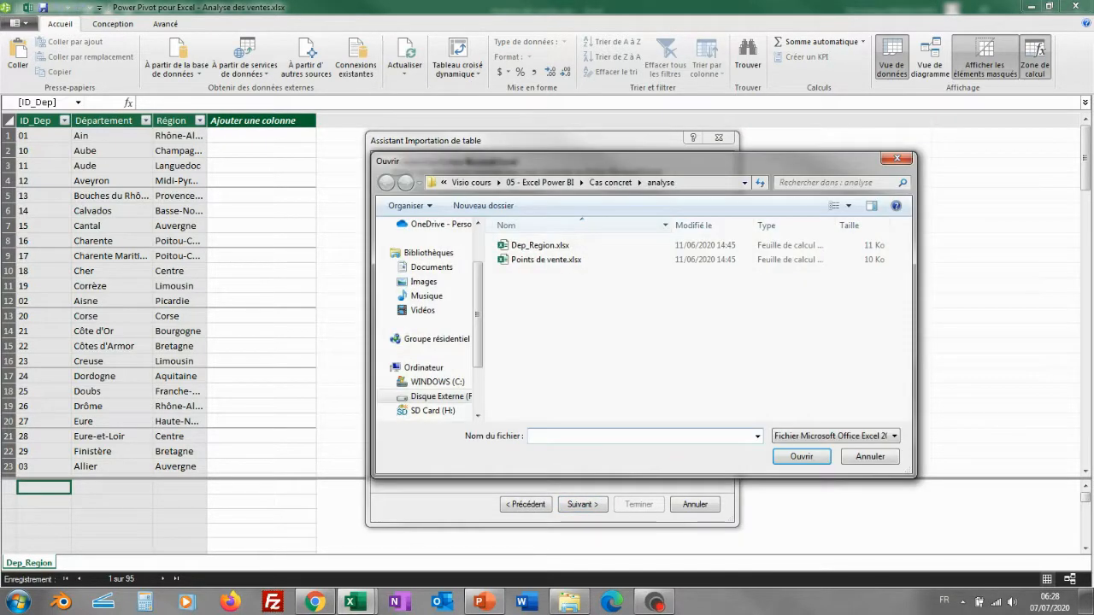
pyautogui.click(546, 259)
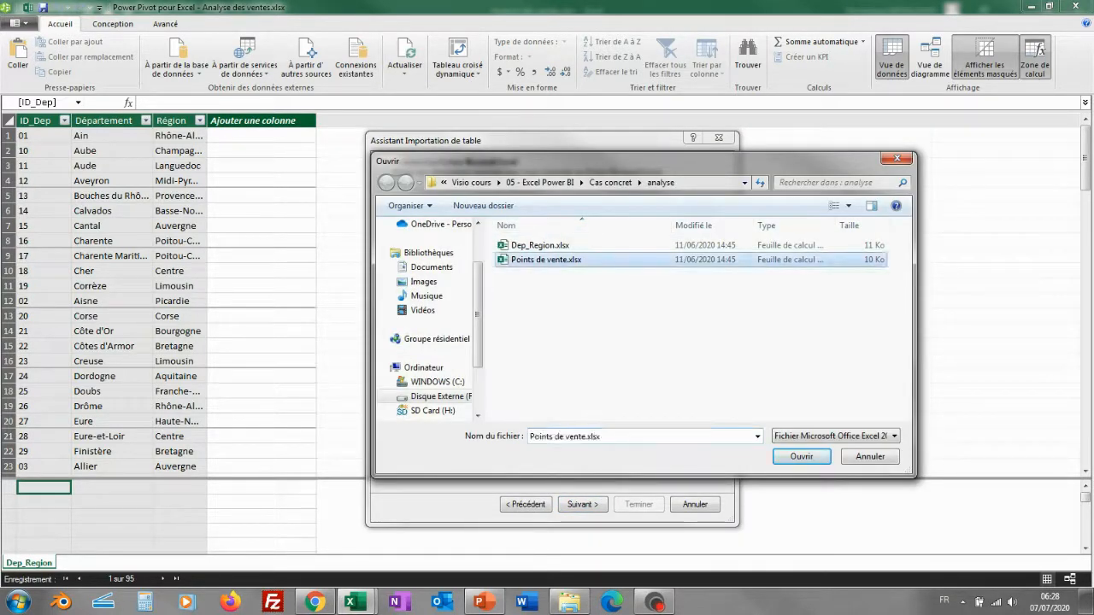
pyautogui.click(801, 457)
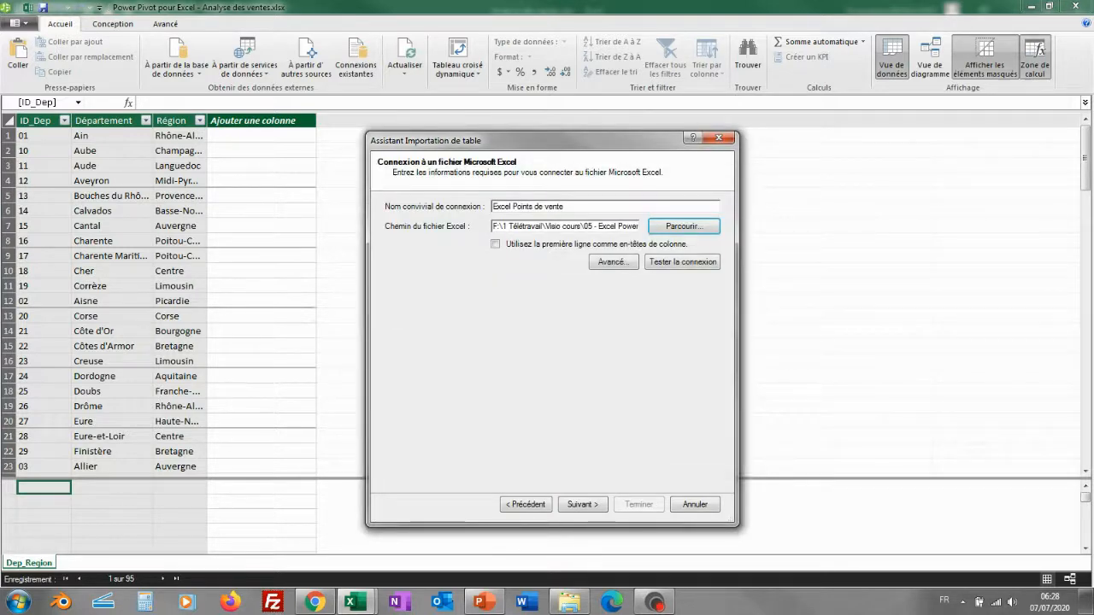
pyautogui.click(495, 243)
pyautogui.click(582, 505)
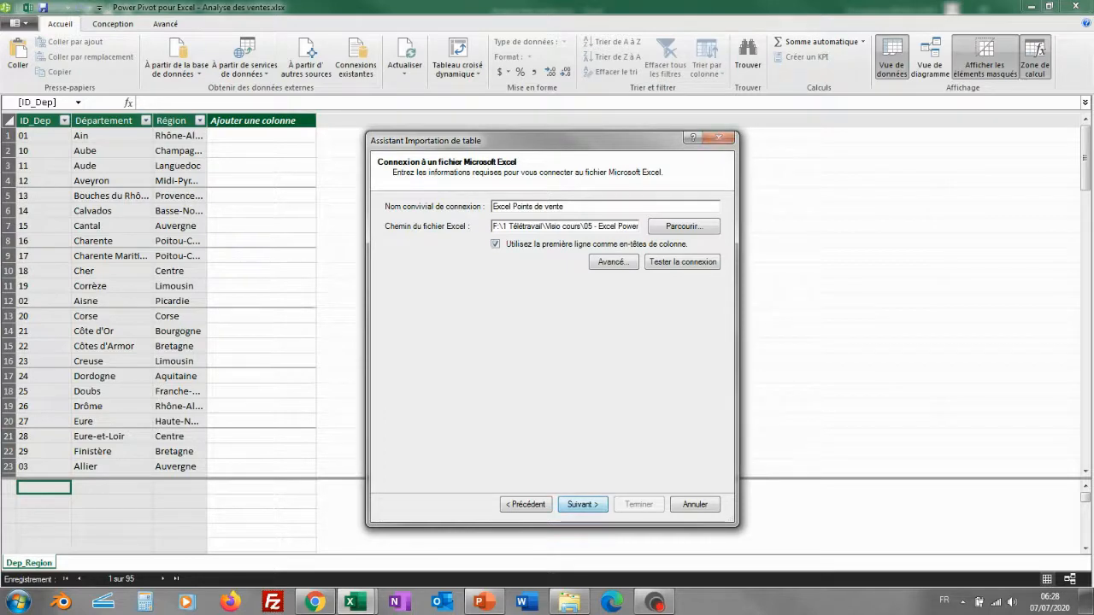
# Preview the points_de_vente$ table and filter its Pays column to exclude Ge and keep only fr
pyautogui.click(672, 476)
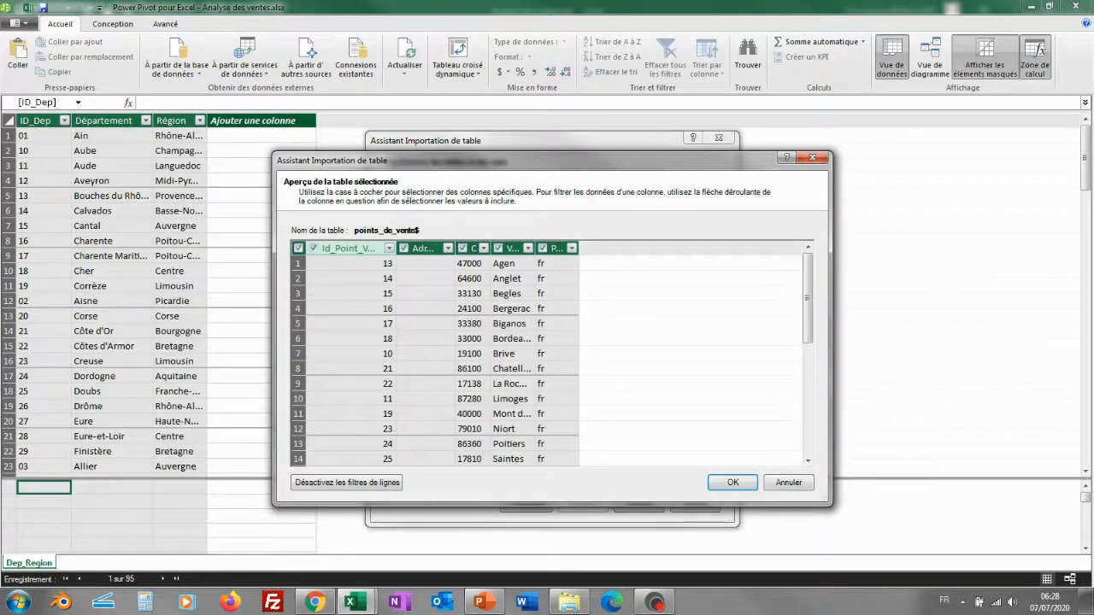
pyautogui.scroll(-3, 436, 359)
pyautogui.scroll(2, 436, 359)
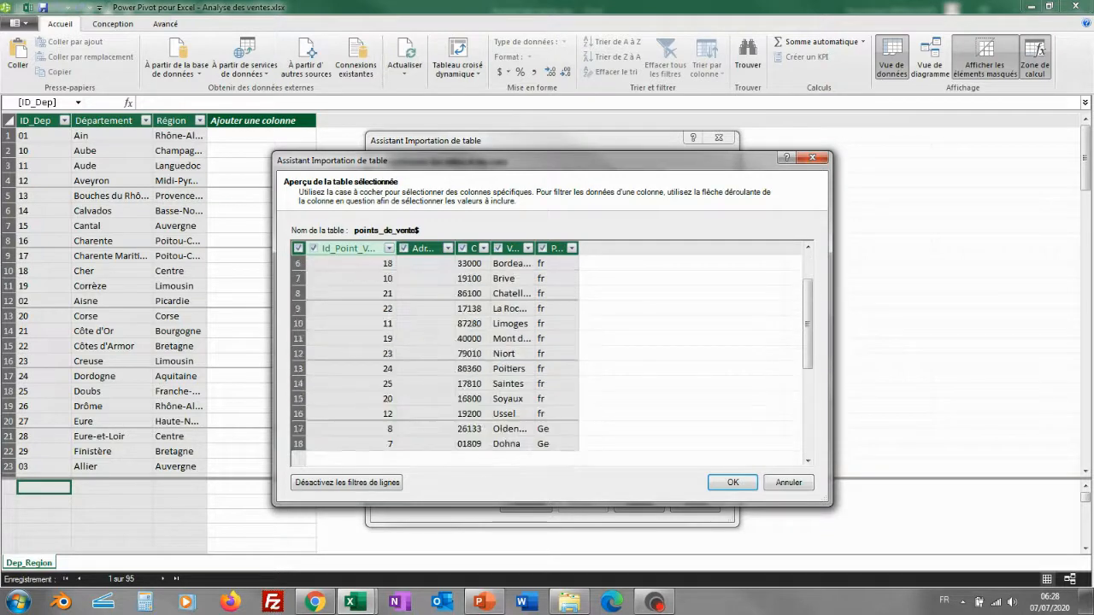
pyautogui.scroll(-1, 552, 359)
pyautogui.scroll(1, 551, 359)
pyautogui.scroll(-1, 551, 359)
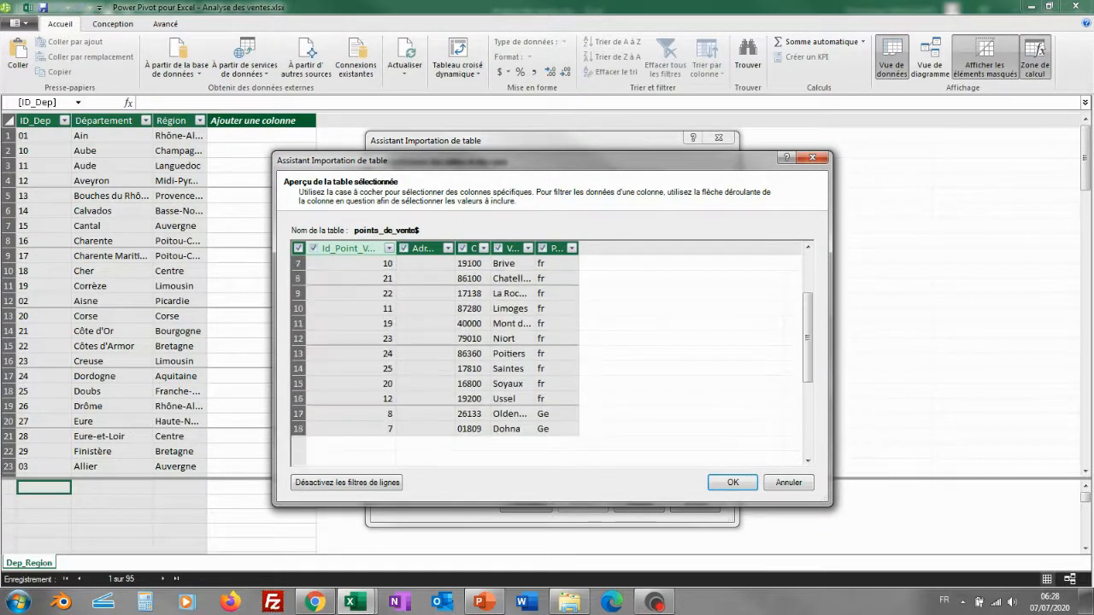
pyautogui.scroll(2, 552, 359)
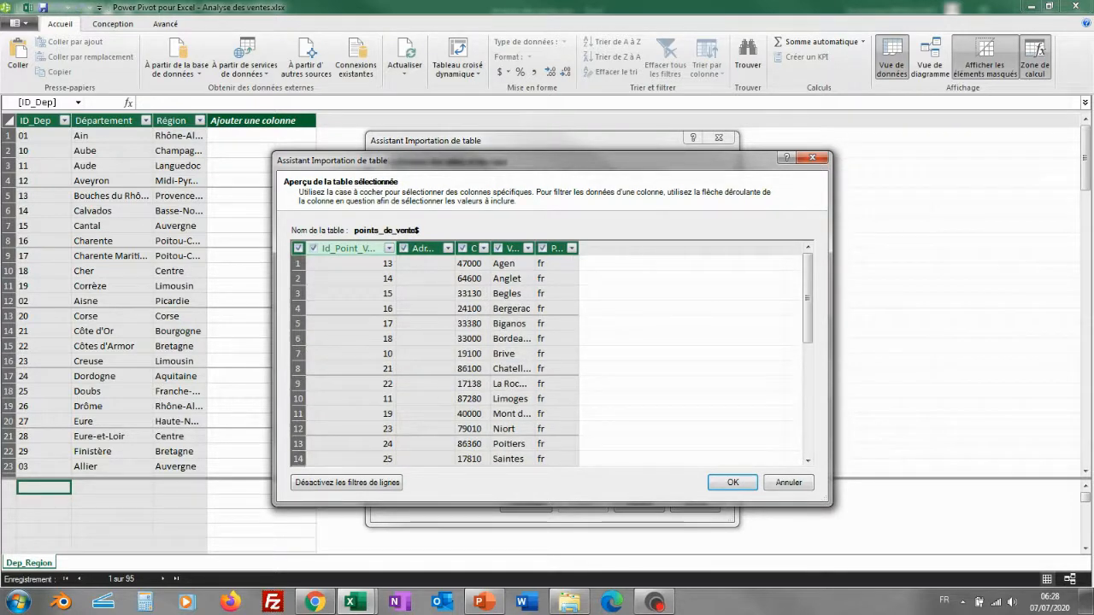
pyautogui.click(571, 248)
pyautogui.click(365, 383)
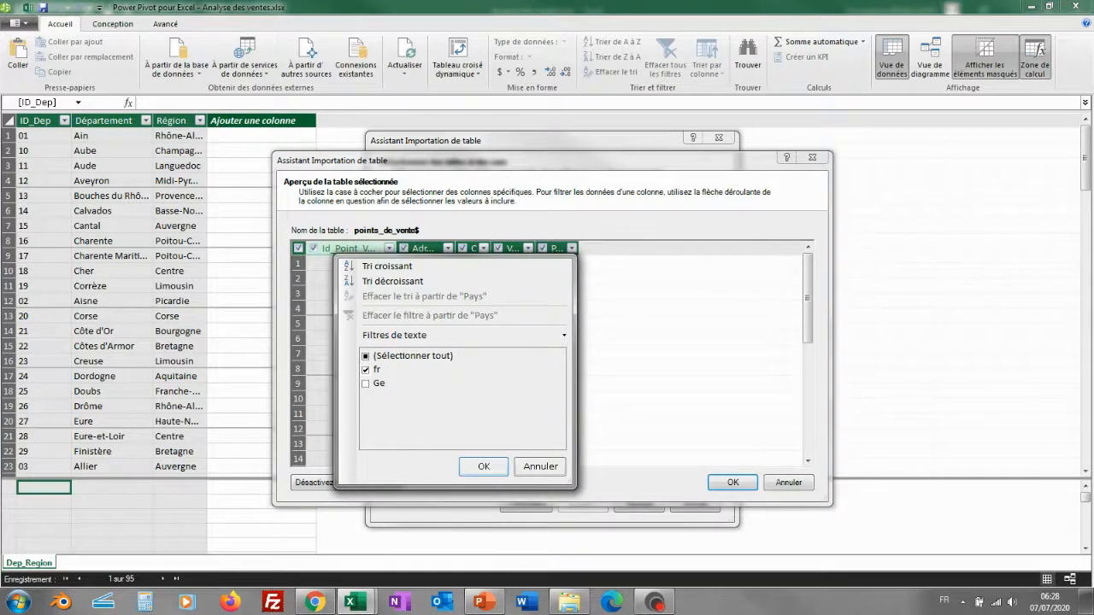
pyautogui.click(483, 466)
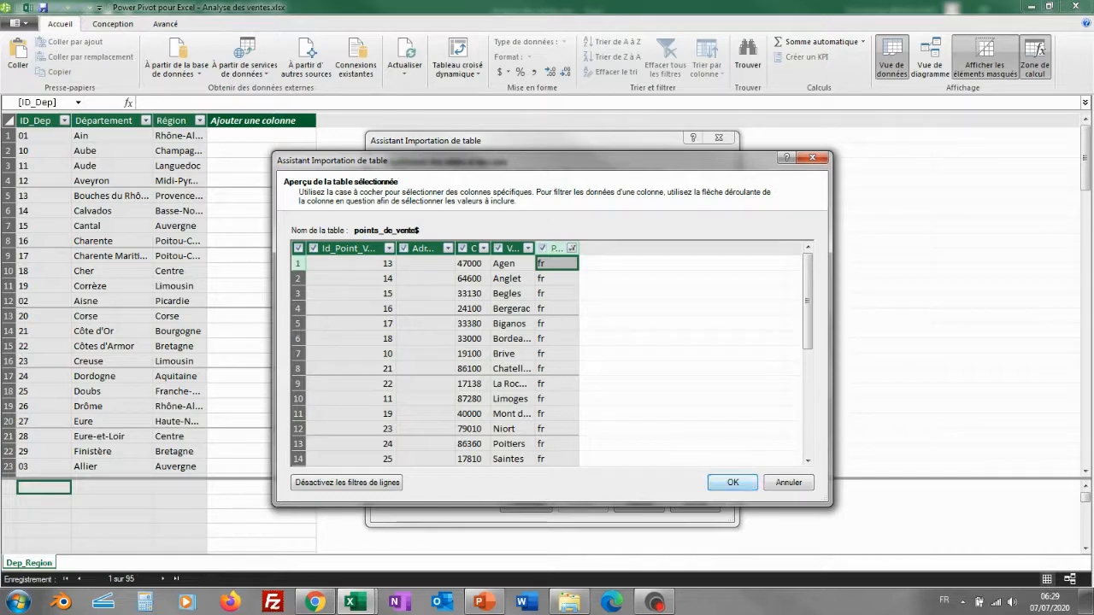
# Import the filtered points_de_vente table into the data model and close the import wizard
pyautogui.press('Return')
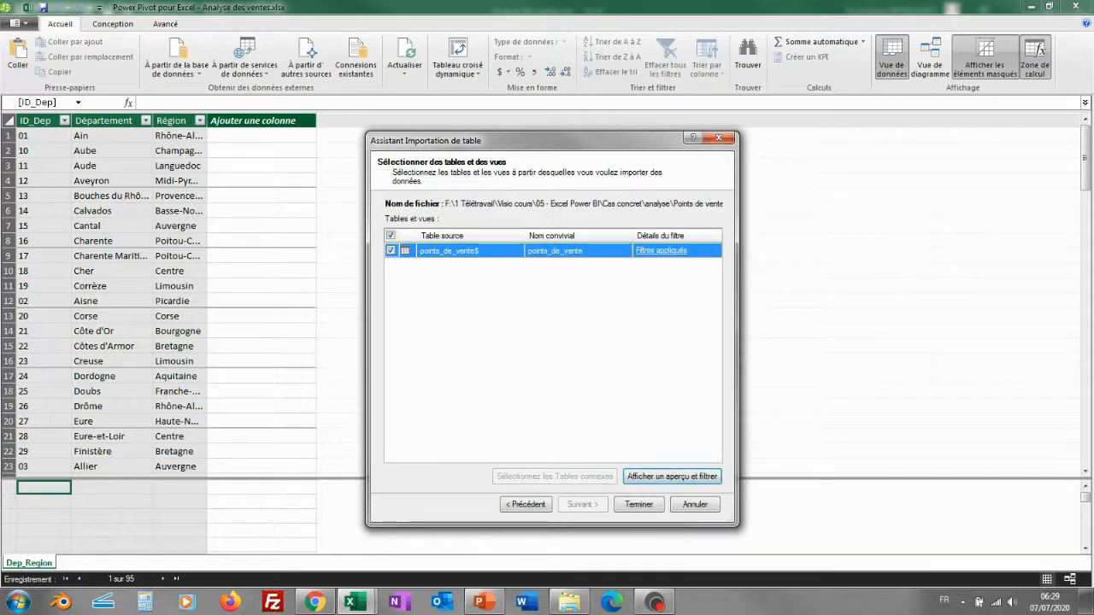
pyautogui.press('Return')
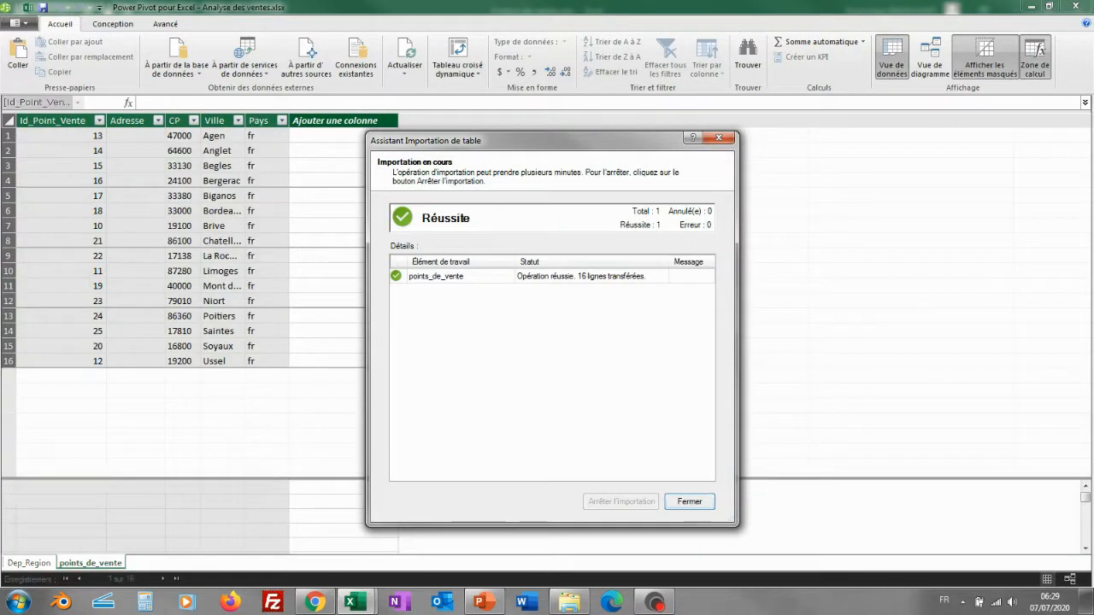
pyautogui.press('Return')
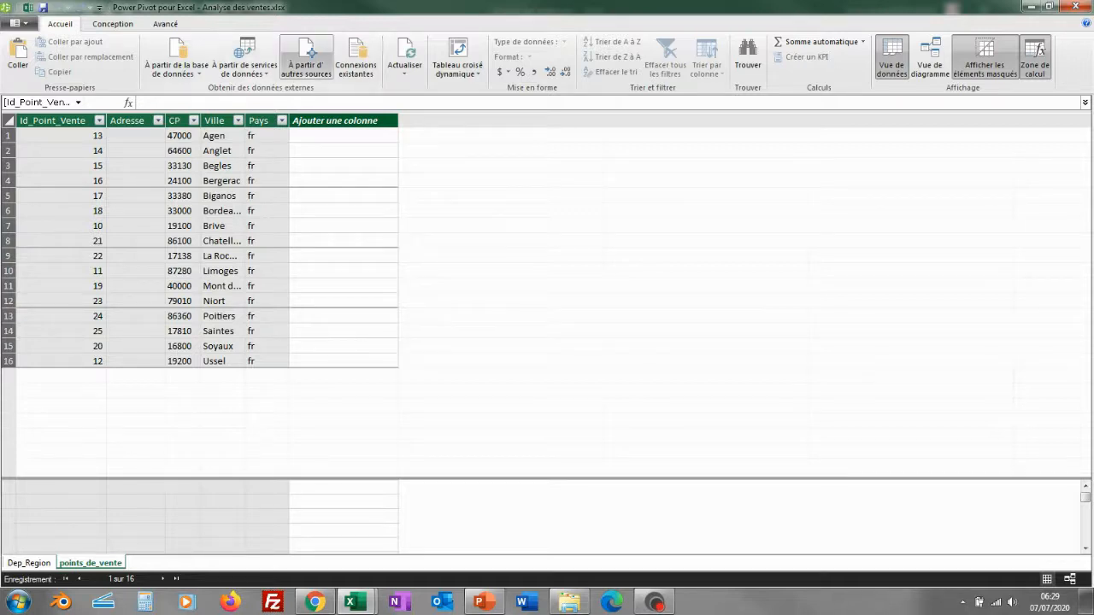
# Start an import from other sources with "Fichier texte" as the source type and choose produits.csv in the analyse folder
pyautogui.click(306, 59)
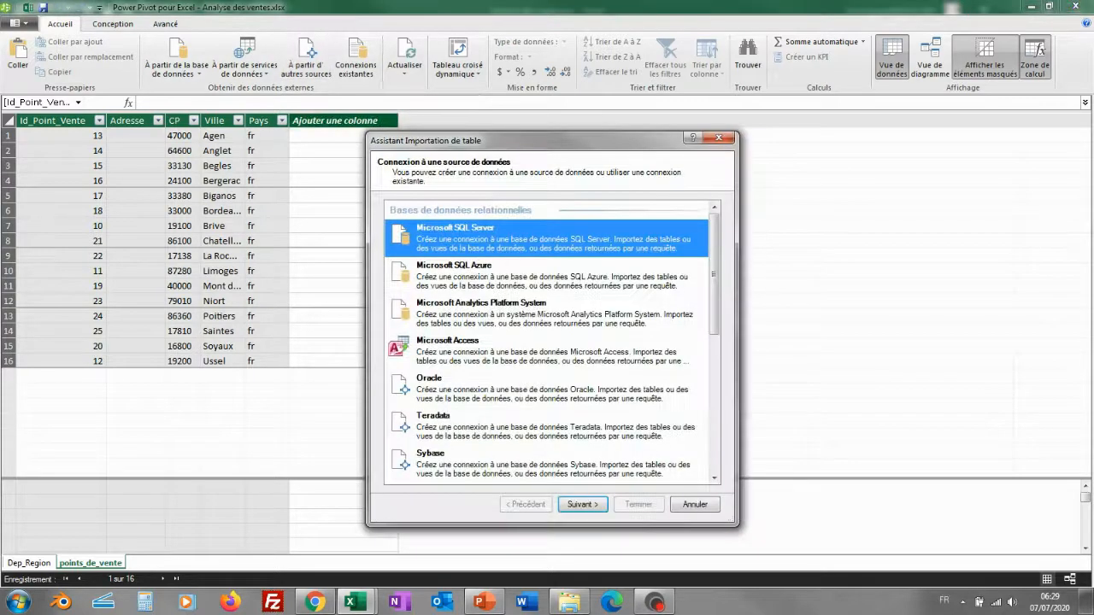
pyautogui.moveTo(715, 274); pyautogui.dragTo(714, 412)
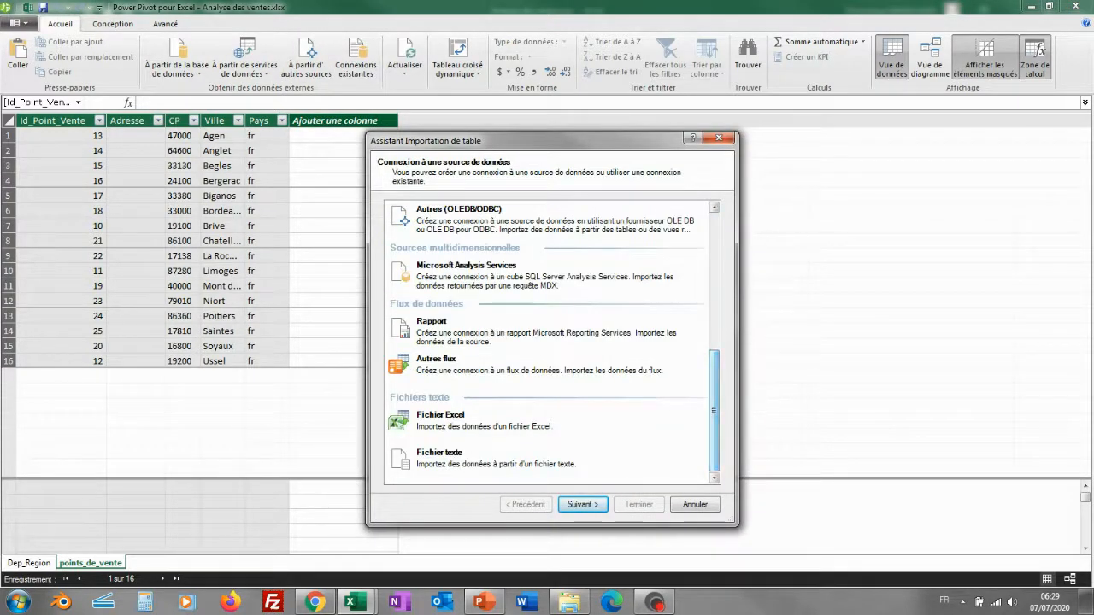
pyautogui.click(496, 463)
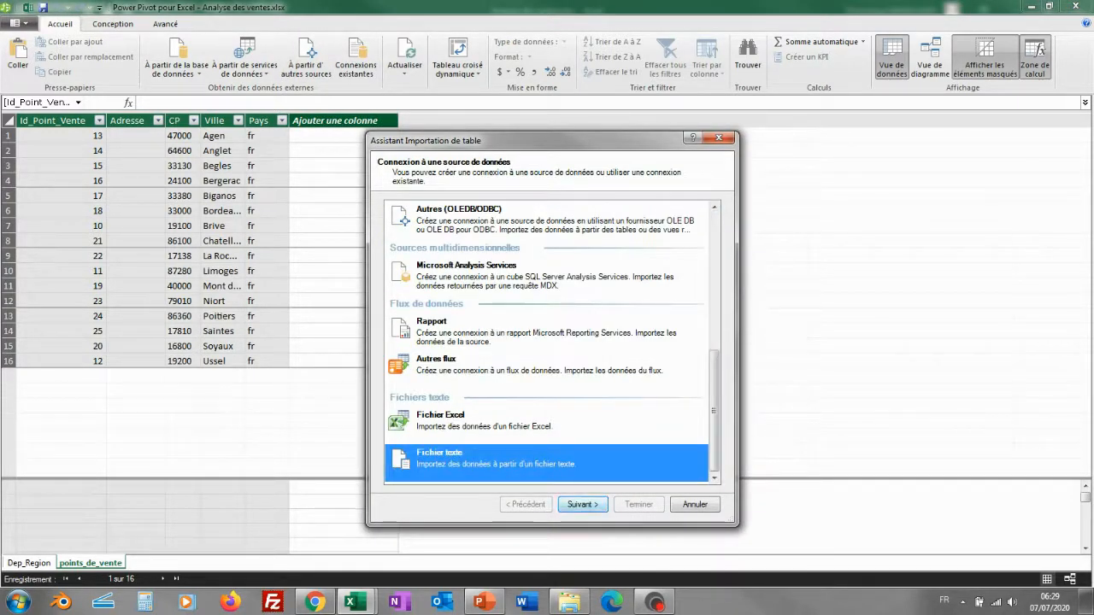
pyautogui.click(582, 504)
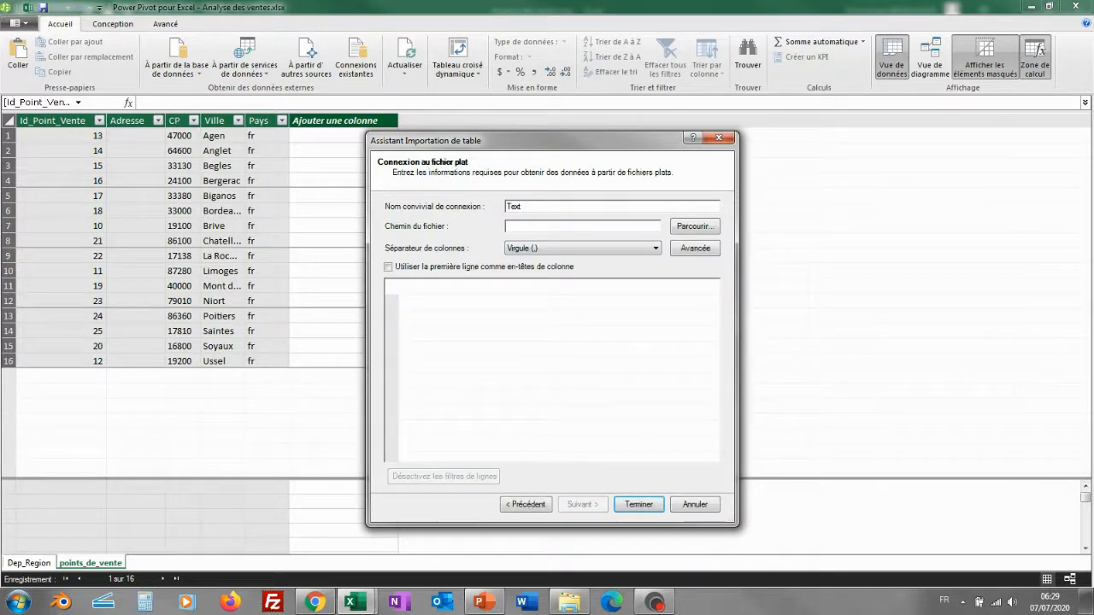
pyautogui.click(693, 226)
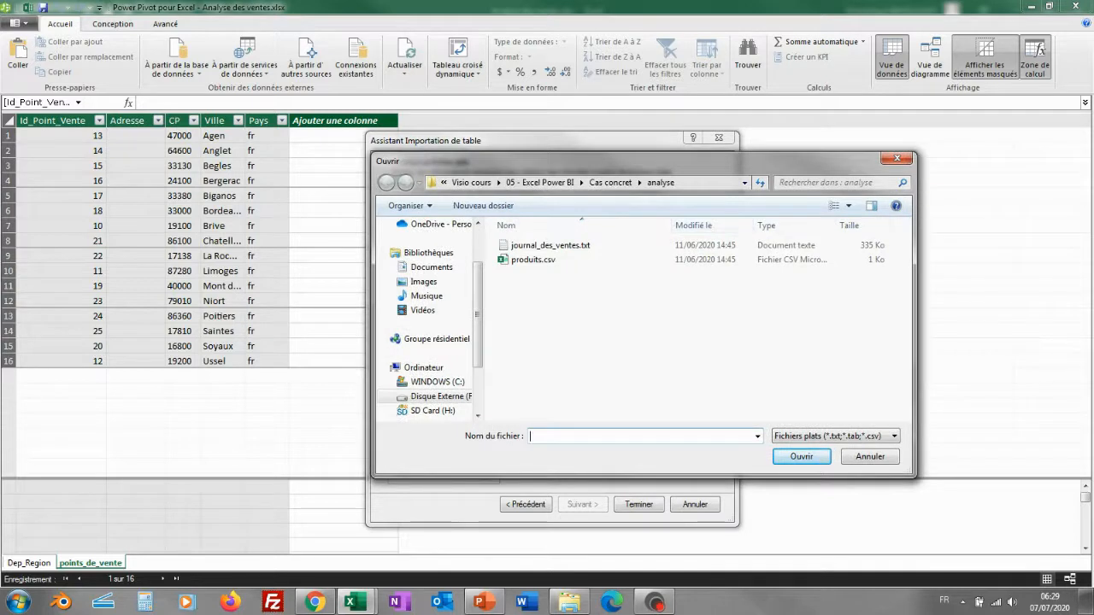
pyautogui.click(533, 259)
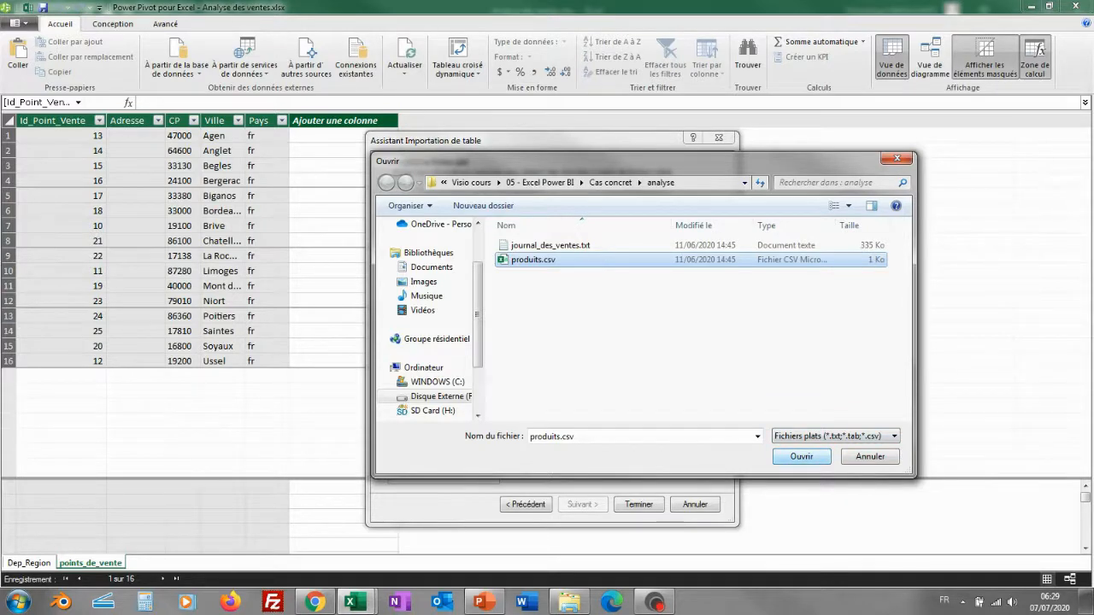
pyautogui.press('Return')
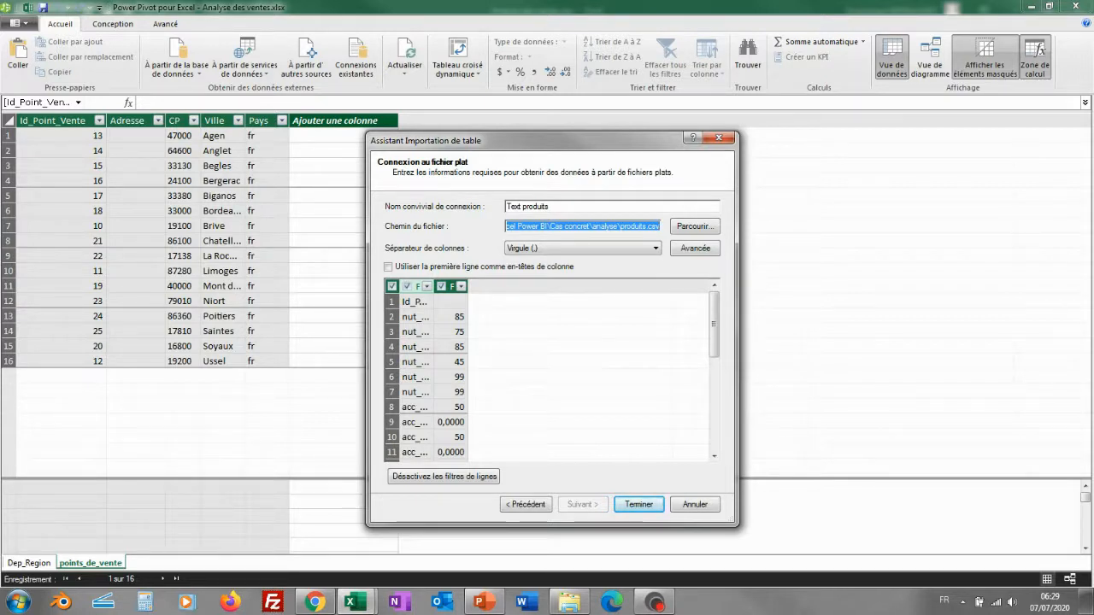
# Set the column separator for produits.csv to "Point-virgule (;)" and use the first row as column headers
pyautogui.moveTo(433, 287); pyautogui.dragTo(501, 286)
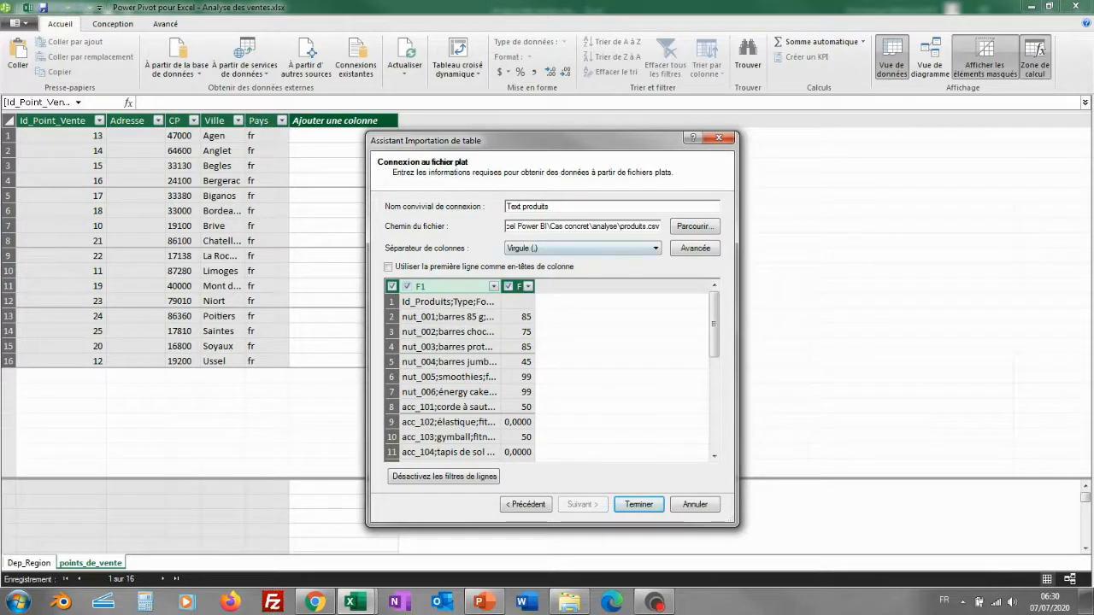
pyautogui.click(654, 248)
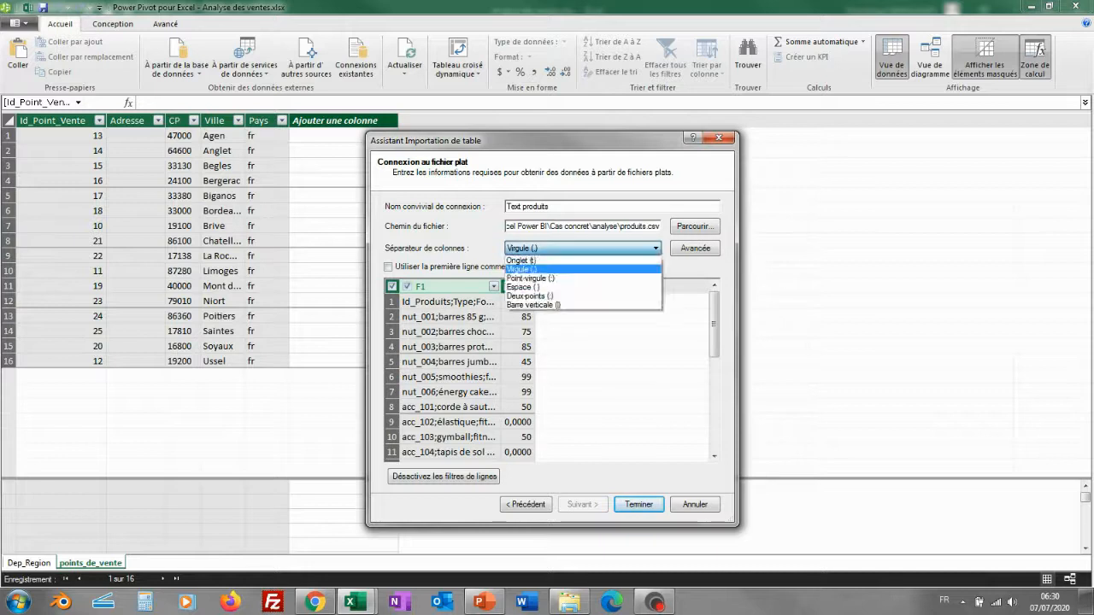
pyautogui.click(564, 278)
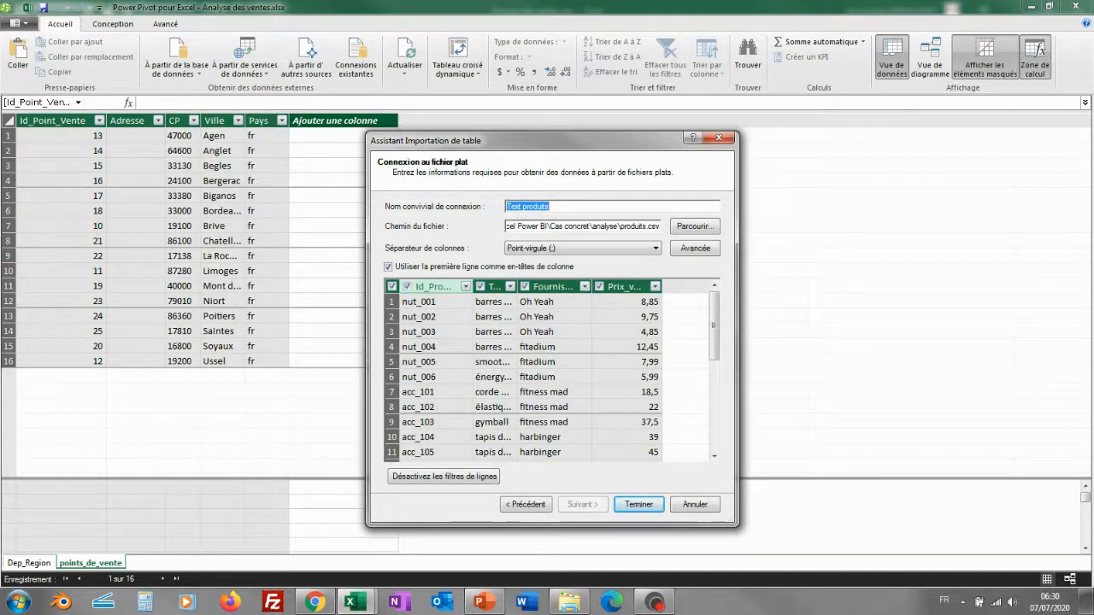
# Widen the Type column in the preview and import the produits table into the data model
pyautogui.moveTo(517, 287); pyautogui.dragTo(549, 287)
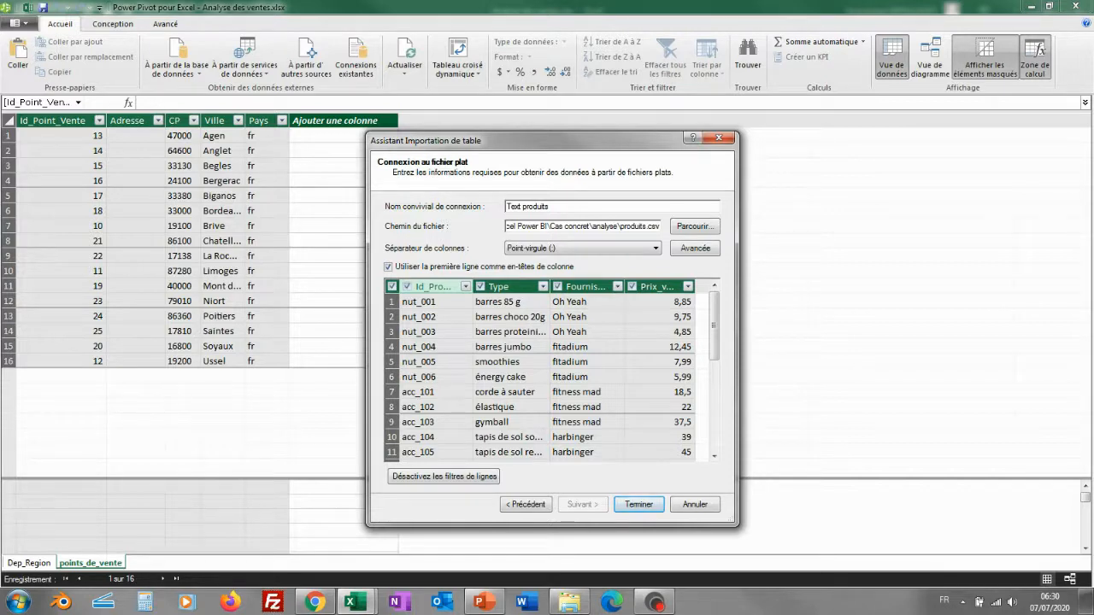
pyautogui.press('Return')
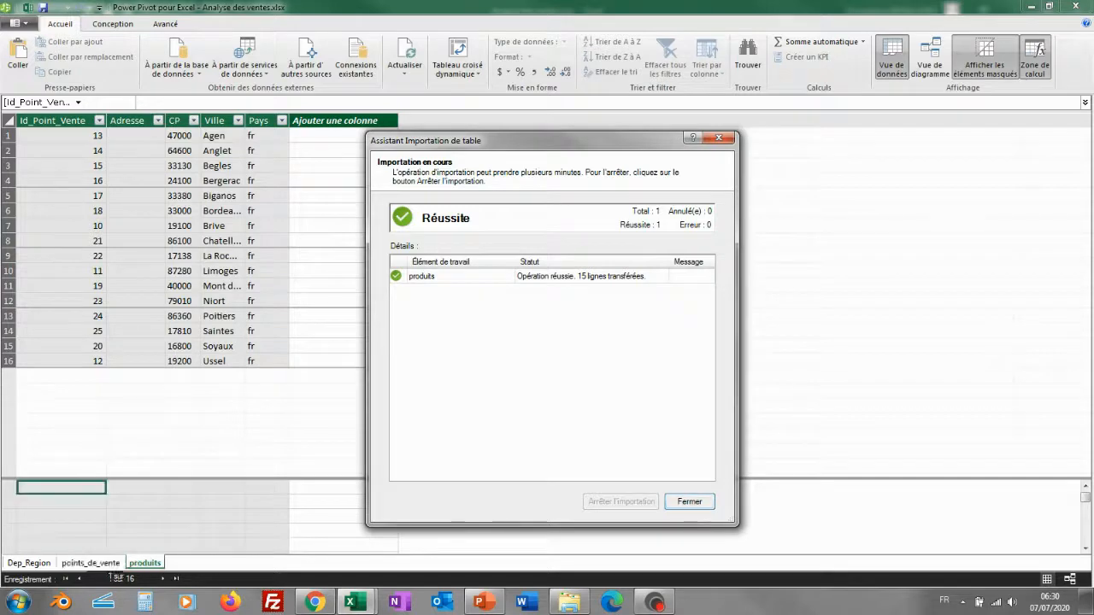
pyautogui.press('Return')
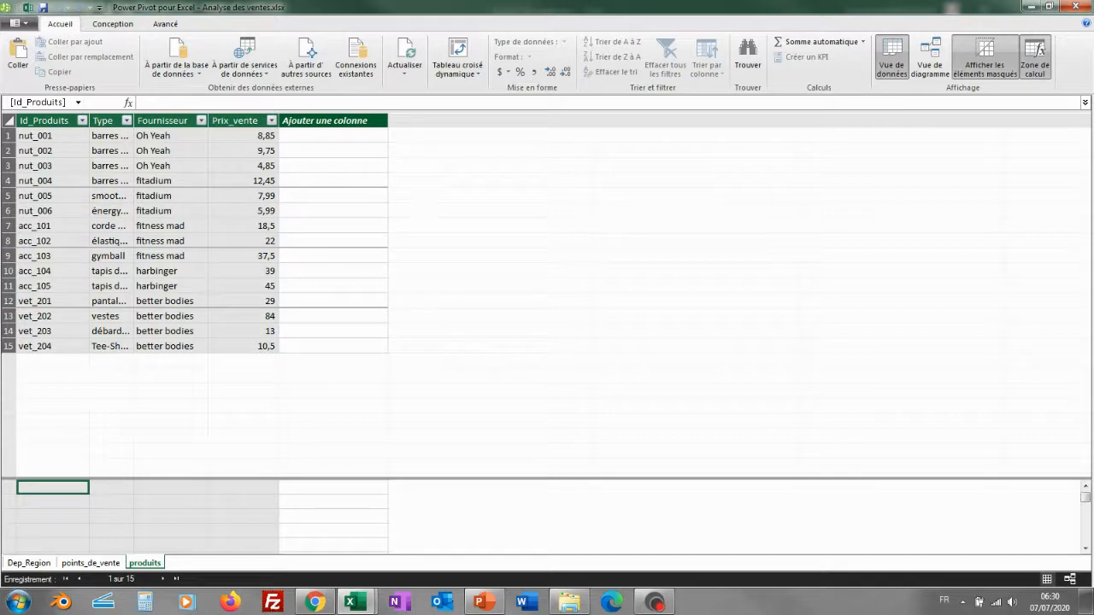
# Start an import from other sources with "Fichier texte" as the source type and choose journal_des_ventes.txt in the analyse folder
pyautogui.click(305, 58)
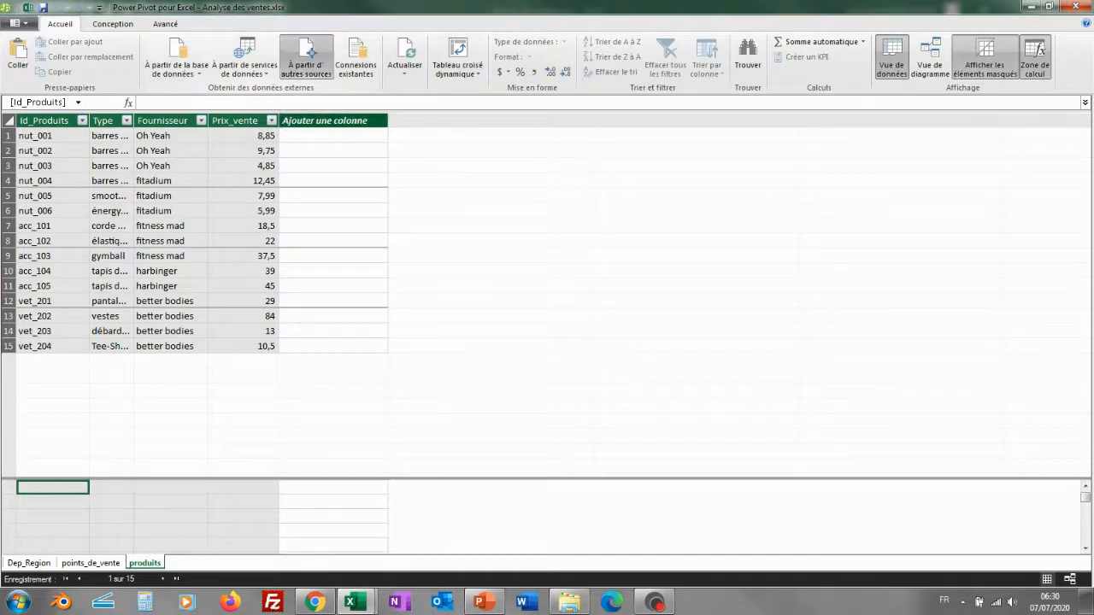
pyautogui.scroll(-10, 552, 341)
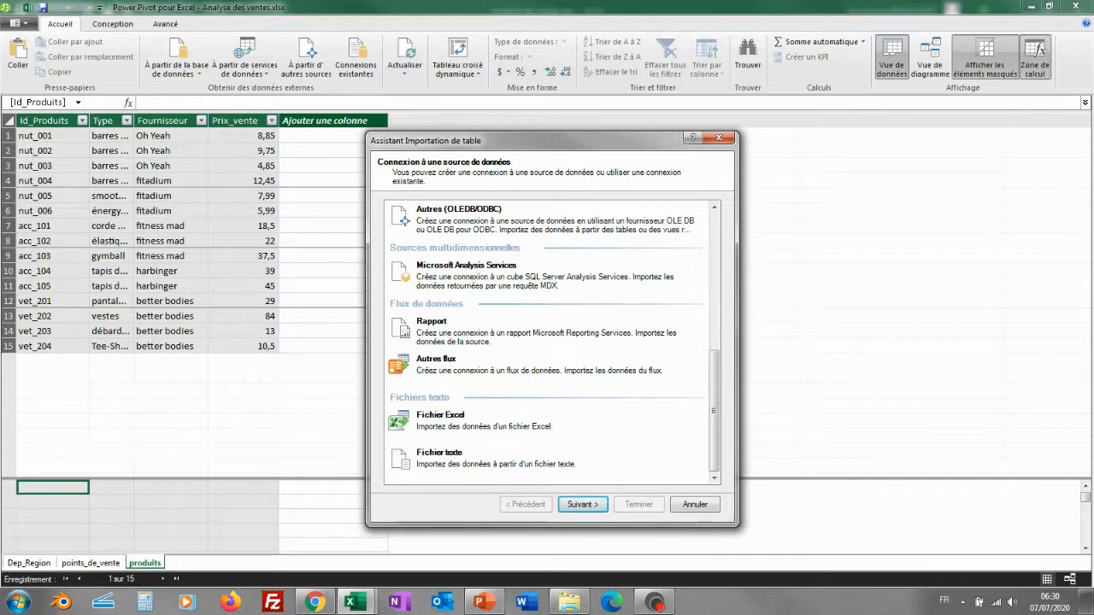
pyautogui.click(479, 460)
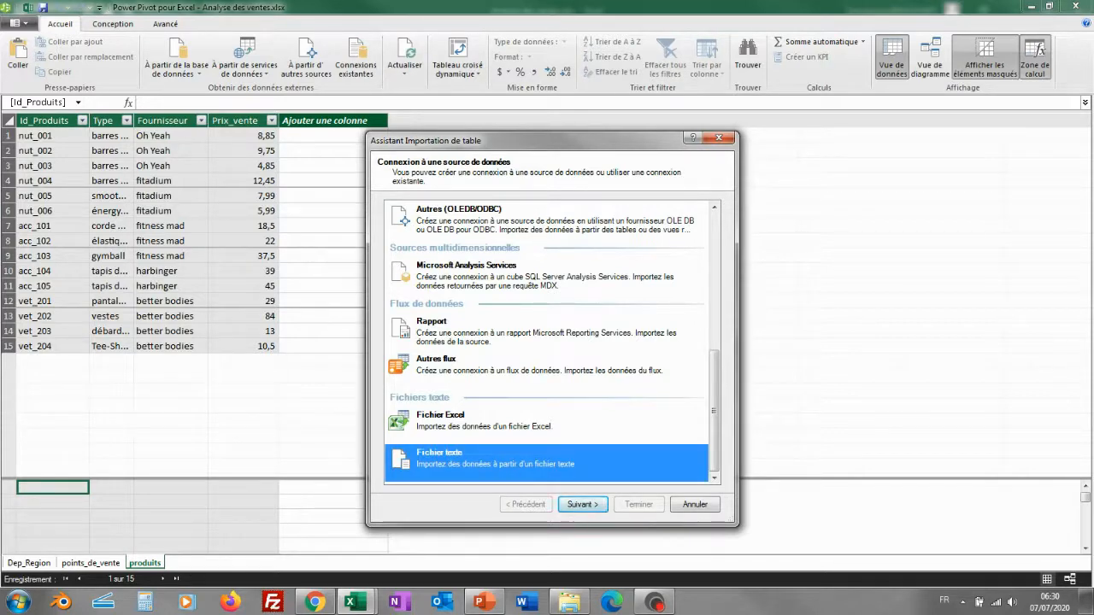
pyautogui.click(582, 505)
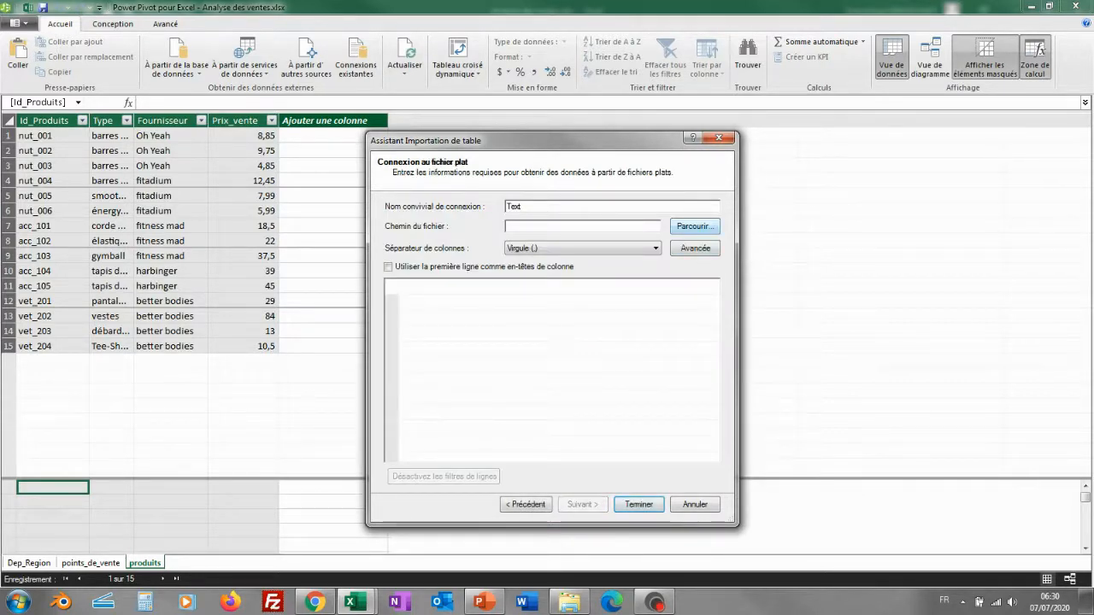
pyautogui.click(694, 226)
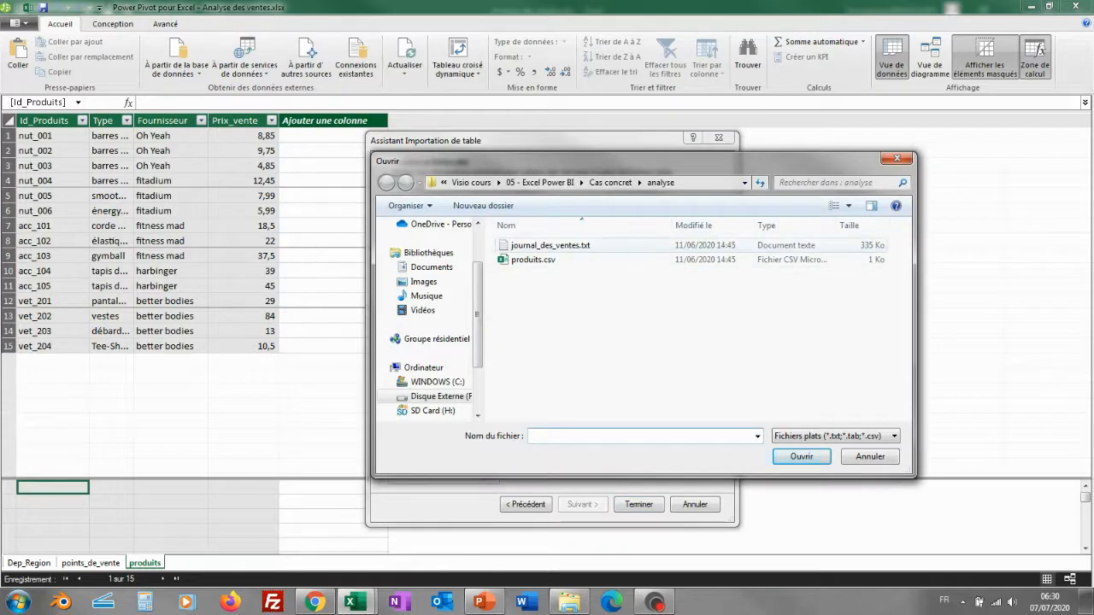
pyautogui.click(550, 246)
pyautogui.click(802, 457)
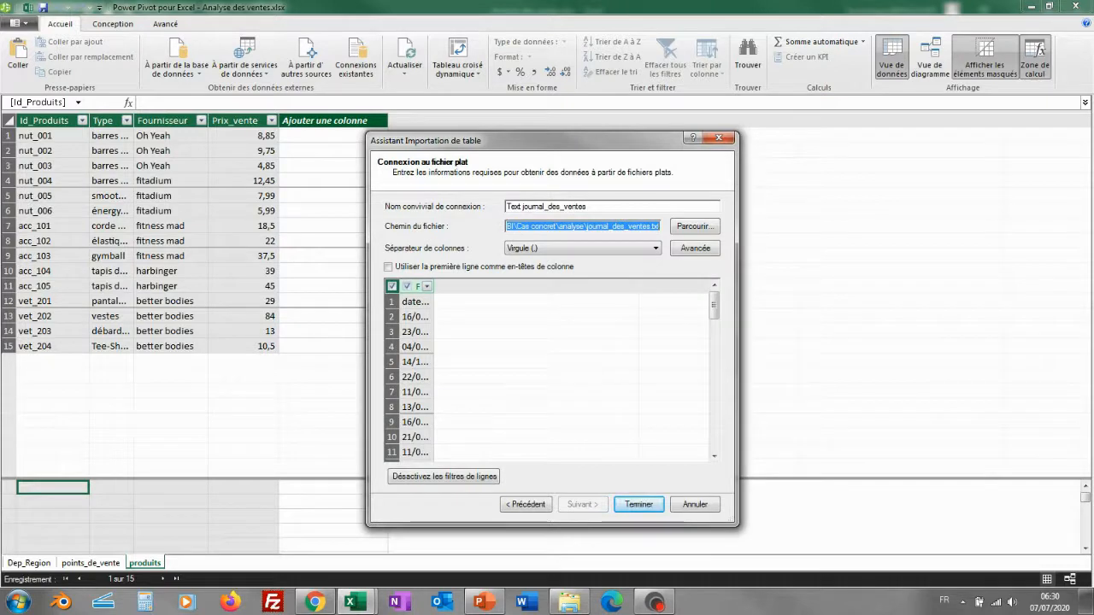
# Set the column separator for journal_des_ventes.txt to "Point-virgule (;)" and use the first row as column headers
pyautogui.click(655, 248)
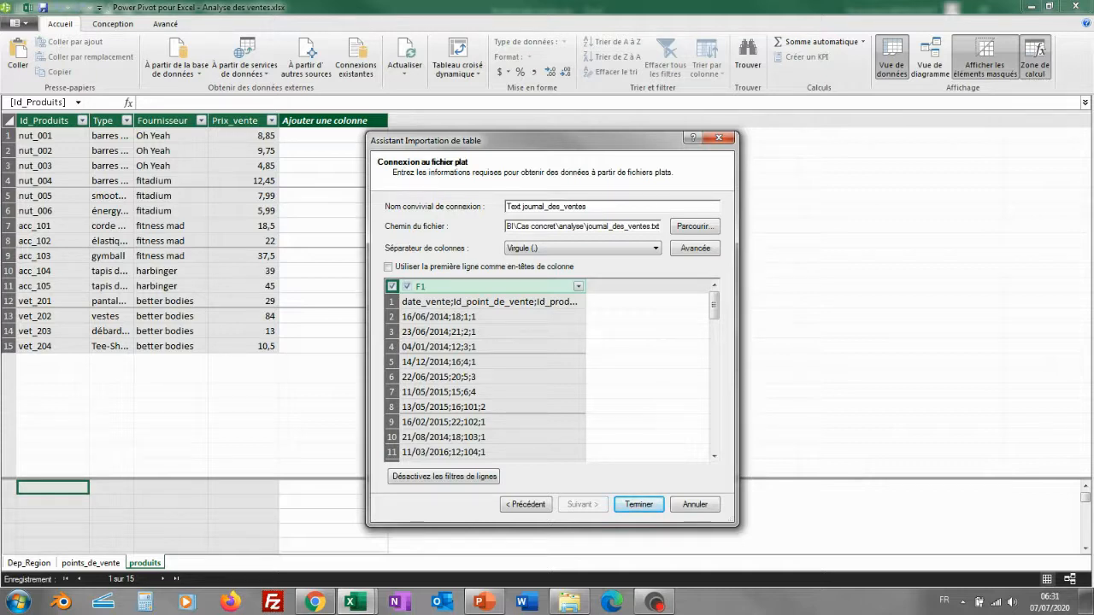
pyautogui.click(655, 248)
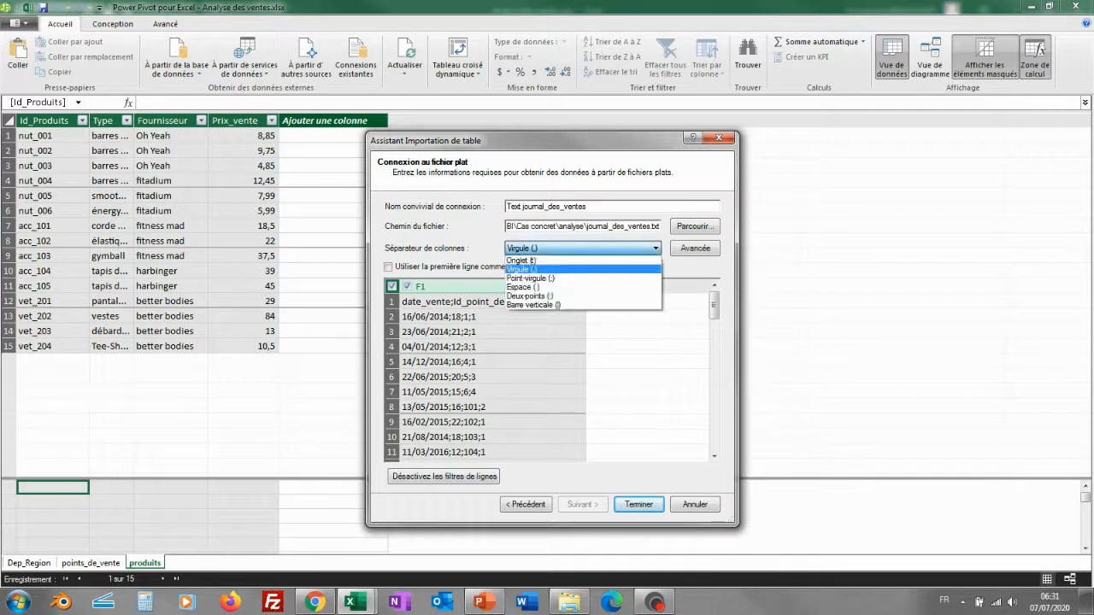
pyautogui.click(531, 279)
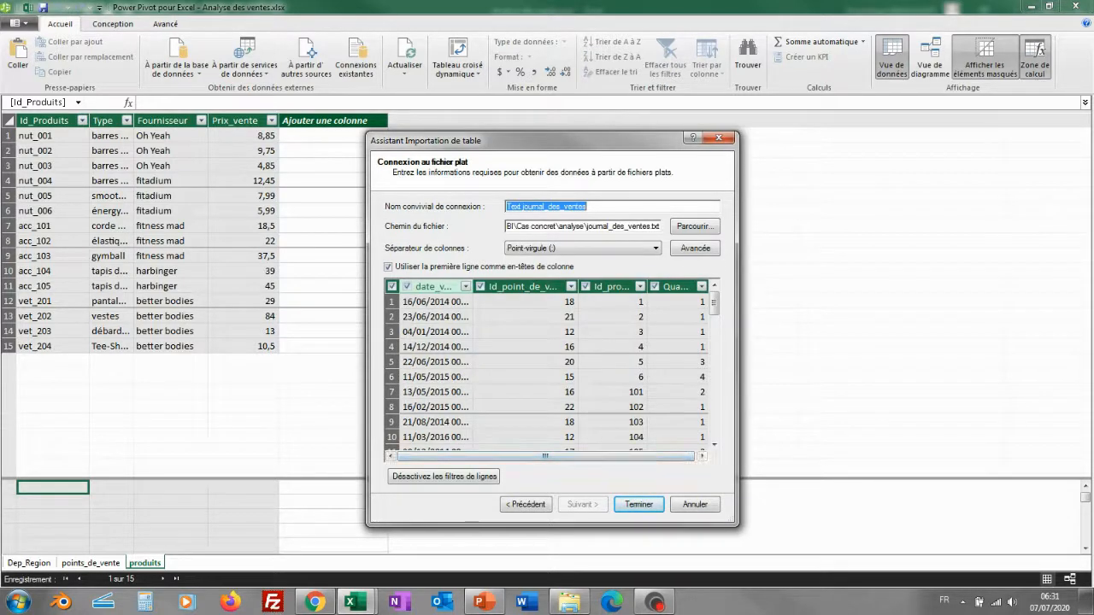
# Import the journal_des_ventes table with all its columns into the data model and close the import wizard
pyautogui.click(436, 377)
pyautogui.click(525, 316)
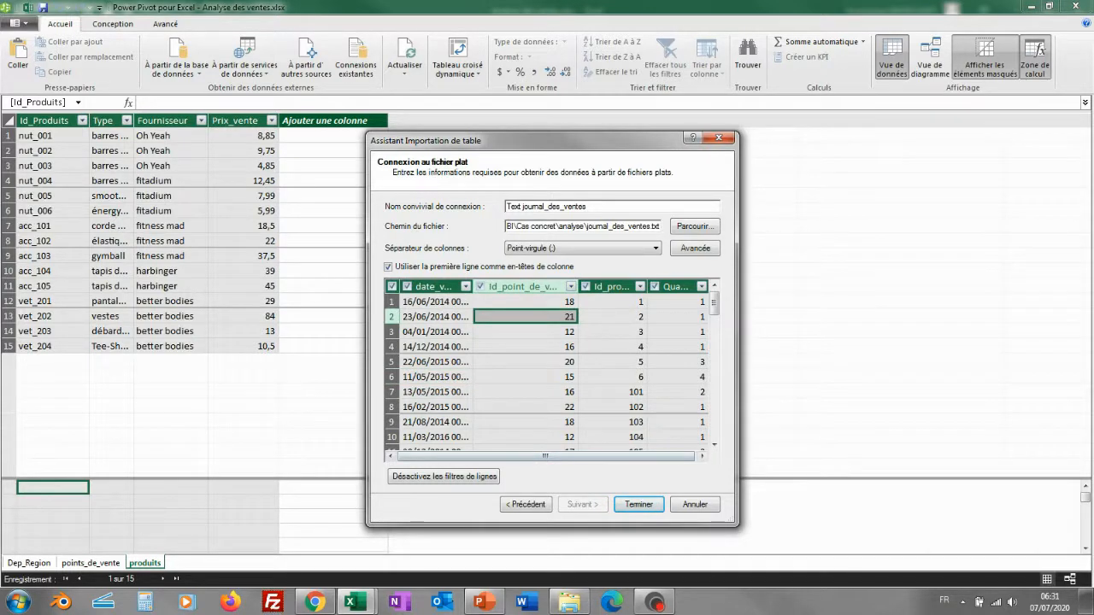
pyautogui.click(624, 504)
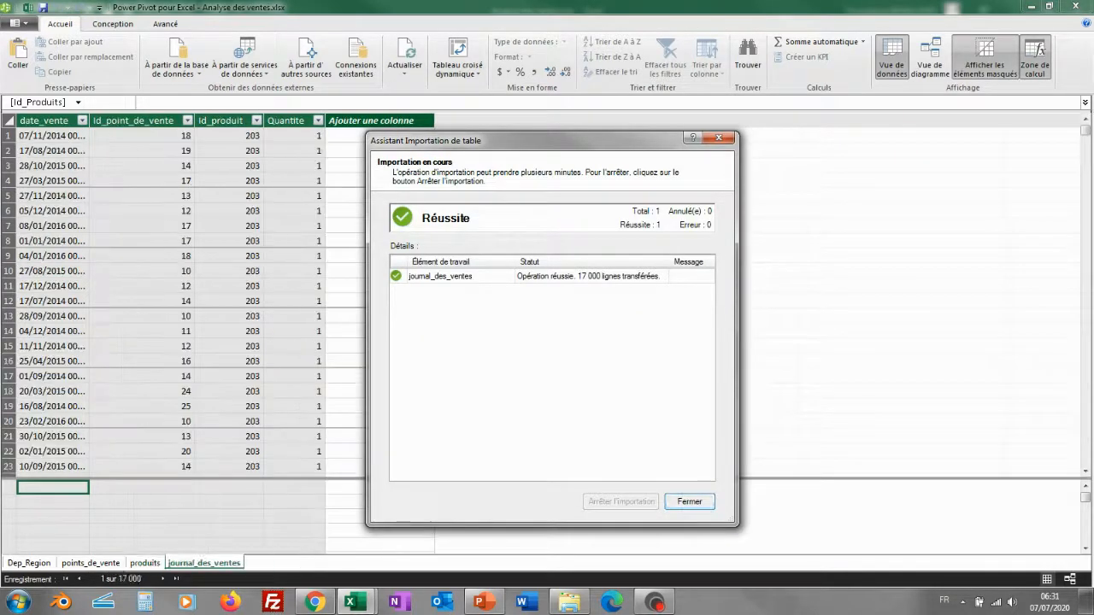
pyautogui.press('Return')
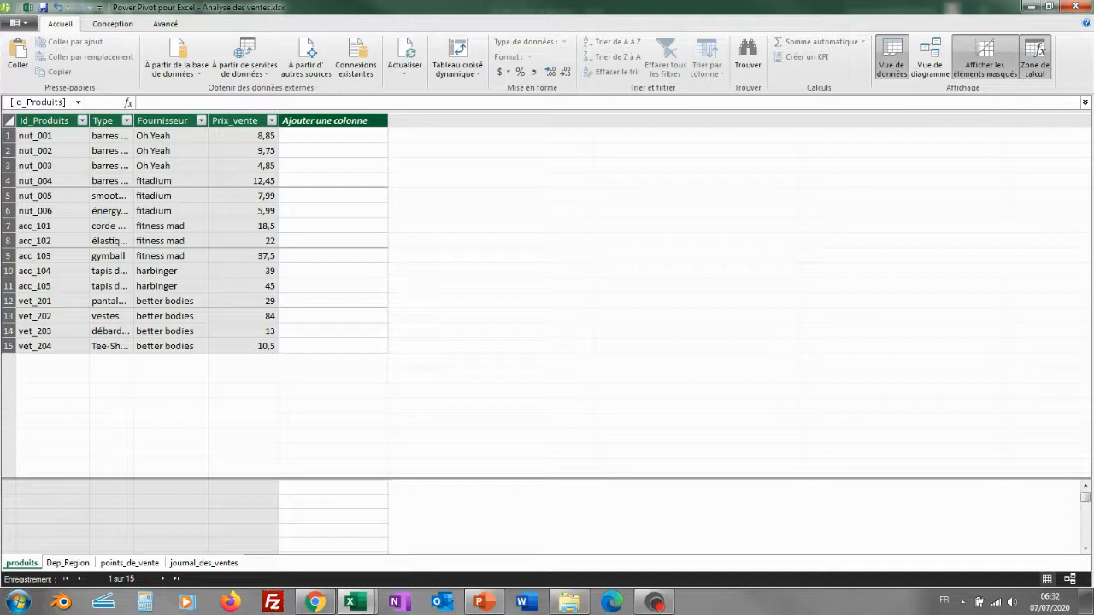
# Widen the Type column in the produits table and format the Prix_vente column as "€ Français (France)" currency
pyautogui.moveTo(133, 120); pyautogui.dragTo(180, 120)
pyautogui.click(289, 151)
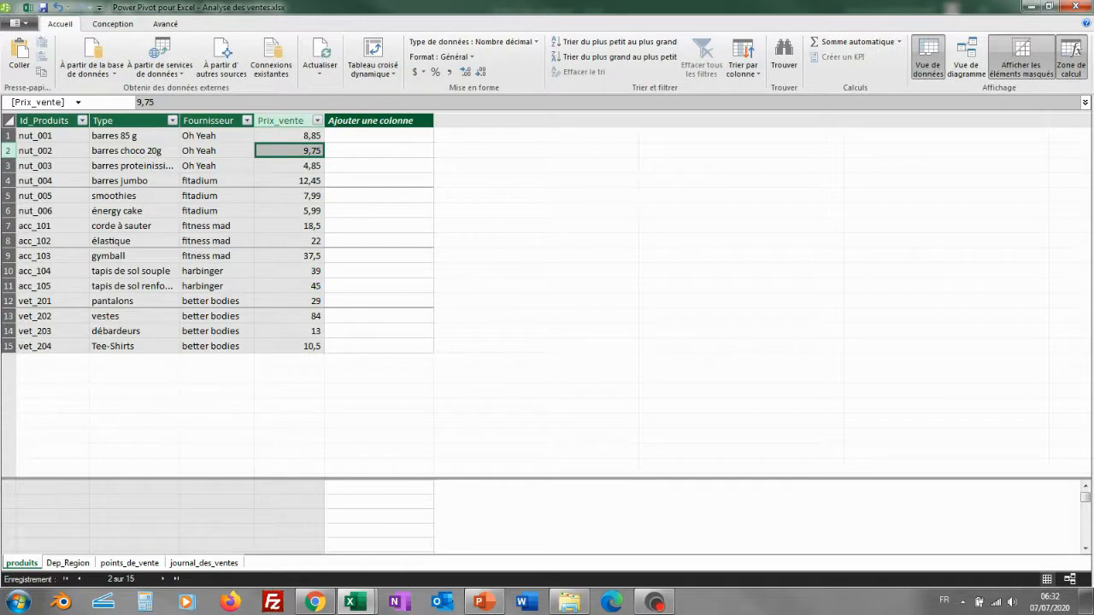
pyautogui.click(422, 72)
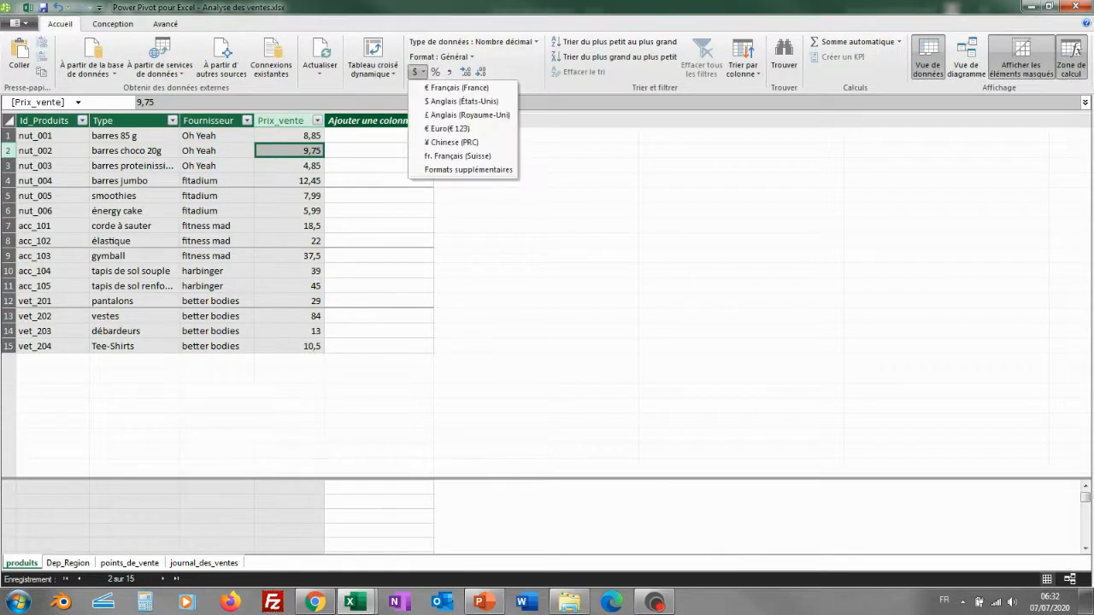
pyautogui.click(457, 87)
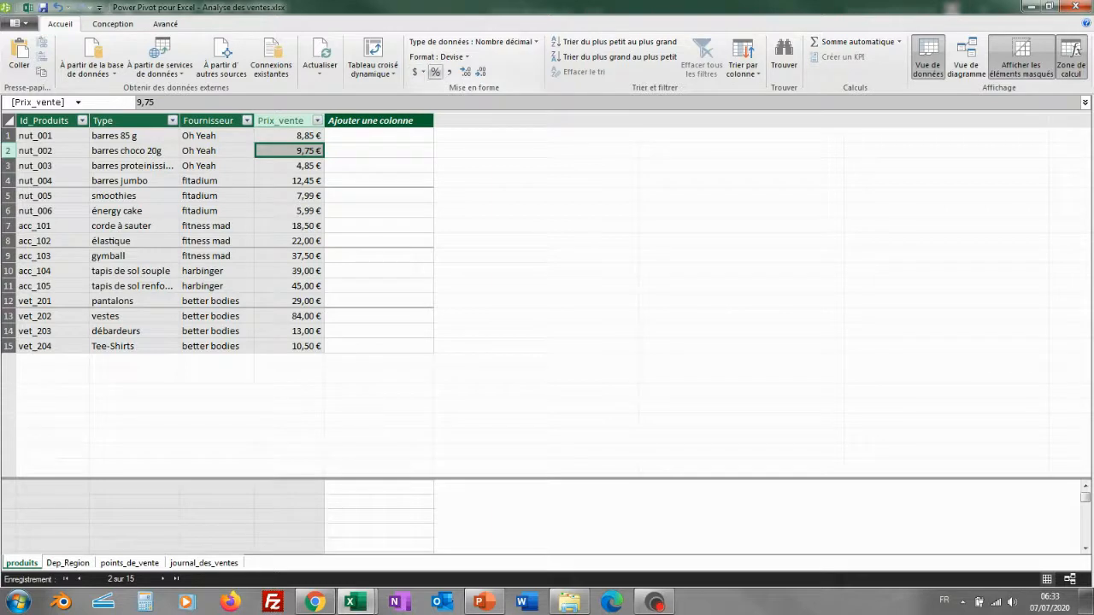
# Examine the additional currency format settings for the Prix_vente column without changing them
pyautogui.click(422, 72)
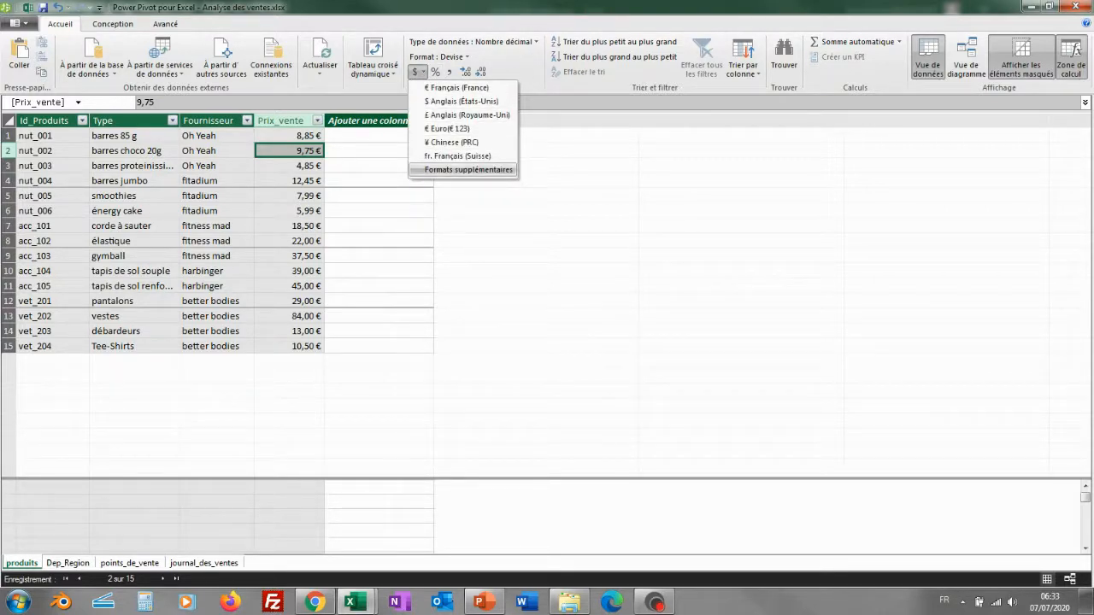
pyautogui.click(468, 169)
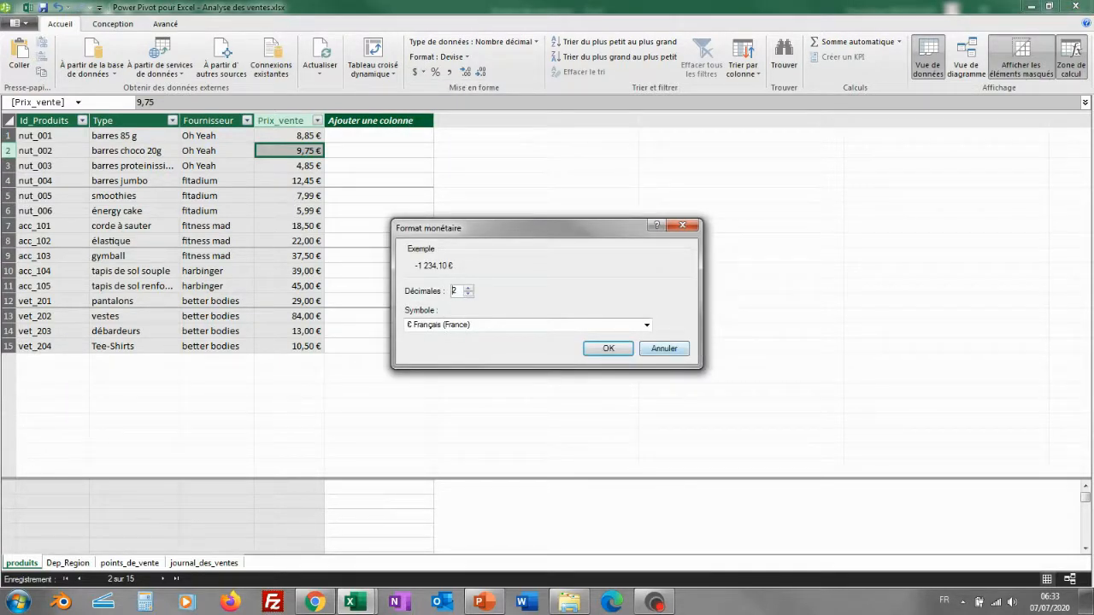
pyautogui.click(664, 349)
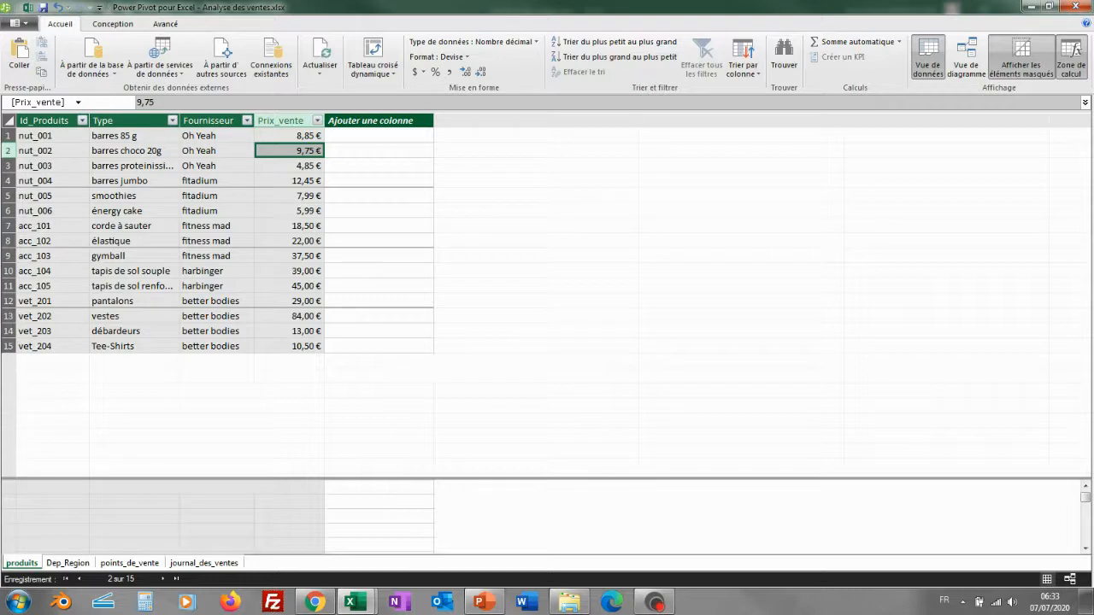
# Widen the Région column in the Dep_Region table, and view the points_de_vente and journal_des_ventes tables
pyautogui.click(68, 564)
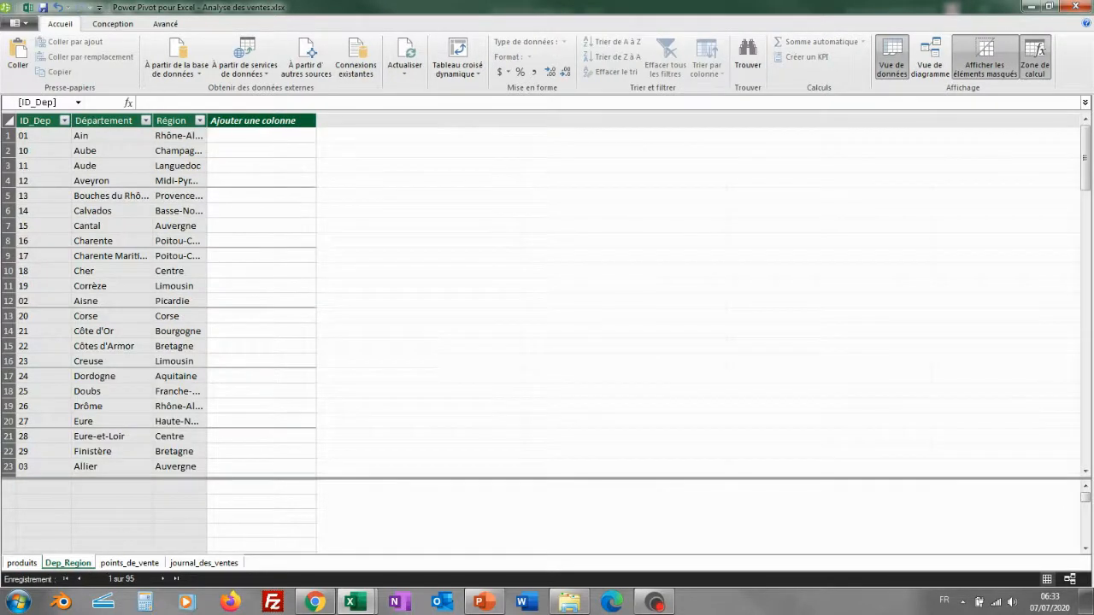
pyautogui.moveTo(207, 120); pyautogui.dragTo(252, 120)
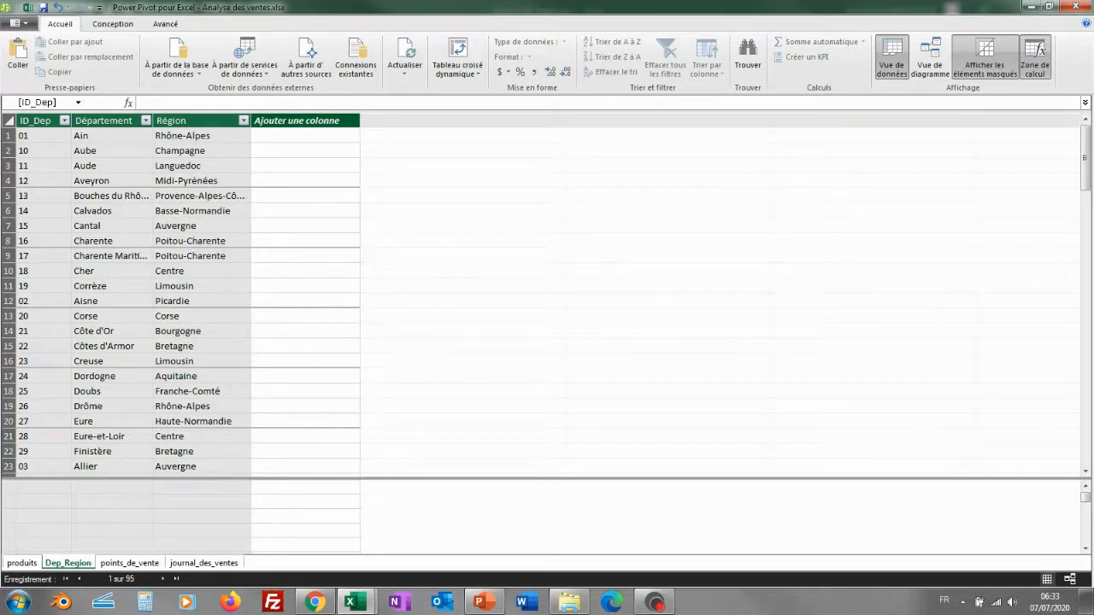
pyautogui.click(129, 564)
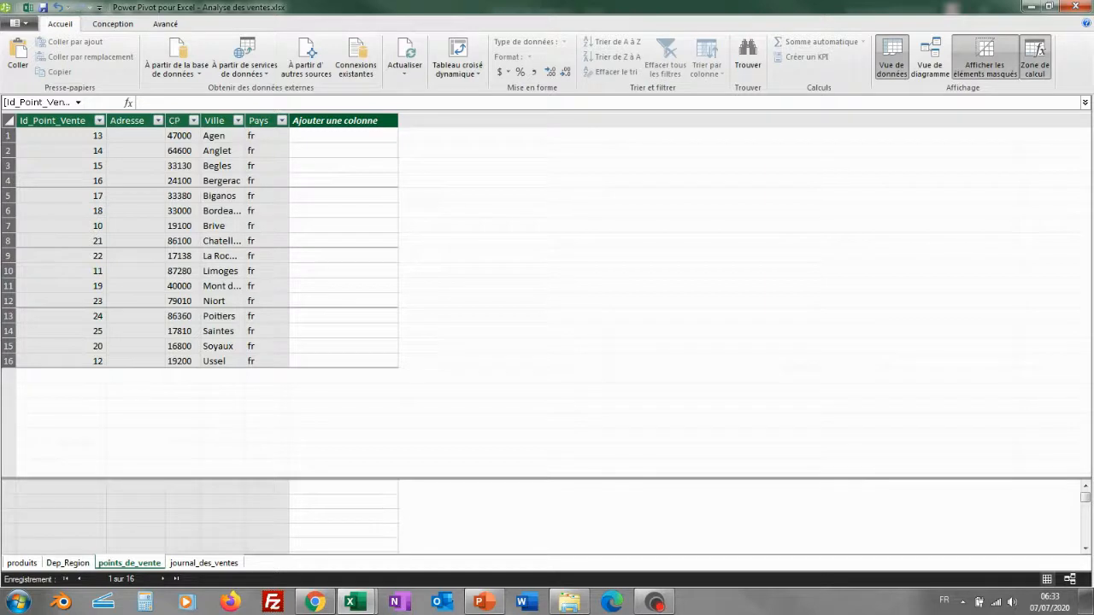
pyautogui.click(203, 563)
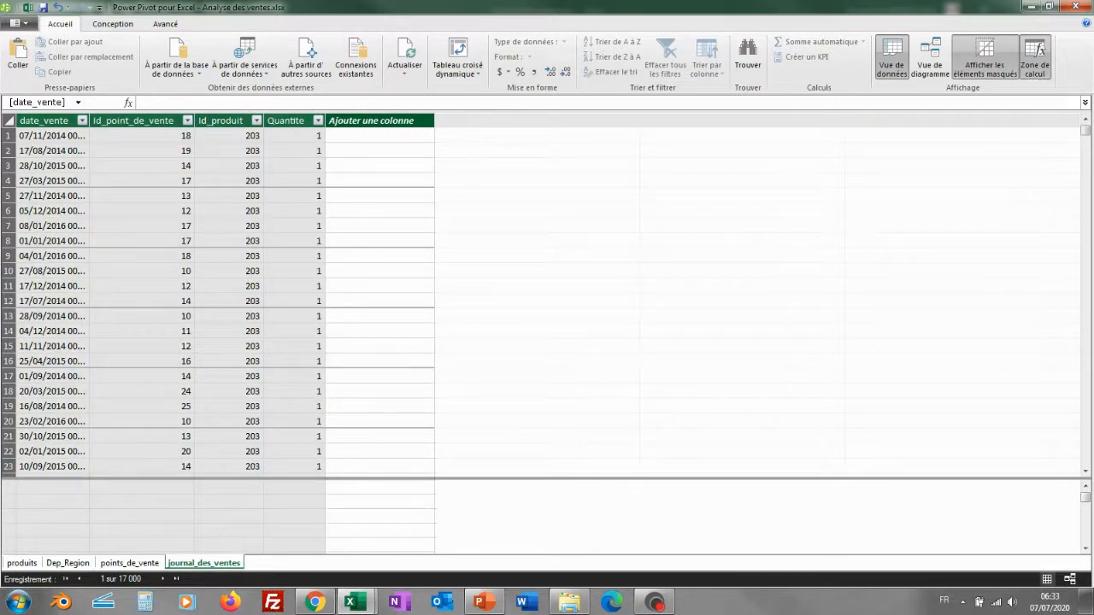
# Move the produits table between Dep_Region and points_de_vente in the table order, and compare the points_de_vente and journal_des_ventes tables
pyautogui.click(23, 564)
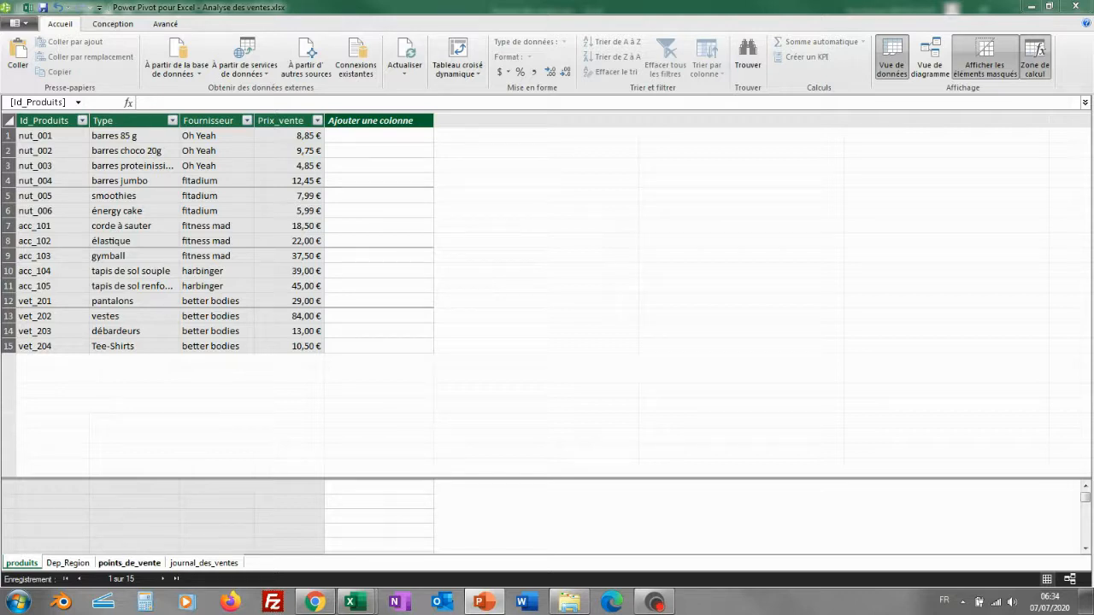
pyautogui.click(129, 563)
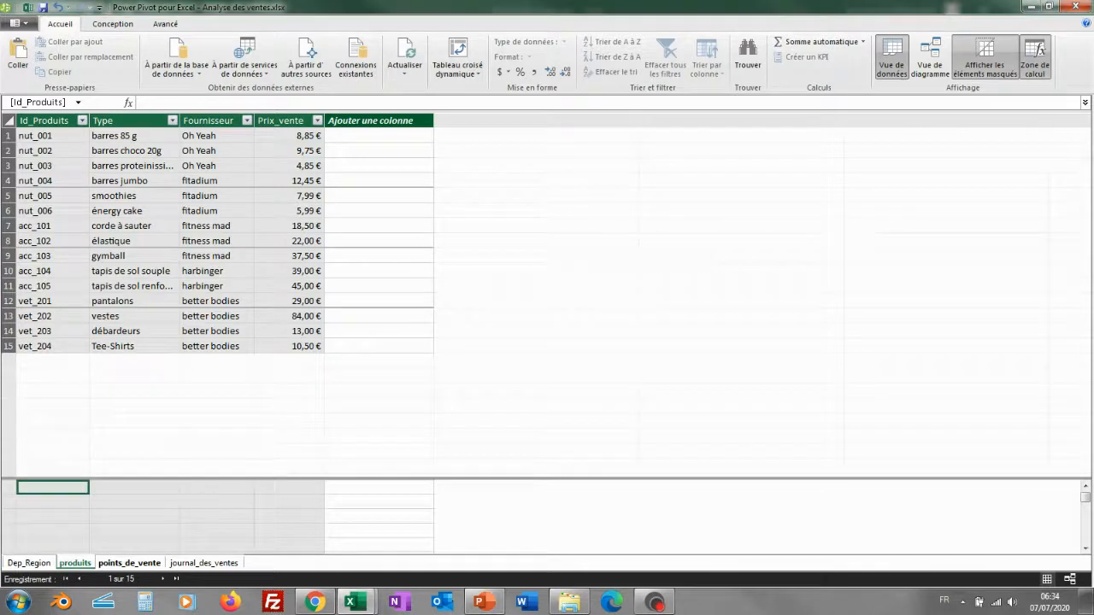
pyautogui.click(129, 563)
pyautogui.click(203, 563)
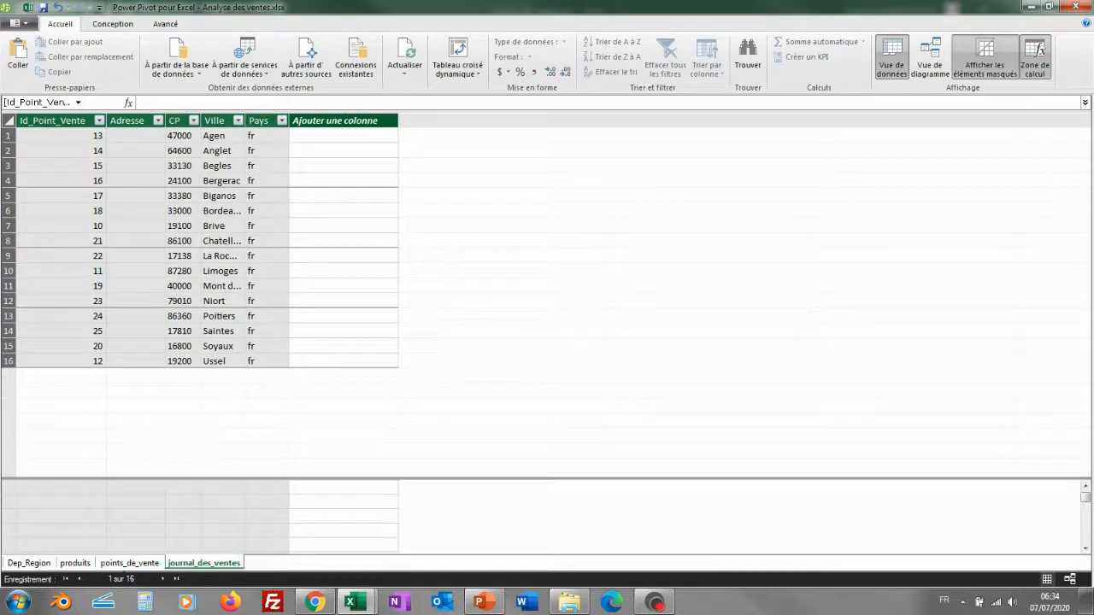
pyautogui.click(129, 563)
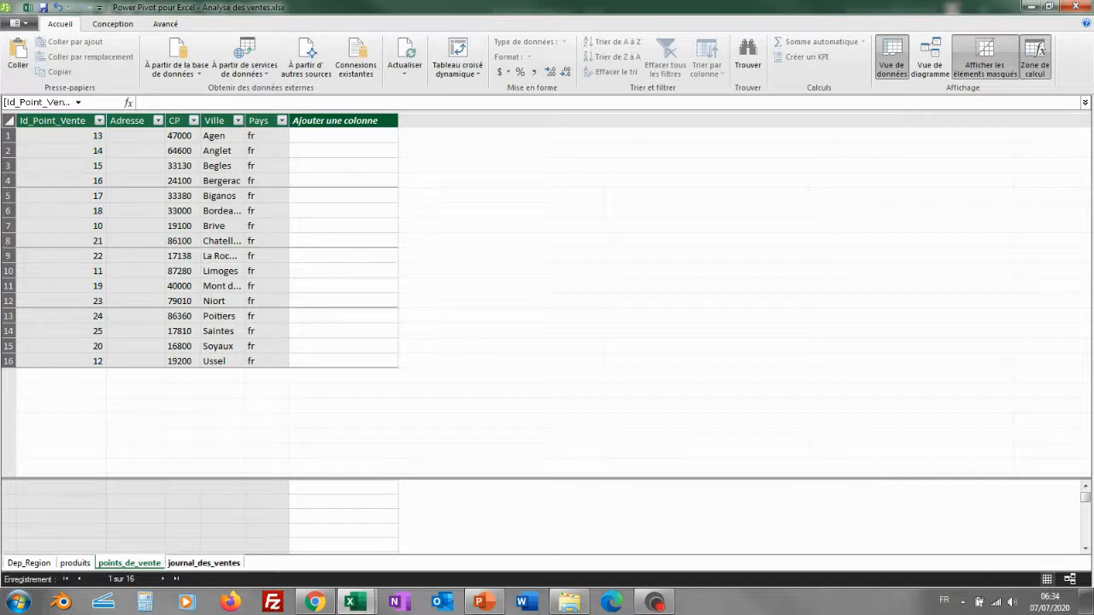
pyautogui.click(203, 563)
pyautogui.click(129, 563)
pyautogui.click(204, 563)
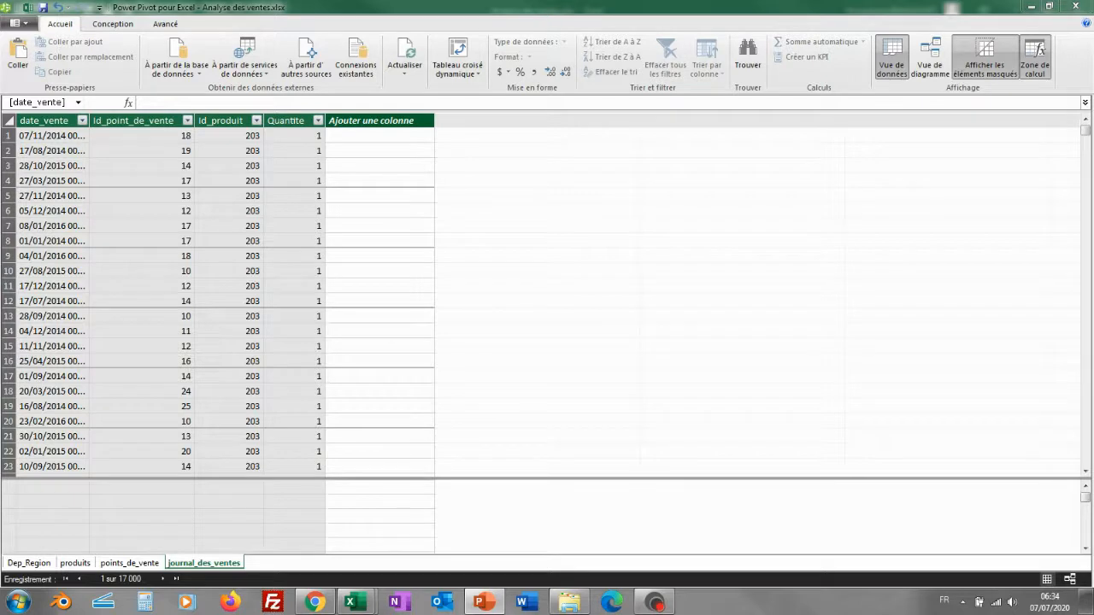
# Show the data model as a diagram and enlarge the points_de_vente, produits and journal_des_ventes boxes
pyautogui.click(930, 60)
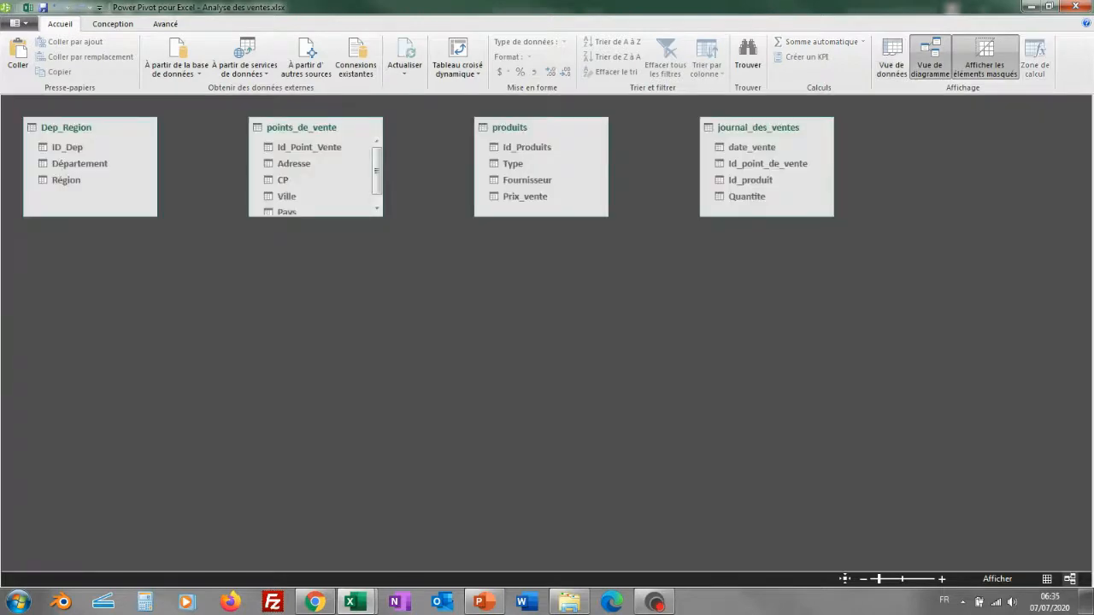
pyautogui.moveTo(316, 216); pyautogui.dragTo(316, 266)
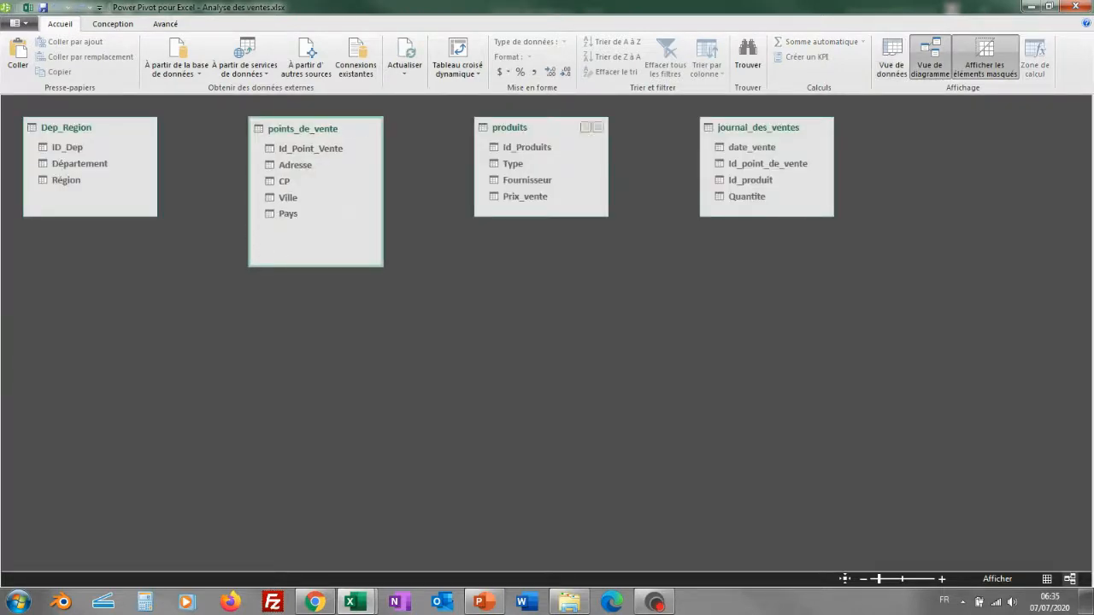
pyautogui.moveTo(608, 216); pyautogui.dragTo(623, 250)
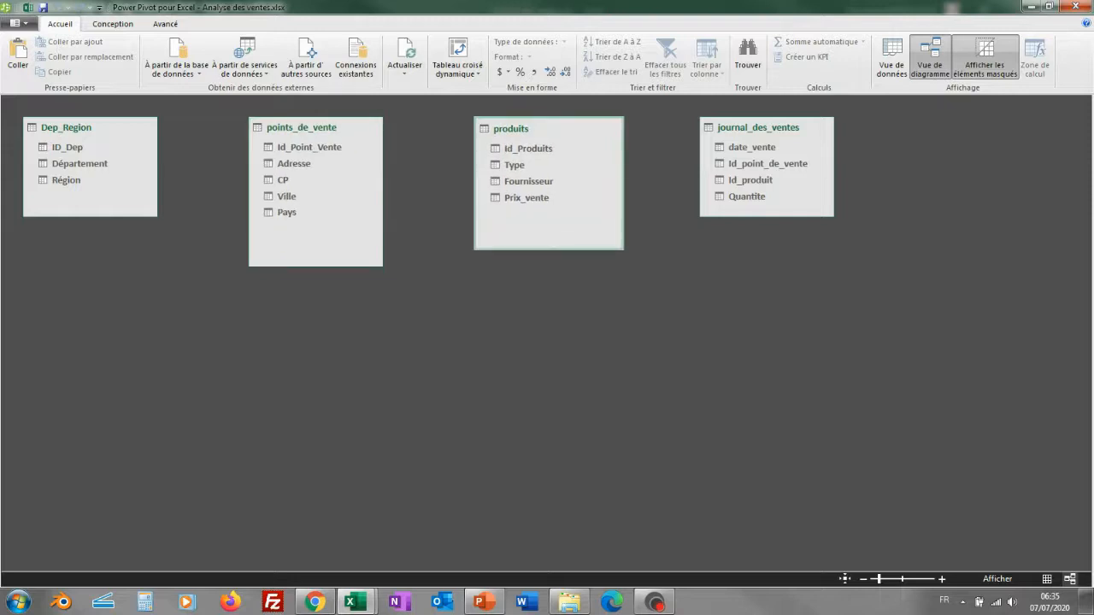
pyautogui.moveTo(834, 216); pyautogui.dragTo(844, 233)
# Space out the four table boxes in a row across the diagram and make the Dep_Region box taller
pyautogui.moveTo(790, 127); pyautogui.dragTo(850, 142)
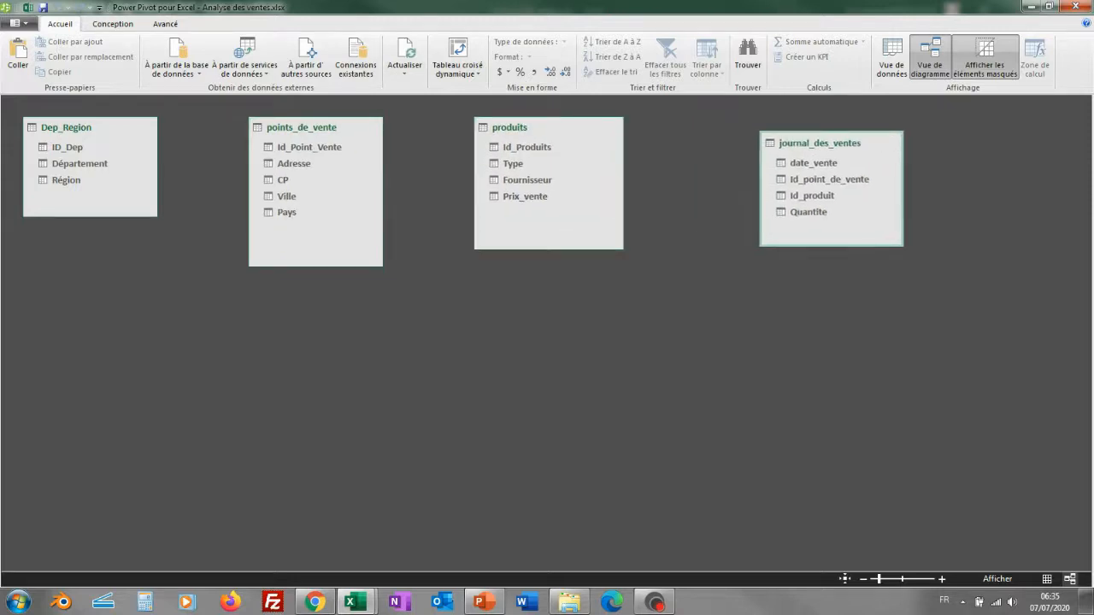
pyautogui.moveTo(547, 128); pyautogui.dragTo(574, 139)
pyautogui.moveTo(325, 127); pyautogui.dragTo(335, 129)
pyautogui.moveTo(94, 127); pyautogui.dragTo(104, 140)
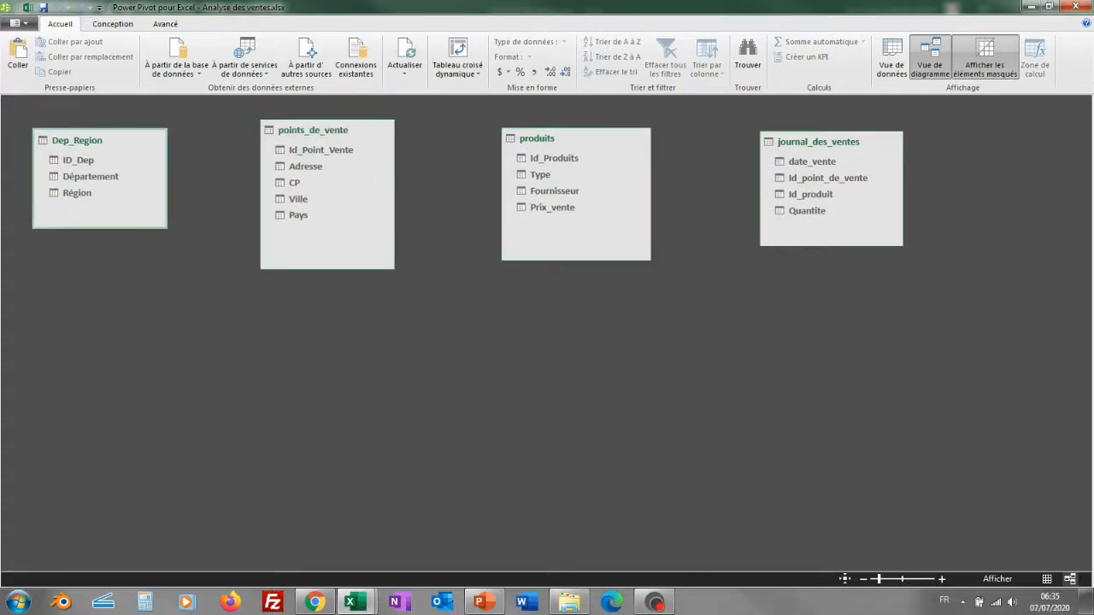
pyautogui.moveTo(102, 228); pyautogui.dragTo(103, 253)
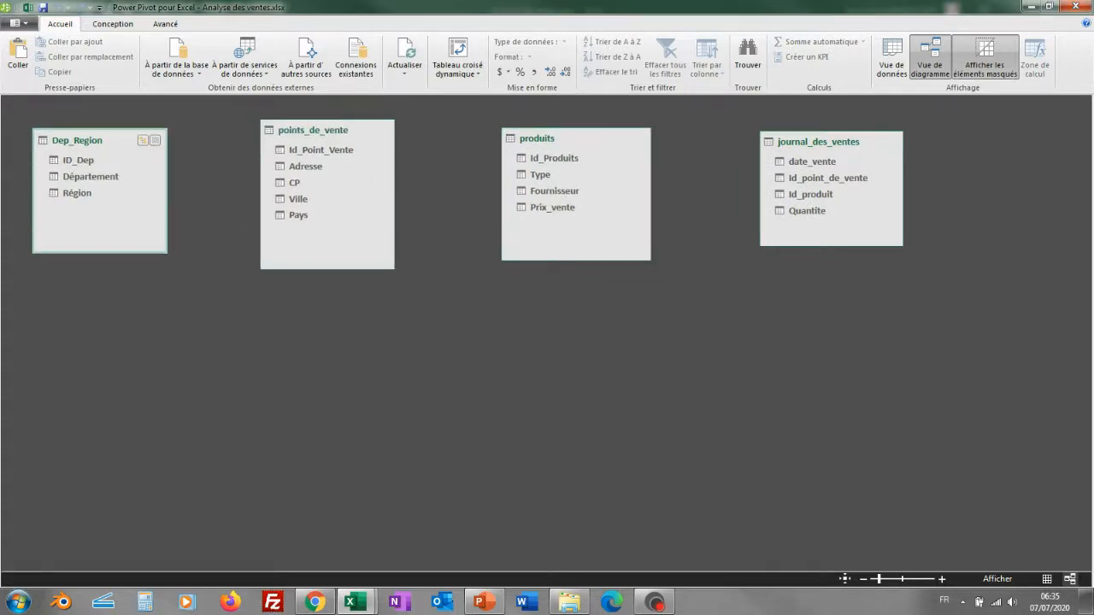
pyautogui.moveTo(104, 140)
pyautogui.mouseDown()
pyautogui.moveTo(112, 168)
pyautogui.moveTo(113, 152)
pyautogui.mouseUp()
pyautogui.moveTo(317, 130); pyautogui.dragTo(322, 145)
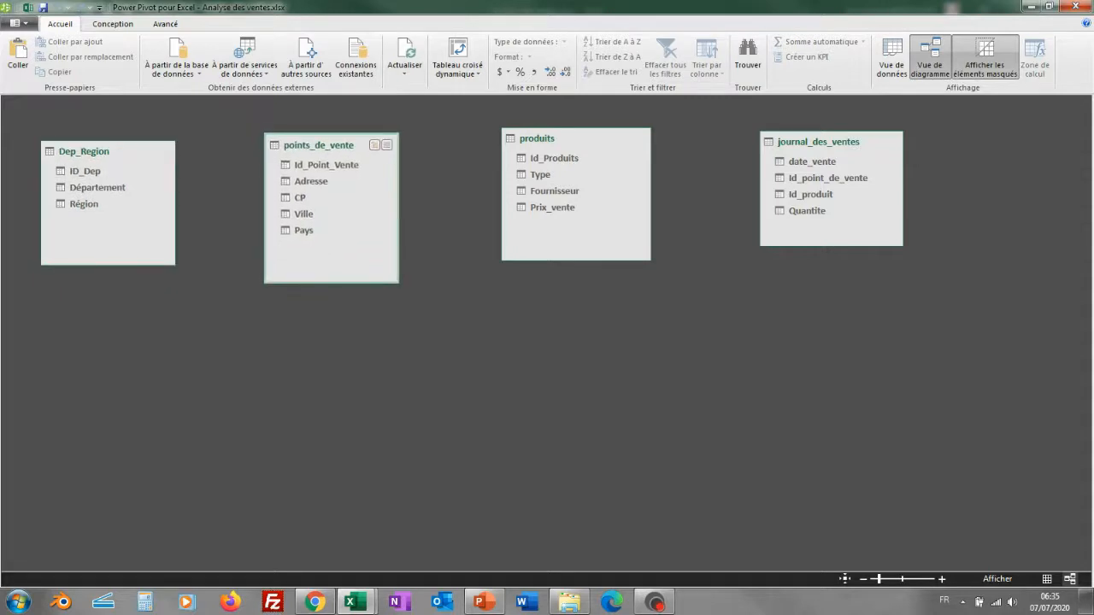
pyautogui.moveTo(575, 139); pyautogui.dragTo(580, 150)
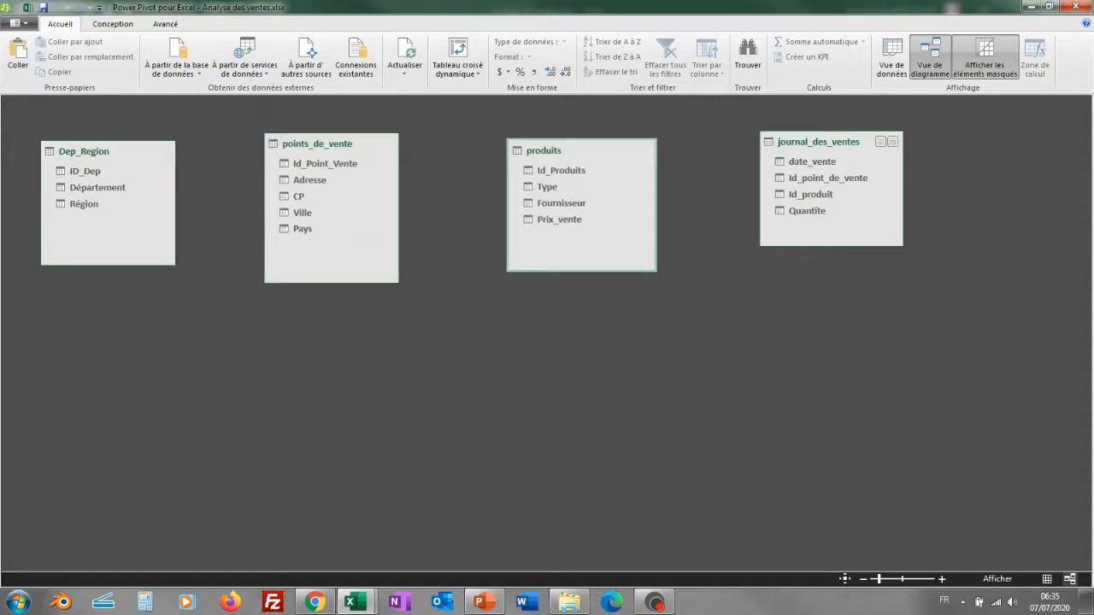
# Swap the produits and points_de_vente boxes in the diagram so that points_de_vente sits beside journal_des_ventes, with all boxes aligned in a row
pyautogui.moveTo(825, 142); pyautogui.dragTo(842, 153)
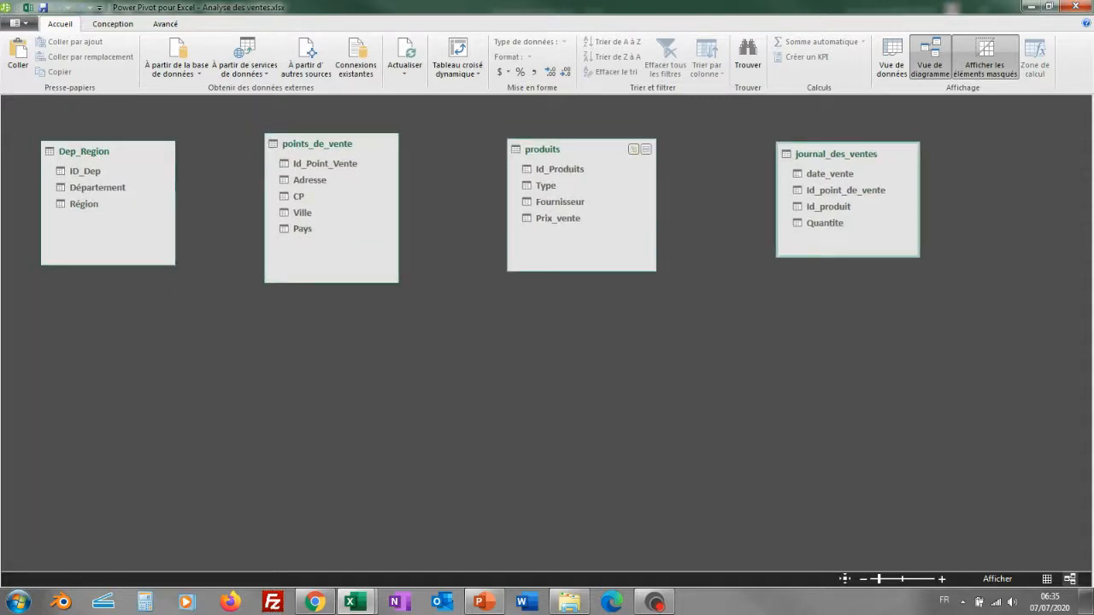
pyautogui.moveTo(581, 150); pyautogui.dragTo(508, 314)
pyautogui.click(324, 145)
pyautogui.moveTo(324, 145); pyautogui.dragTo(566, 140)
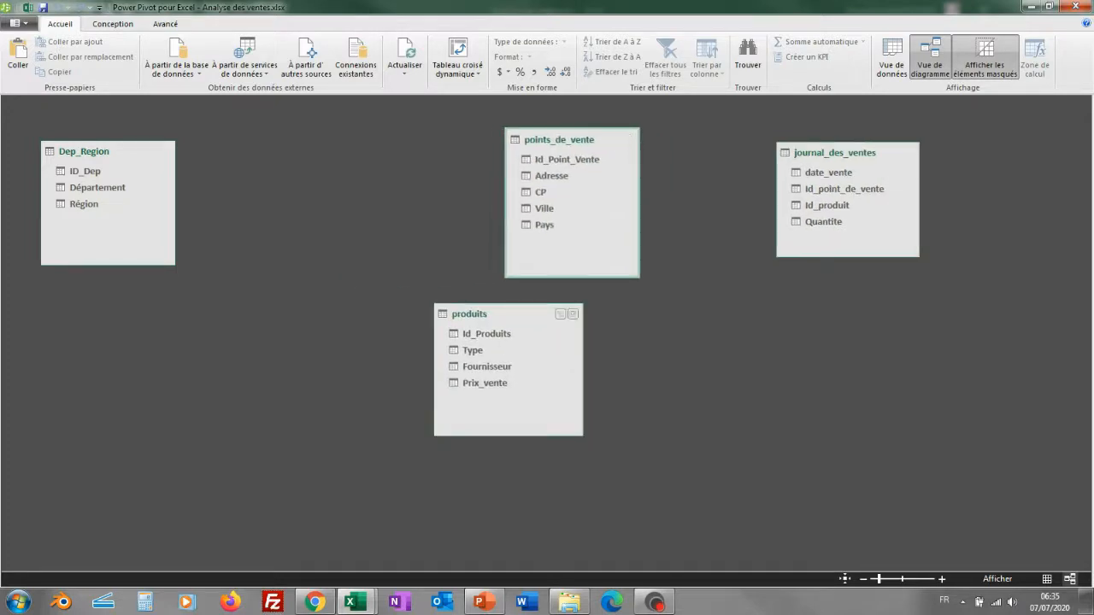
pyautogui.moveTo(478, 314); pyautogui.dragTo(300, 152)
pyautogui.moveTo(557, 137); pyautogui.dragTo(564, 145)
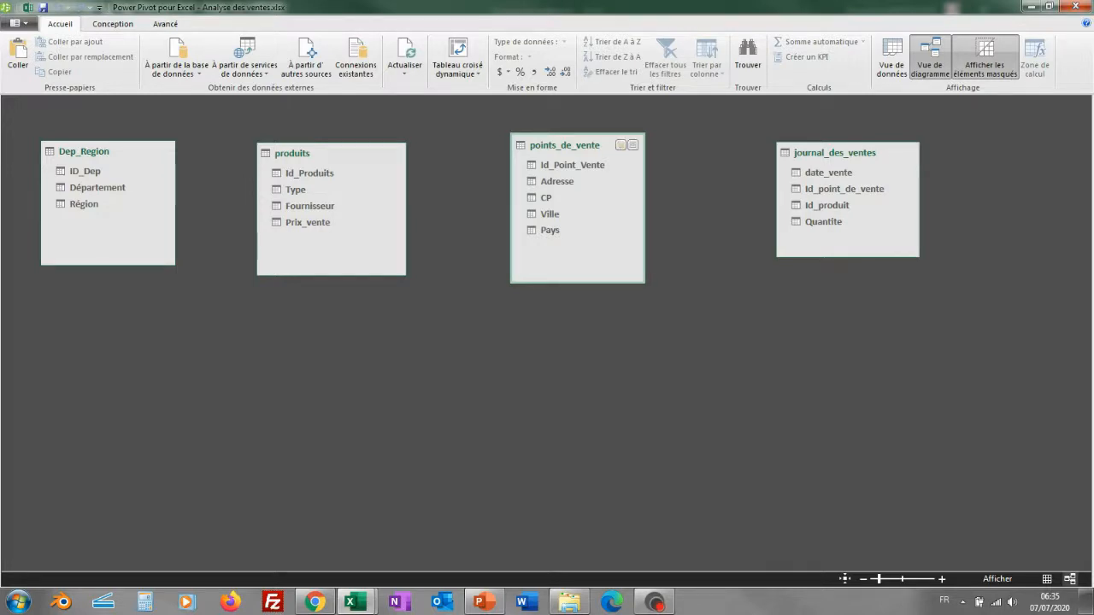
# Relate Id_Point_Vente in points_de_vente to Id_point_de_vente in journal_des_ventes, and swap the two boxes so journal_des_ventes sits beside produits
pyautogui.click(578, 163)
pyautogui.moveTo(577, 164); pyautogui.dragTo(820, 191)
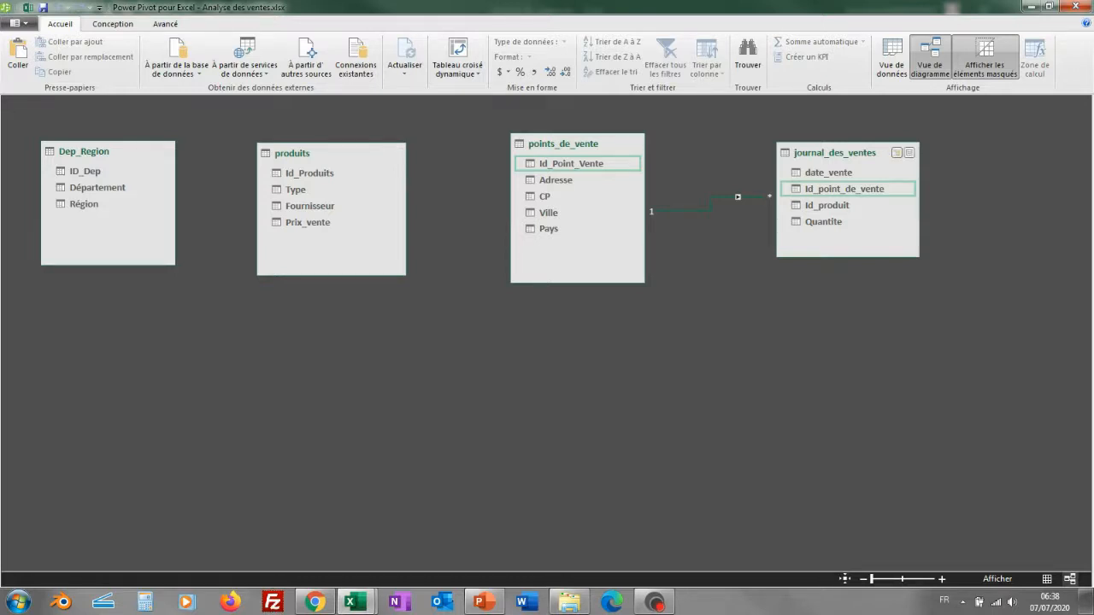
pyautogui.moveTo(835, 152); pyautogui.dragTo(709, 370)
pyautogui.moveTo(563, 143); pyautogui.dragTo(821, 147)
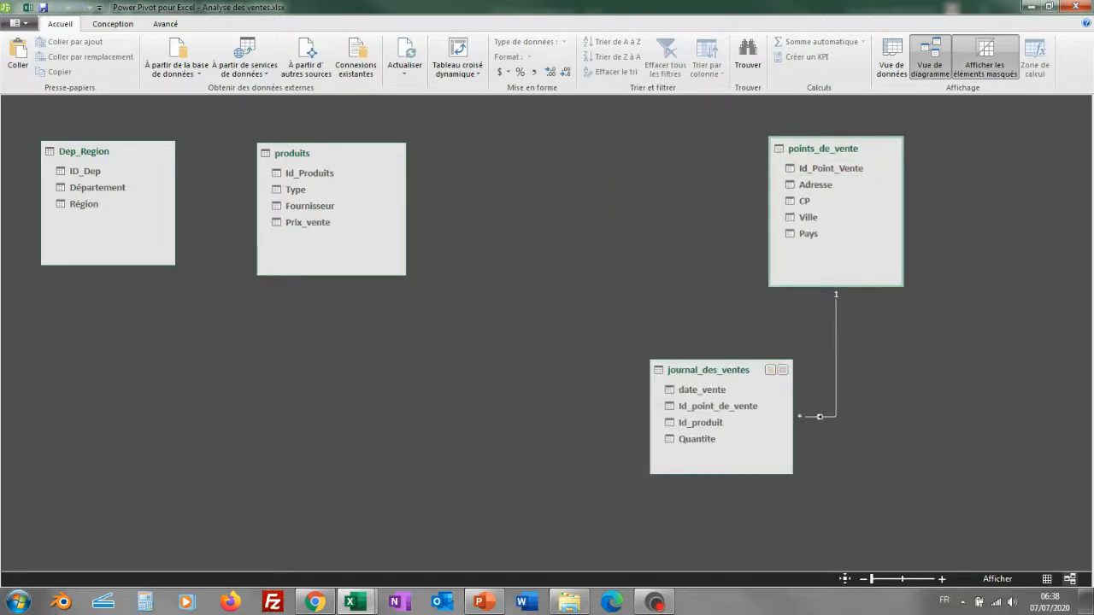
pyautogui.moveTo(709, 370); pyautogui.dragTo(565, 150)
pyautogui.moveTo(822, 147); pyautogui.dragTo(829, 153)
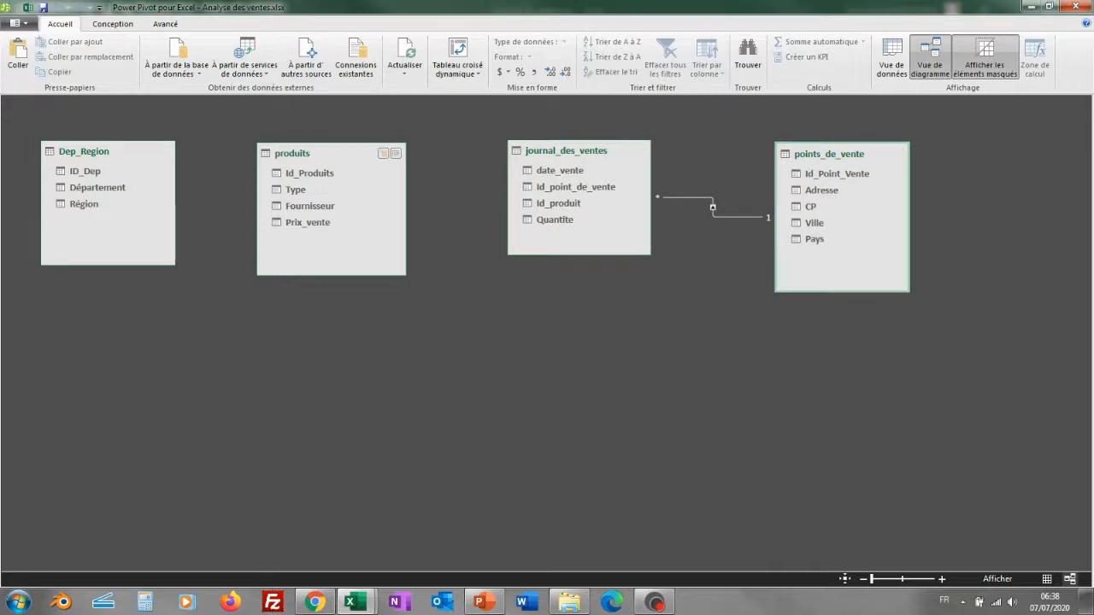
# Compare the product identifiers in the Id_Produits column of produits with those in the Id_produit column of journal_des_ventes
pyautogui.click(309, 173)
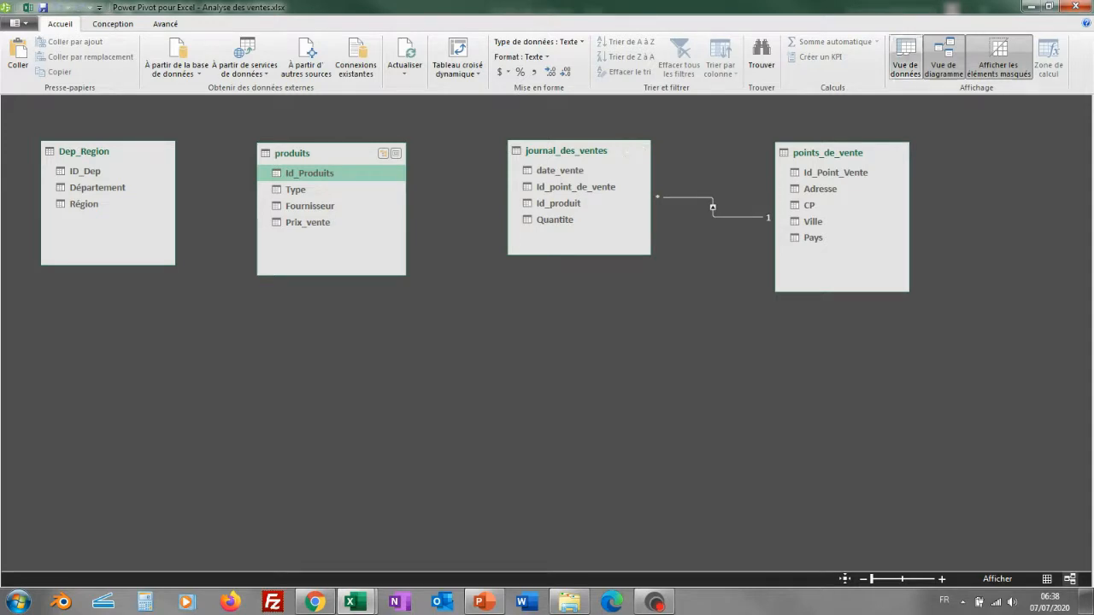
pyautogui.click(905, 59)
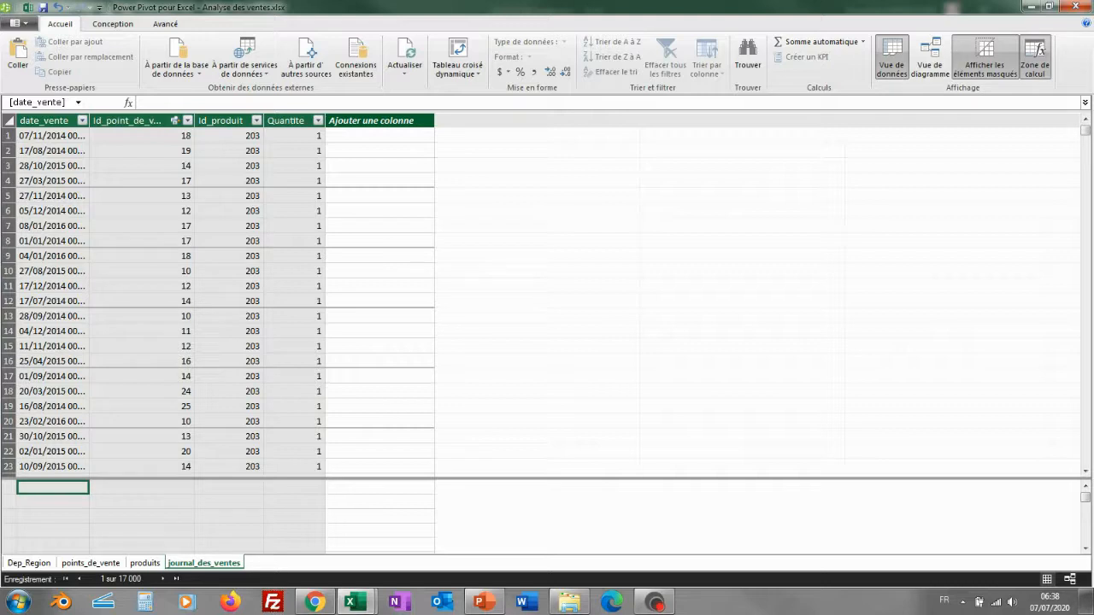
pyautogui.click(929, 58)
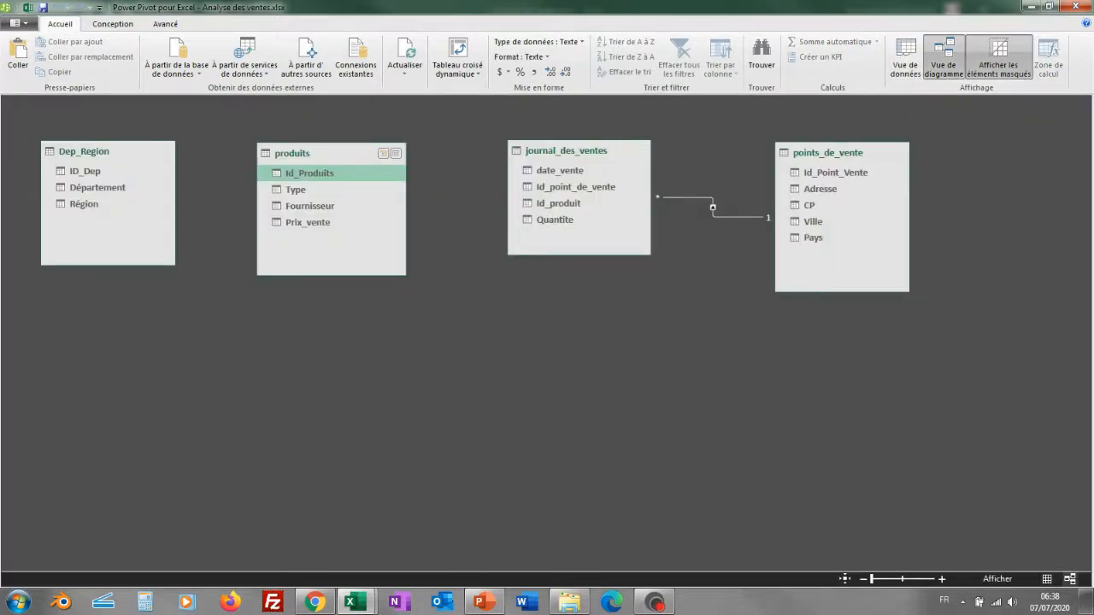
pyautogui.click(905, 58)
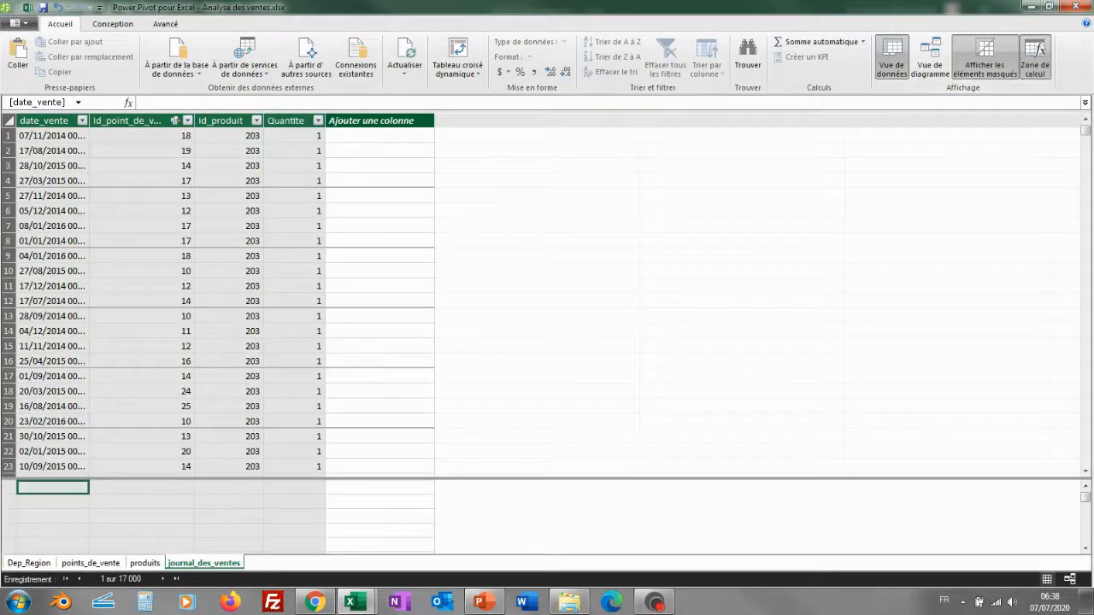
pyautogui.click(144, 563)
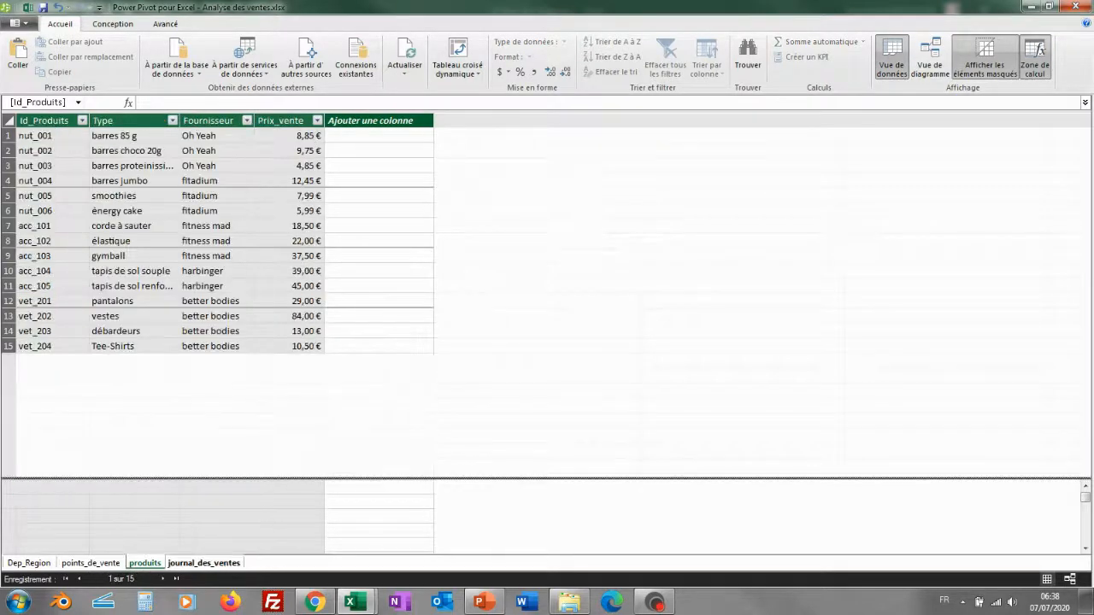
pyautogui.click(203, 563)
pyautogui.click(144, 563)
pyautogui.click(203, 563)
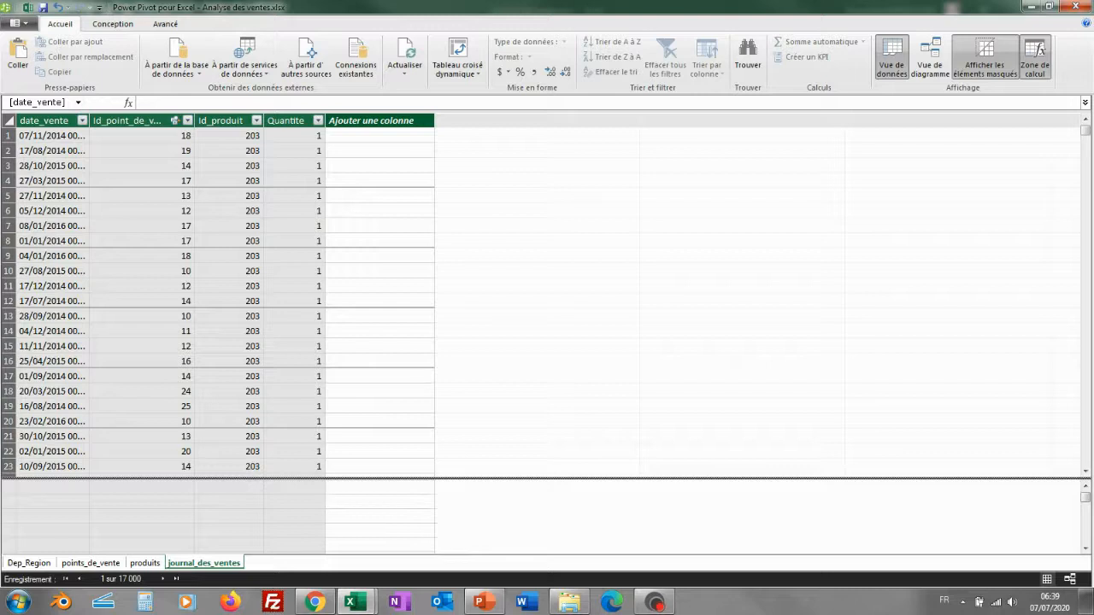
pyautogui.click(229, 255)
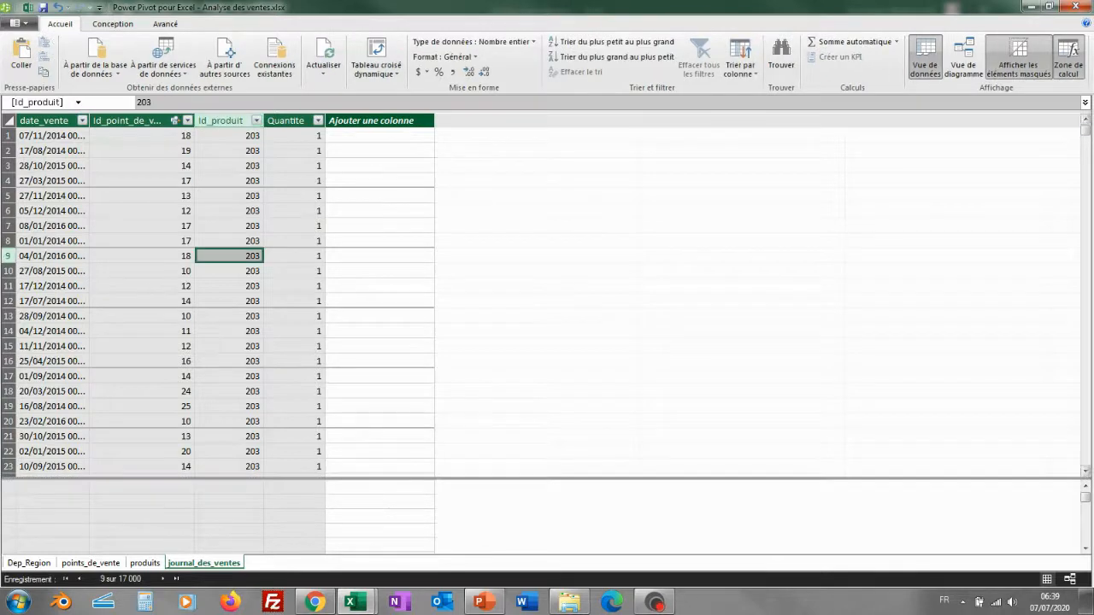
pyautogui.moveTo(1086, 130); pyautogui.dragTo(1085, 150)
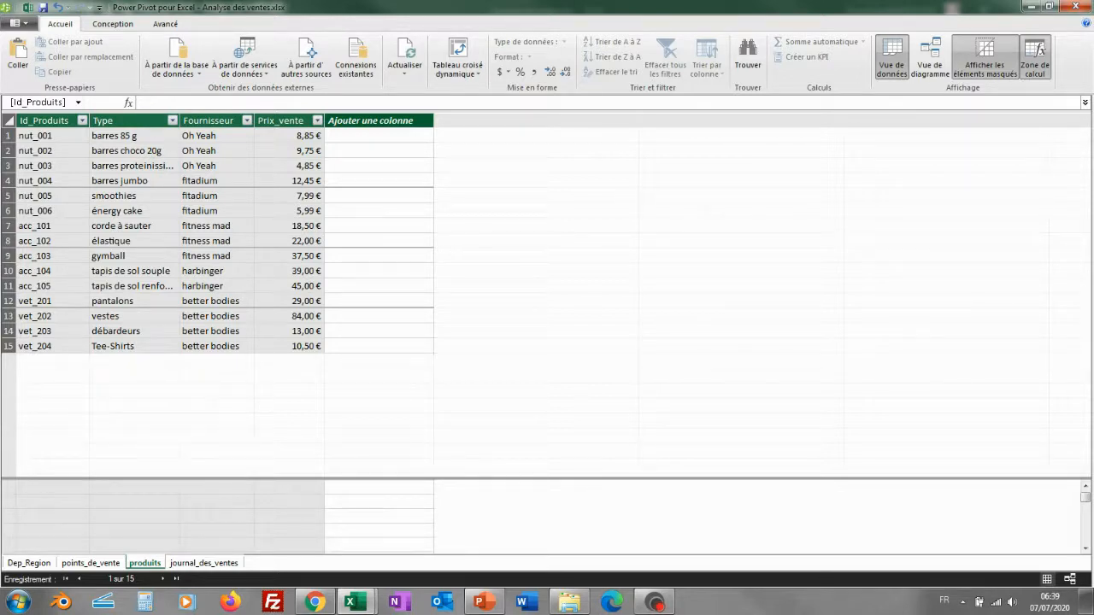
# Add a calculated column to the produits table with the formula =RIGHT([Id_Produits];3)
pyautogui.click(378, 135)
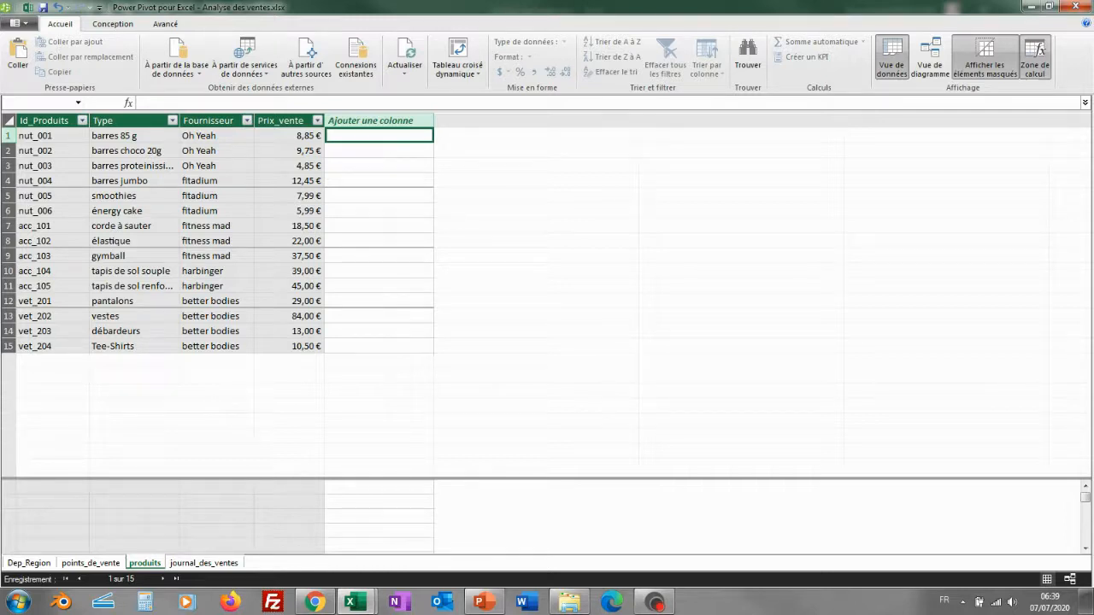
pyautogui.write('=r')
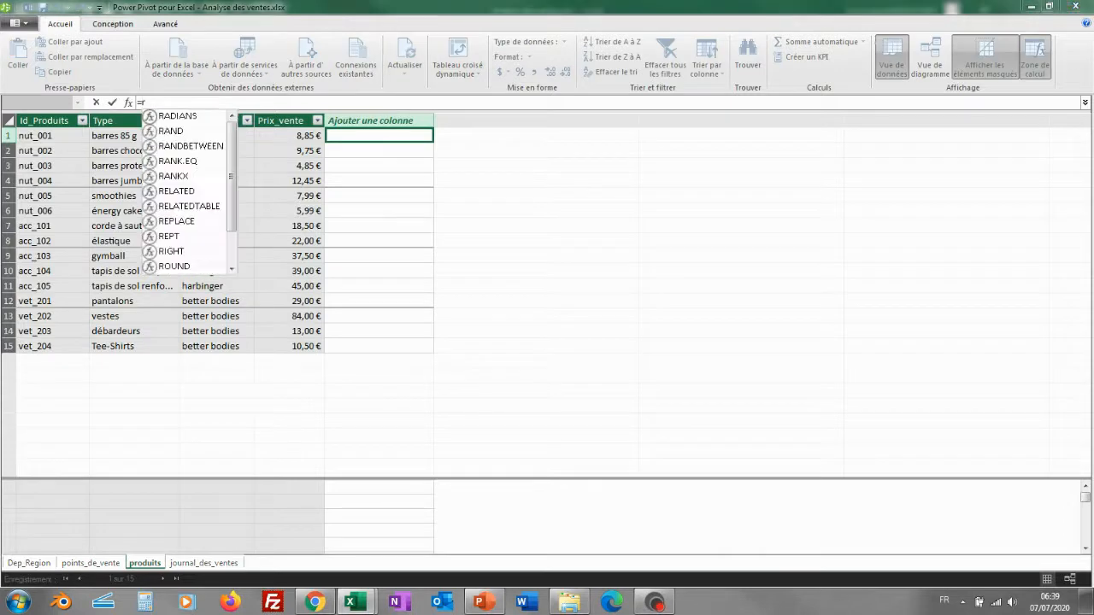
pyautogui.write('i')
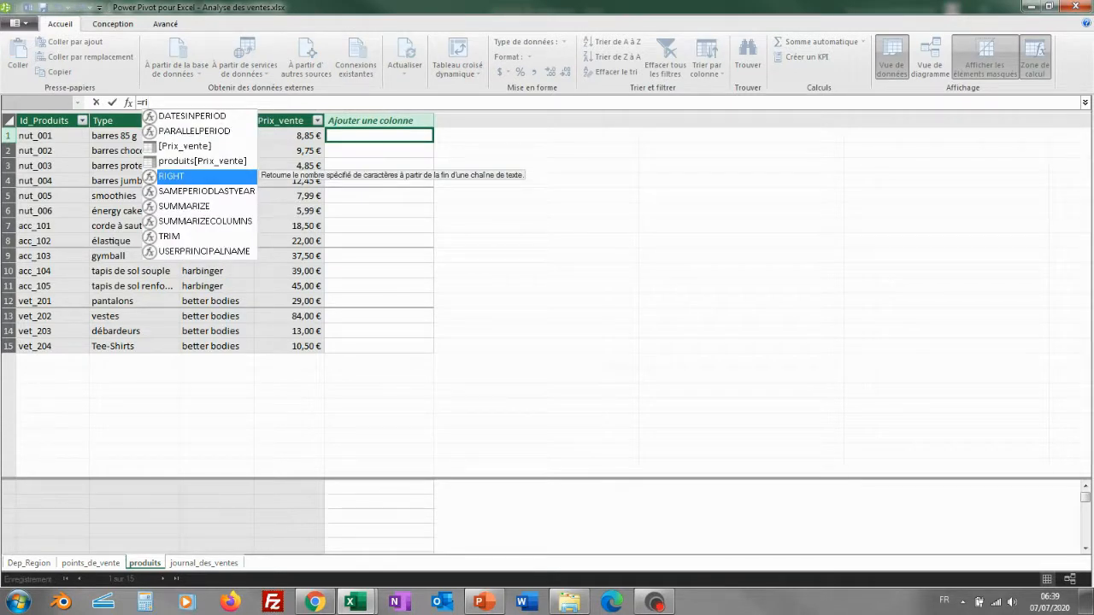
pyautogui.press('Tab')
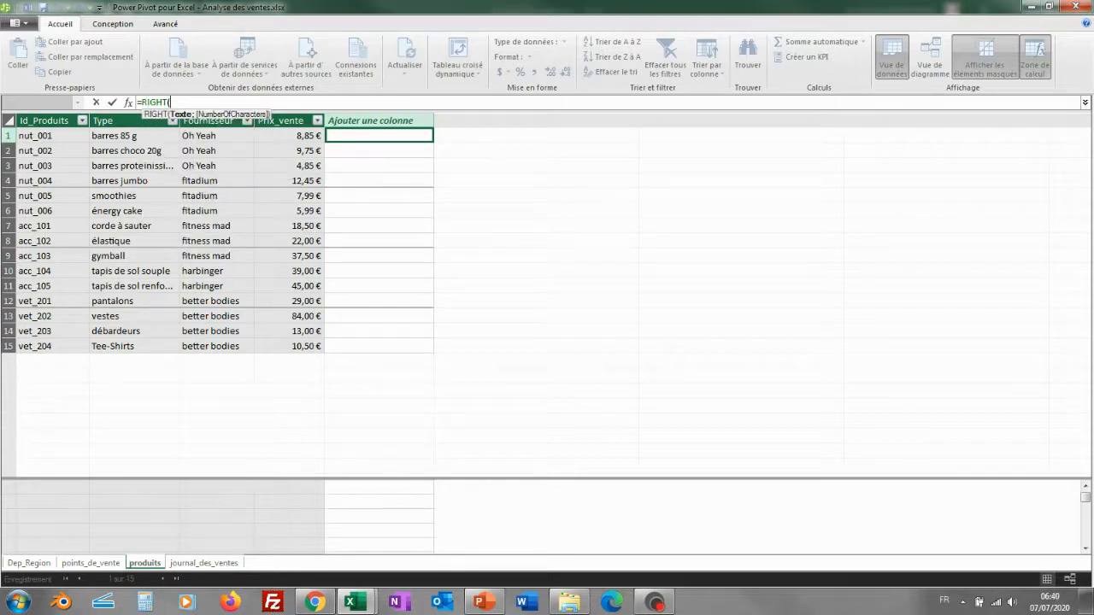
pyautogui.write('[')
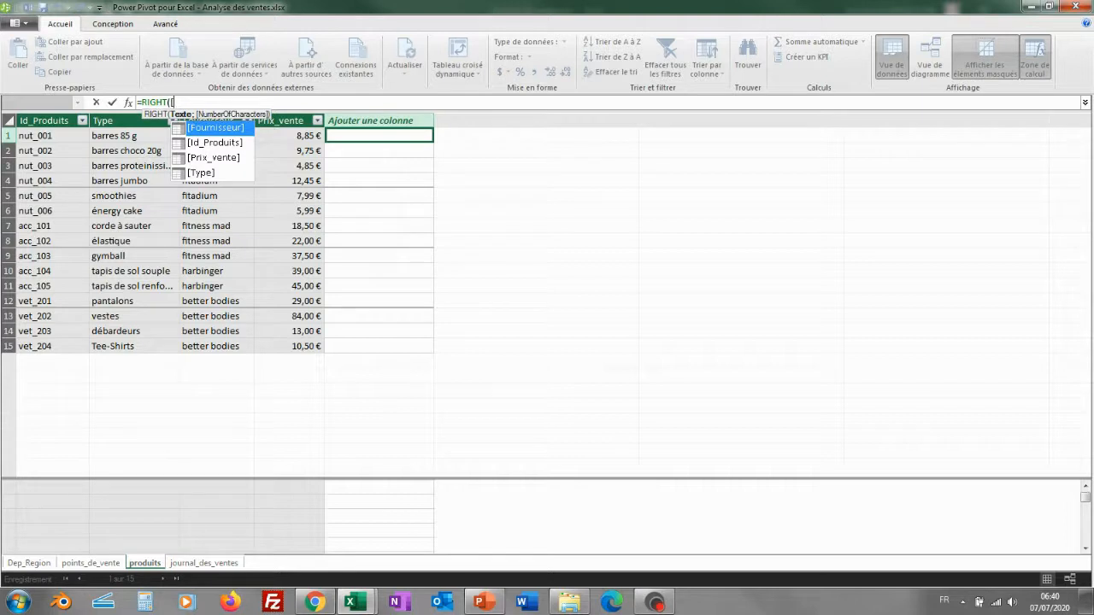
pyautogui.press('Down')
pyautogui.press('Tab')
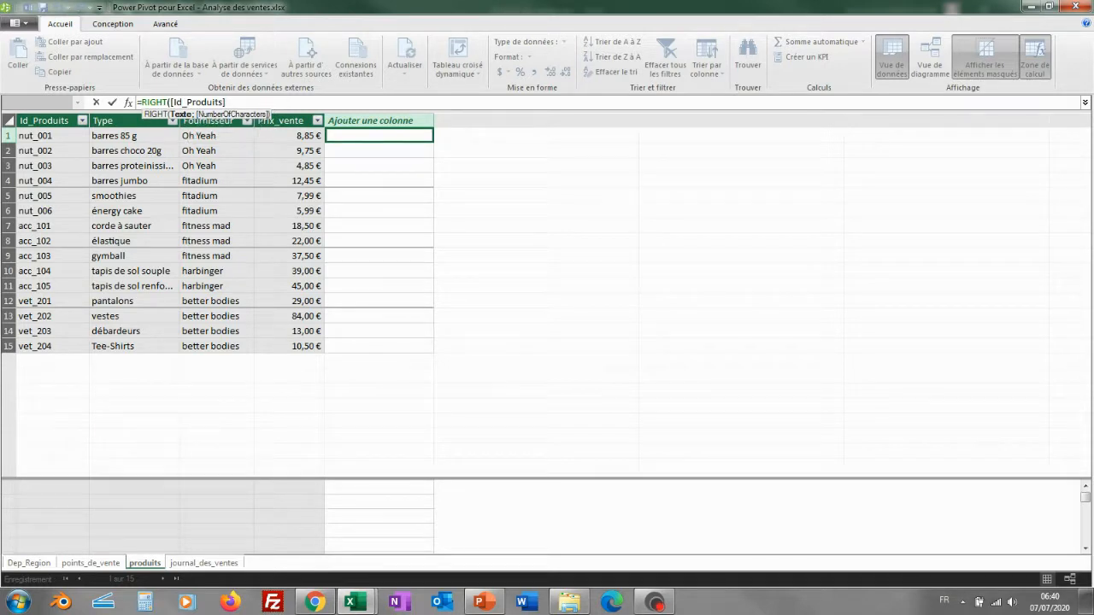
pyautogui.write(';')
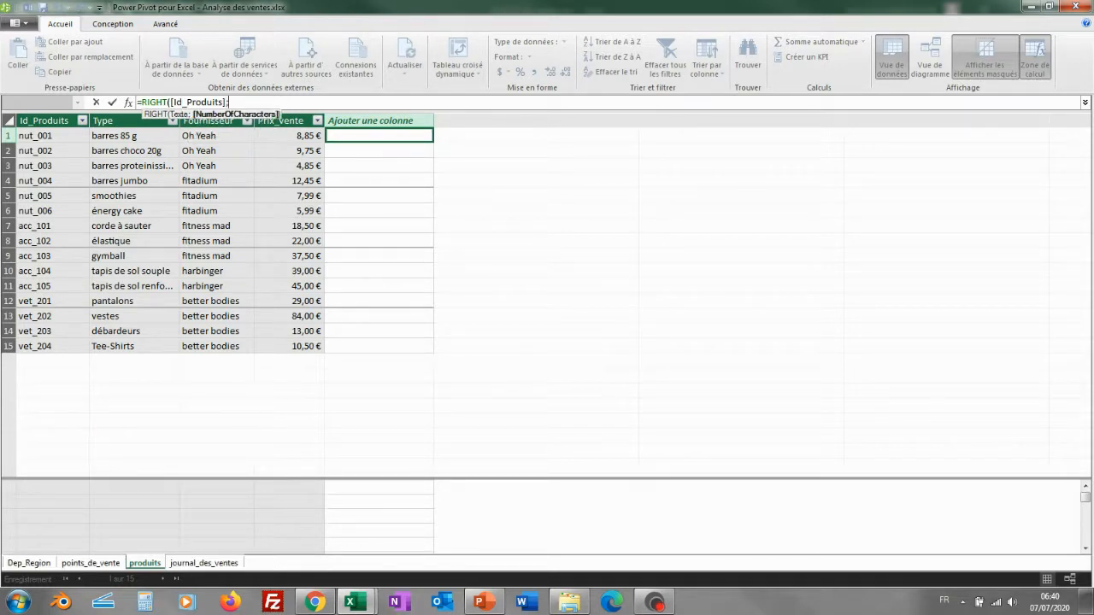
pyautogui.write('3')
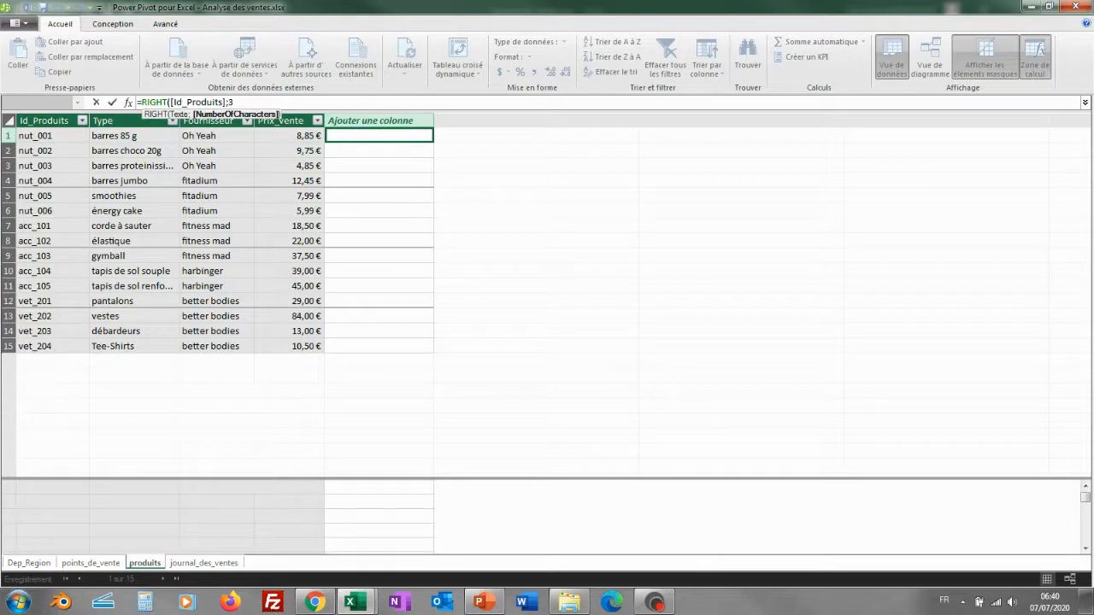
pyautogui.write(')')
pyautogui.press('Return')
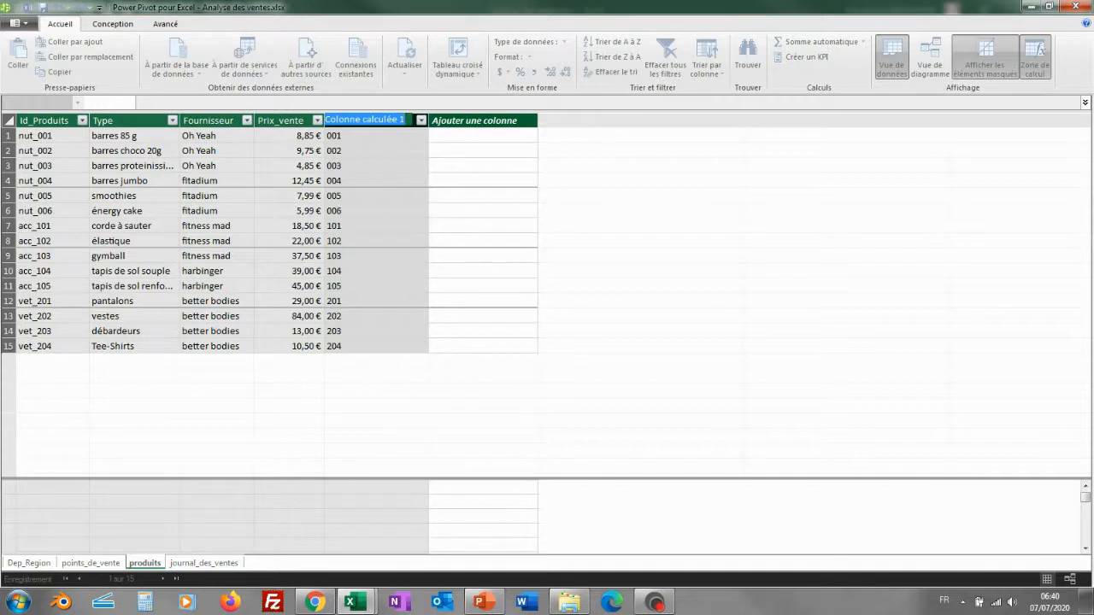
# Try to name the new calculated column in the produits table id_prod_OK
pyautogui.write('id_')
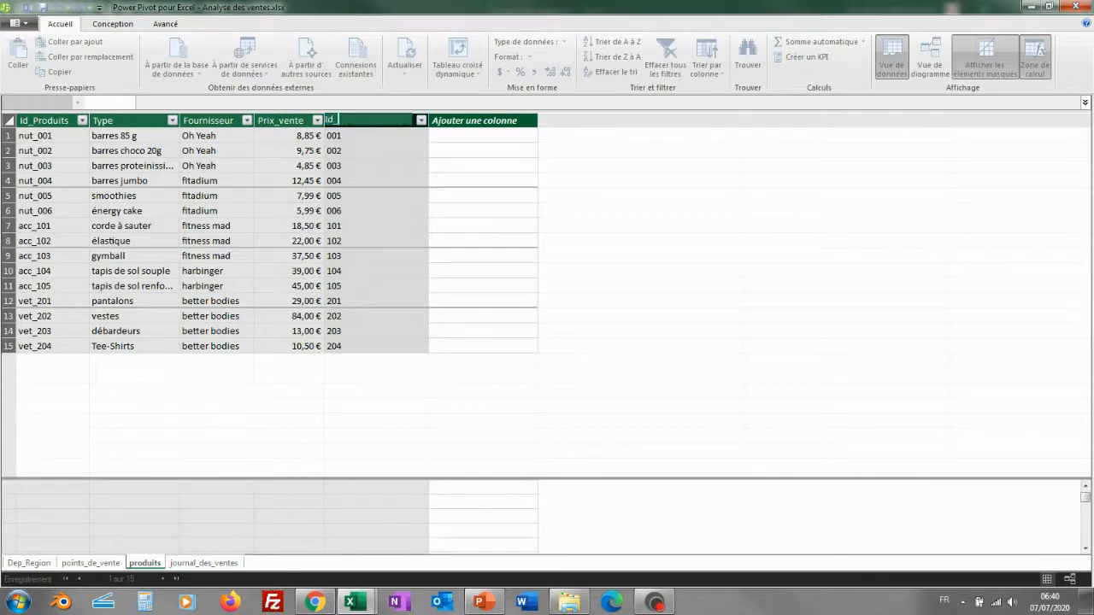
pyautogui.write('prod_OK')
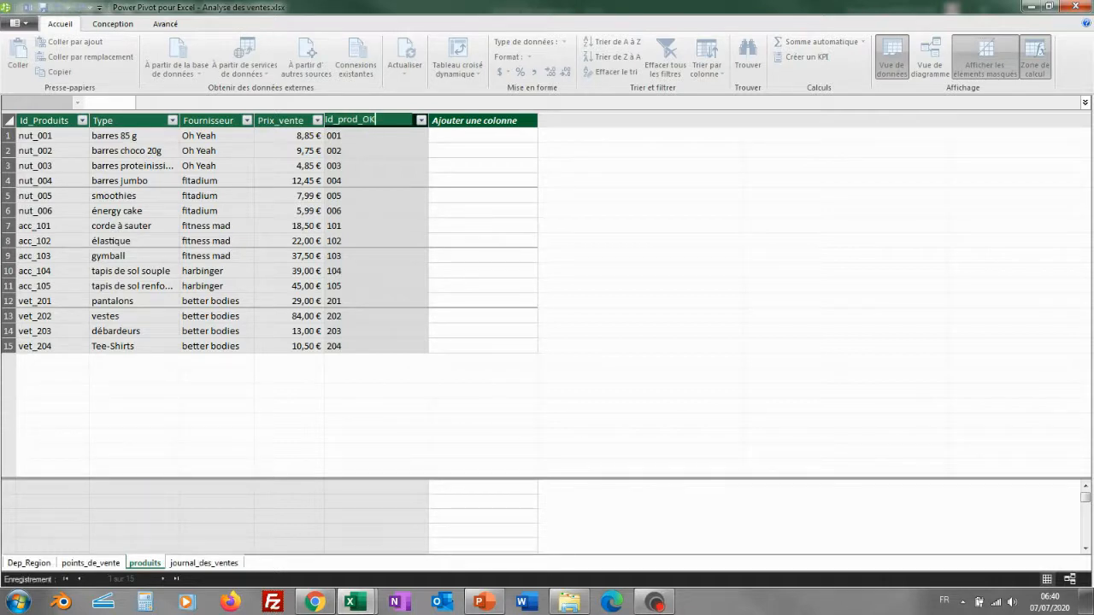
pyautogui.press('Return')
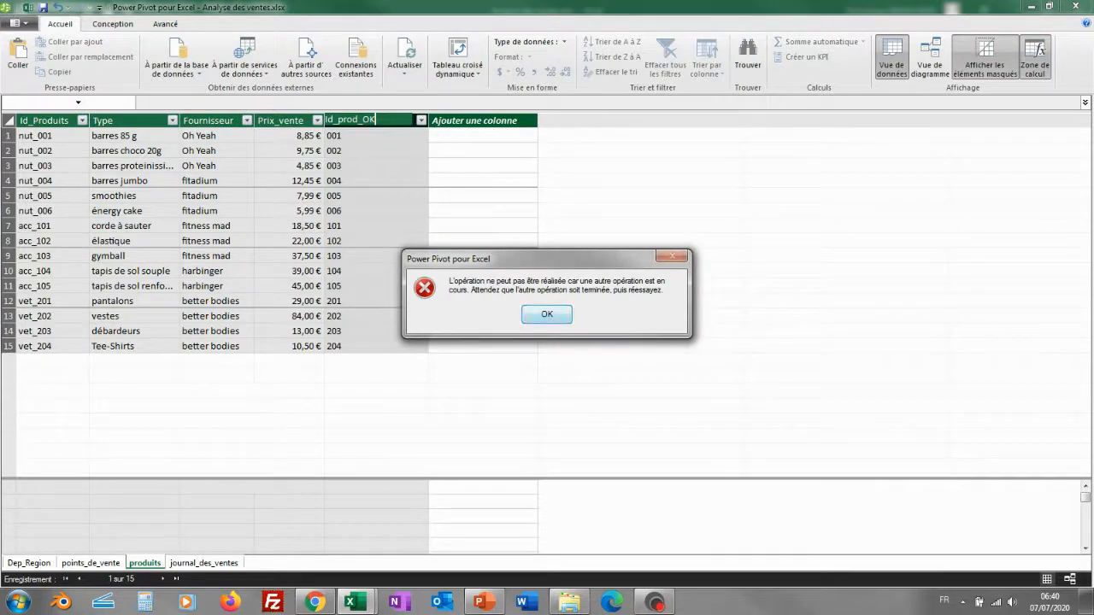
pyautogui.press('Return')
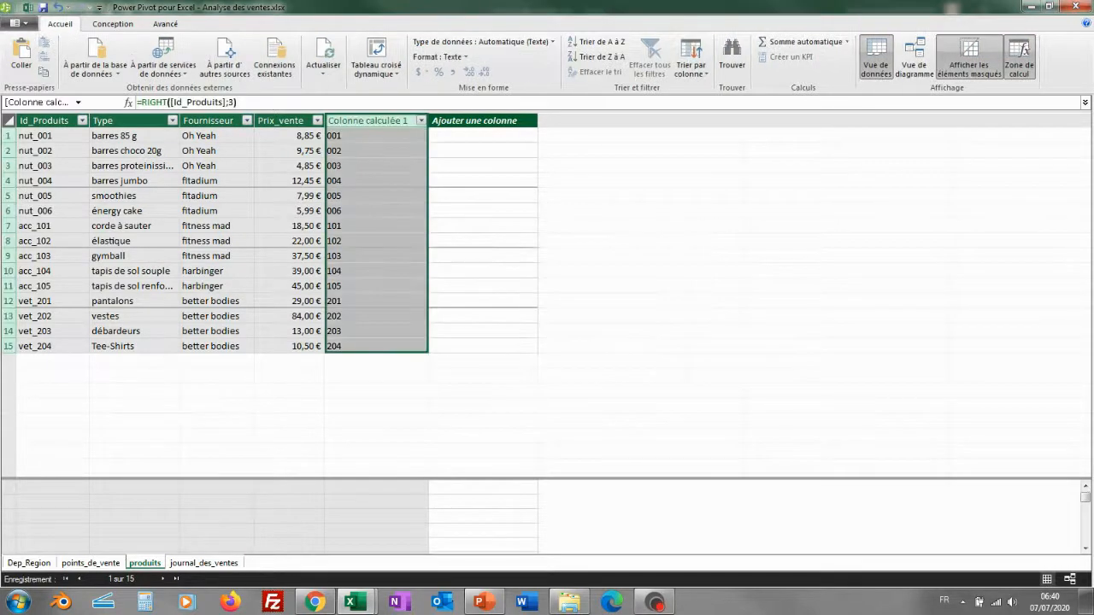
# Rename the calculated column in the produits table as id_produit_ok
pyautogui.click(376, 195)
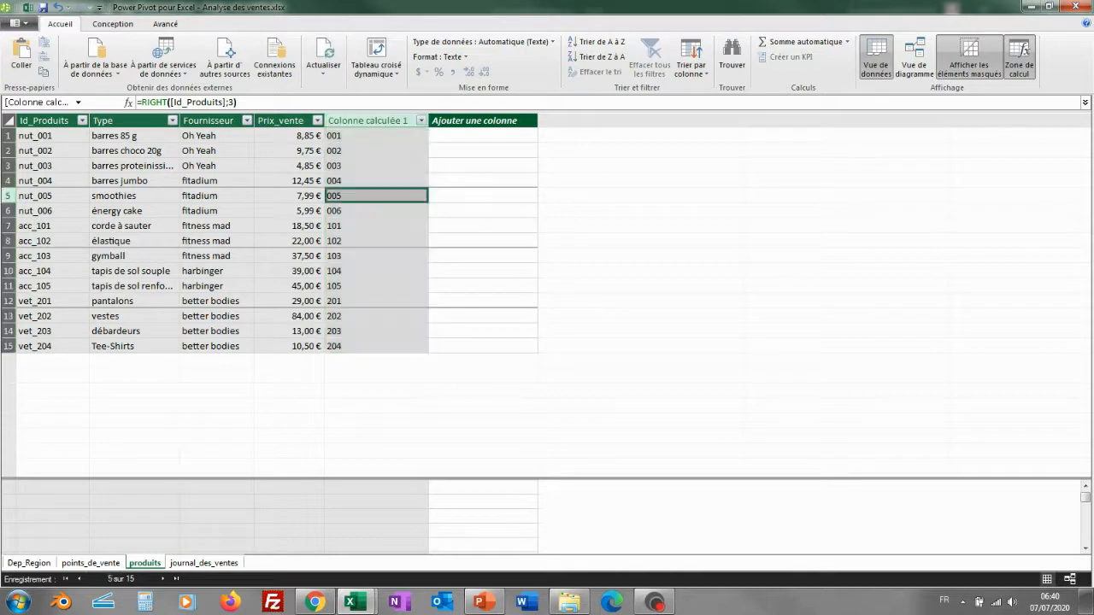
pyautogui.click(368, 121)
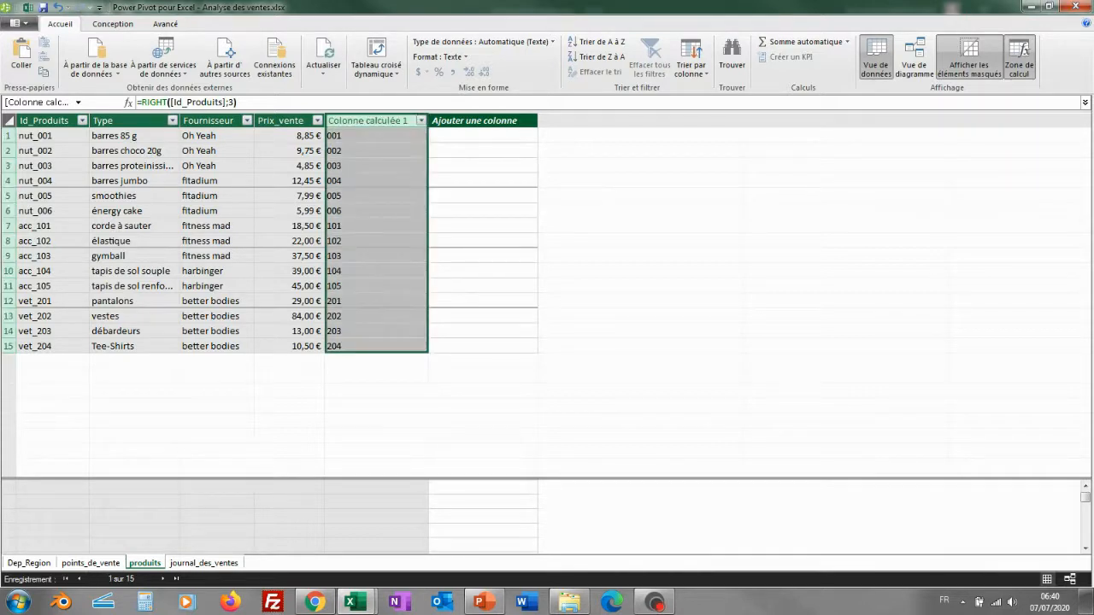
pyautogui.doubleClick(367, 120)
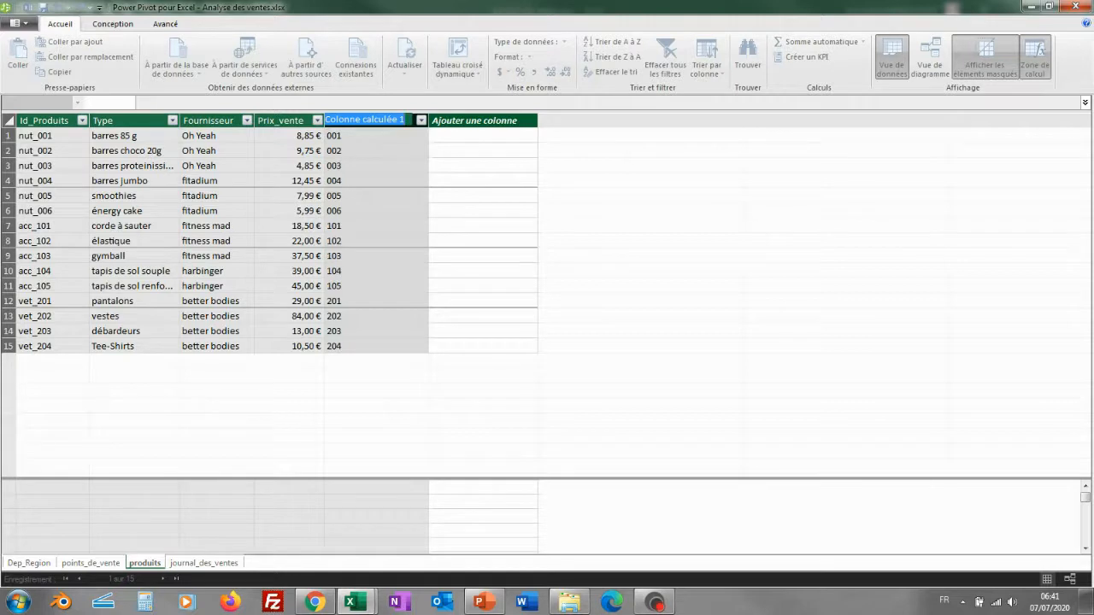
pyautogui.write('id')
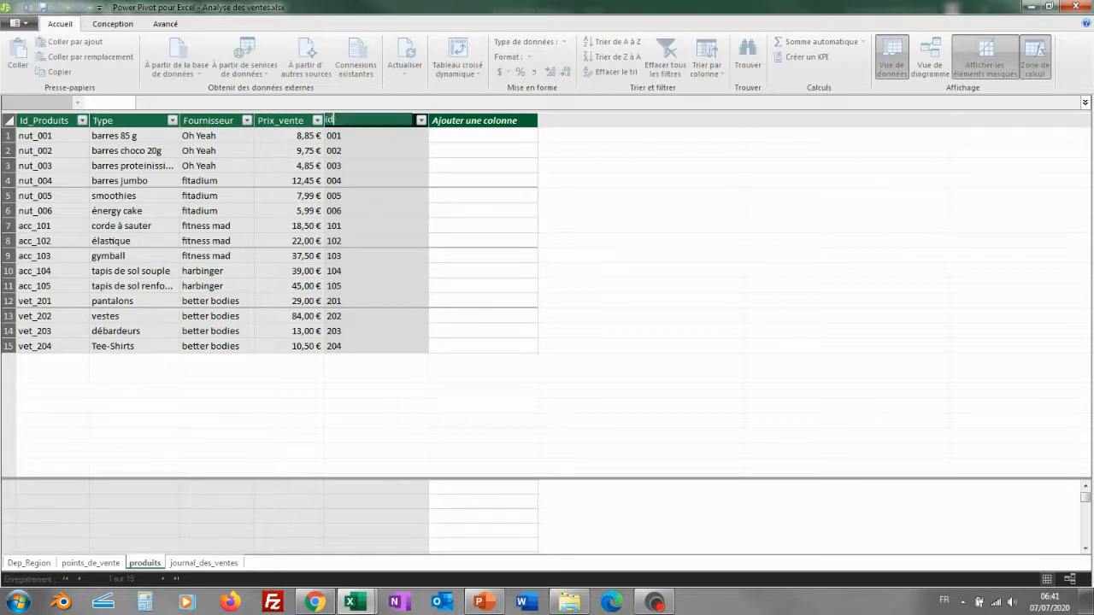
pyautogui.write('_produit_ok')
pyautogui.press('Return')
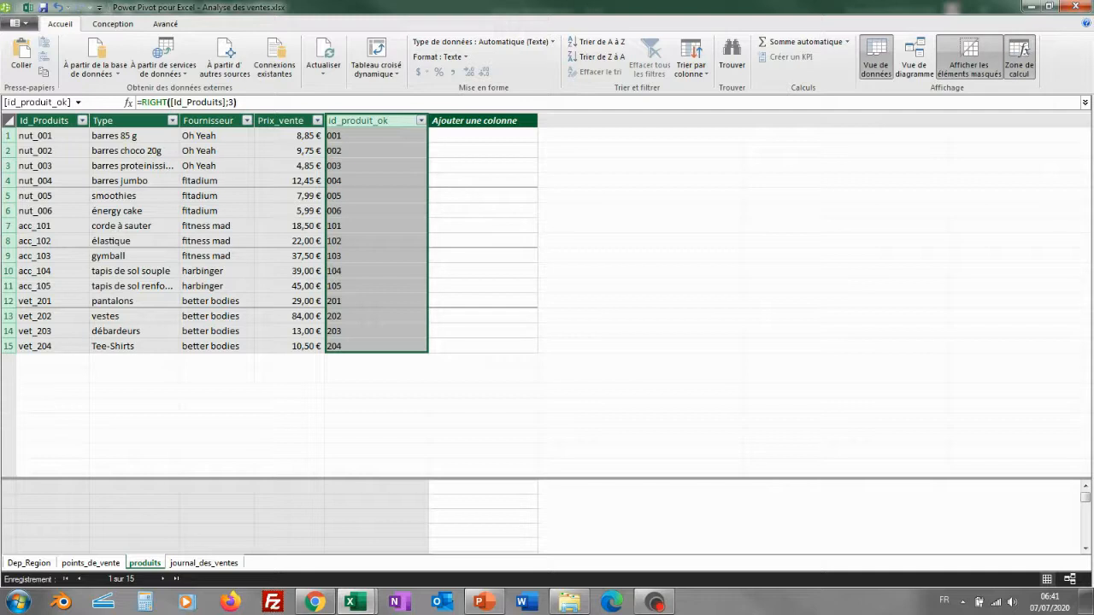
# Add a calculated column to the journal_des_ventes table with the formula =format([Id_produit];"000")
pyautogui.click(203, 562)
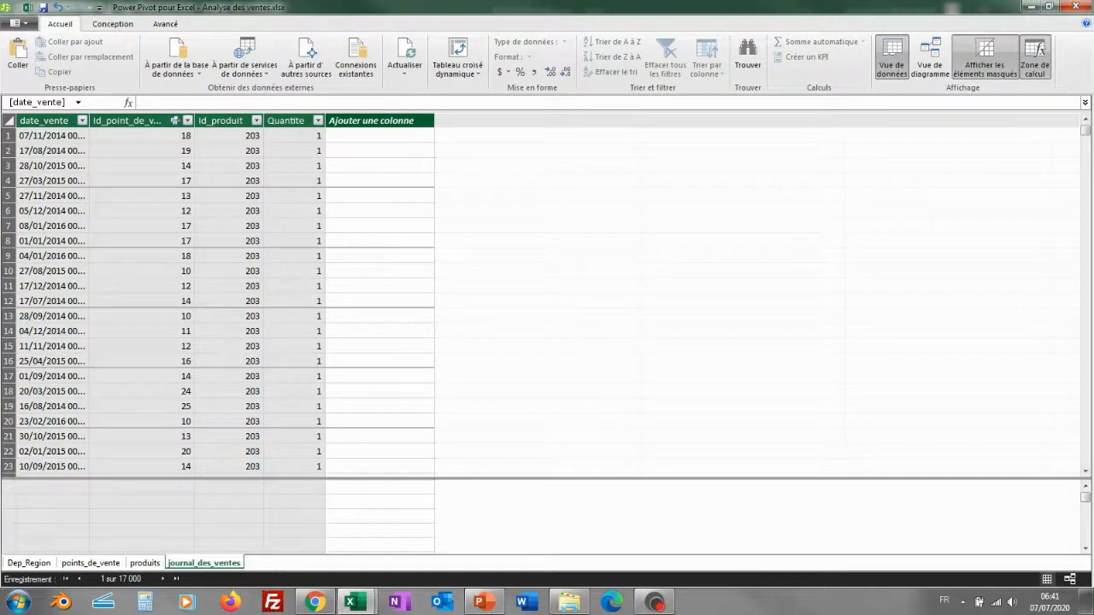
pyautogui.click(229, 151)
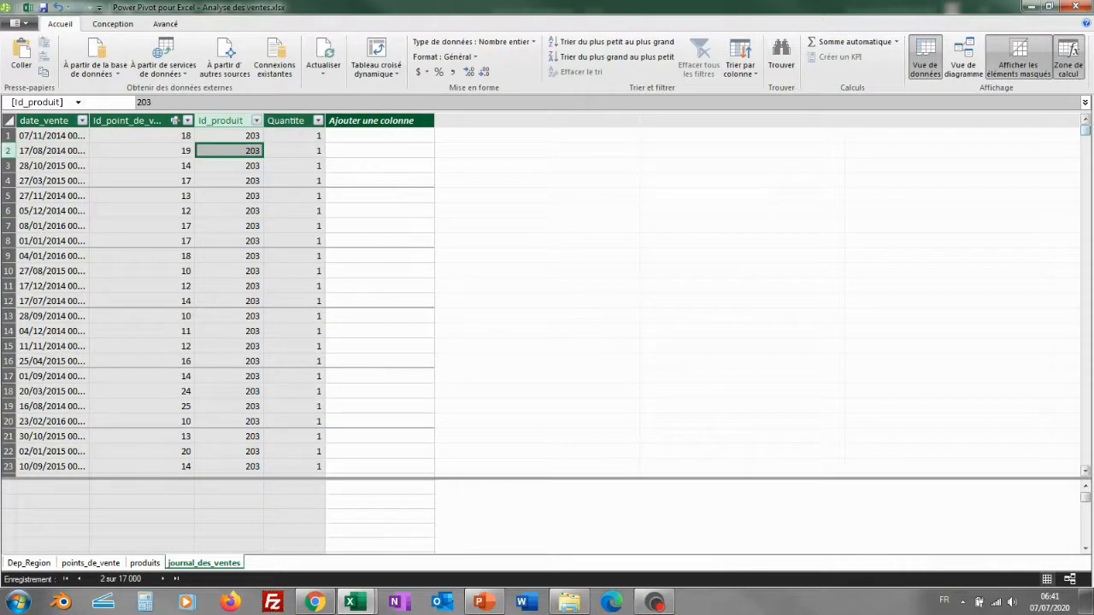
pyautogui.moveTo(1086, 130)
pyautogui.mouseDown()
pyautogui.moveTo(1085, 167)
pyautogui.moveTo(1086, 130)
pyautogui.mouseUp()
pyautogui.click(379, 136)
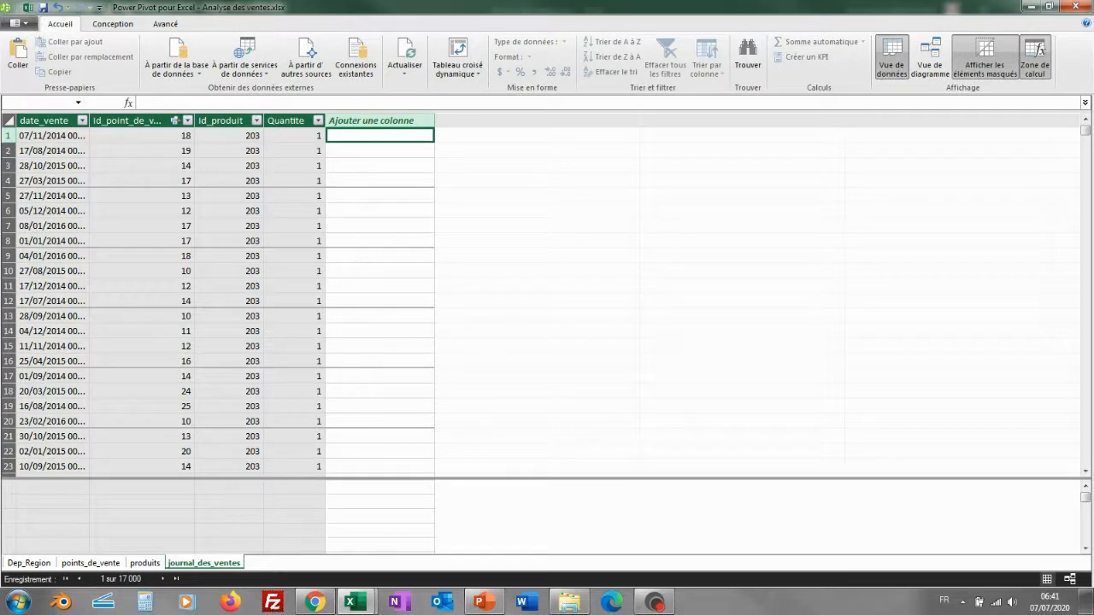
pyautogui.write('=')
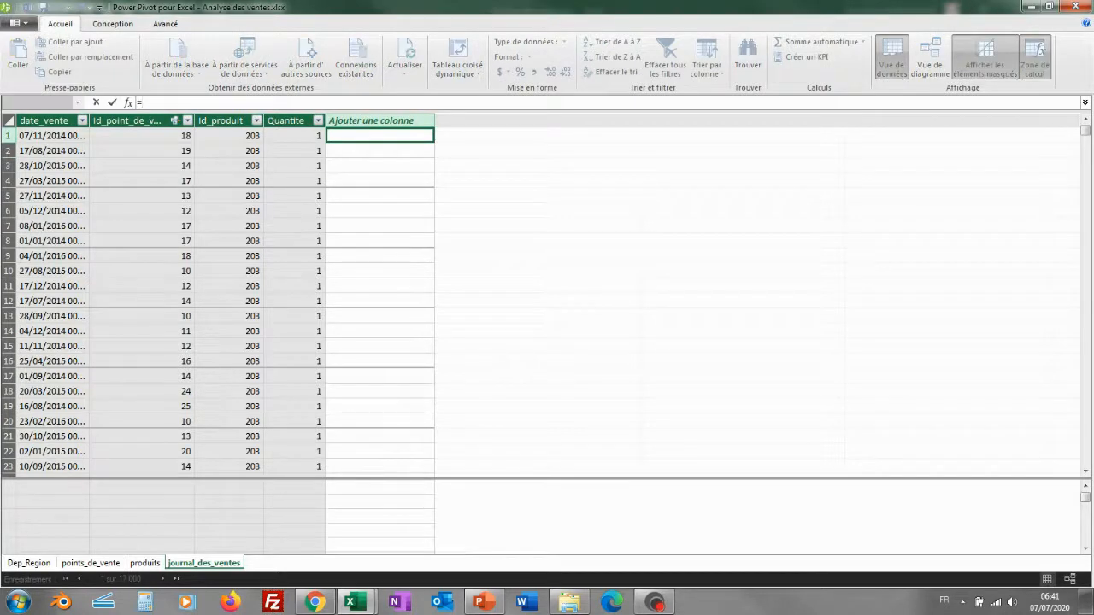
pyautogui.write('format')
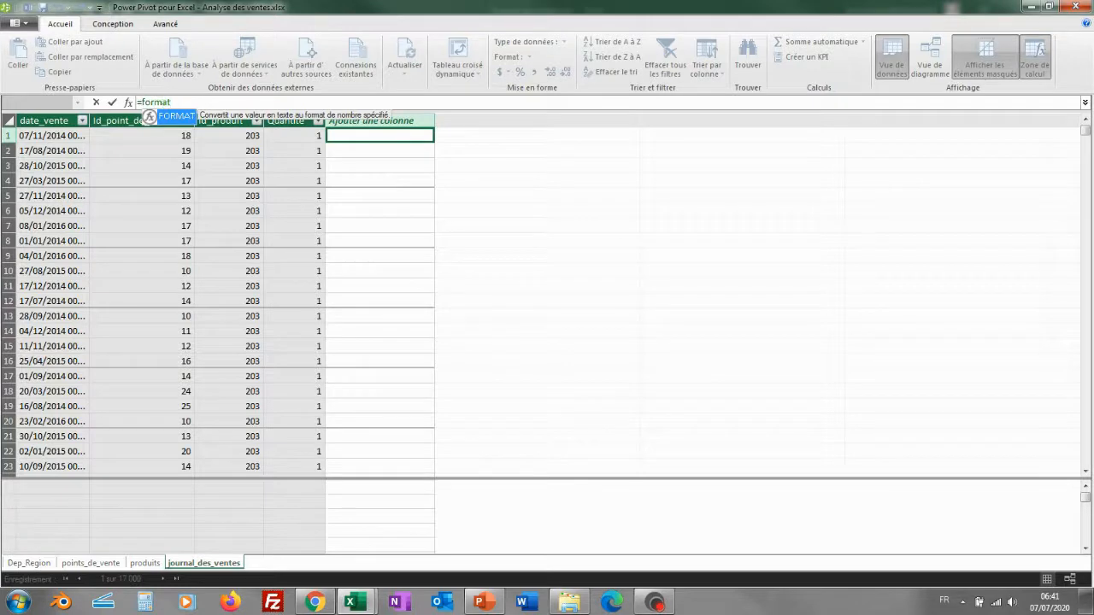
pyautogui.write('(')
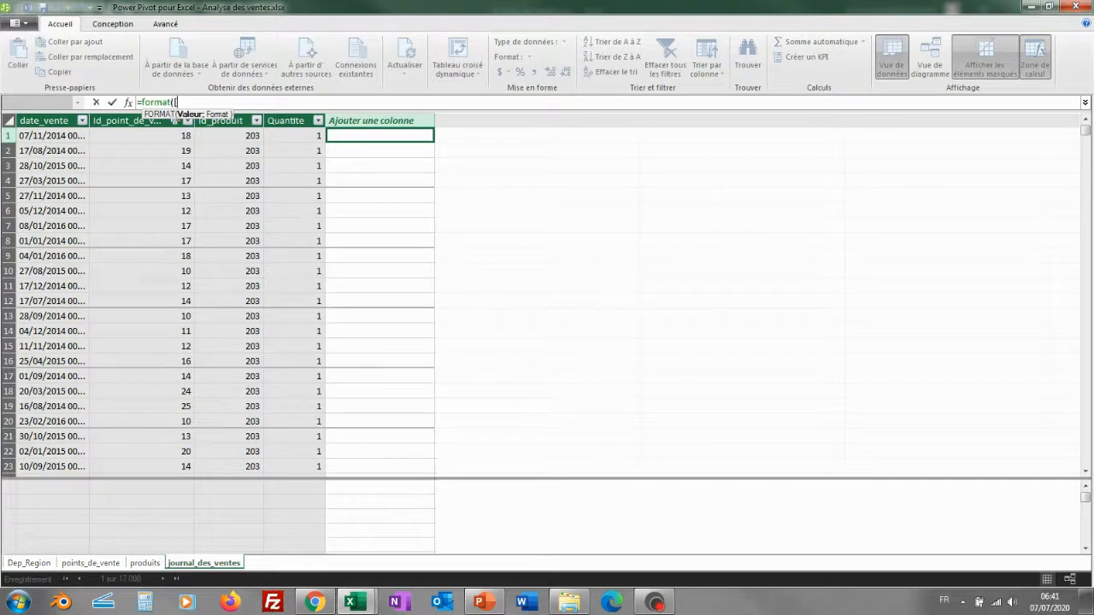
pyautogui.write('[')
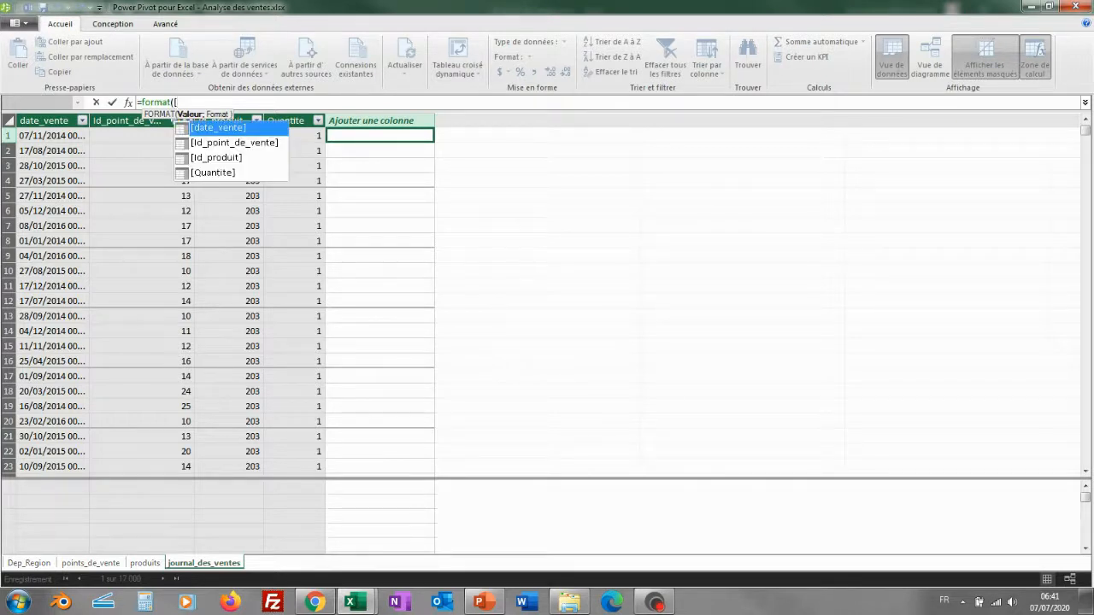
pyautogui.press('Down')
pyautogui.press('Down')
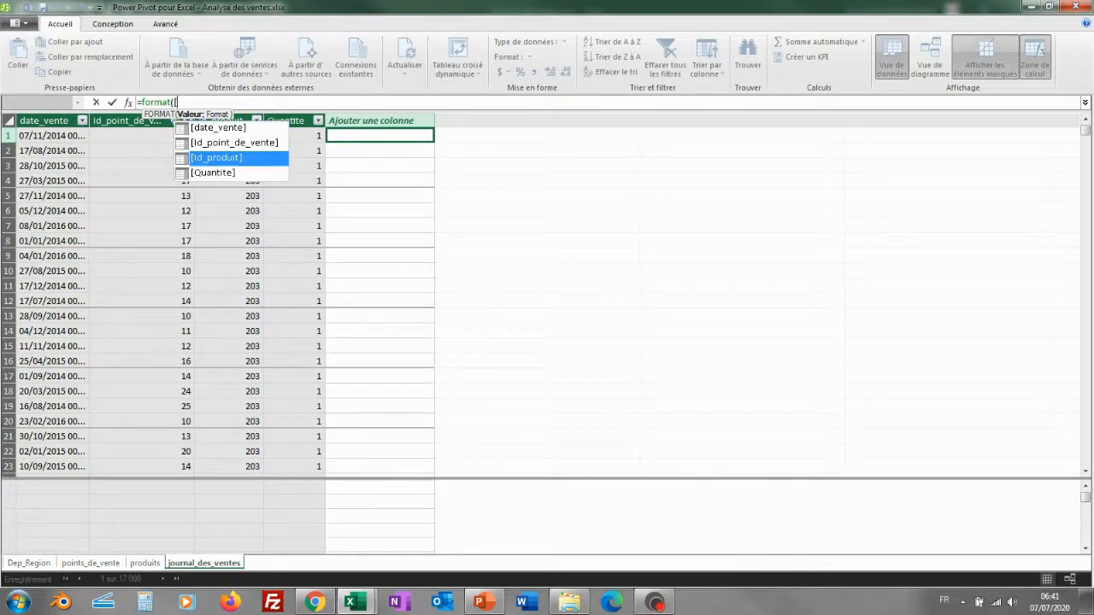
pyautogui.press('Tab')
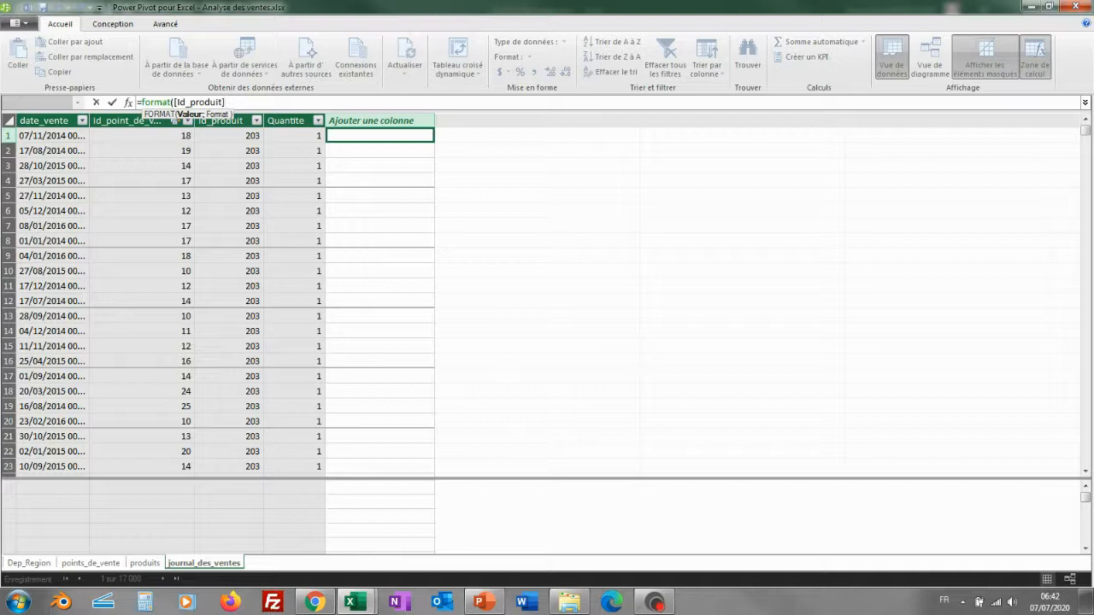
pyautogui.write(';')
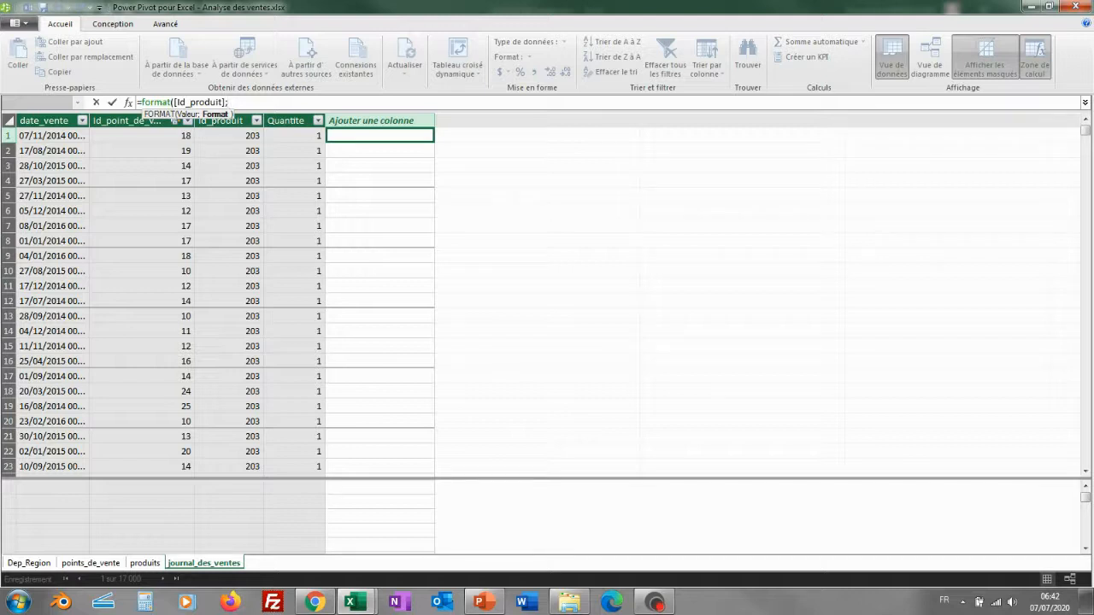
pyautogui.write('"000"')
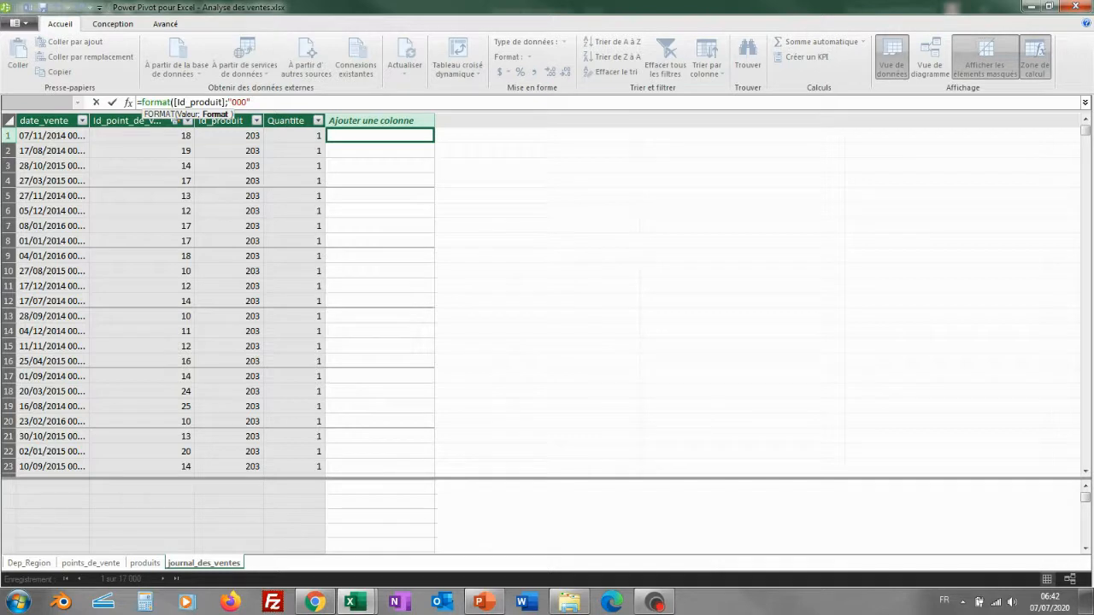
pyautogui.write(')')
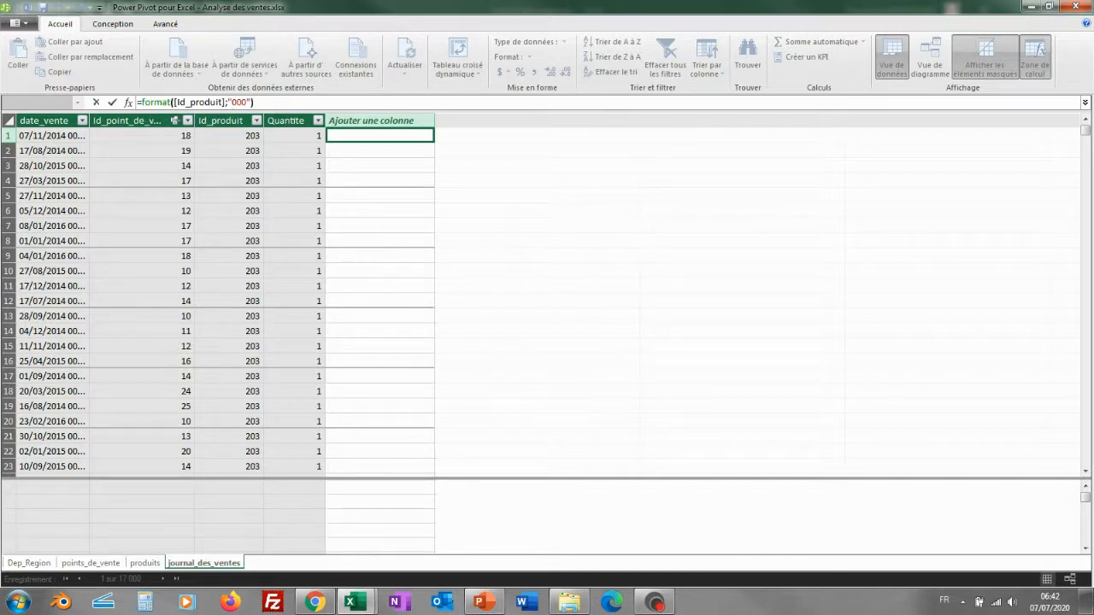
pyautogui.press('Return')
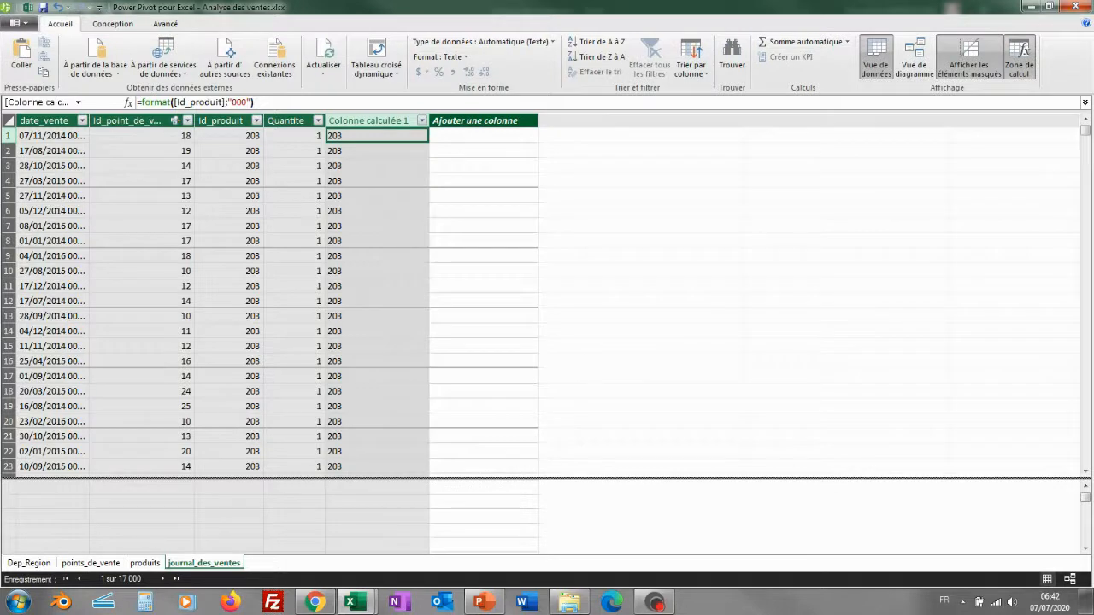
# Check the calculated identifiers further down journal_des_ventes and rename the calculated column as id_prod_ok
pyautogui.moveTo(1085, 131); pyautogui.dragTo(1085, 140)
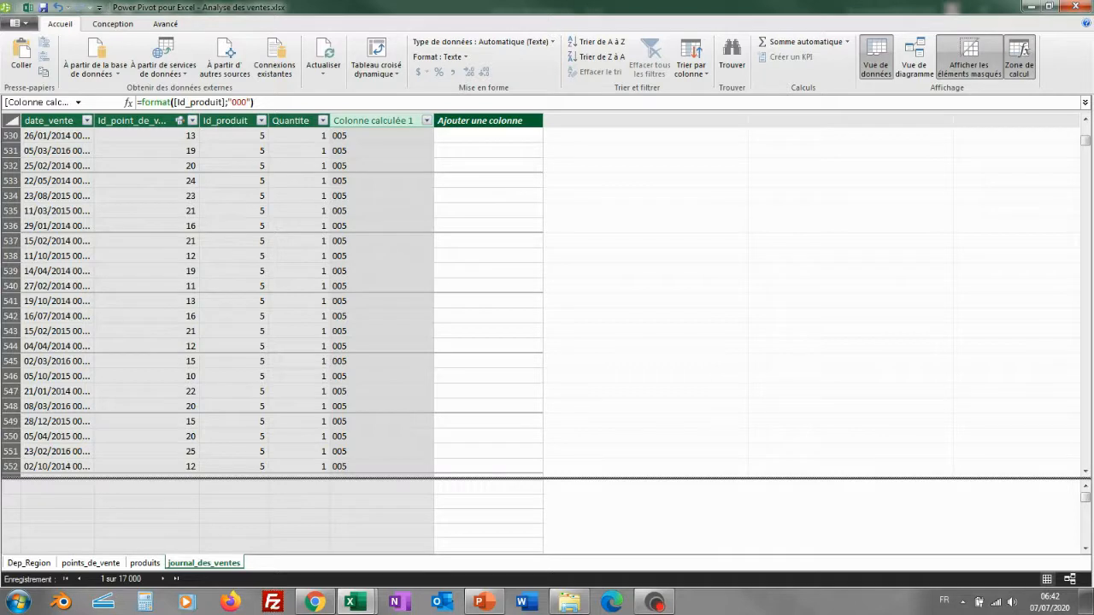
pyautogui.click(382, 181)
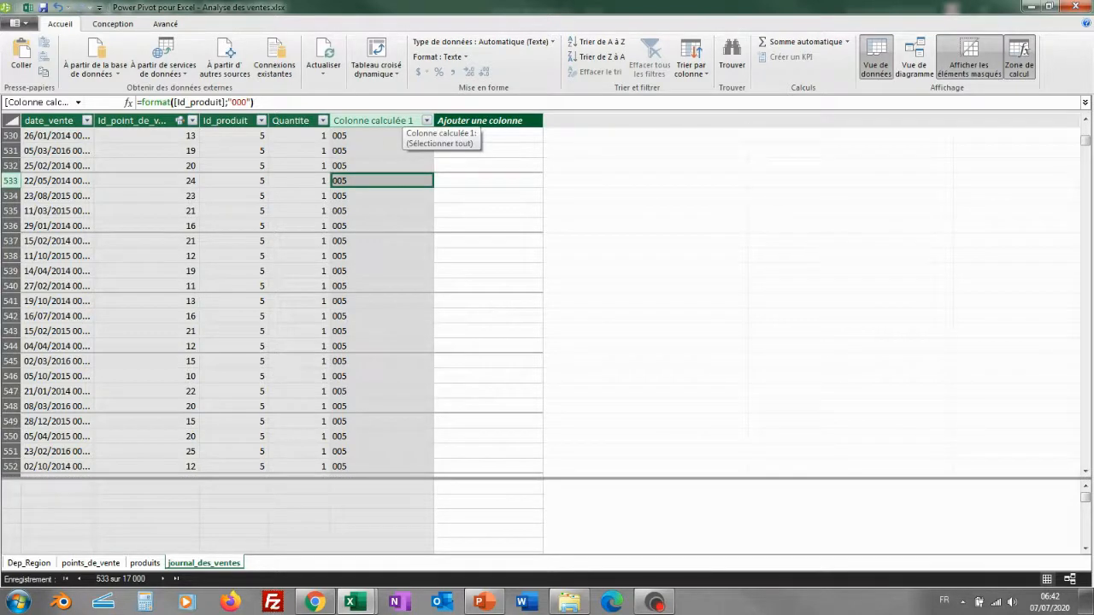
pyautogui.doubleClick(397, 121)
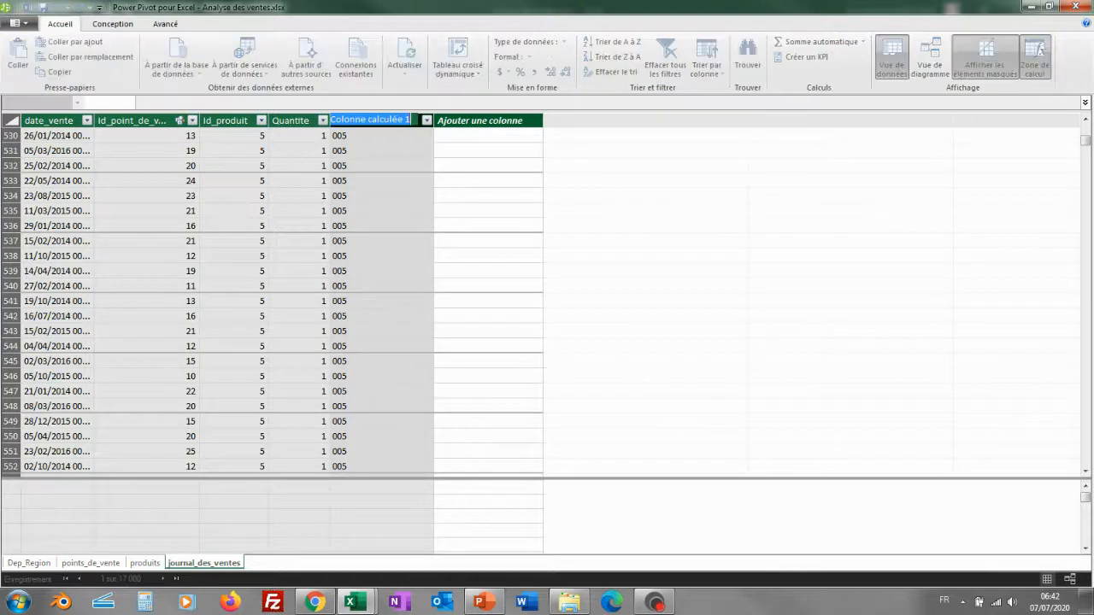
pyautogui.press('BackSpace')
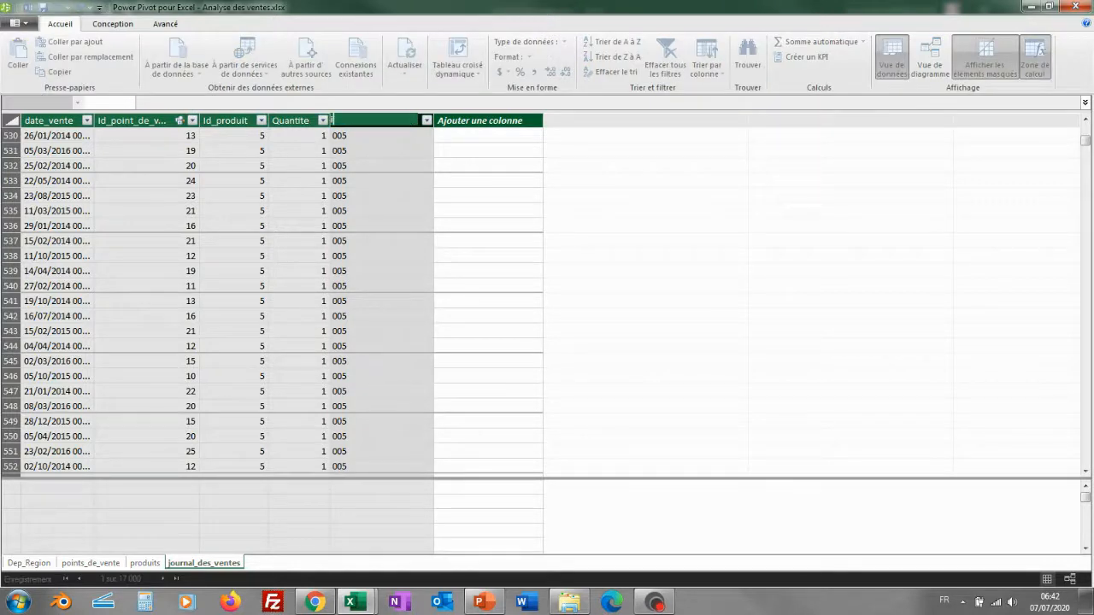
pyautogui.write('Id_prod_ok')
pyautogui.press('Return')
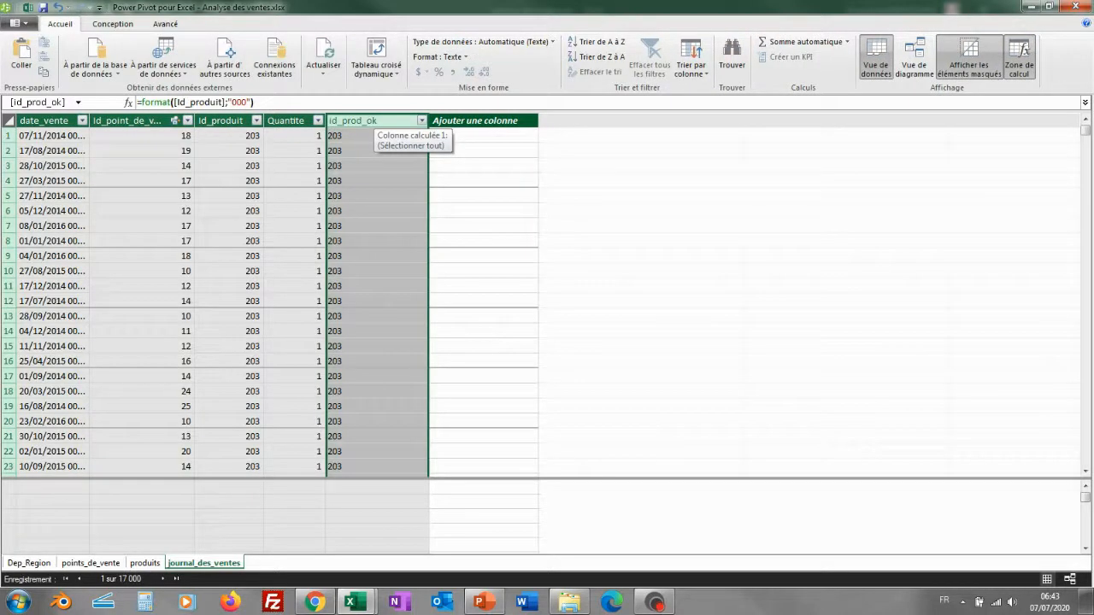
# Create a relationship in the diagram view between id_produit_ok in produits and id_prod_ok in journal_des_ventes
pyautogui.click(144, 563)
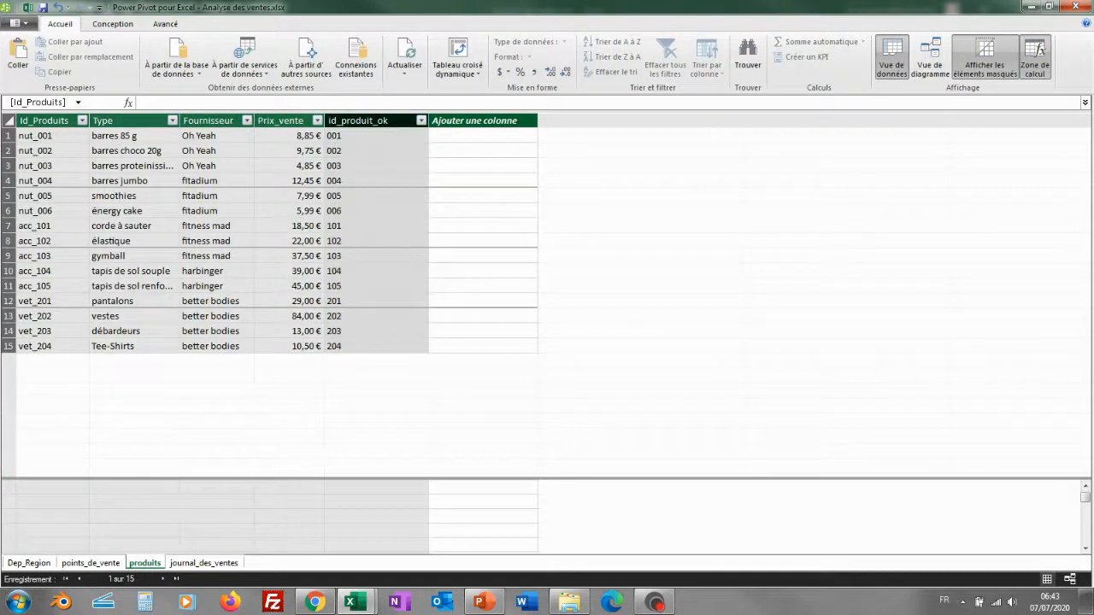
pyautogui.click(203, 564)
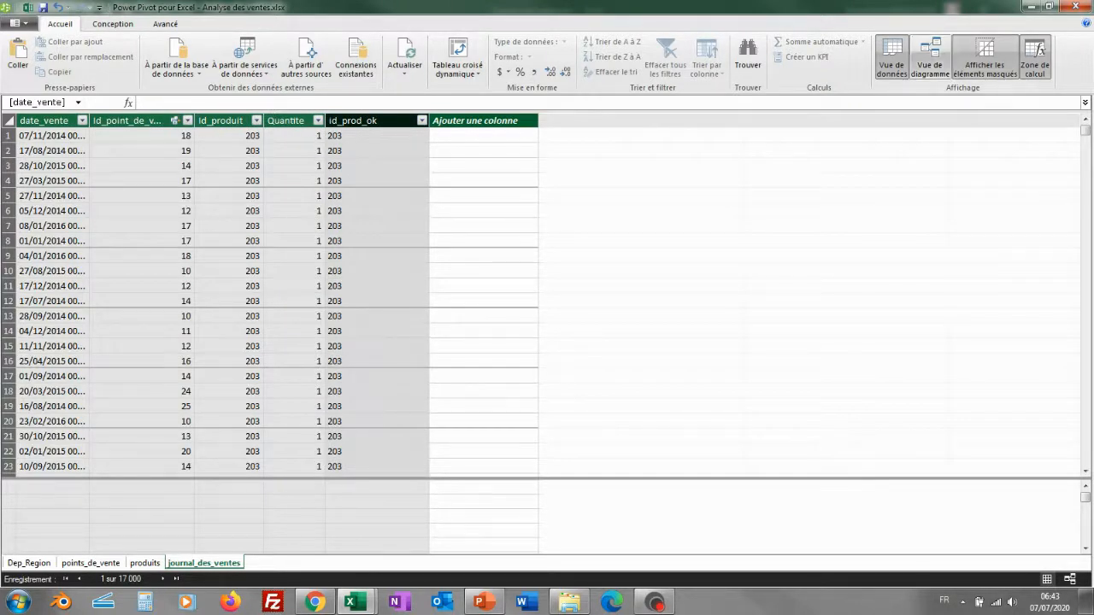
pyautogui.click(929, 60)
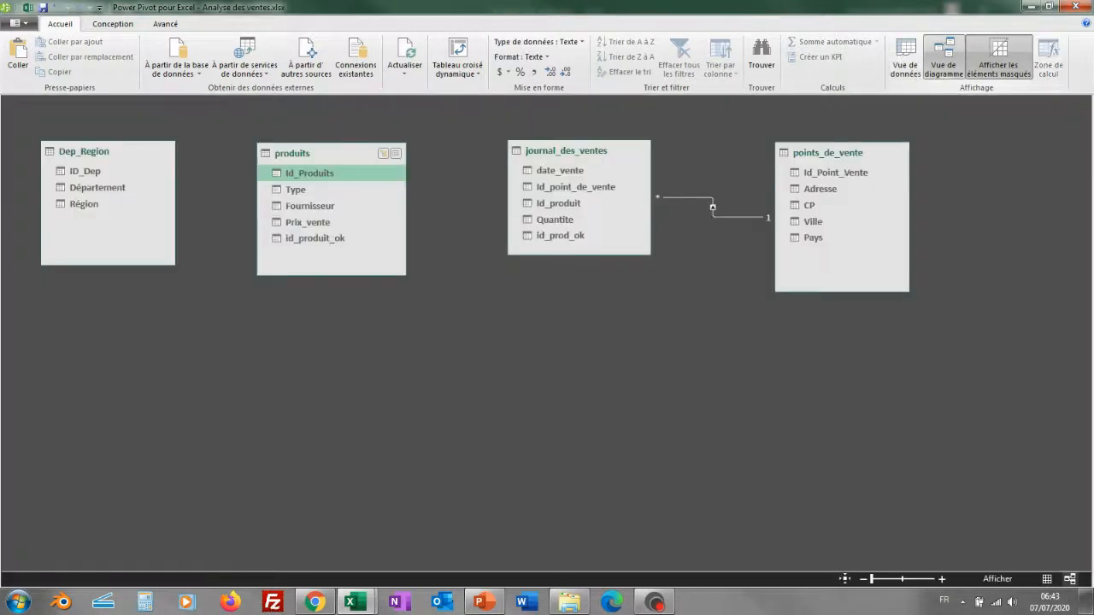
pyautogui.click(315, 239)
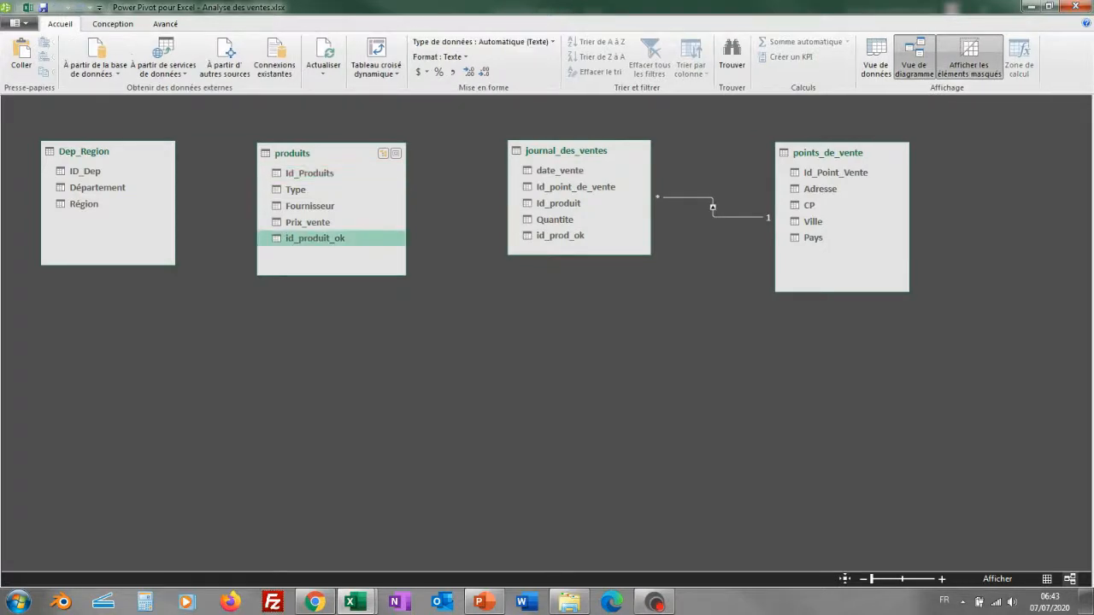
pyautogui.moveTo(314, 238); pyautogui.dragTo(560, 235)
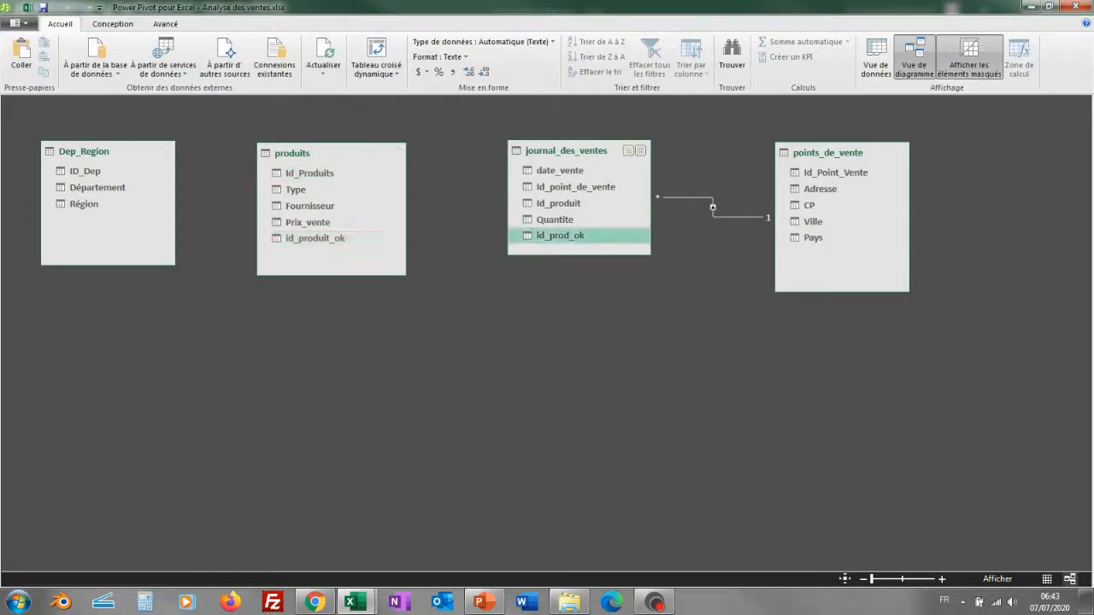
pyautogui.moveTo(314, 239); pyautogui.dragTo(534, 237)
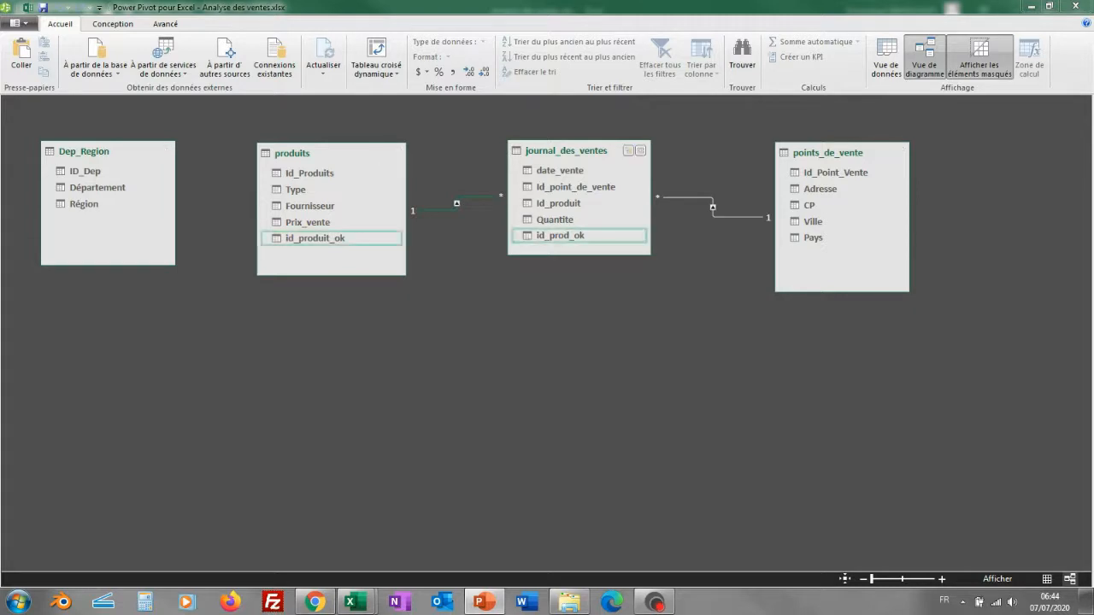
# Rearrange the diagram so points_de_vente sits between Dep_Region and journal_des_ventes, with produits on the far side of journal_des_ventes
pyautogui.moveTo(829, 153); pyautogui.dragTo(359, 362)
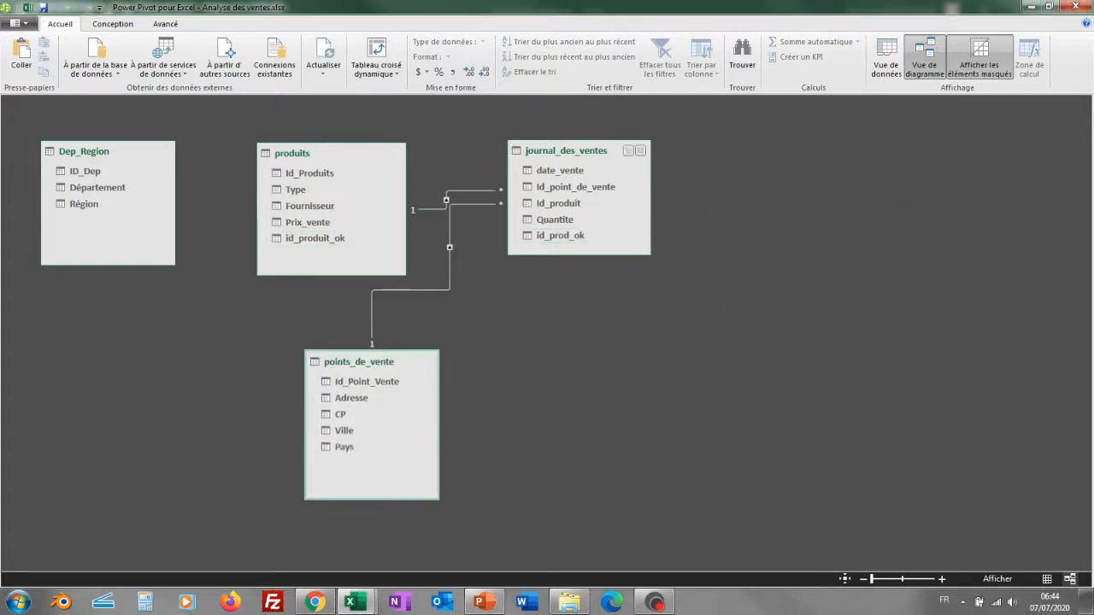
pyautogui.moveTo(341, 153); pyautogui.dragTo(873, 138)
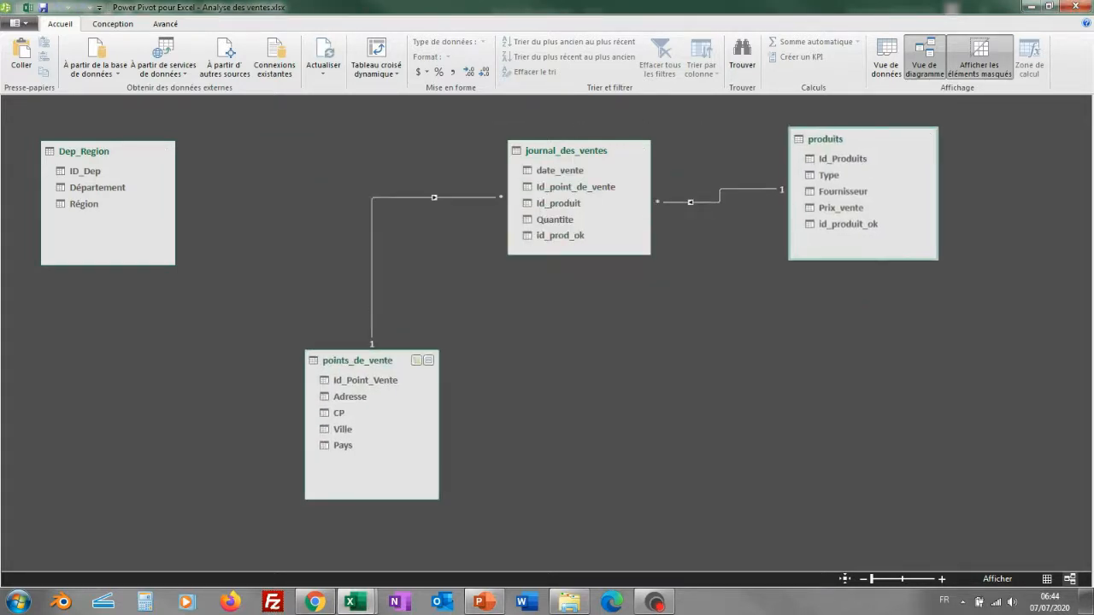
pyautogui.moveTo(359, 360); pyautogui.dragTo(331, 144)
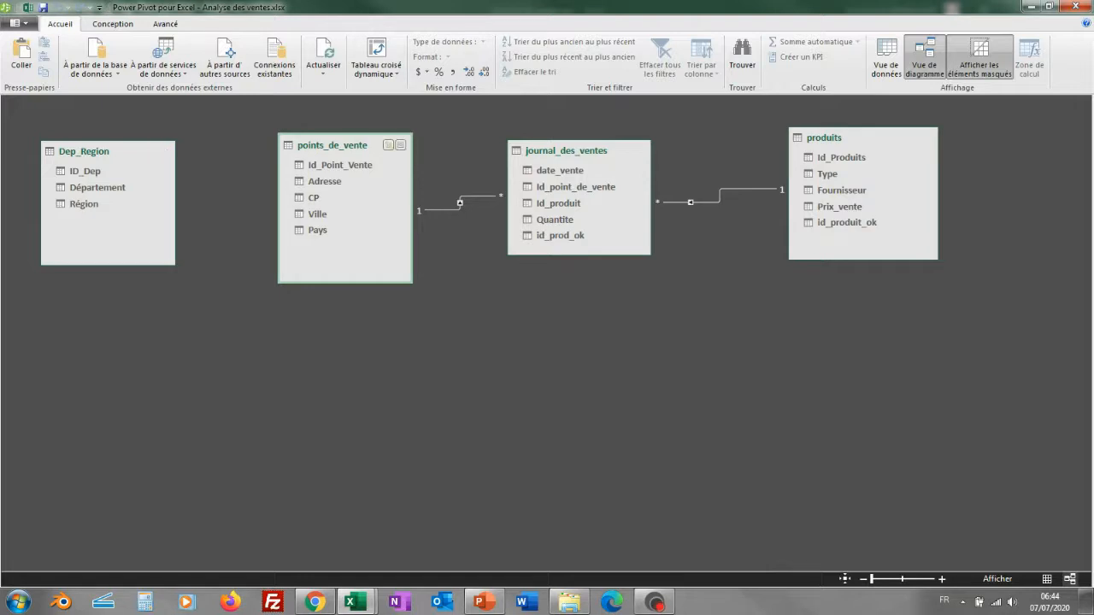
# Compare ID_Dep in the Dep_Region data with CP in points_de_vente, and widen the CP column
pyautogui.click(886, 58)
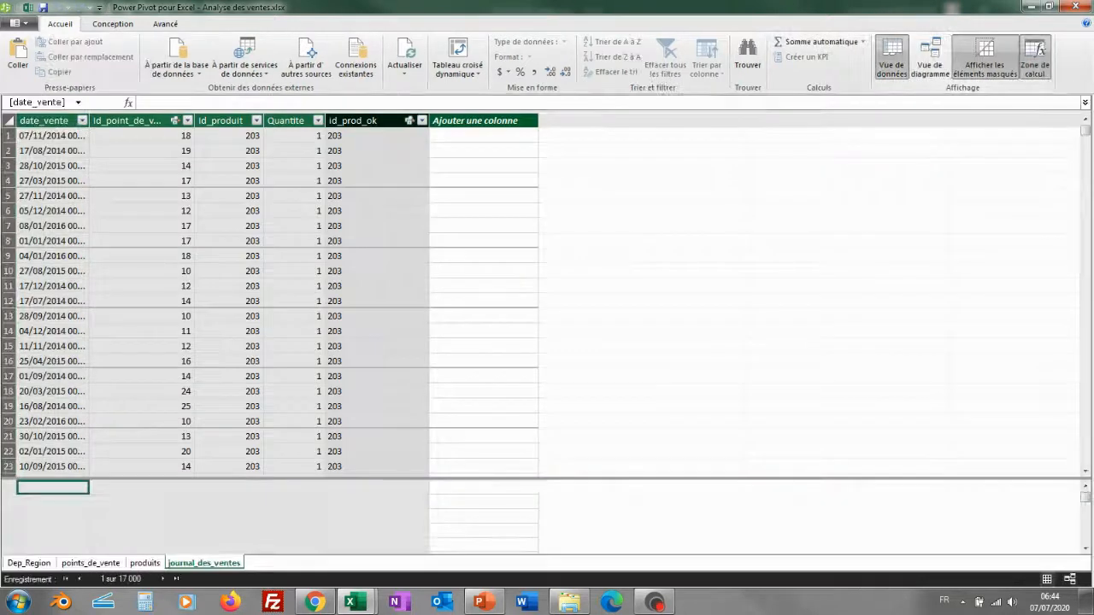
pyautogui.click(29, 563)
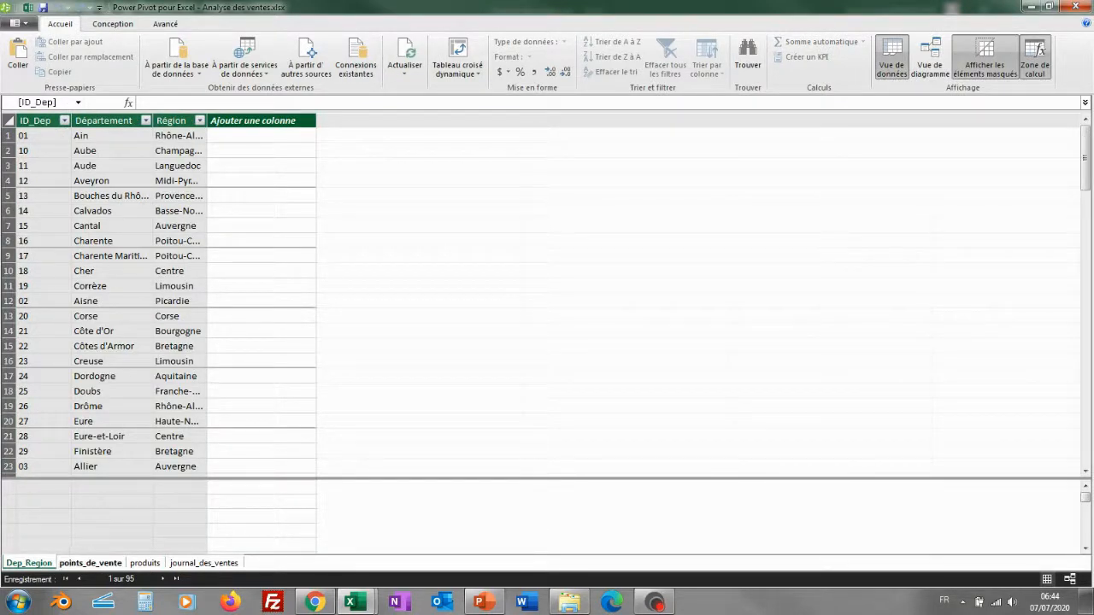
pyautogui.click(90, 564)
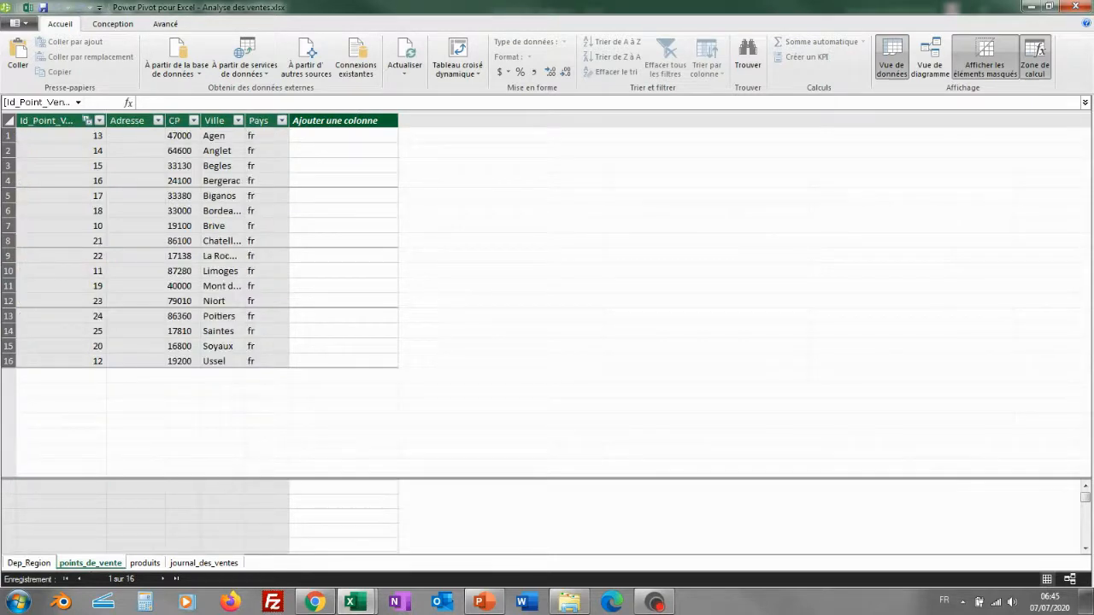
pyautogui.moveTo(201, 121); pyautogui.dragTo(229, 120)
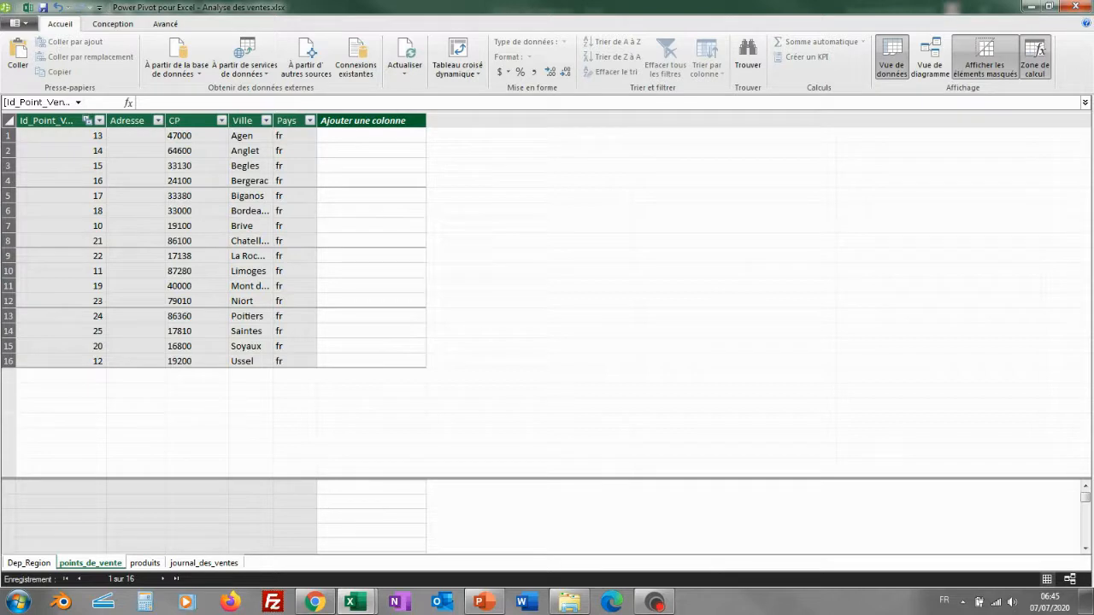
# Add a calculated column to points_de_vente that extracts the first two characters of the postcode with =LEFT([CP];2)
pyautogui.click(370, 136)
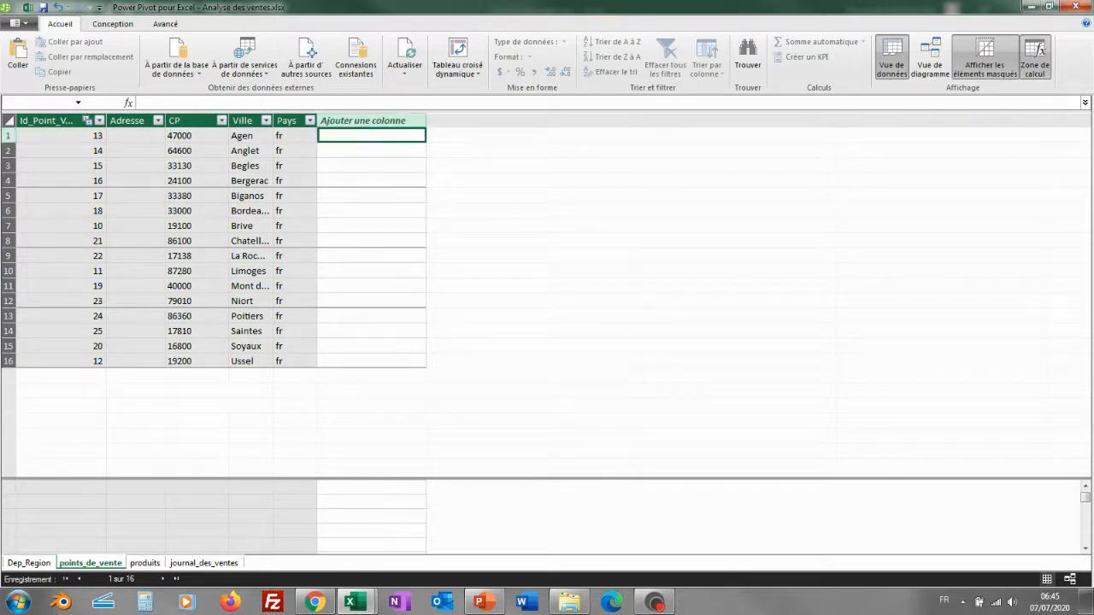
pyautogui.write('=left')
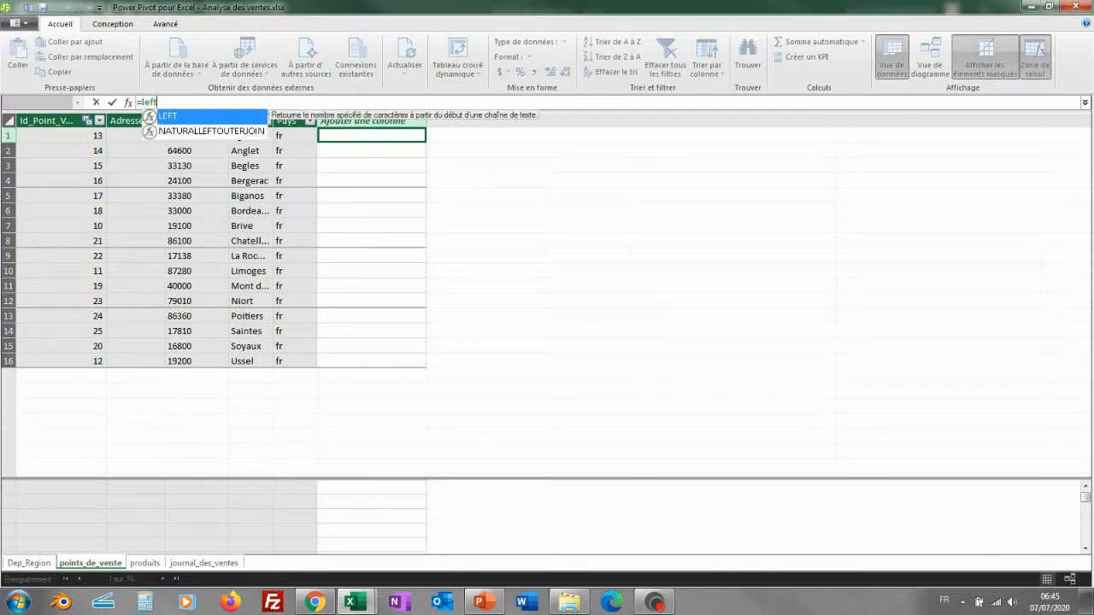
pyautogui.press('Tab')
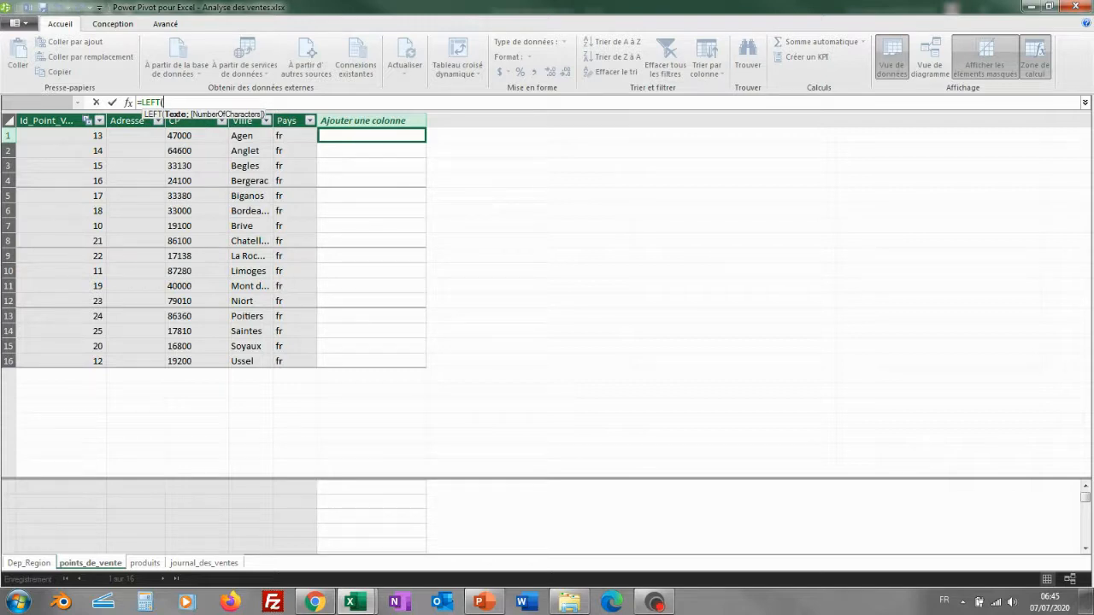
pyautogui.write('[')
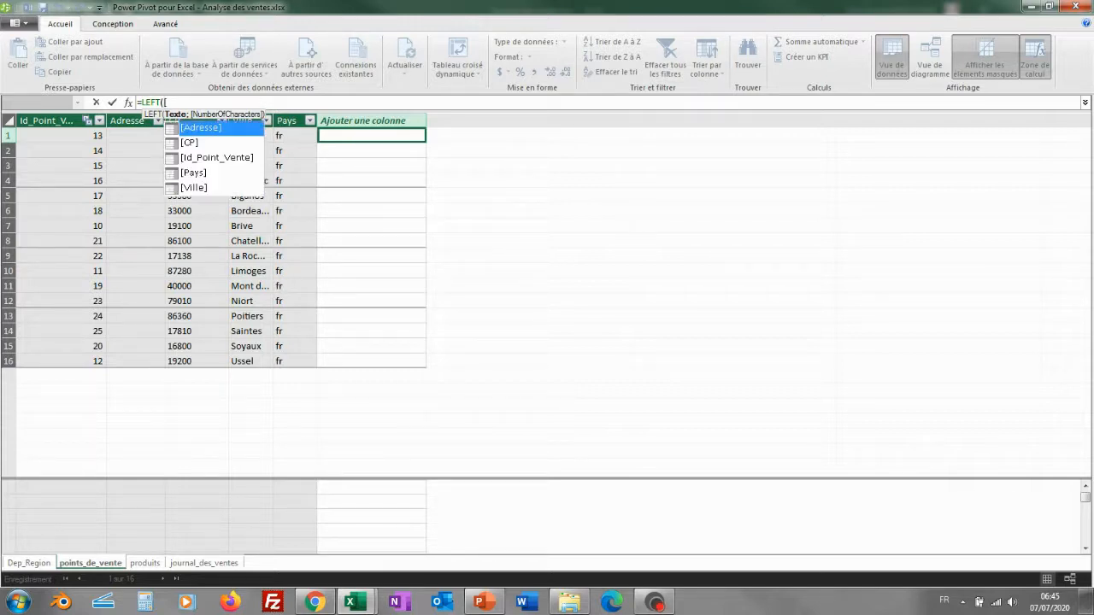
pyautogui.press('Down')
pyautogui.press('Tab')
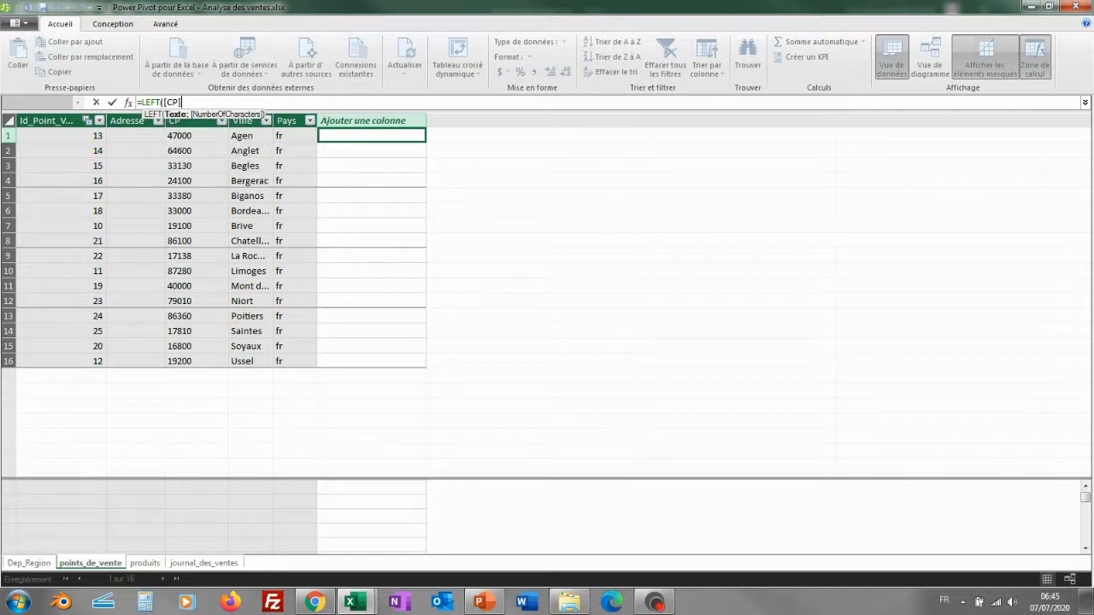
pyautogui.write(';')
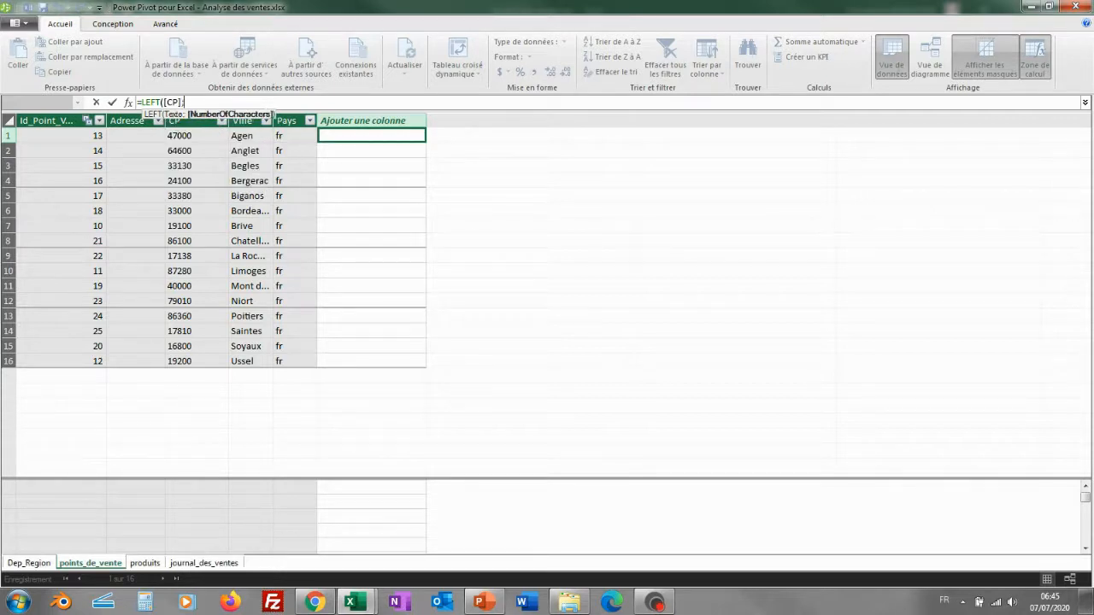
pyautogui.write('2')
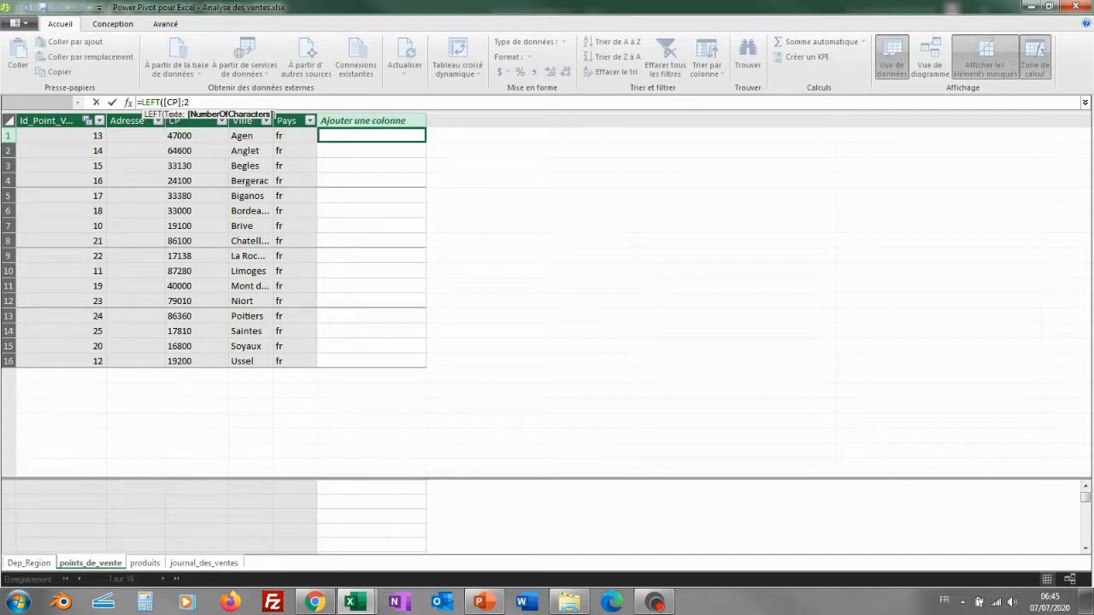
pyautogui.write(')')
pyautogui.press('Return')
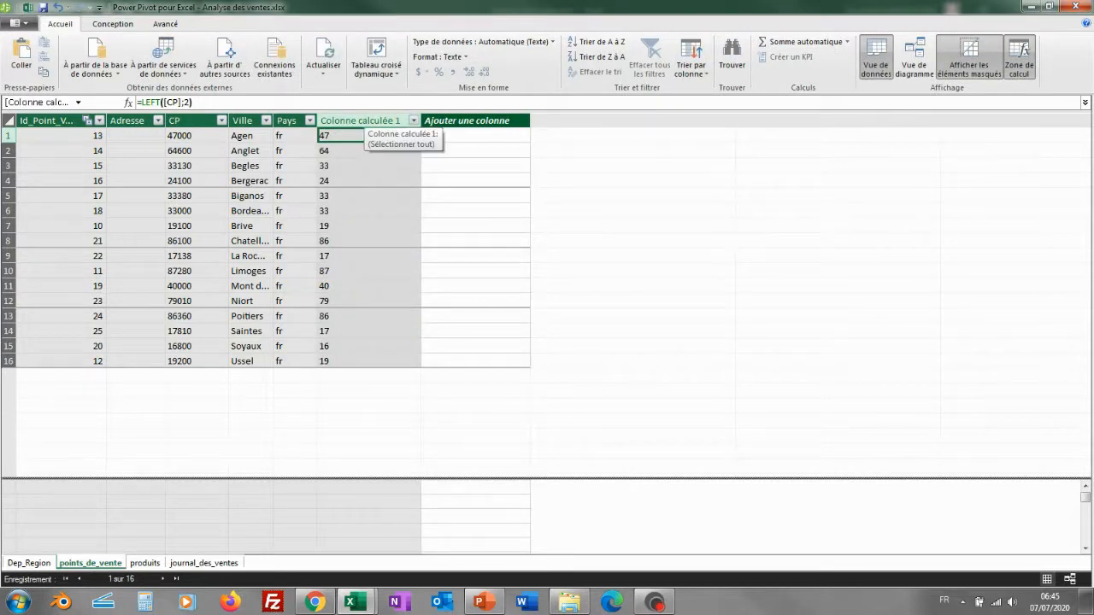
# Rename the new calculated column in points_de_vente as Departement
pyautogui.click(364, 121)
pyautogui.doubleClick(363, 121)
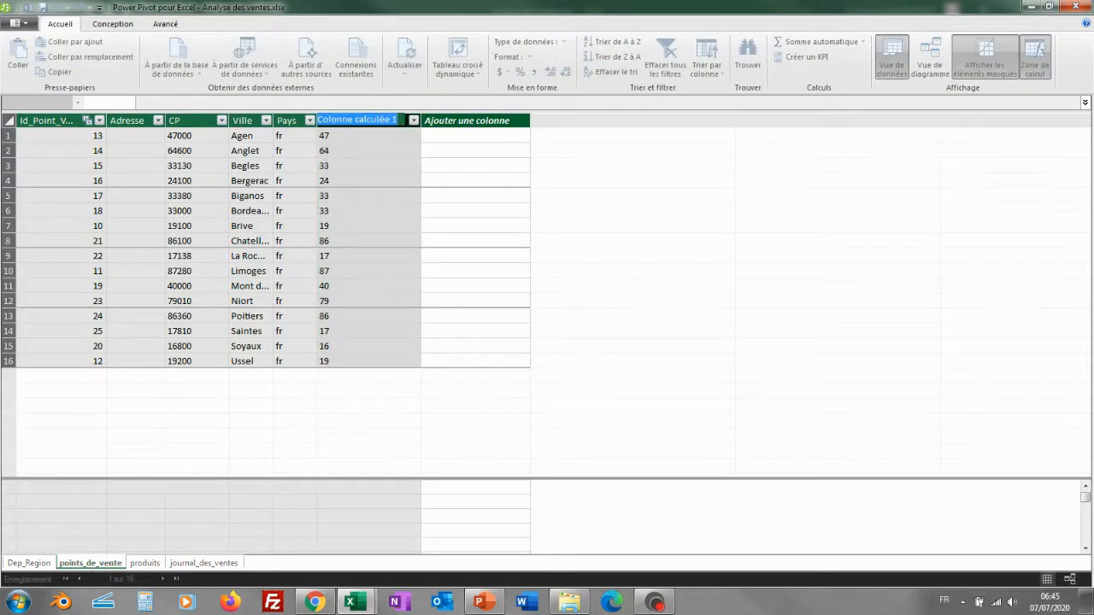
pyautogui.write('Dépar')
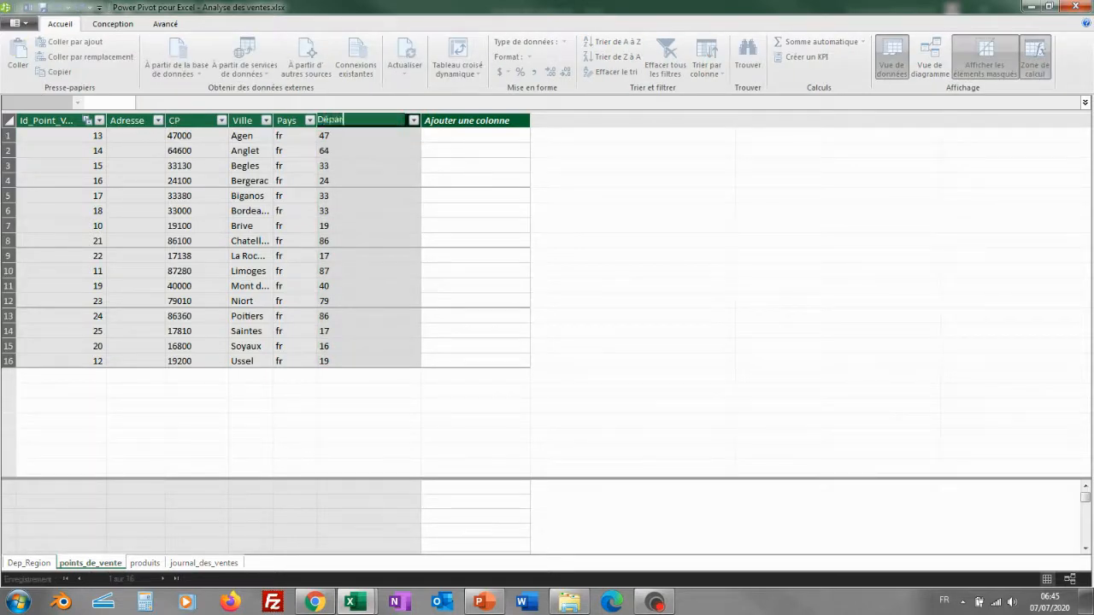
pyautogui.write('tements')
pyautogui.press('BackSpace')
pyautogui.press('BackSpace')
pyautogui.press('BackSpace')
pyautogui.press('BackSpace')
pyautogui.press('BackSpace')
pyautogui.press('BackSpace')
pyautogui.press('BackSpace')
pyautogui.press('BackSpace')
pyautogui.press('BackSpace')
pyautogui.press('BackSpace')
pyautogui.press('BackSpace')
pyautogui.write('epartement')
pyautogui.press('Return')
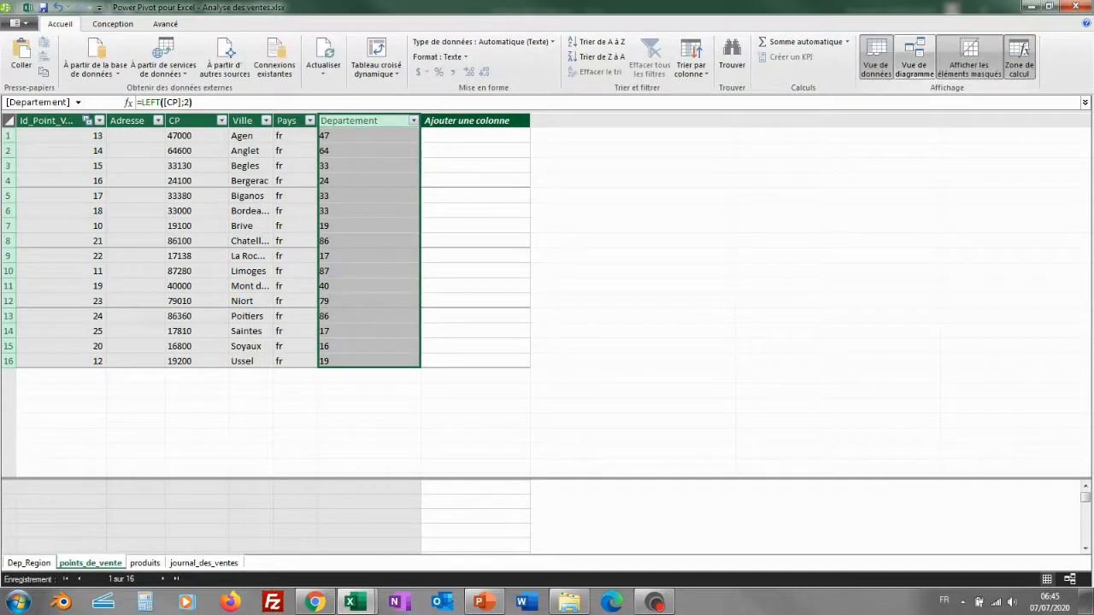
# Create a relationship in the diagram view between ID_Dep in Dep_Region and Departement in points_de_vente
pyautogui.click(913, 60)
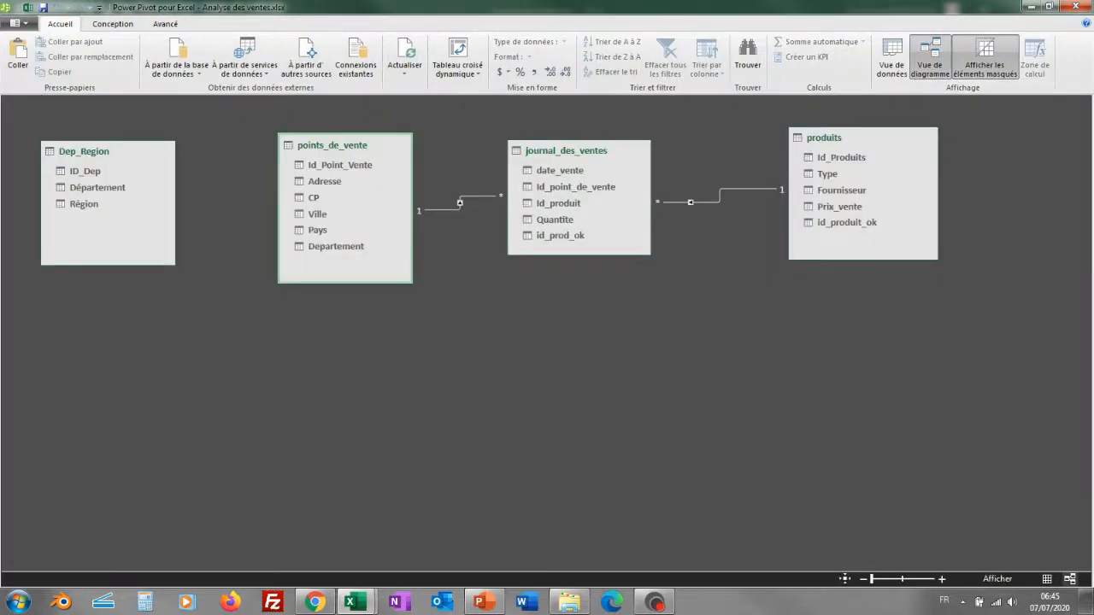
pyautogui.moveTo(85, 171); pyautogui.dragTo(308, 250)
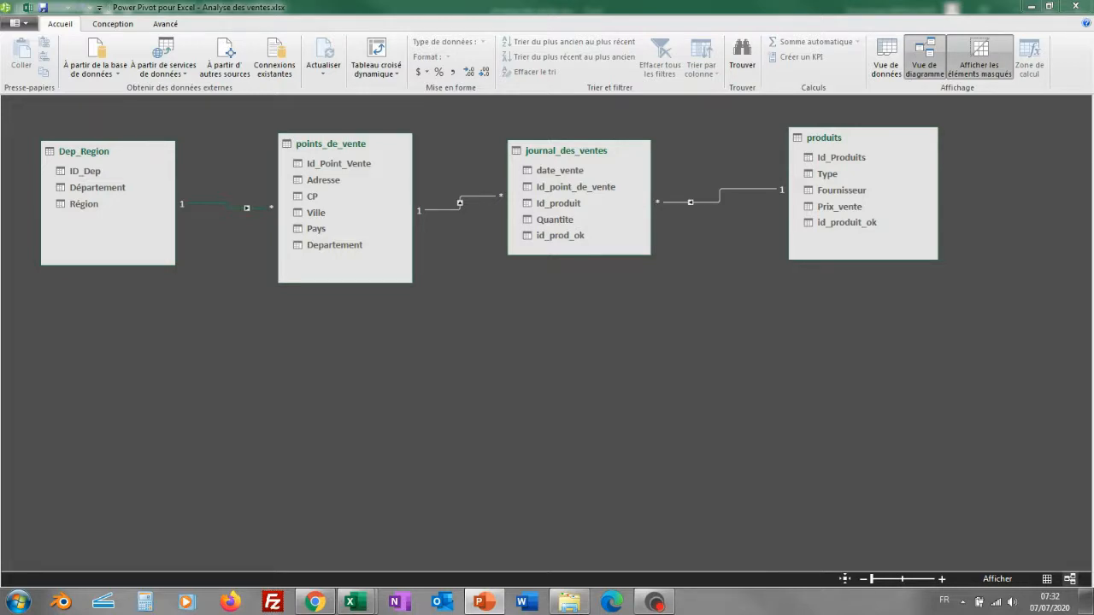
# Add a calculated column to journal_des_ventes that retrieves each product's sale price with =RELATED(produits[Prix_vente])
pyautogui.click(886, 58)
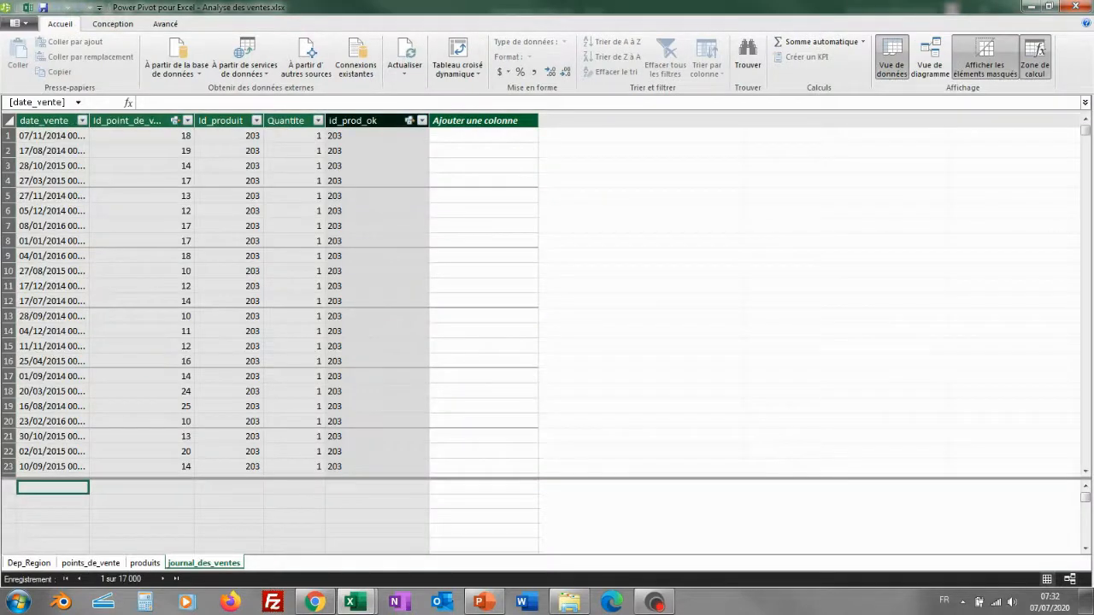
pyautogui.click(484, 136)
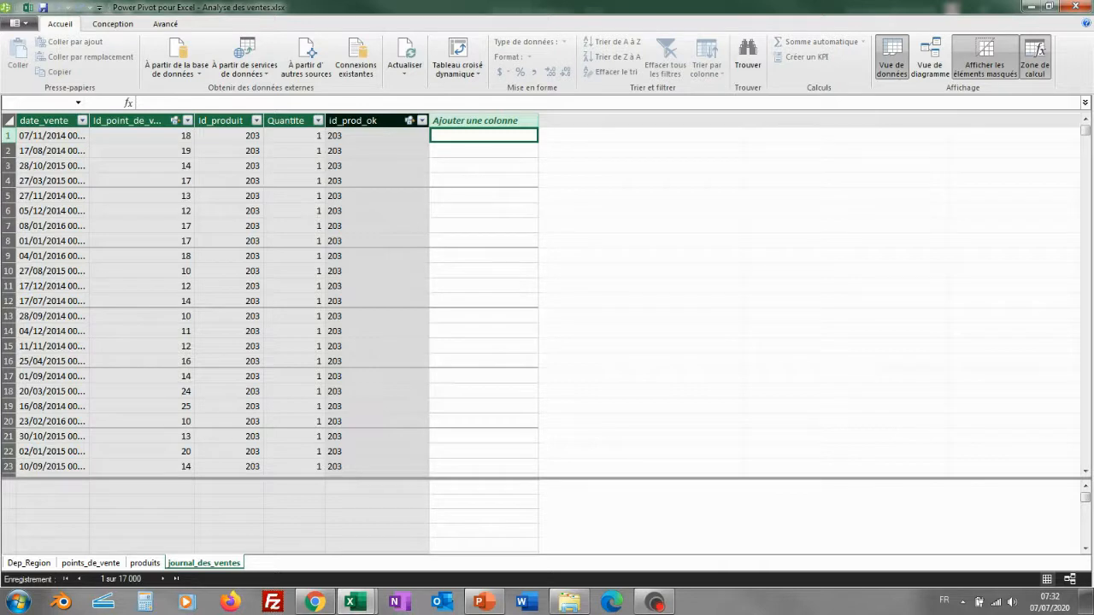
pyautogui.write('=re')
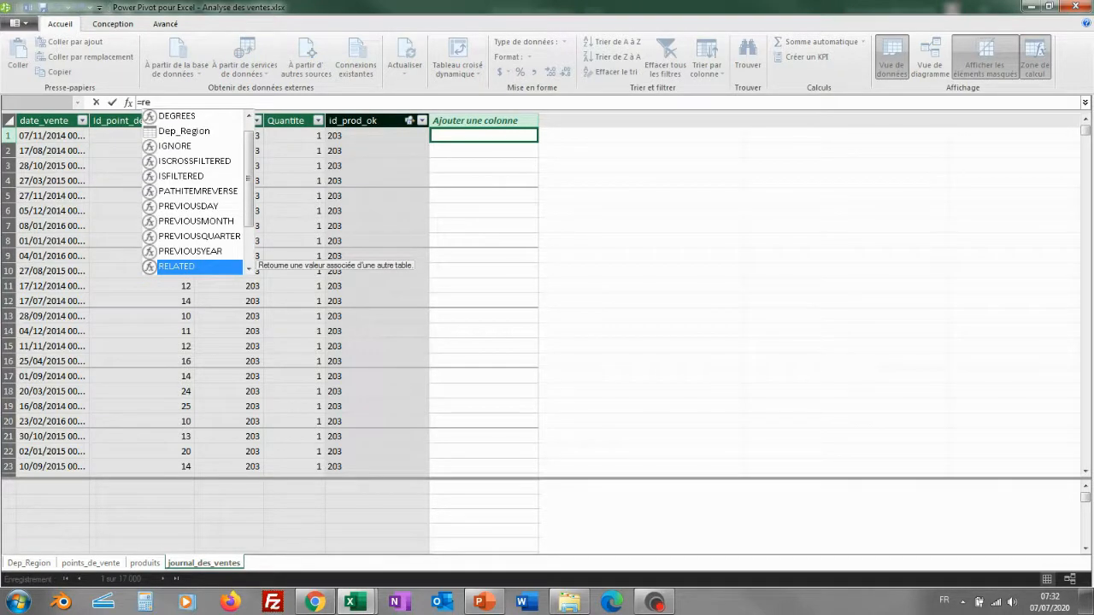
pyautogui.press('Tab')
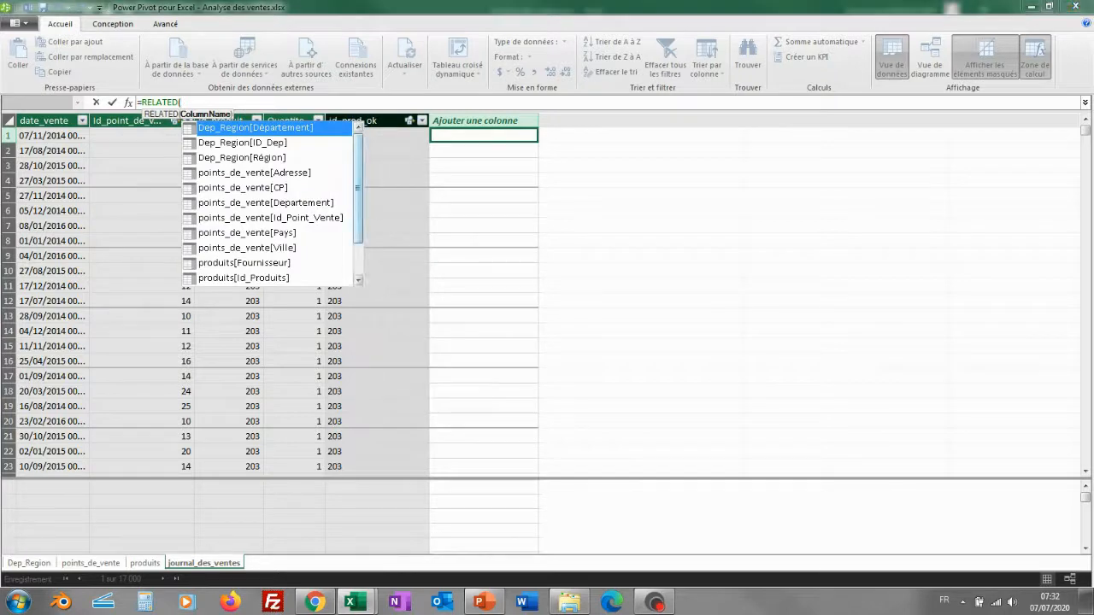
pyautogui.scroll(-1, 271, 203)
pyautogui.scroll(1, 273, 203)
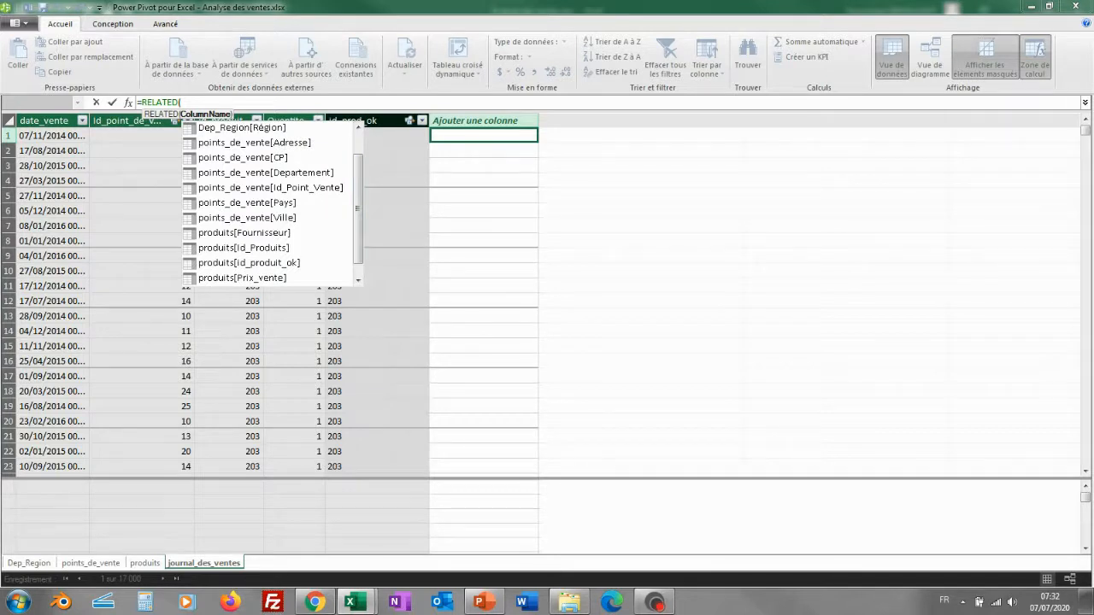
pyautogui.scroll(-1, 272, 202)
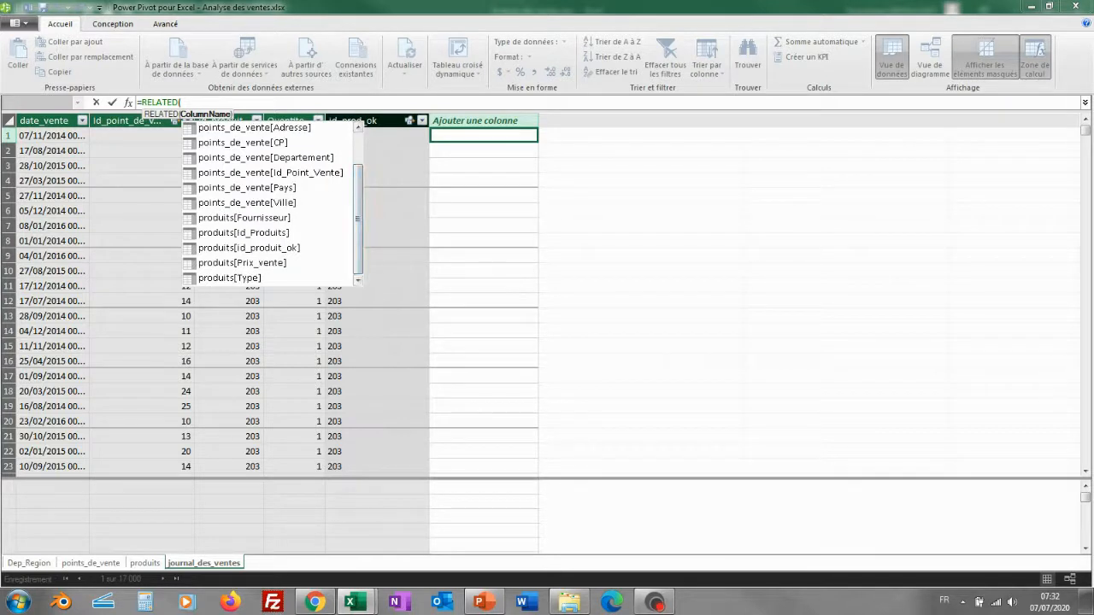
pyautogui.click(242, 263)
pyautogui.press('Tab')
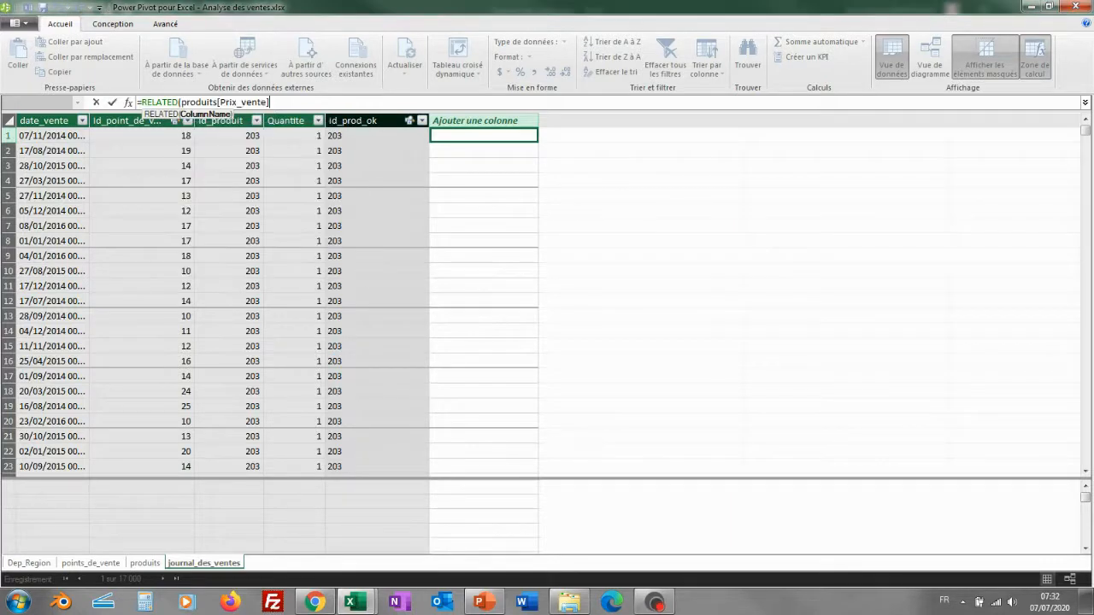
pyautogui.write(')')
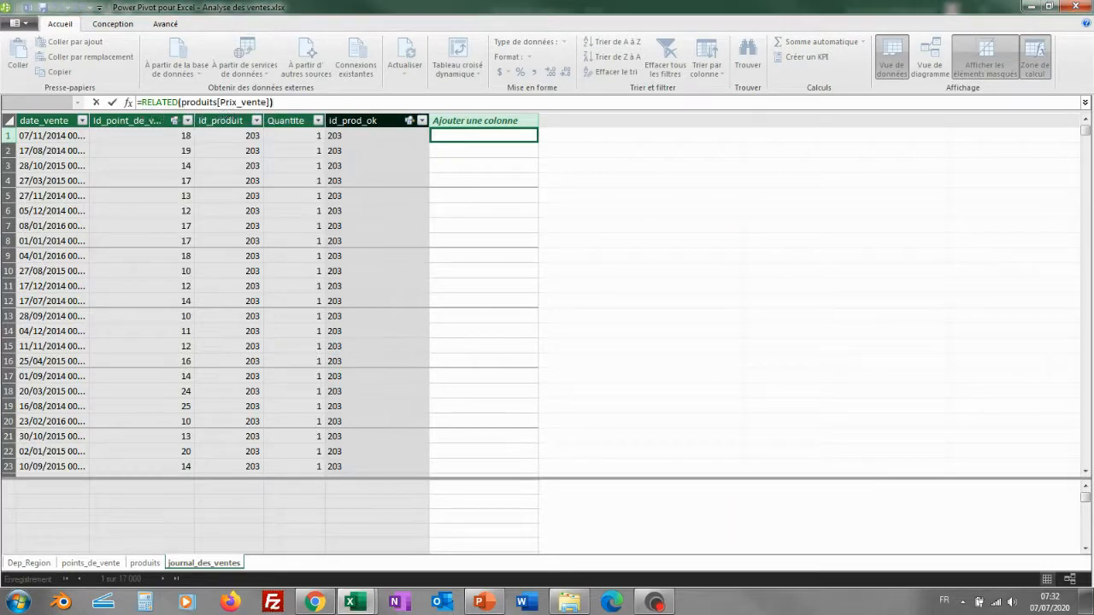
pyautogui.press('Return')
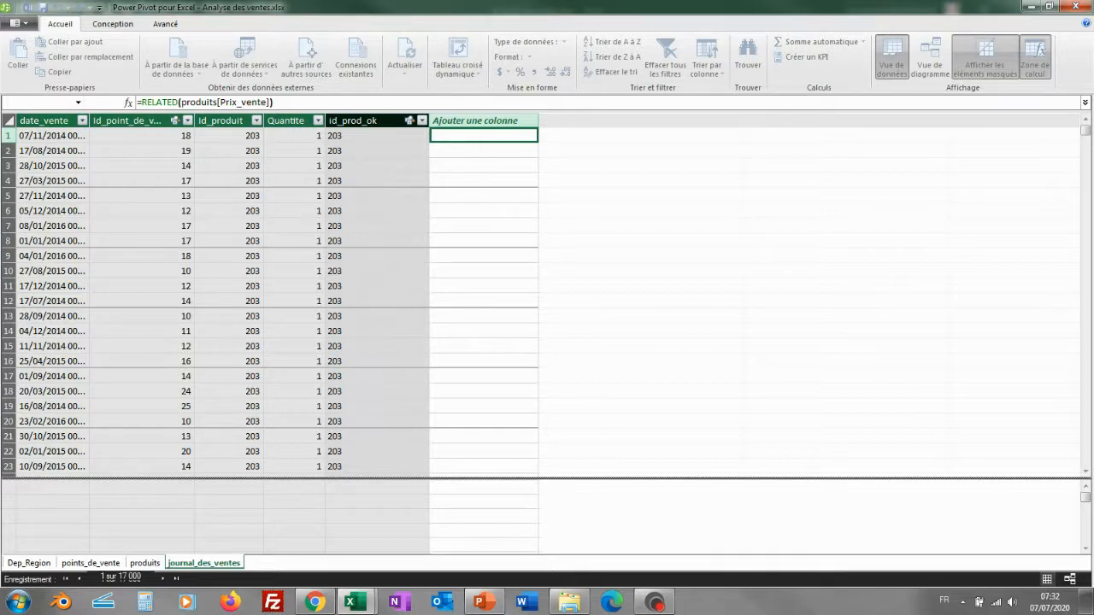
pyautogui.press('Return')
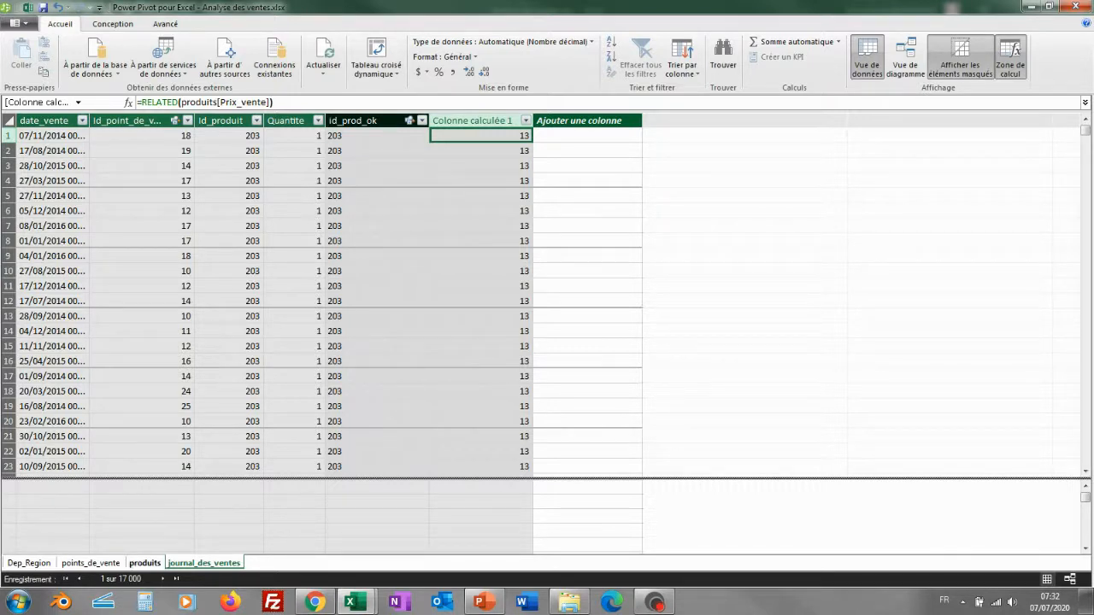
# Check the price of vet_203 in produits and rename the calculated price column in journal_des_ventes as Prix_unitaire
pyautogui.click(144, 563)
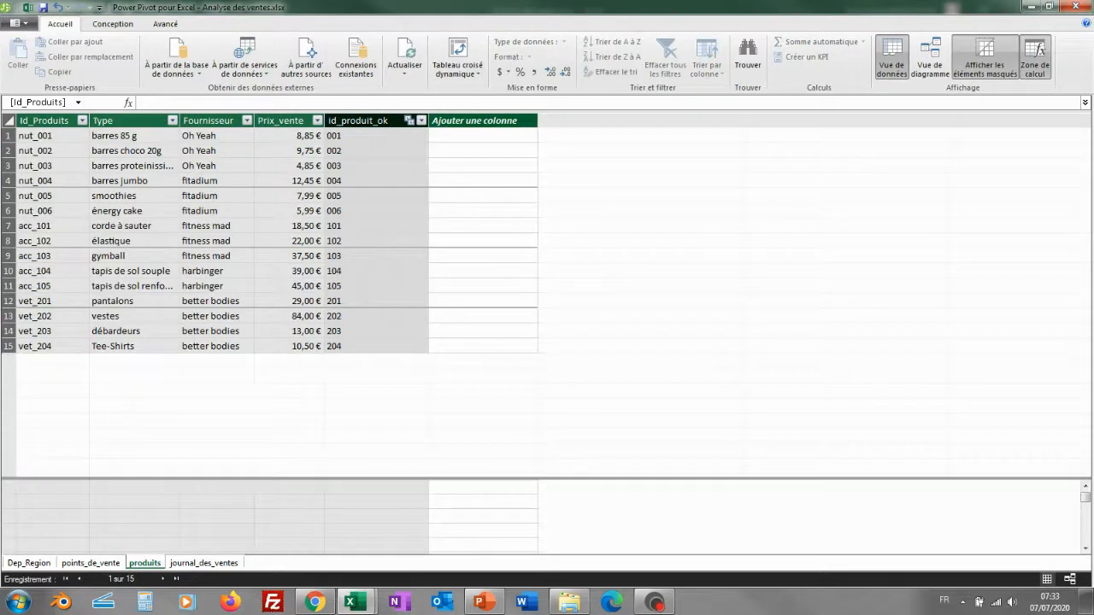
pyautogui.click(51, 331)
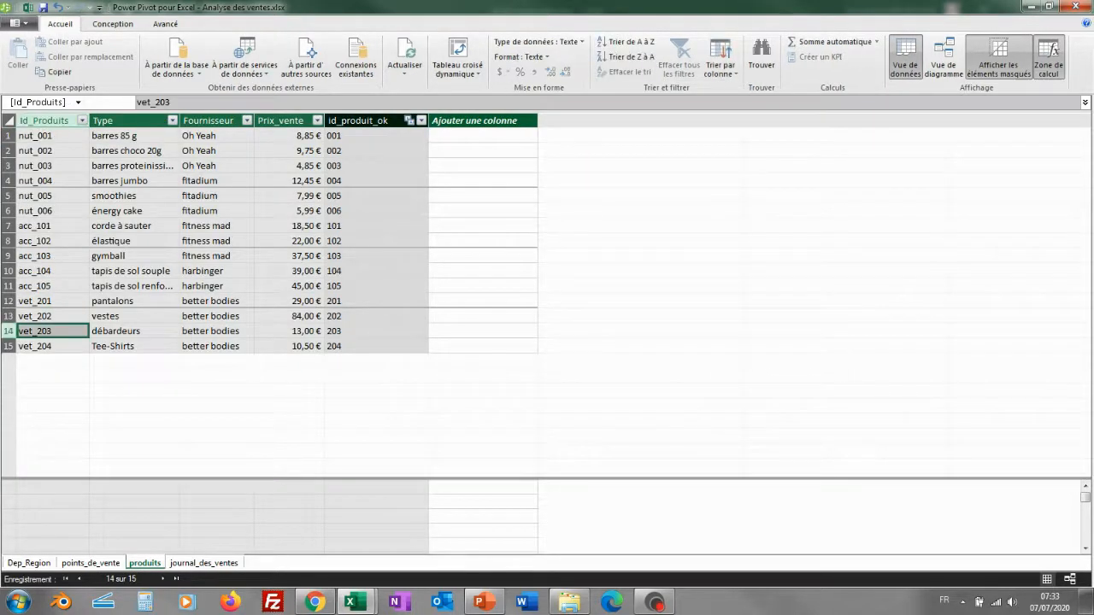
pyautogui.click(203, 564)
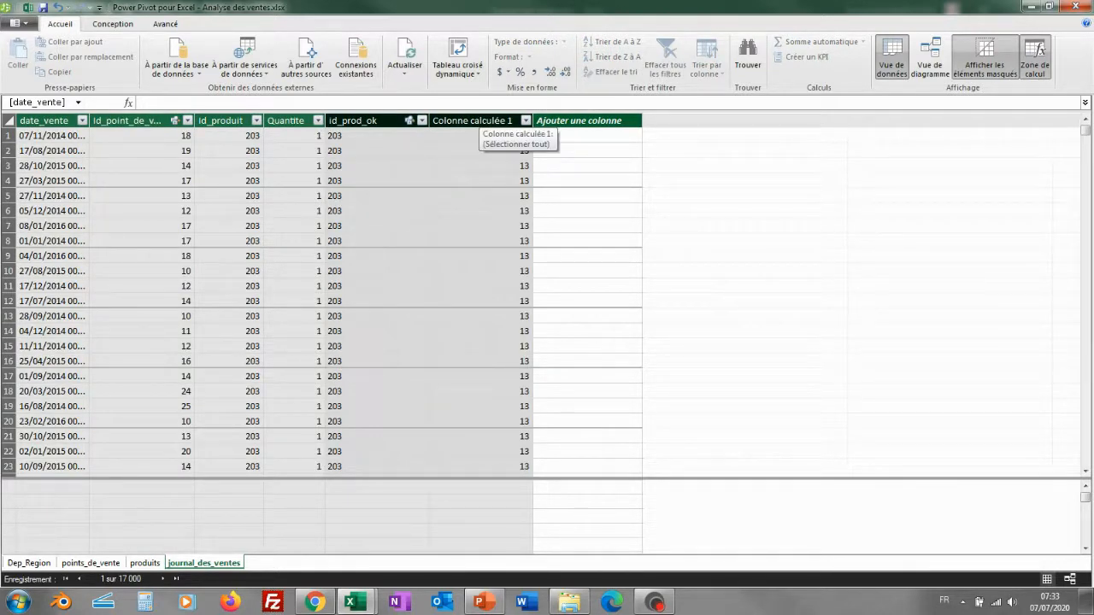
pyautogui.click(472, 121)
pyautogui.doubleClick(473, 121)
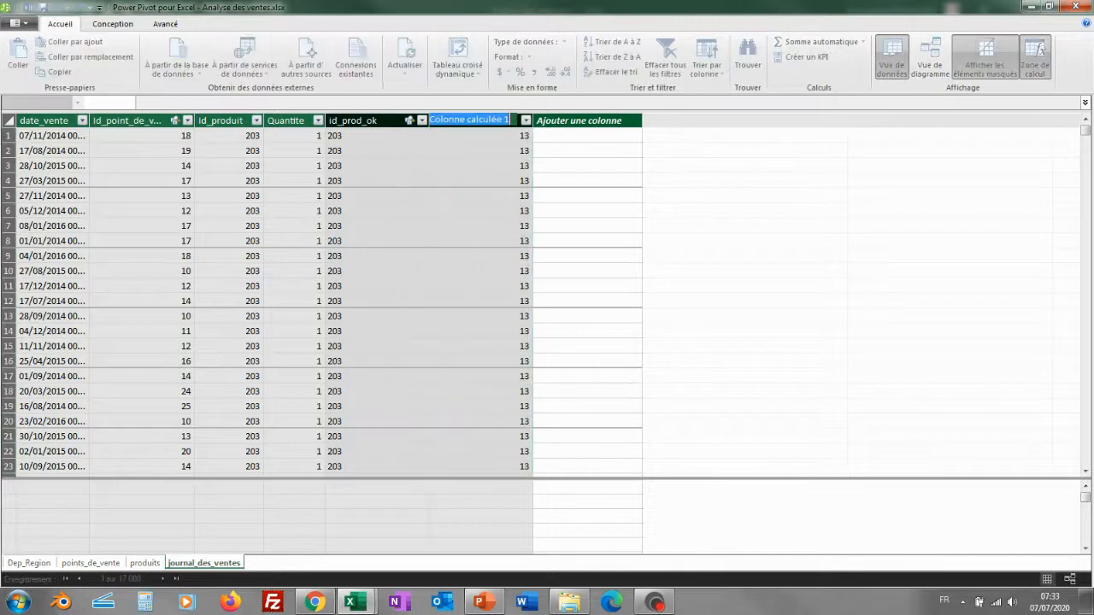
pyautogui.write('Prix_')
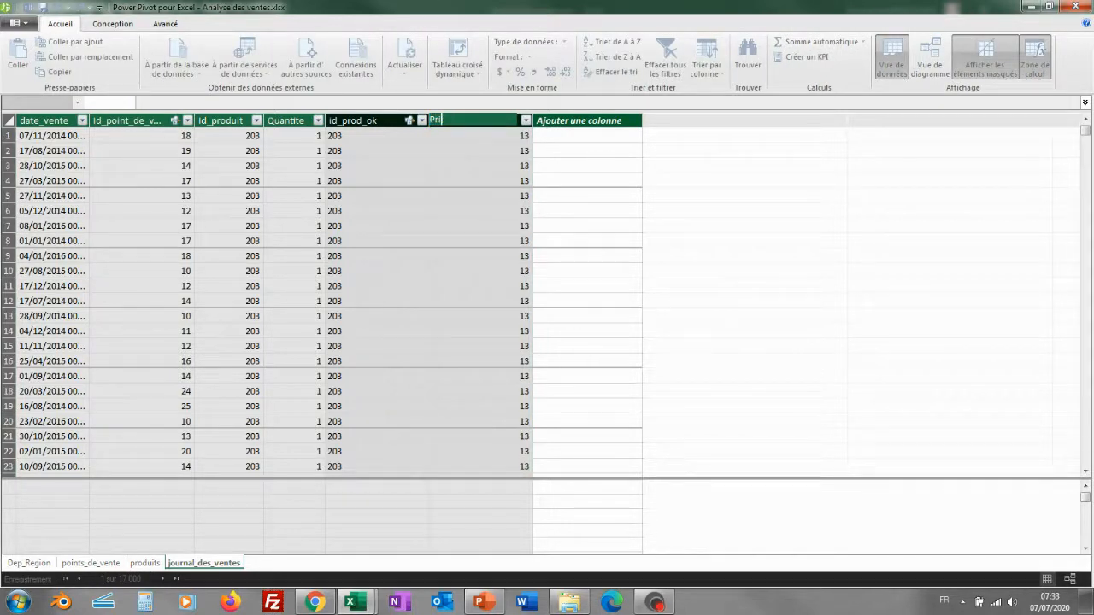
pyautogui.write('unitaire')
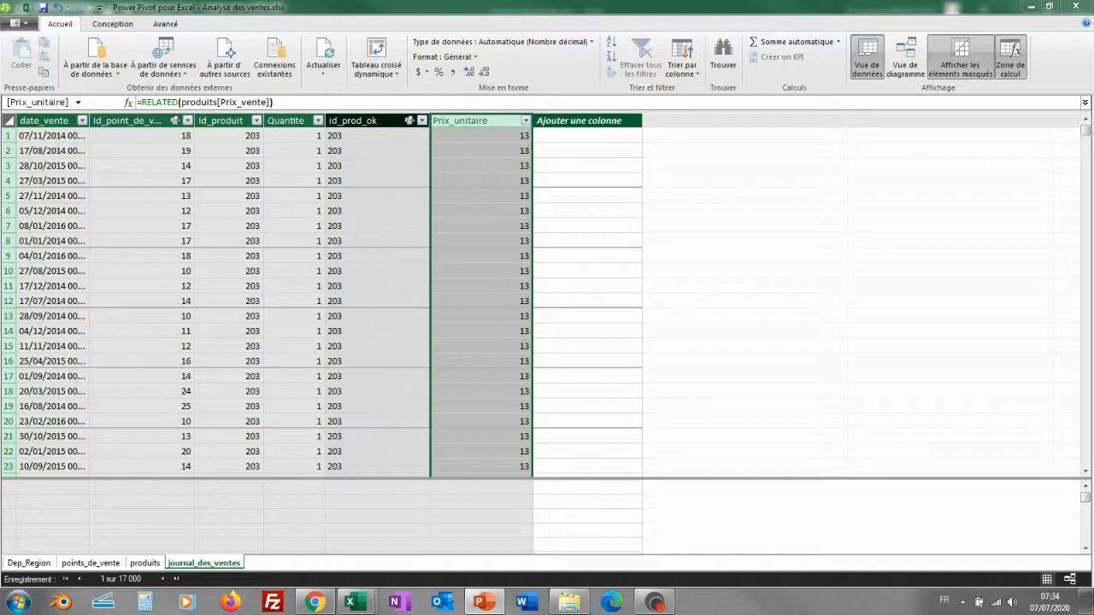
# Add a calculated column to journal_des_ventes with the formula =journal_des_ventes[Quantite]*journal_des_ventes[Prix_unitaire]
pyautogui.click(587, 135)
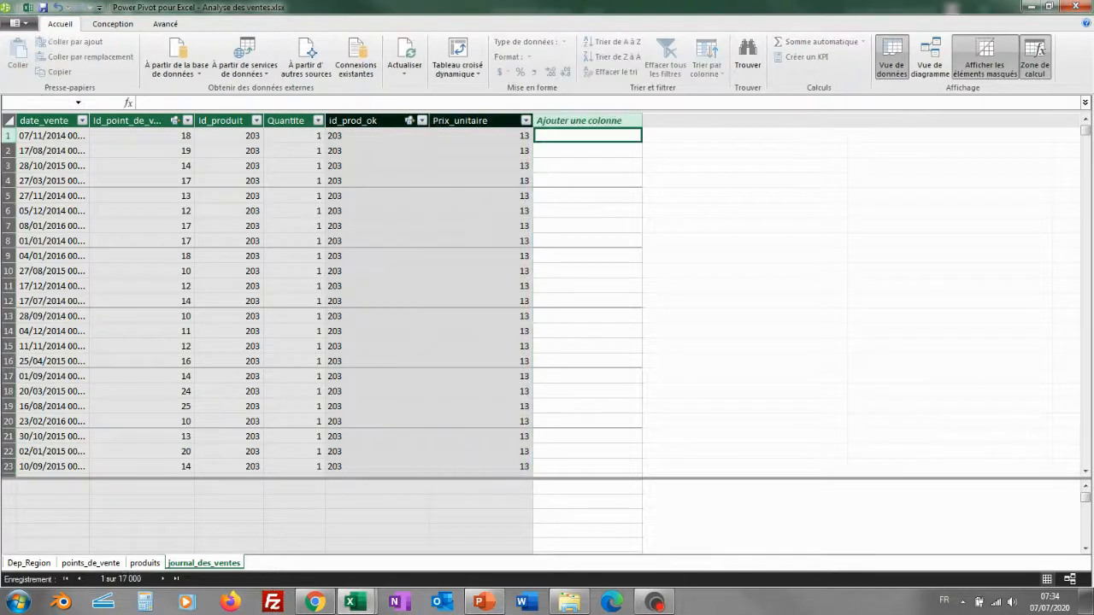
pyautogui.write('=')
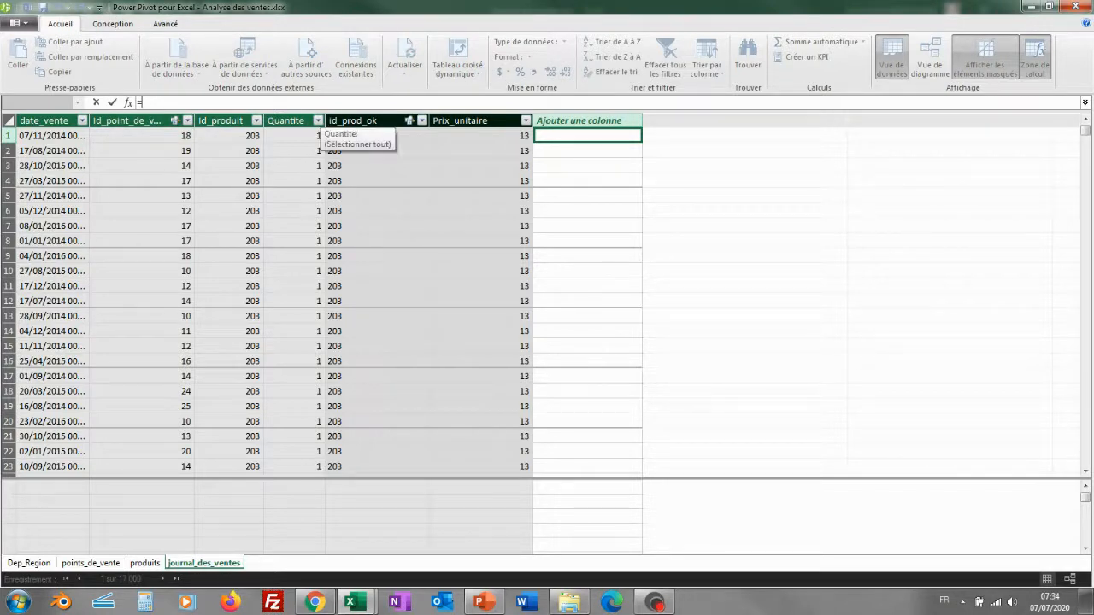
pyautogui.click(303, 129)
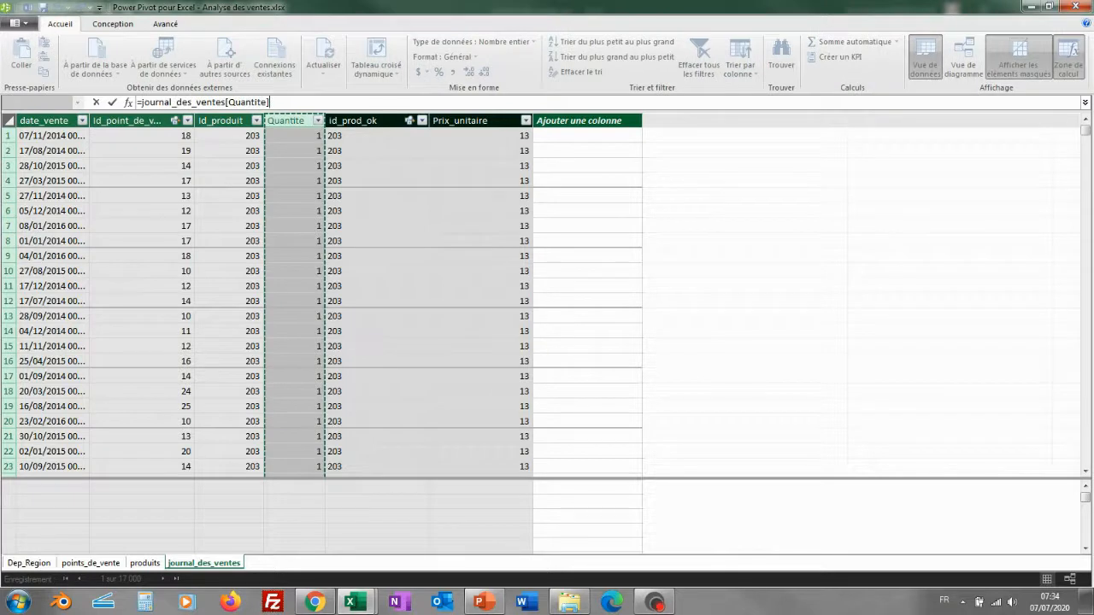
pyautogui.press('Return')
pyautogui.write('*')
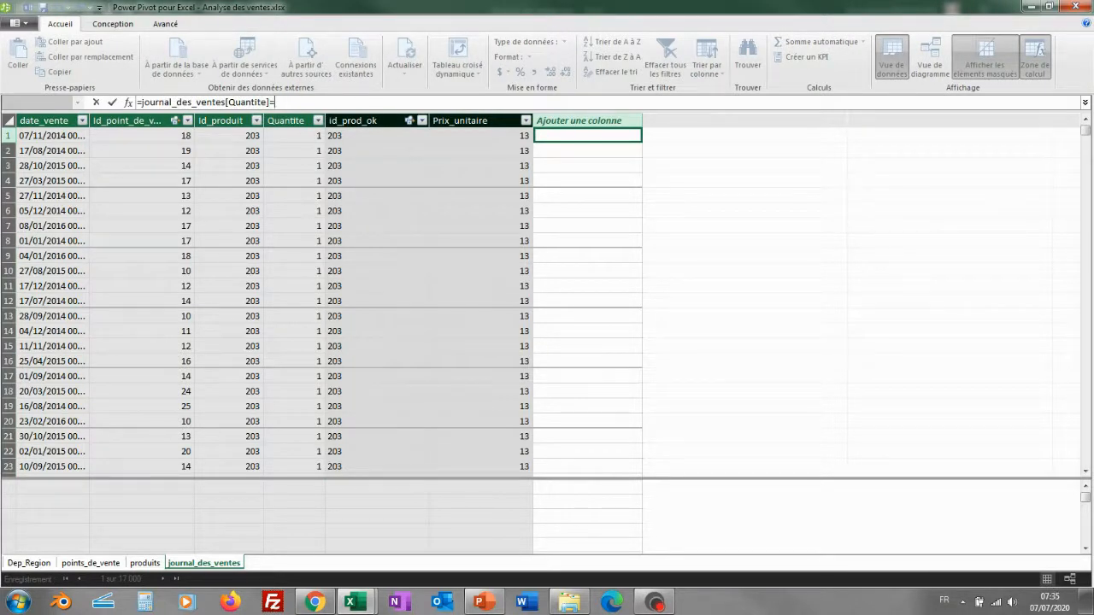
pyautogui.press('BackSpace')
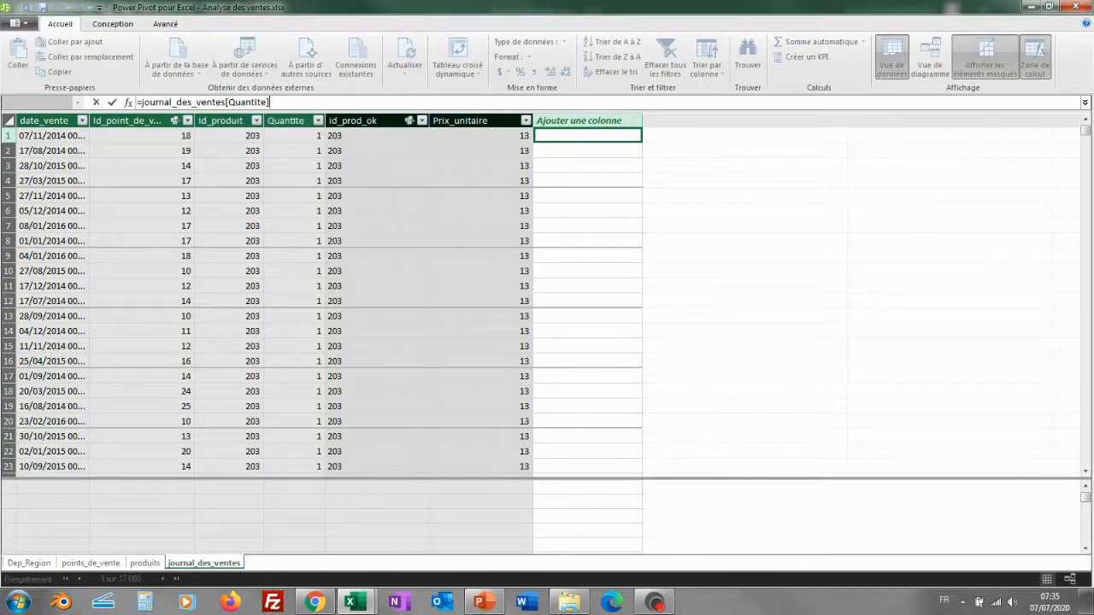
pyautogui.write('*')
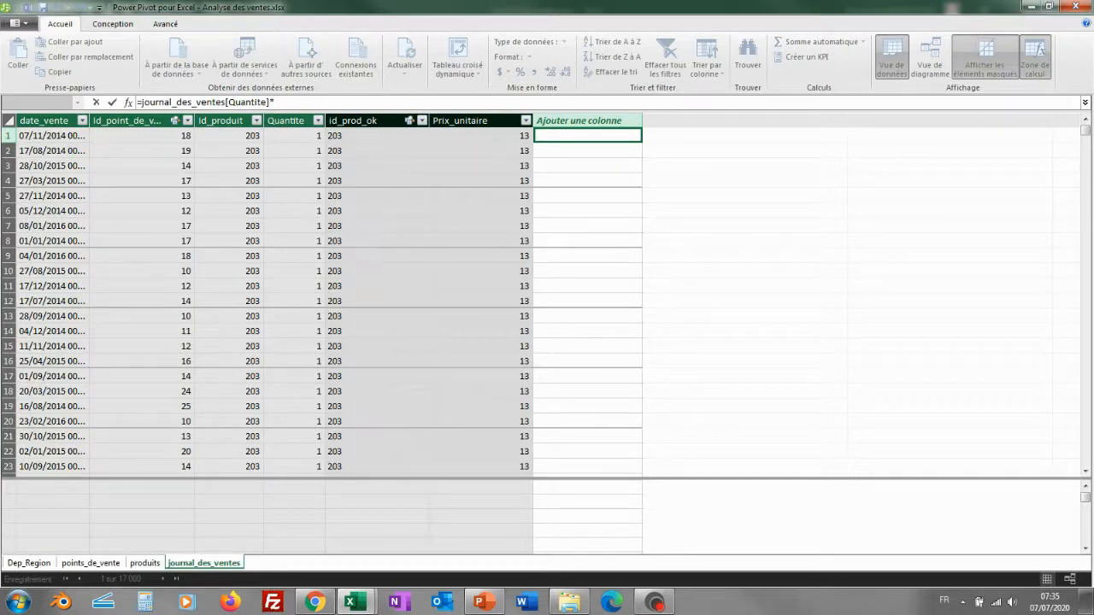
pyautogui.click(481, 135)
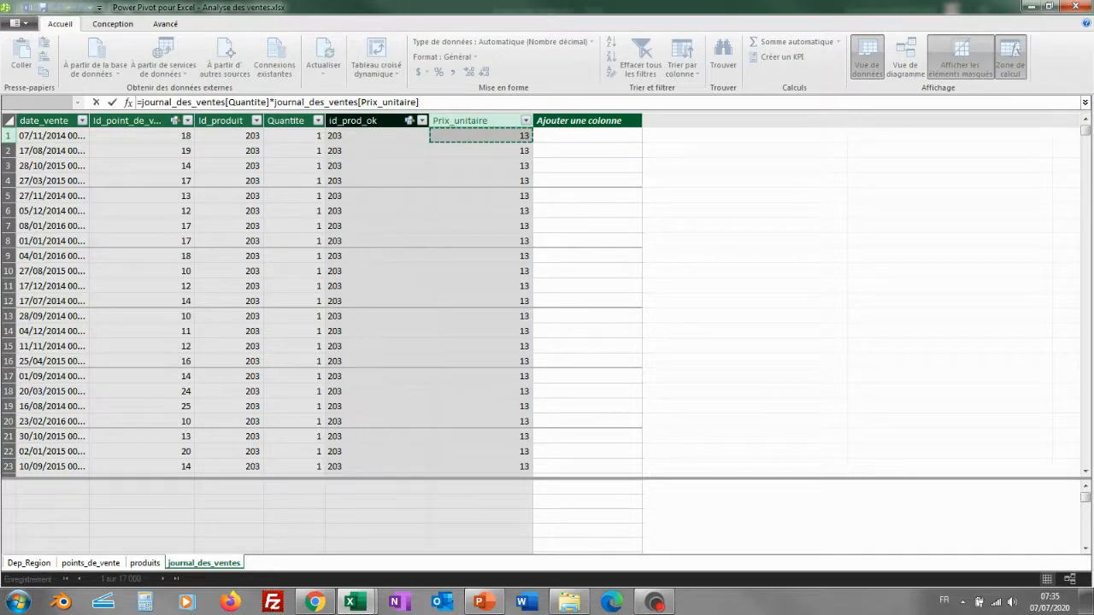
pyautogui.press('Return')
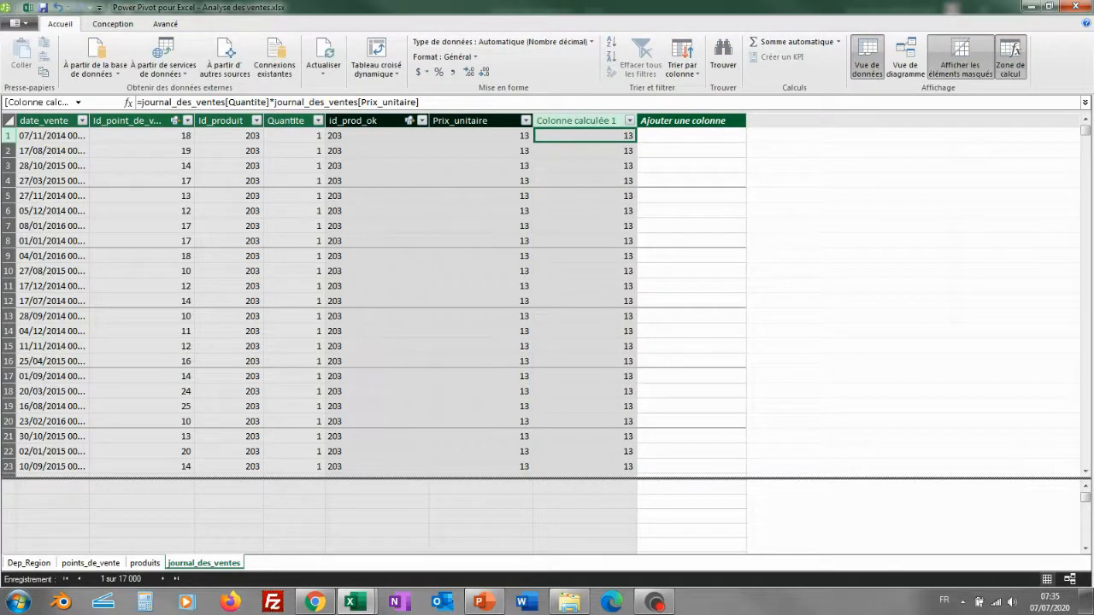
# Review the calculated amounts further down journal_des_ventes and rename the new calculated column as CA
pyautogui.moveTo(1085, 130); pyautogui.dragTo(1085, 232)
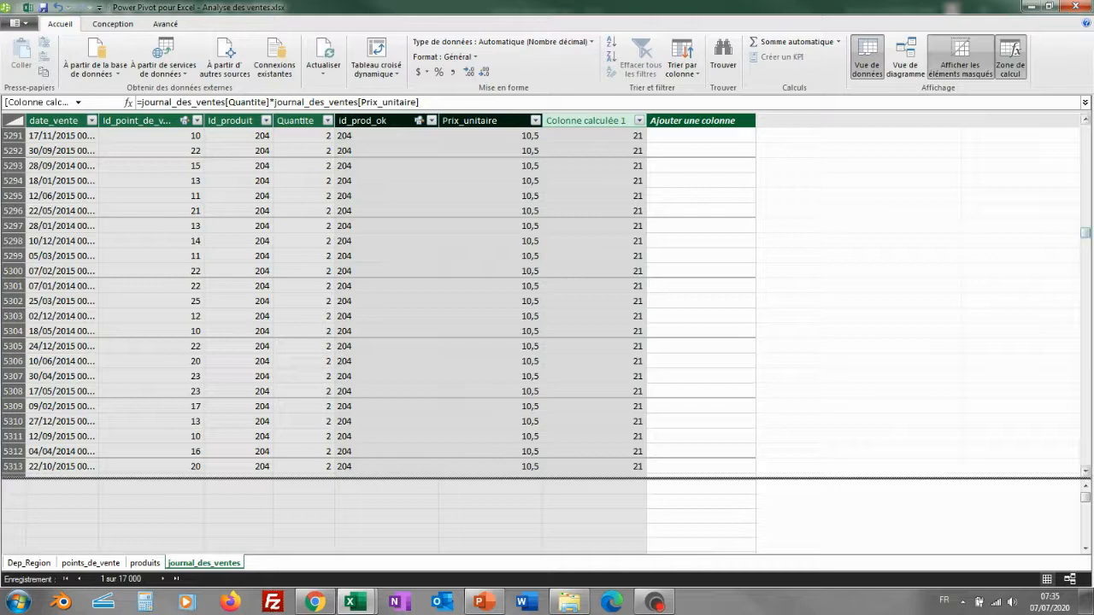
pyautogui.moveTo(1085, 232); pyautogui.dragTo(1085, 130)
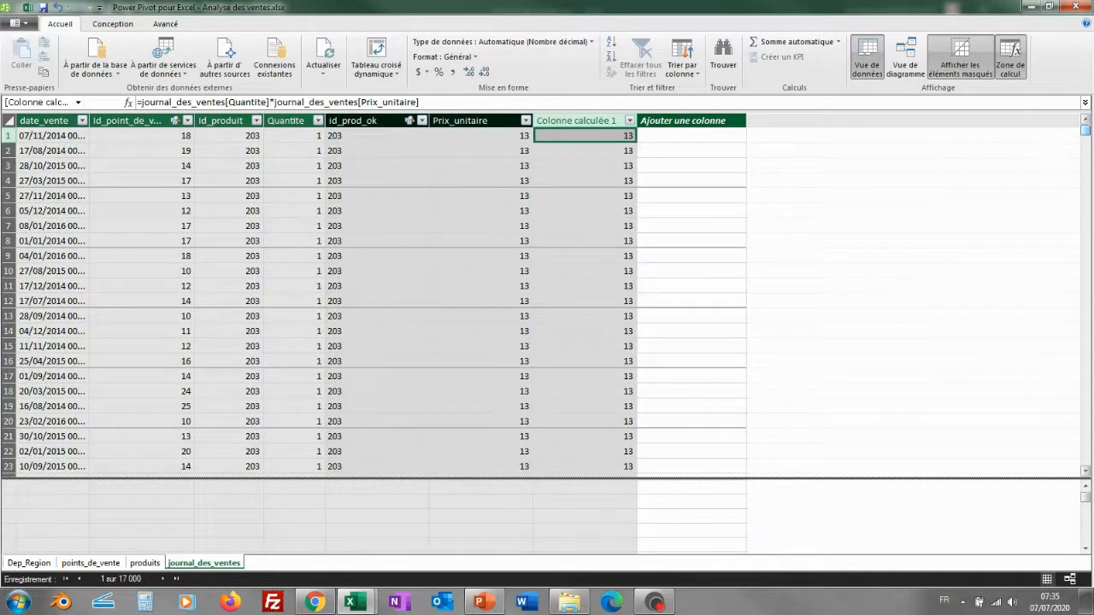
pyautogui.click(574, 120)
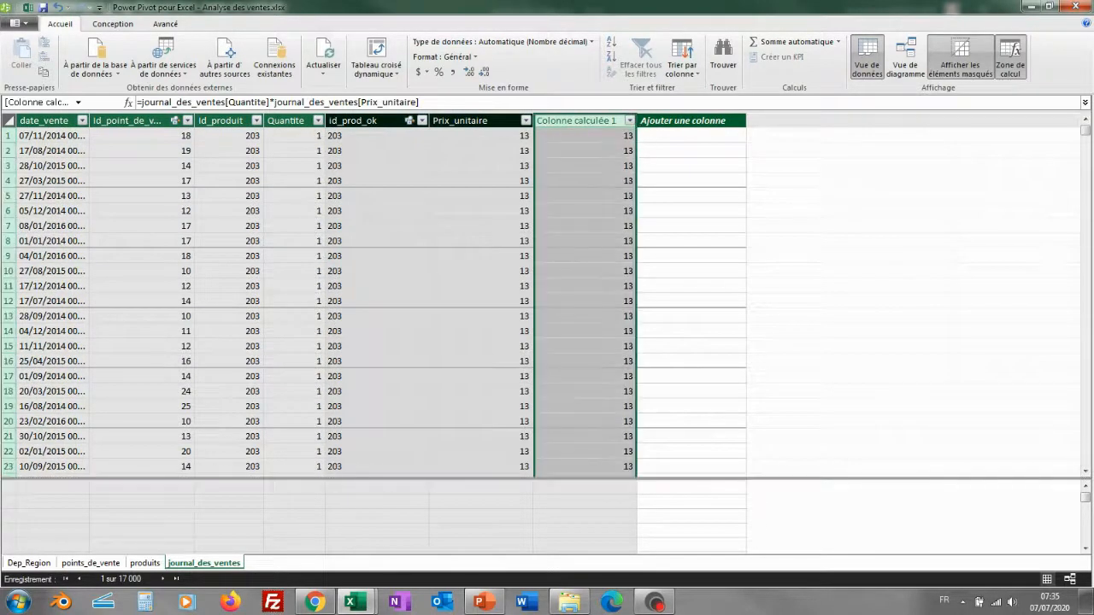
pyautogui.doubleClick(575, 121)
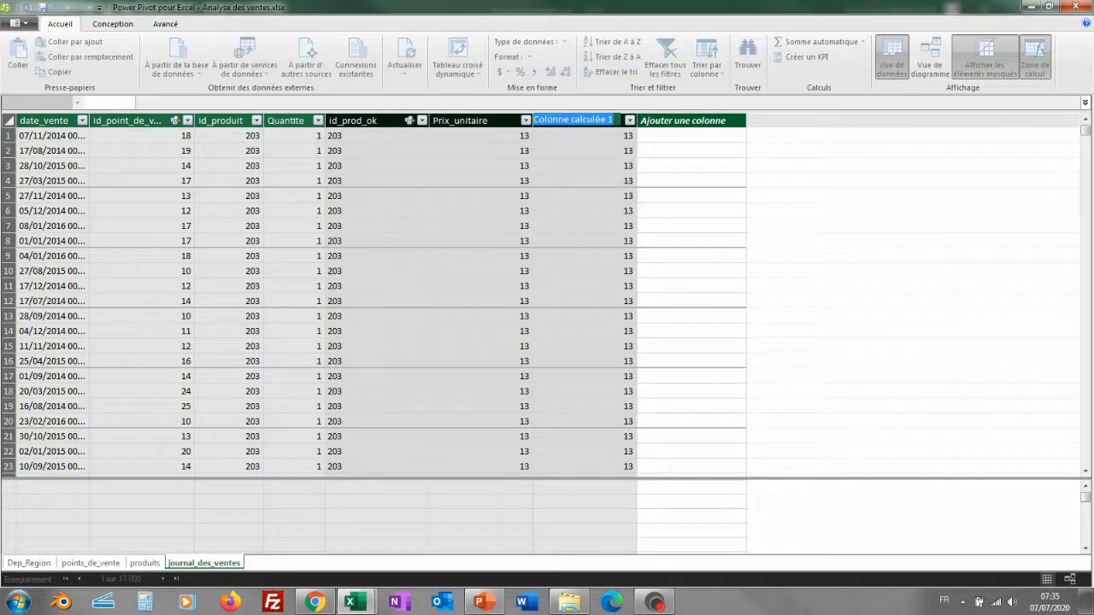
pyautogui.write('C')
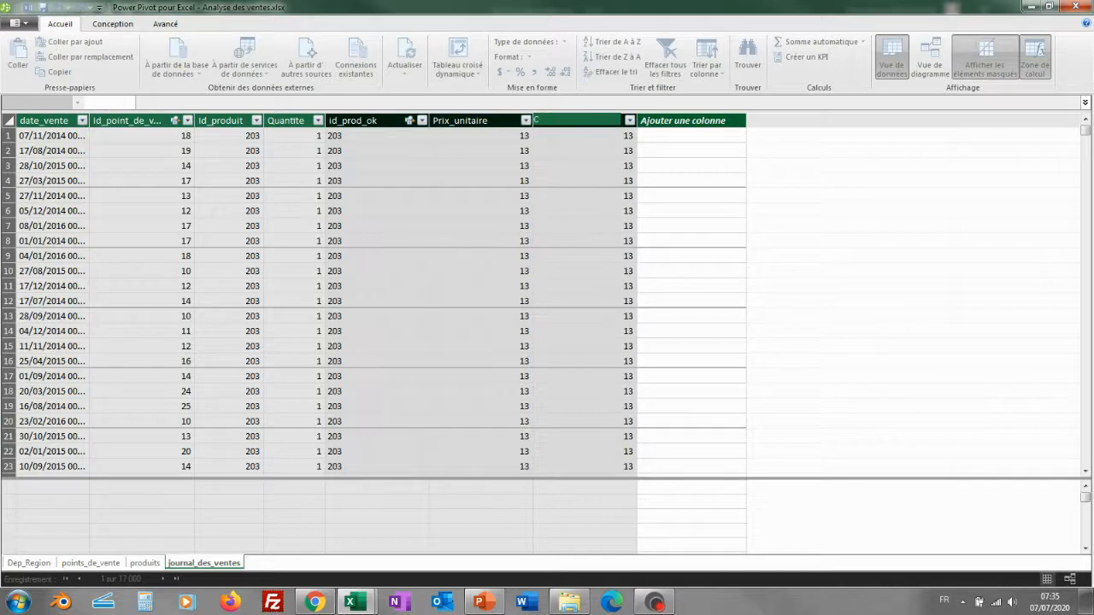
pyautogui.press('BackSpace')
pyautogui.write('CA')
pyautogui.press('Return')
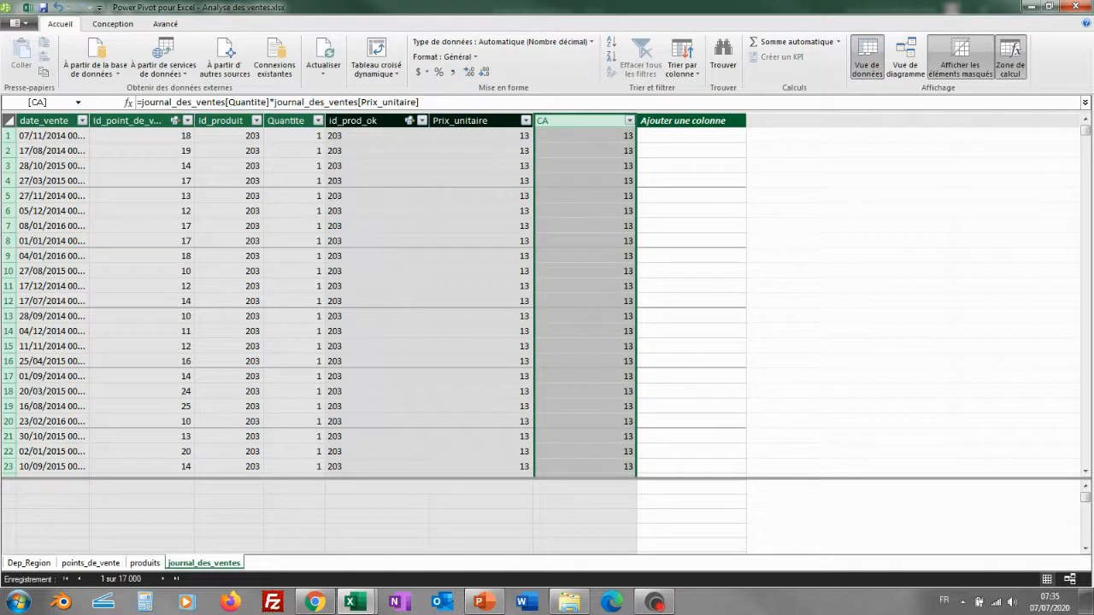
# Format the Prix_unitaire and CA columns of journal_des_ventes as euro currency, € Français (France)
pyautogui.click(480, 136)
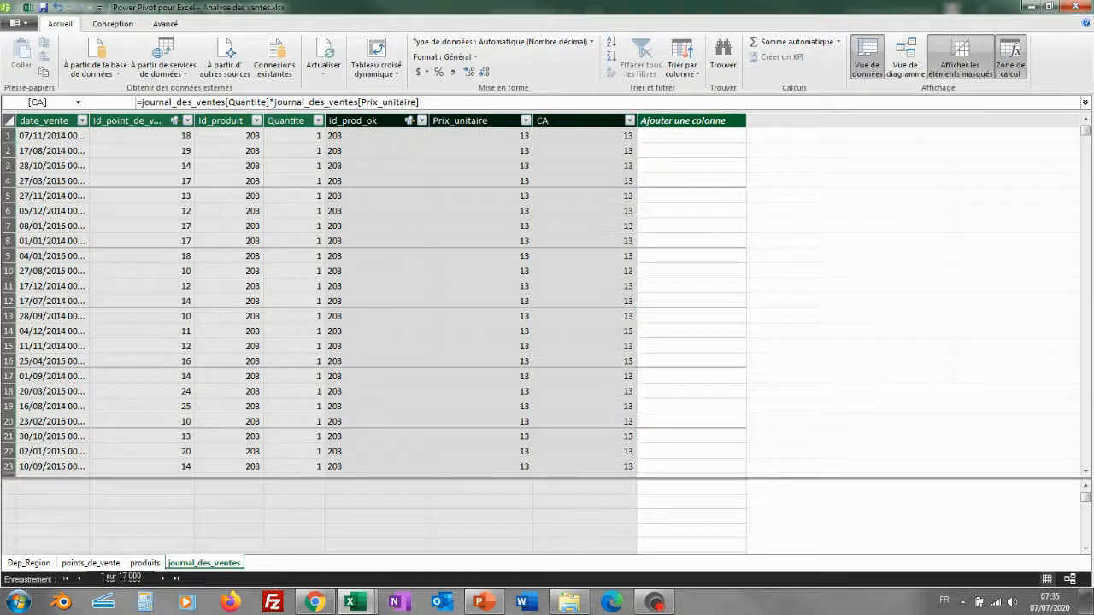
pyautogui.click(422, 72)
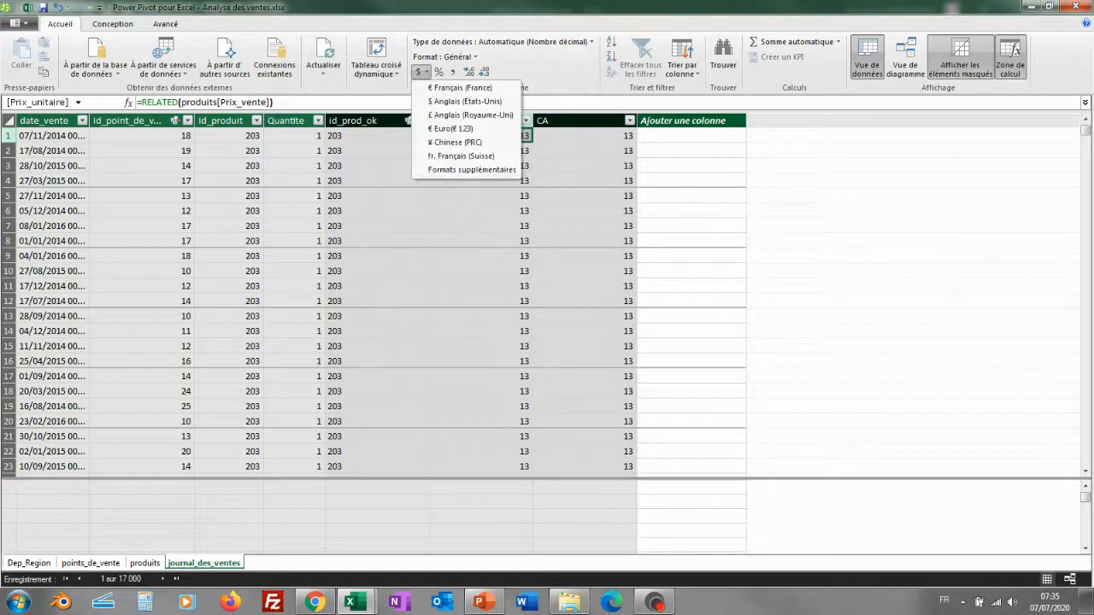
pyautogui.click(457, 87)
pyautogui.click(584, 136)
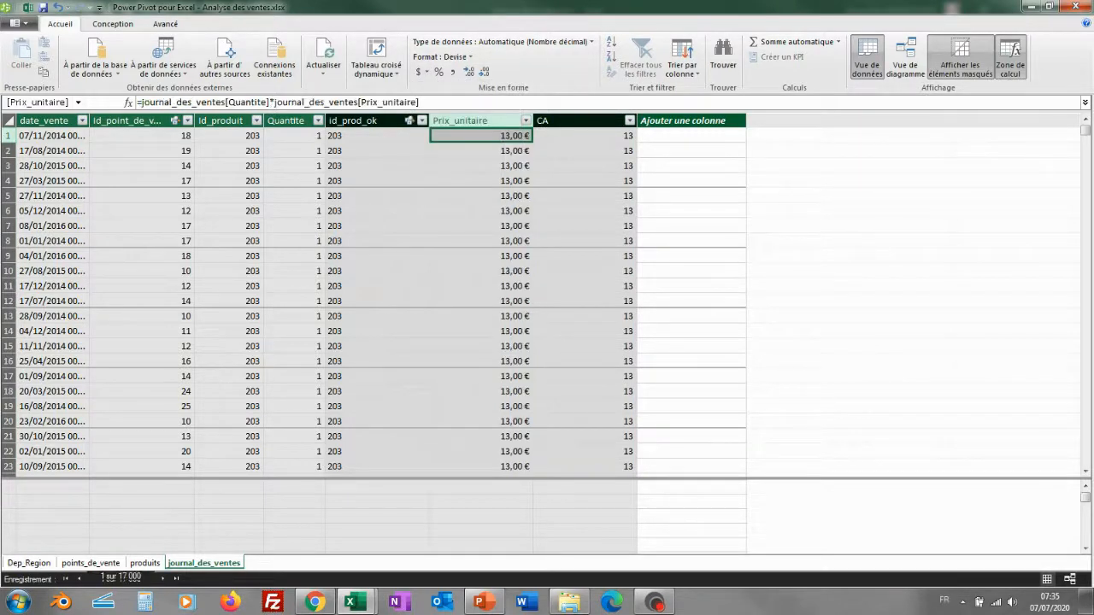
pyautogui.click(425, 72)
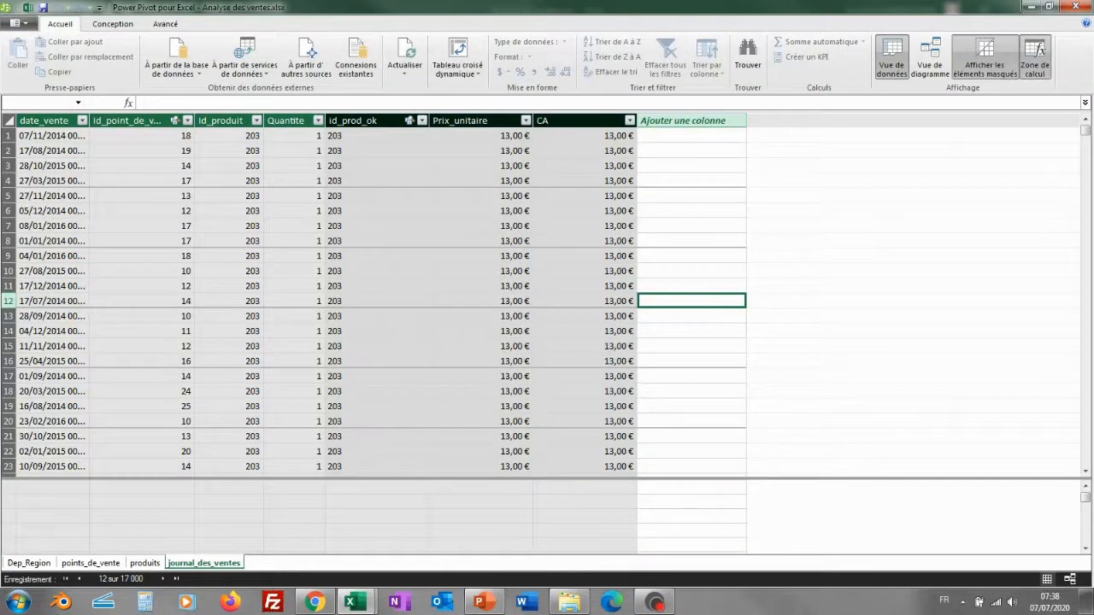
# Create a pivot table from the data model in the existing worksheet Feuil1 at cell E3
pyautogui.click(377, 226)
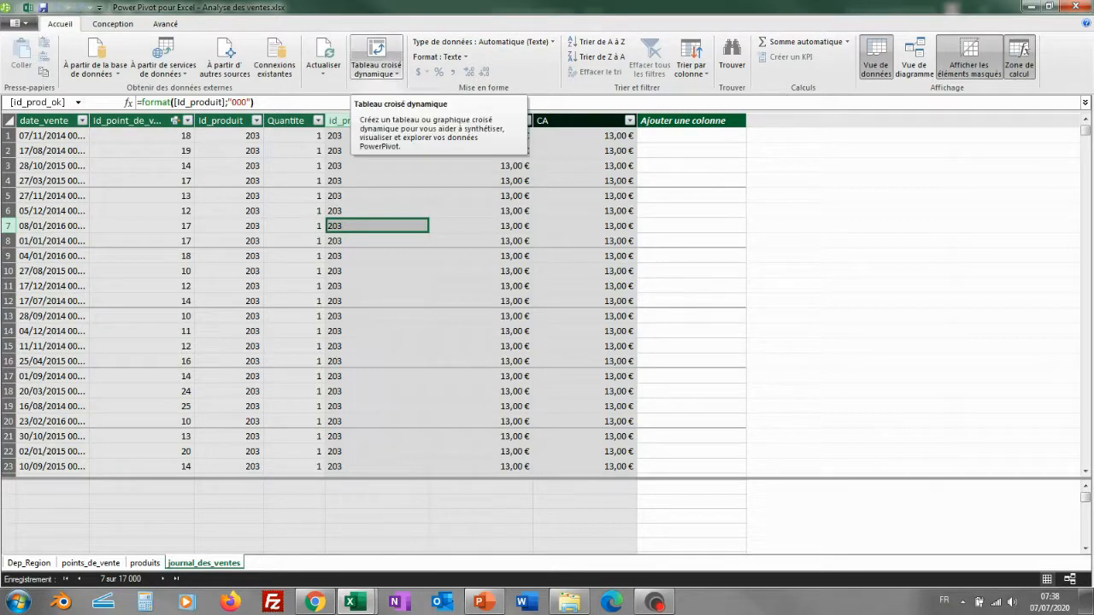
pyautogui.click(377, 49)
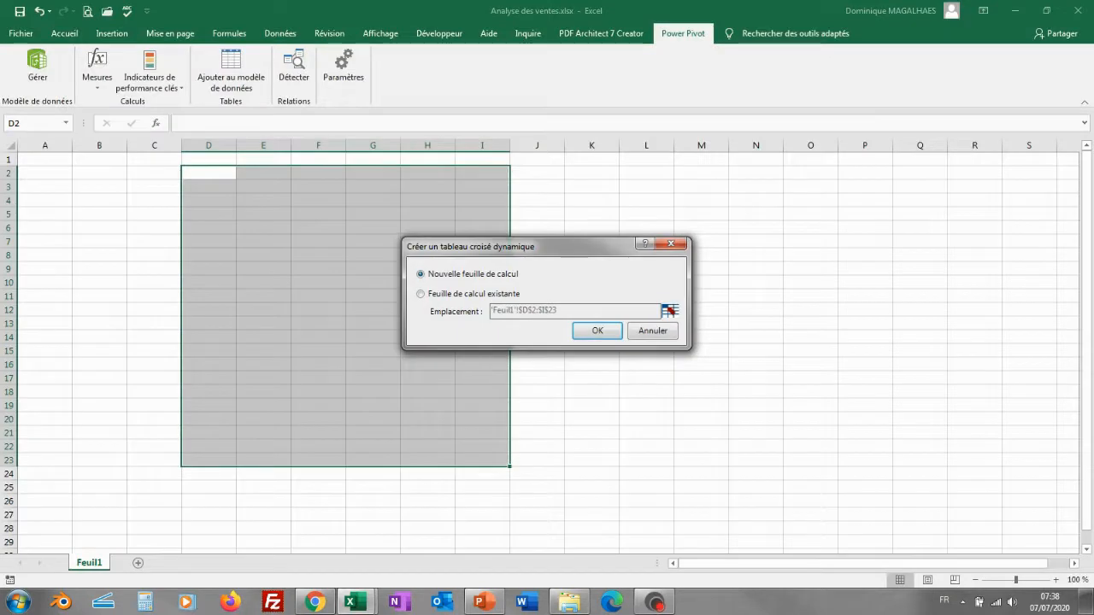
pyautogui.click(421, 294)
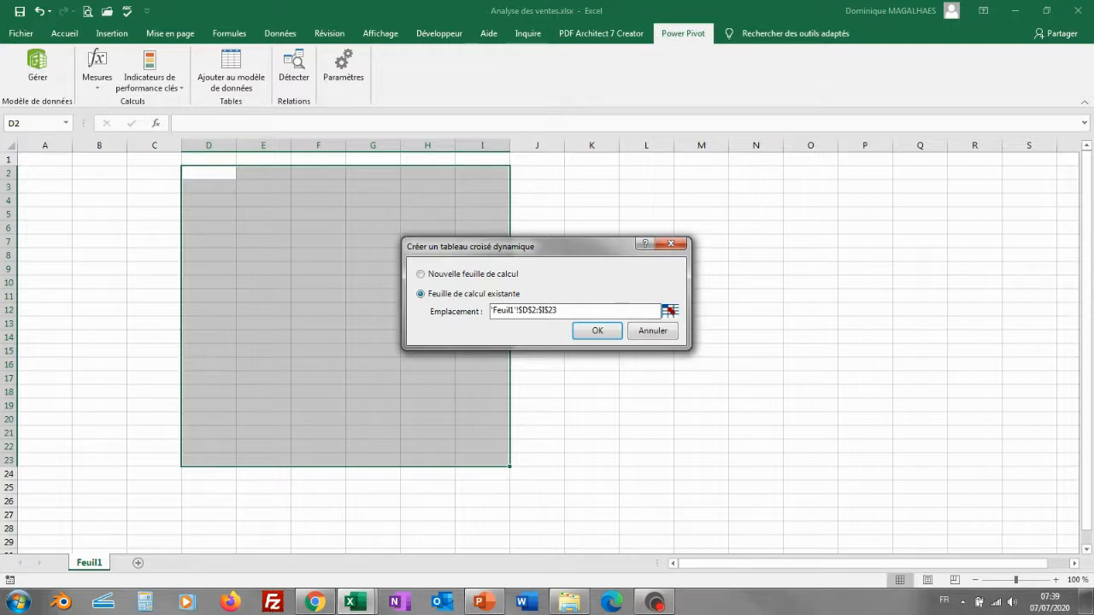
pyautogui.click(669, 311)
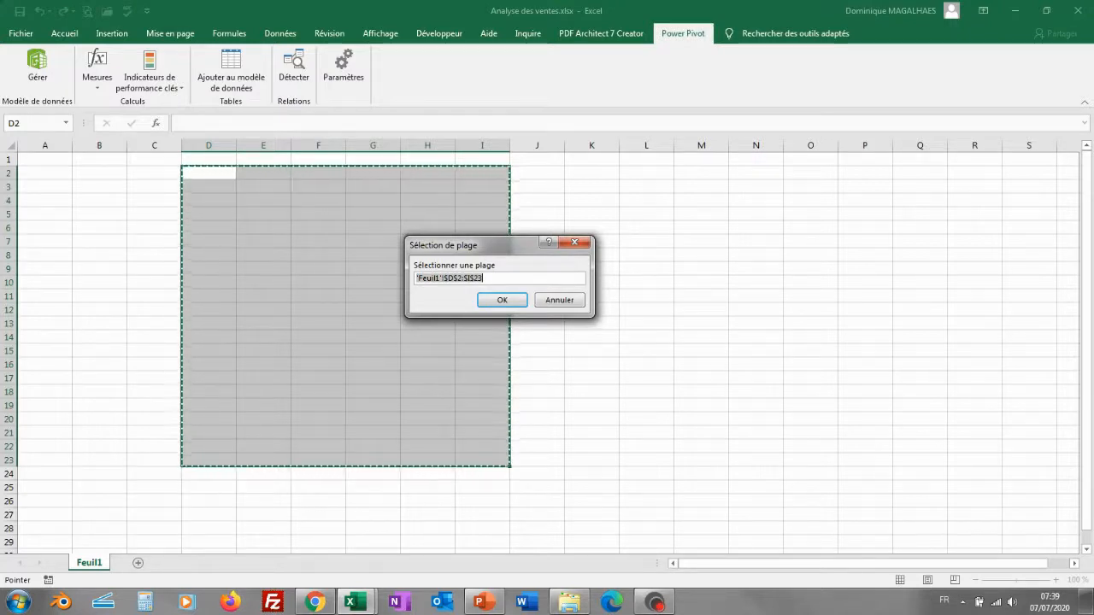
pyautogui.click(264, 186)
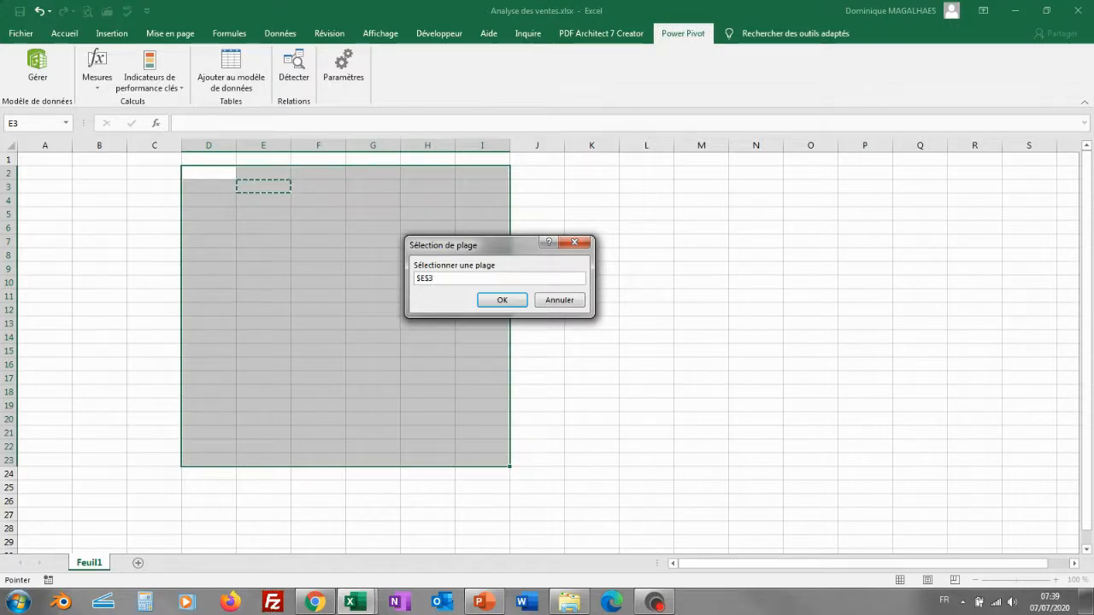
pyautogui.press('Return')
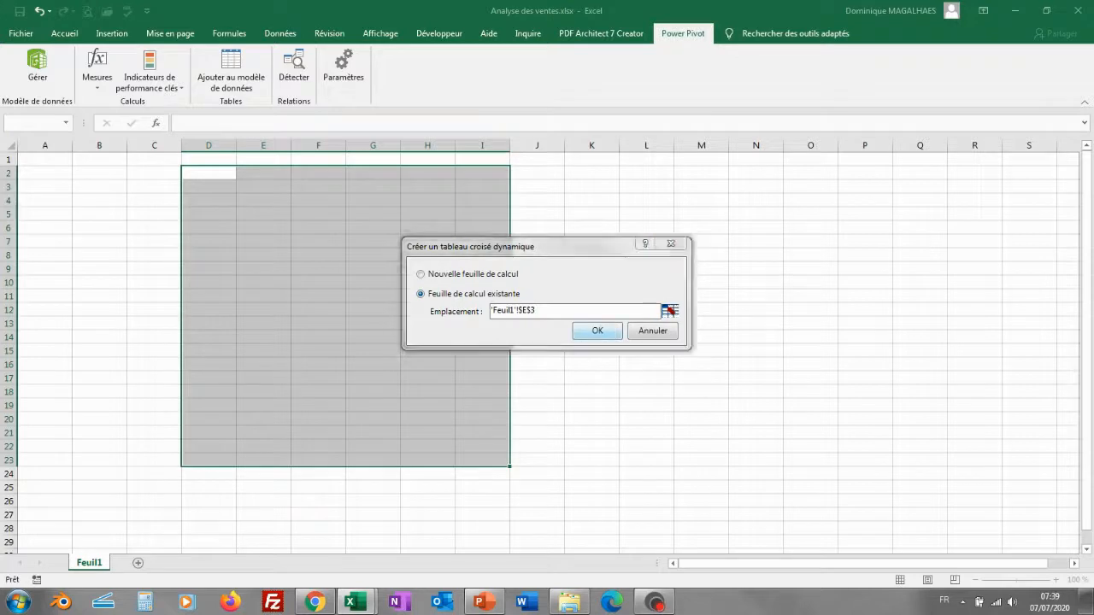
pyautogui.press('Return')
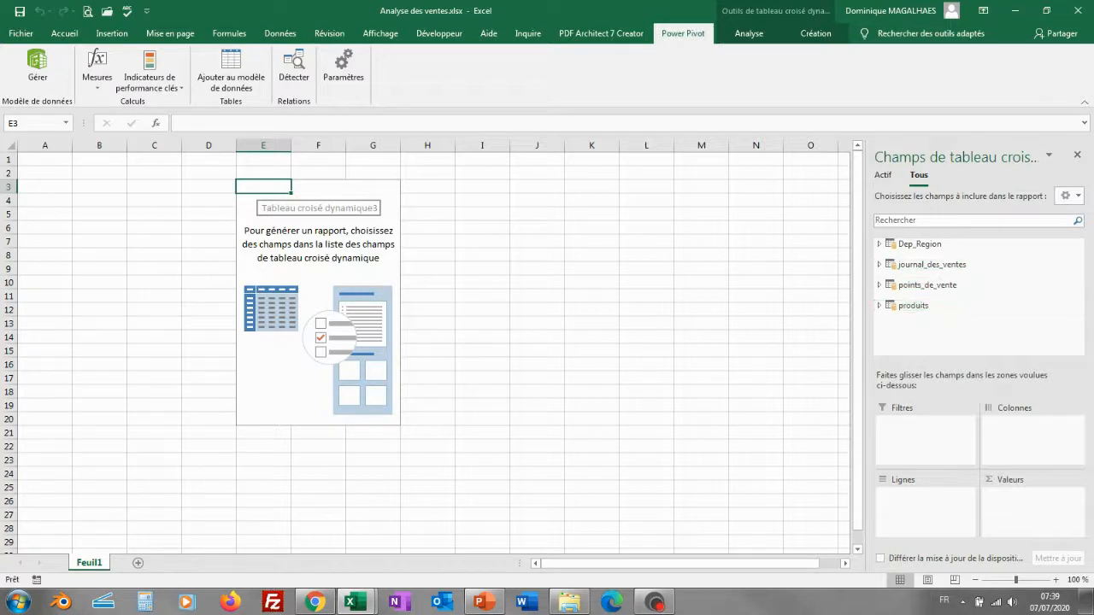
# Place Département from Dep_Region in the pivot table's rows and sum CA from journal_des_ventes as its values
pyautogui.click(879, 244)
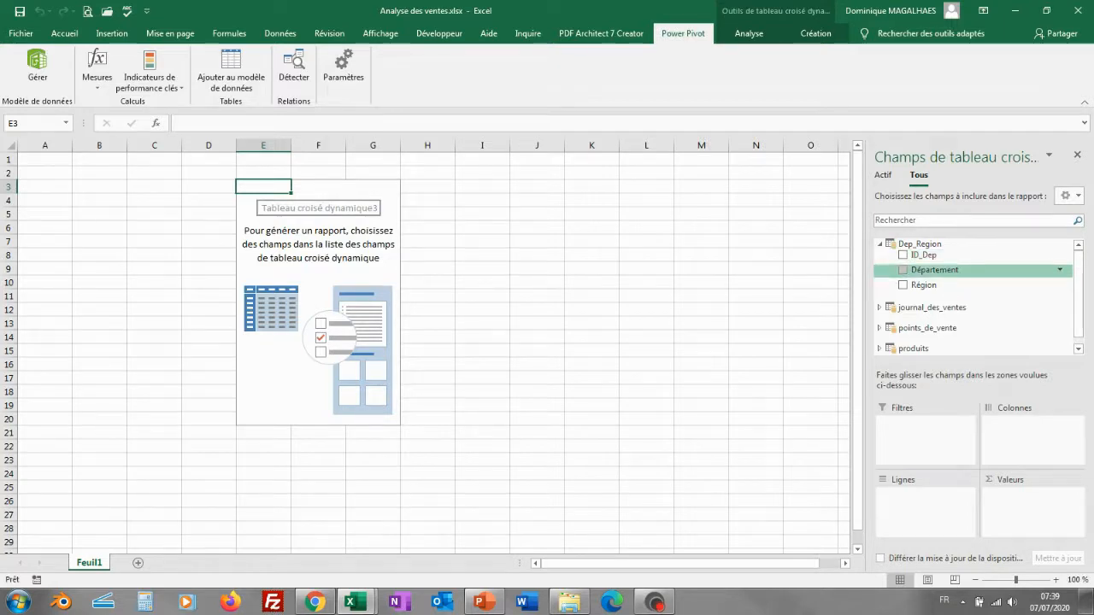
pyautogui.moveTo(934, 270); pyautogui.dragTo(926, 504)
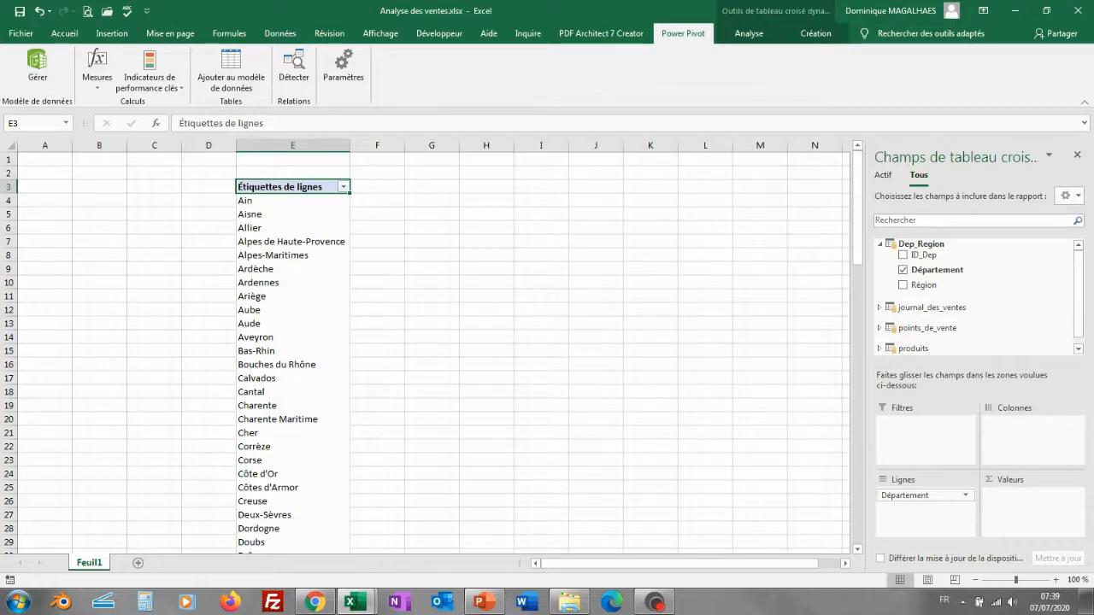
pyautogui.click(931, 307)
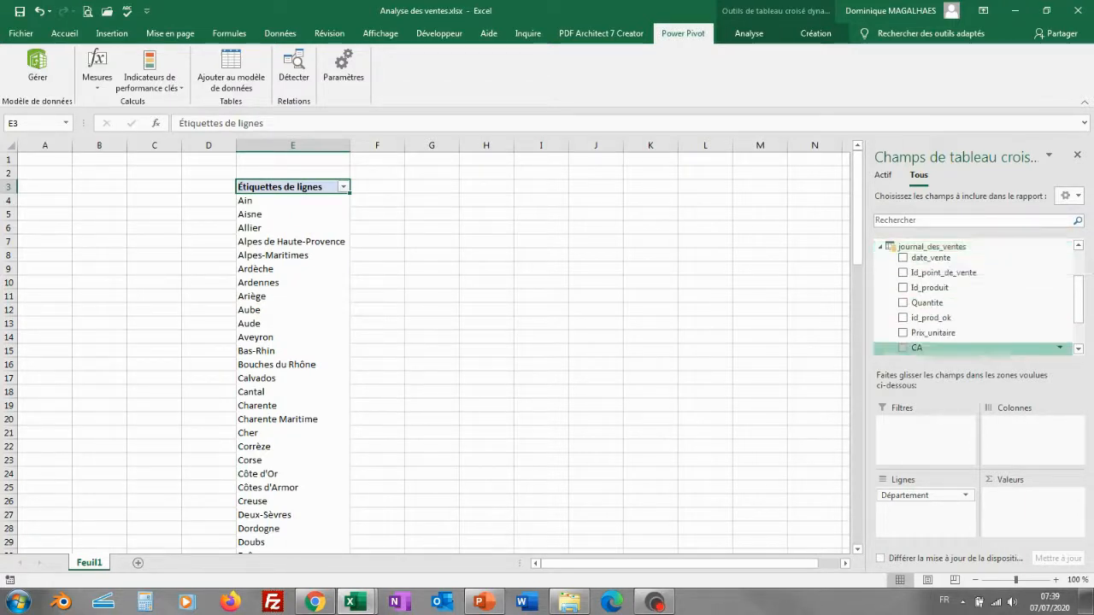
pyautogui.moveTo(917, 348); pyautogui.dragTo(1025, 508)
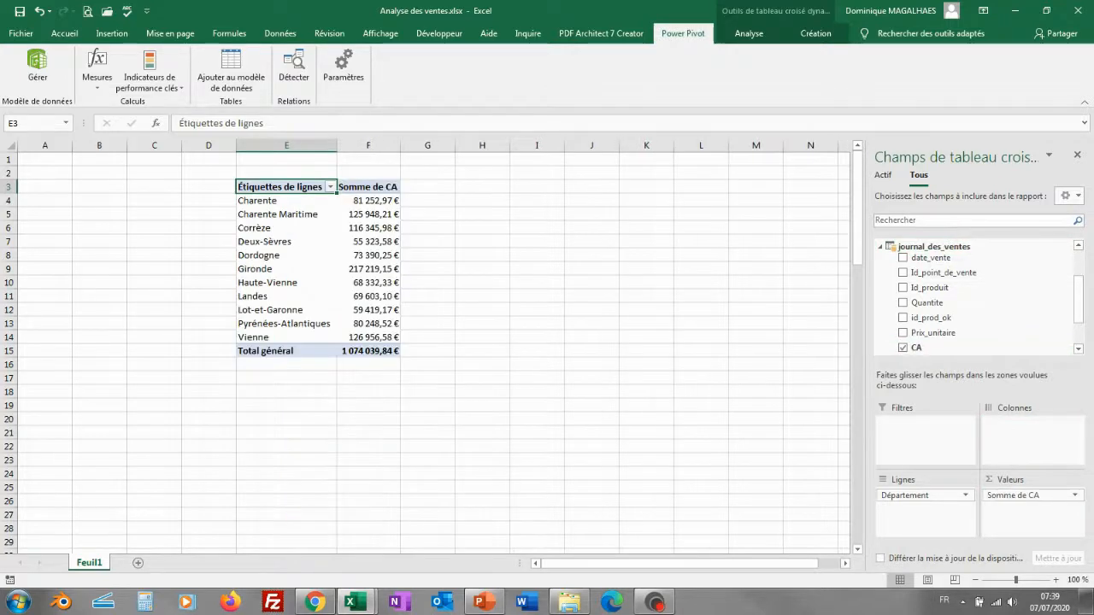
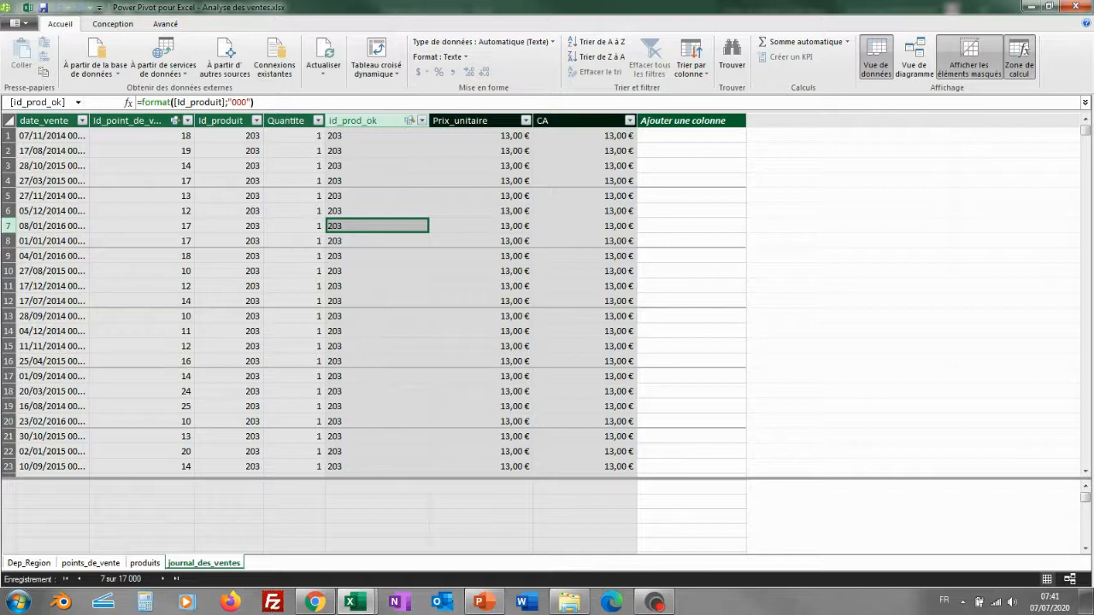
# Add a calculated column to journal_des_ventes with the formula =MONTH([date_vente])
pyautogui.click(691, 136)
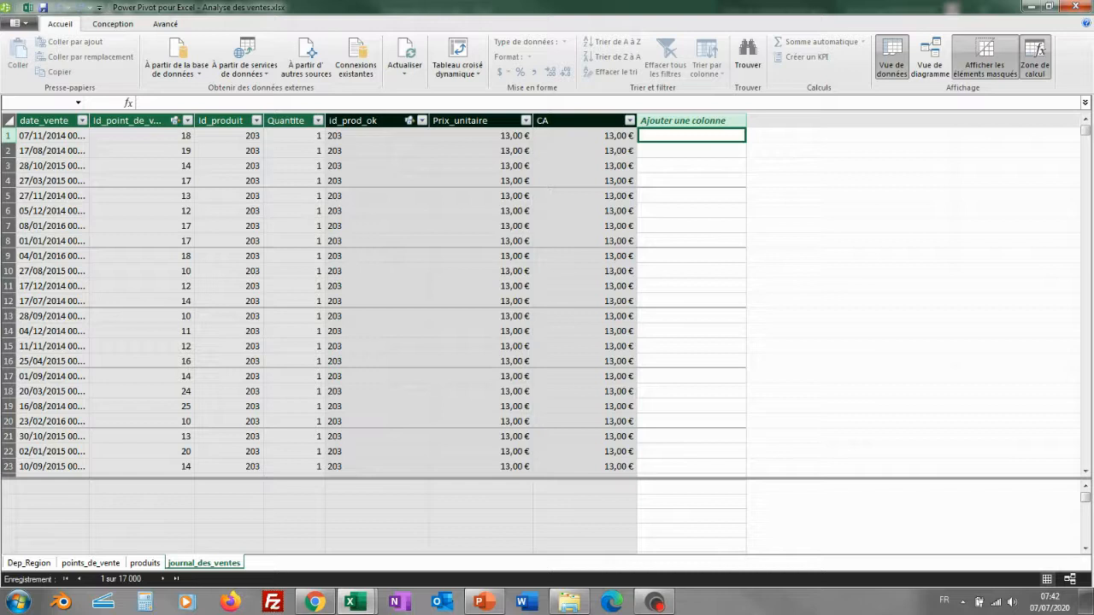
pyautogui.write('=')
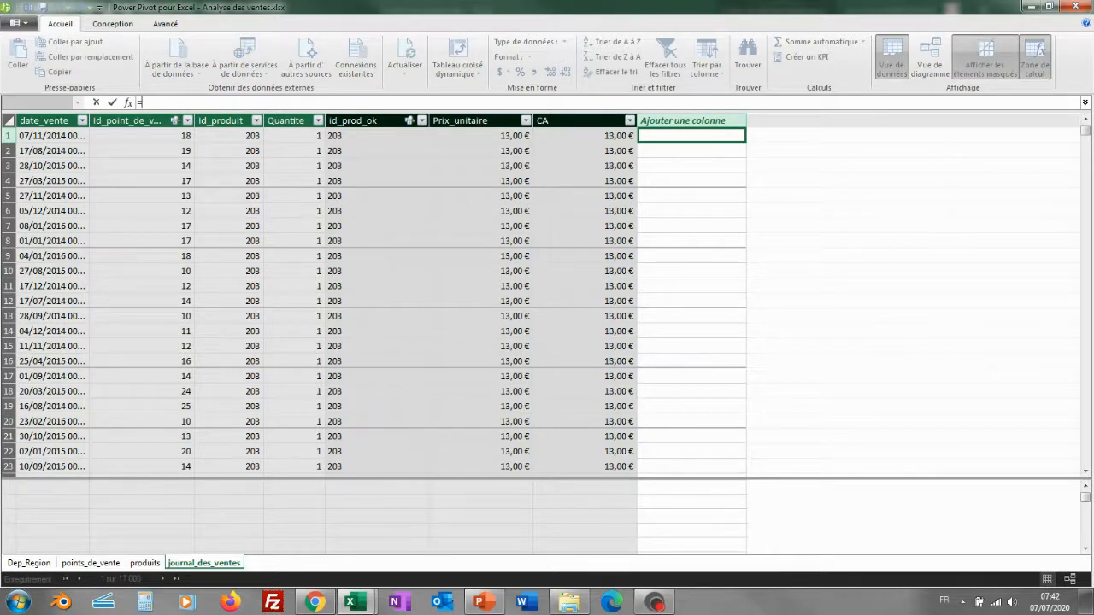
pyautogui.write('mo')
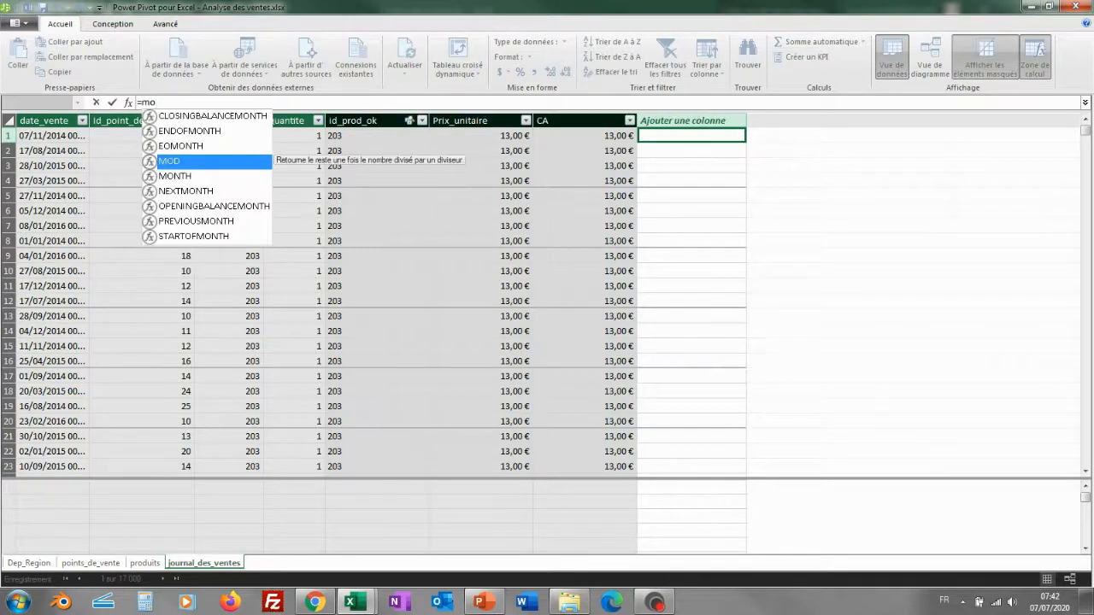
pyautogui.write('n')
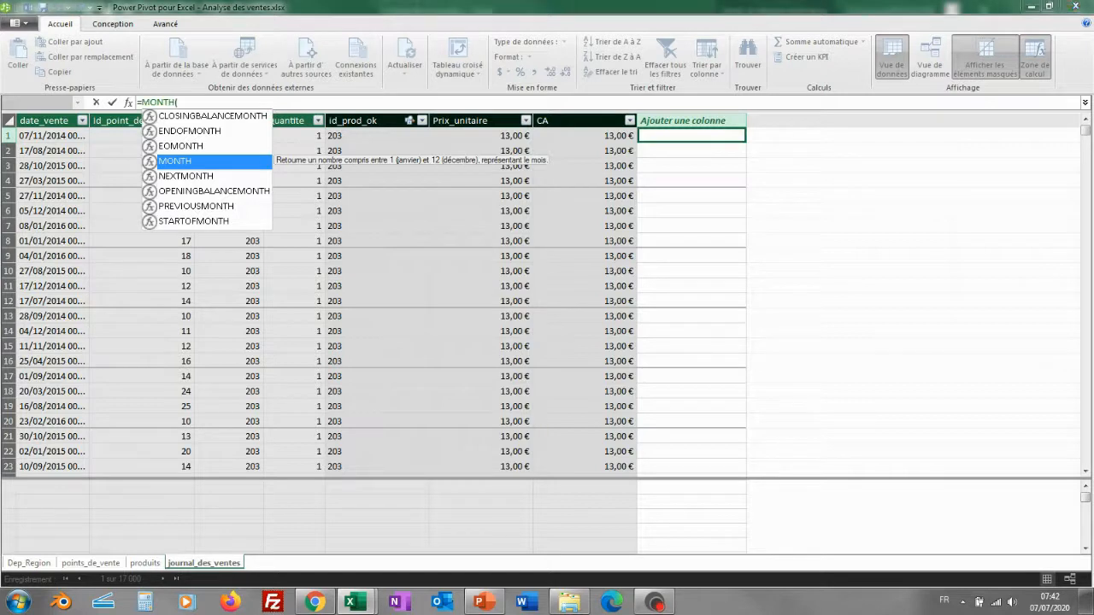
pyautogui.press('Tab')
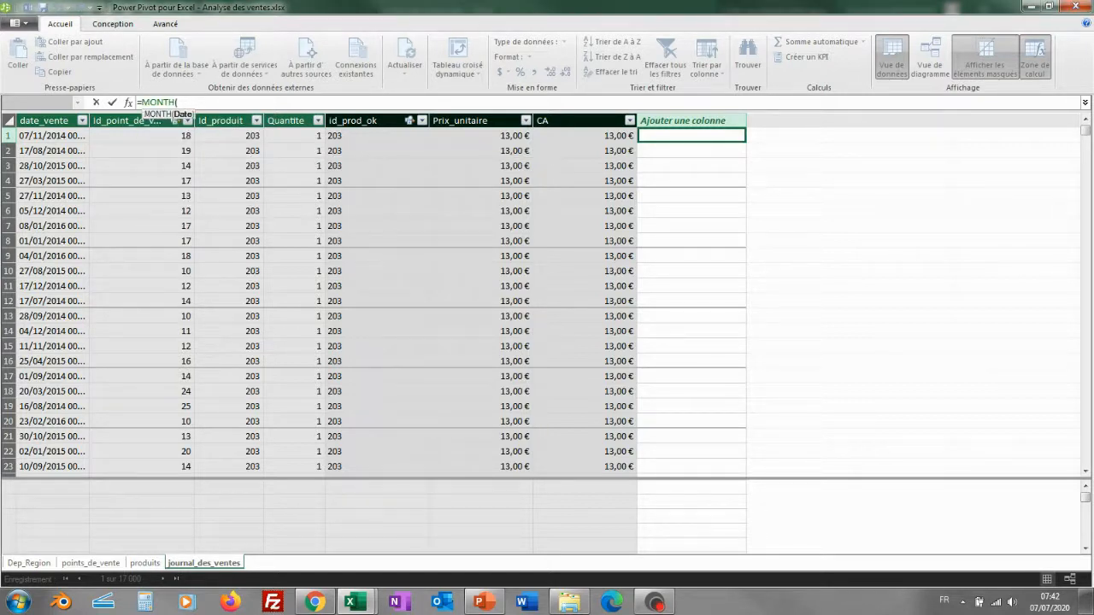
pyautogui.click(57, 135)
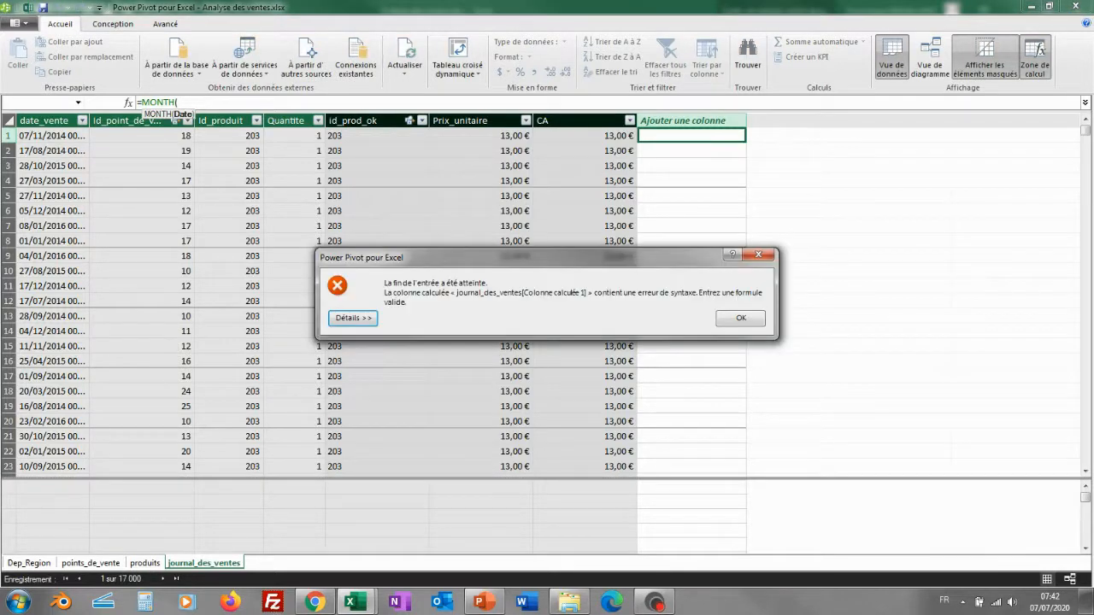
pyautogui.press('Return')
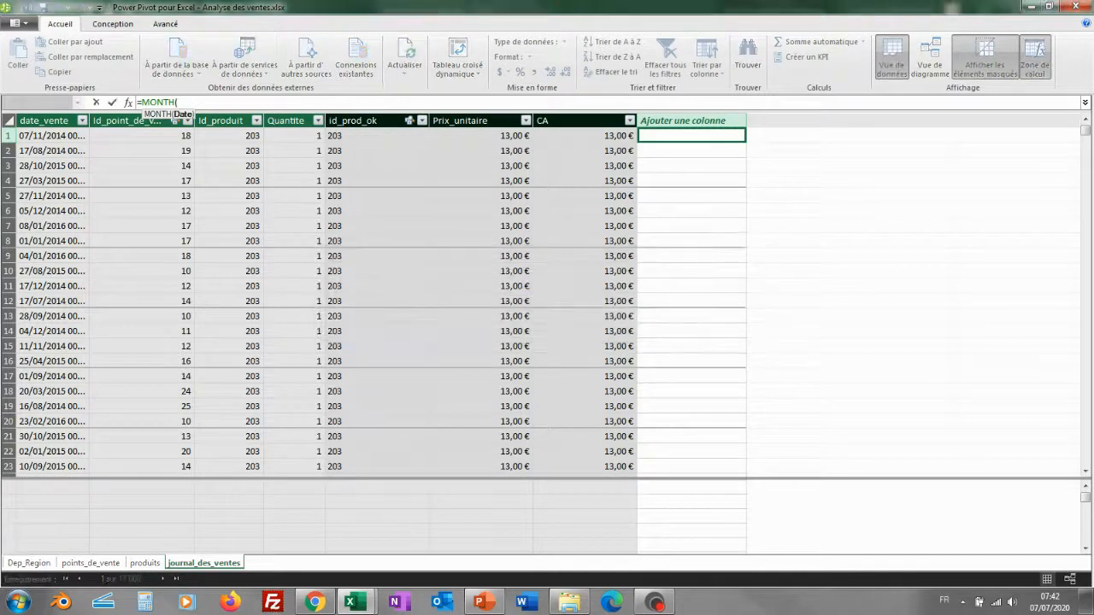
pyautogui.click(55, 122)
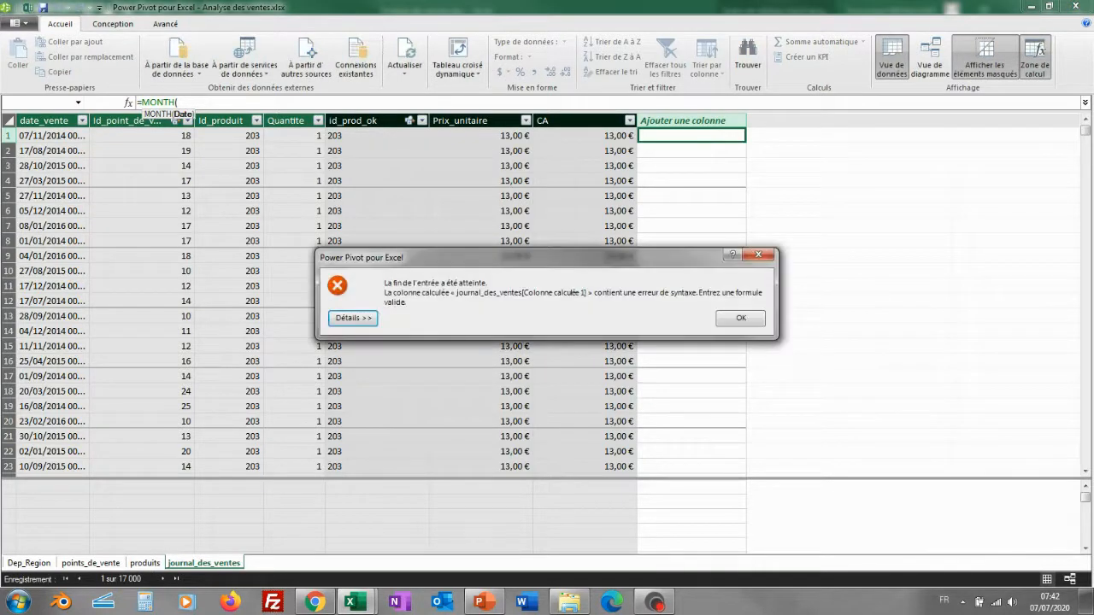
pyautogui.press('Return')
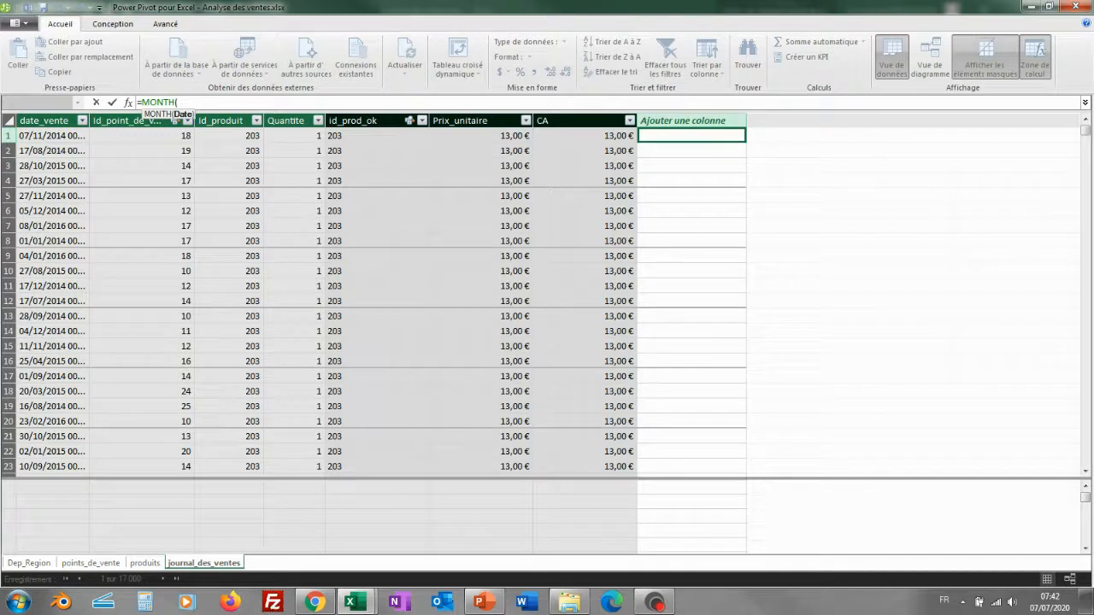
pyautogui.write('[')
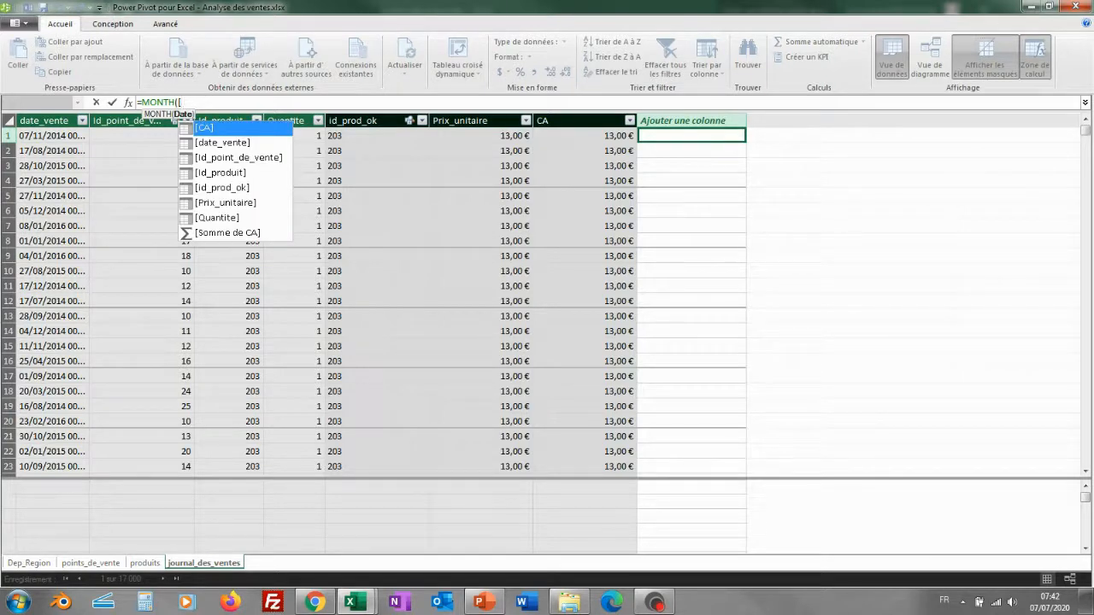
pyautogui.press('Down')
pyautogui.press('Tab')
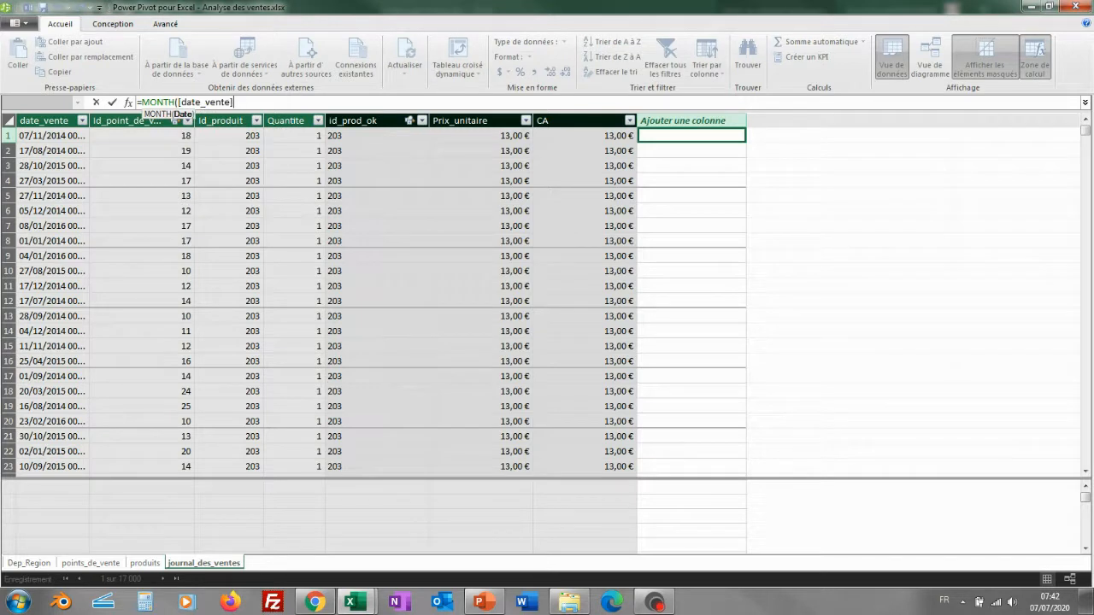
pyautogui.write(')')
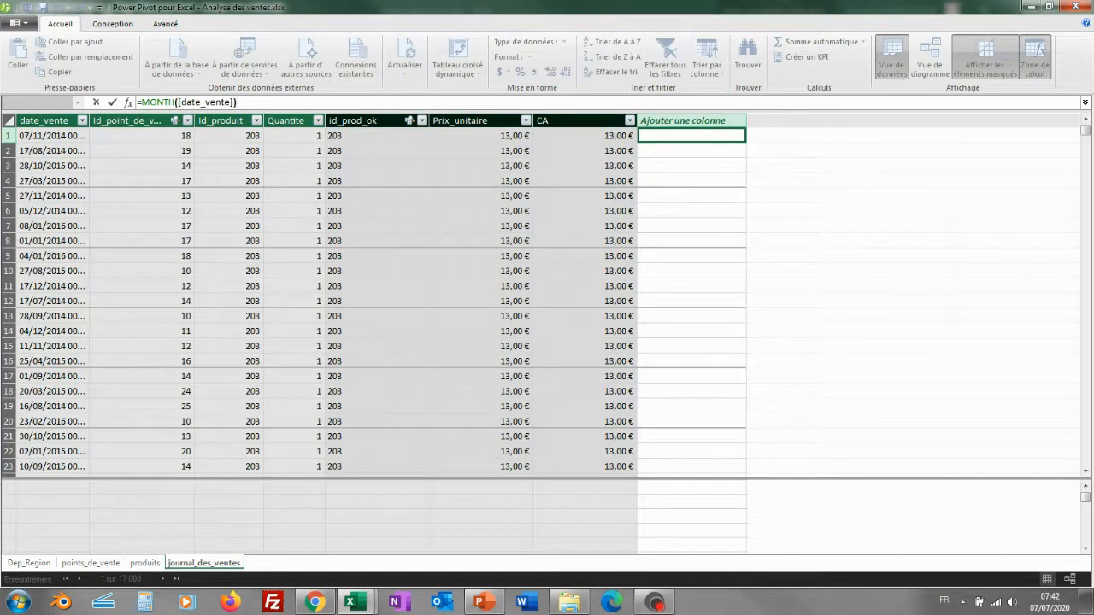
pyautogui.press('Return')
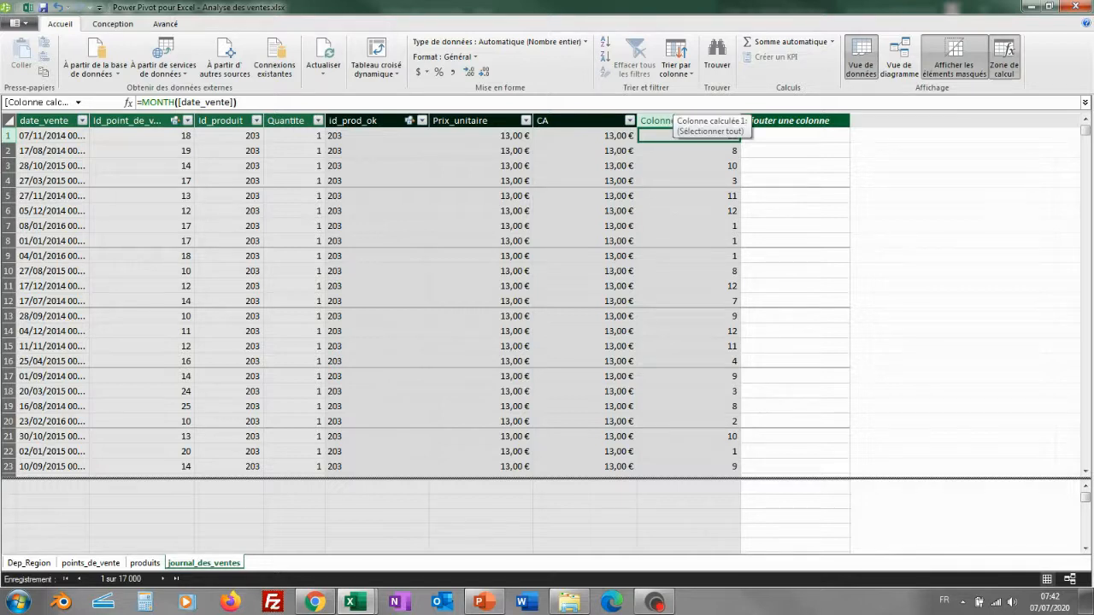
# Rename the new month-number column of journal_des_ventes as num_mois
pyautogui.doubleClick(671, 121)
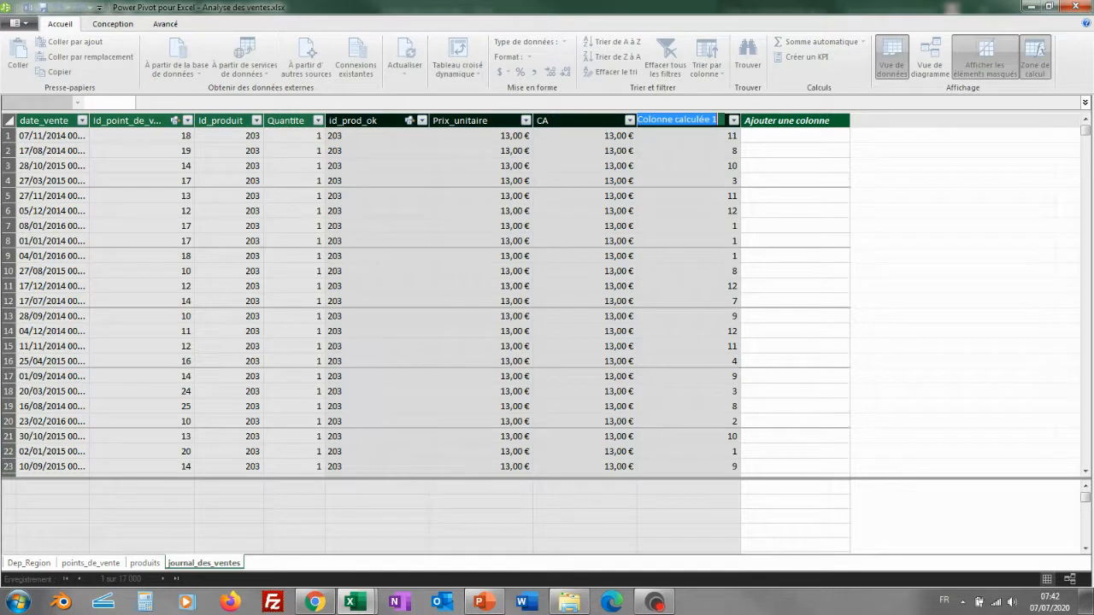
pyautogui.write('num_m')
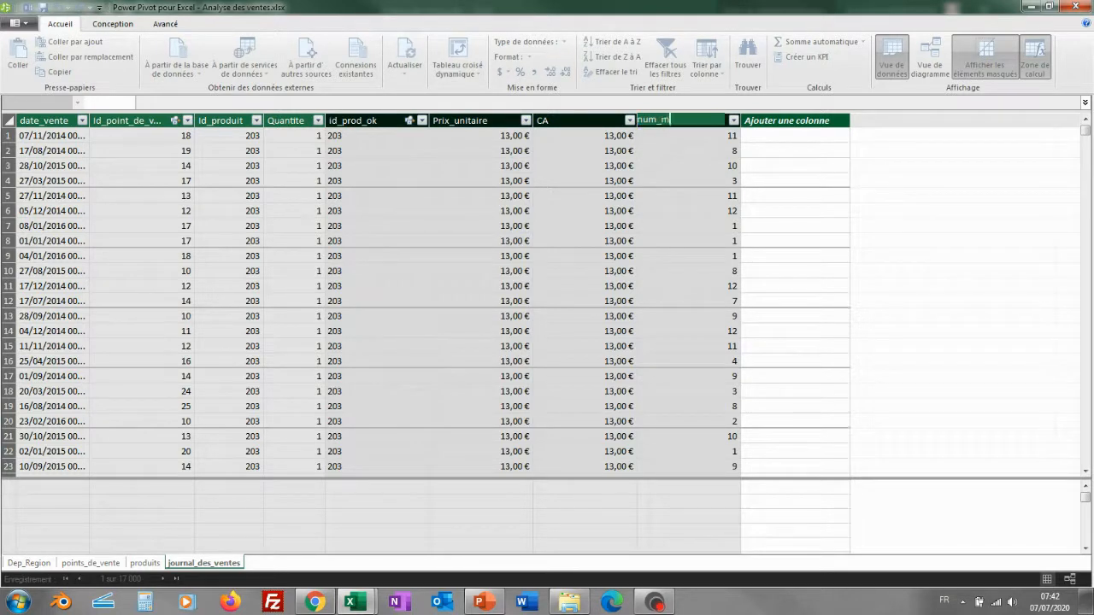
pyautogui.write('outh')
pyautogui.press('BackSpace')
pyautogui.press('BackSpace')
pyautogui.press('BackSpace')
pyautogui.write('is')
pyautogui.press('Return')
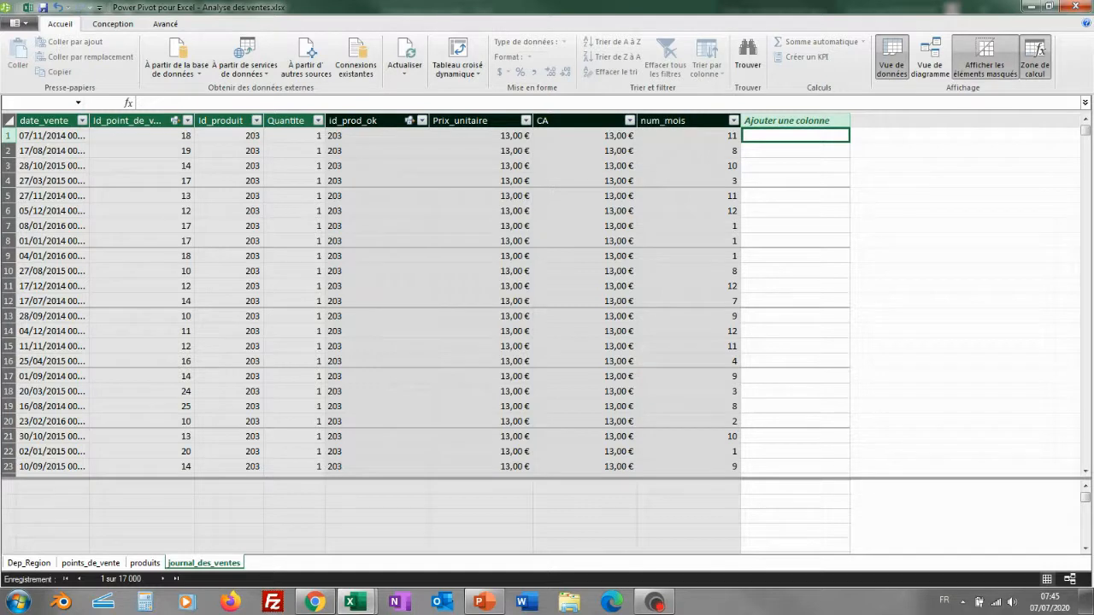
# Add a calculated column beside num_mois with the formula =FORMAT([date_vente];"mmmm")
pyautogui.write('=fo')
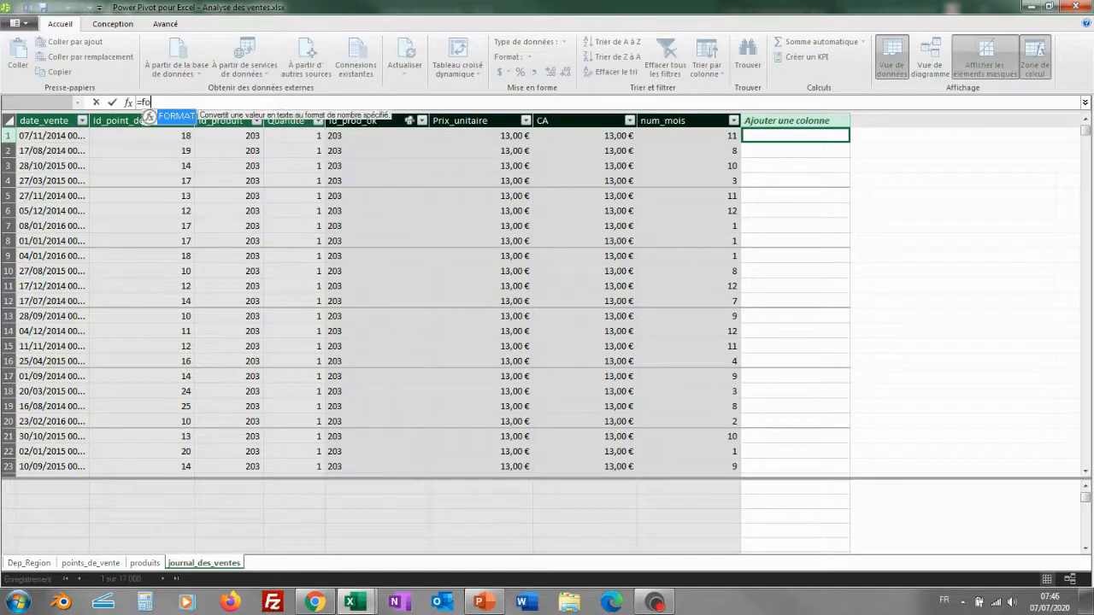
pyautogui.write('r')
pyautogui.press('Tab')
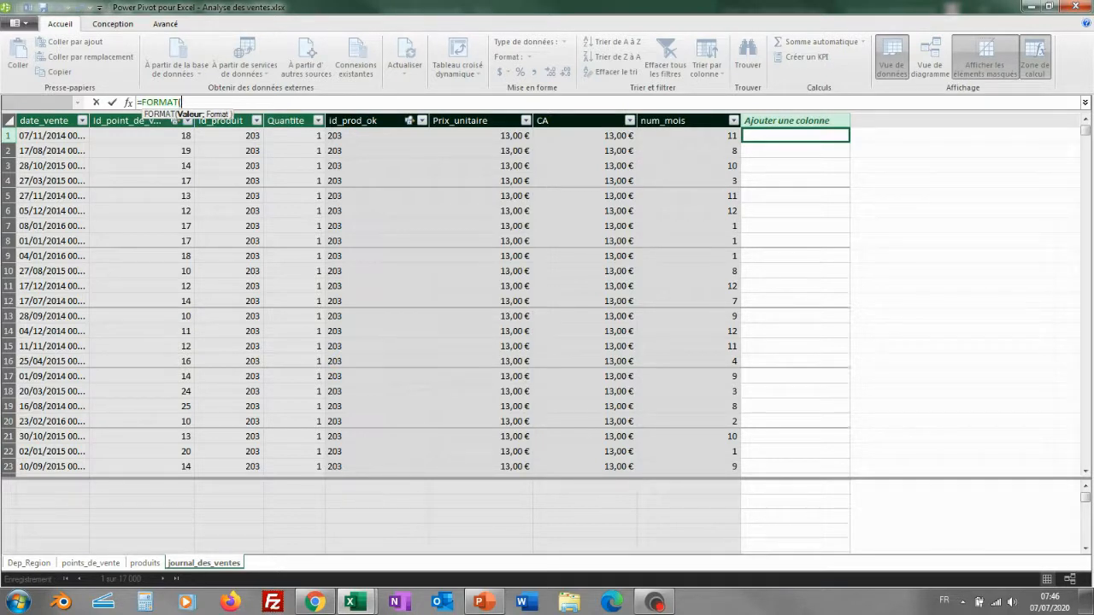
pyautogui.write('[')
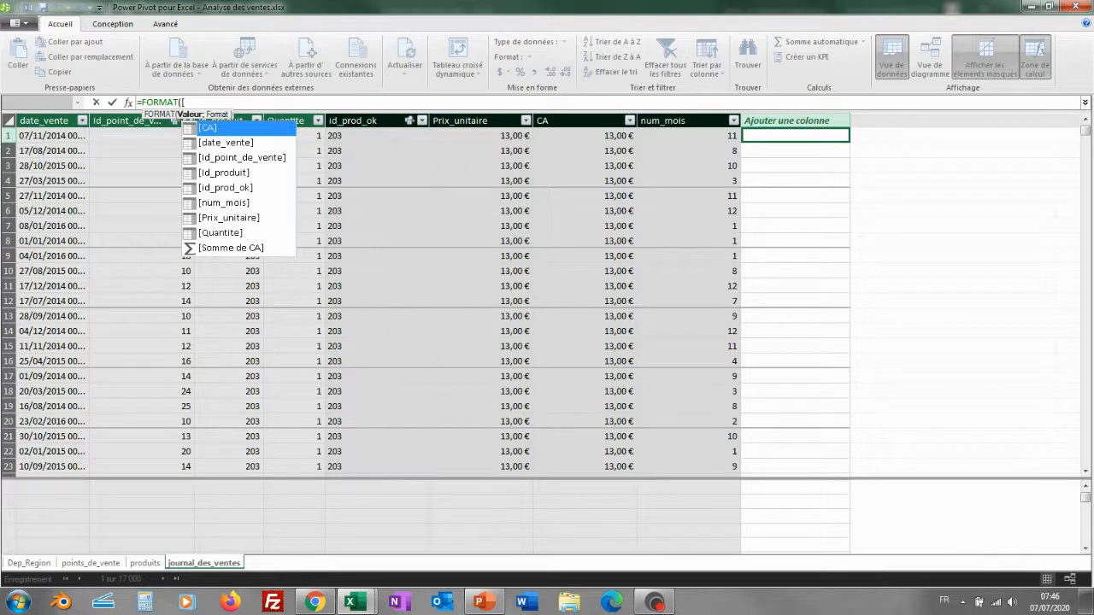
pyautogui.press('Down')
pyautogui.press('Tab')
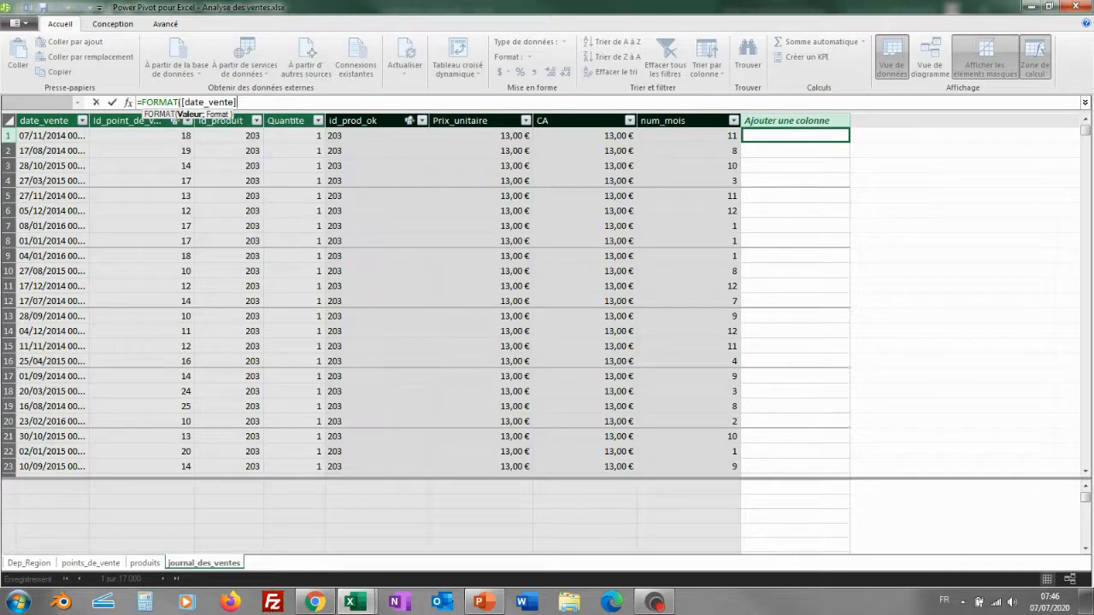
pyautogui.write(';')
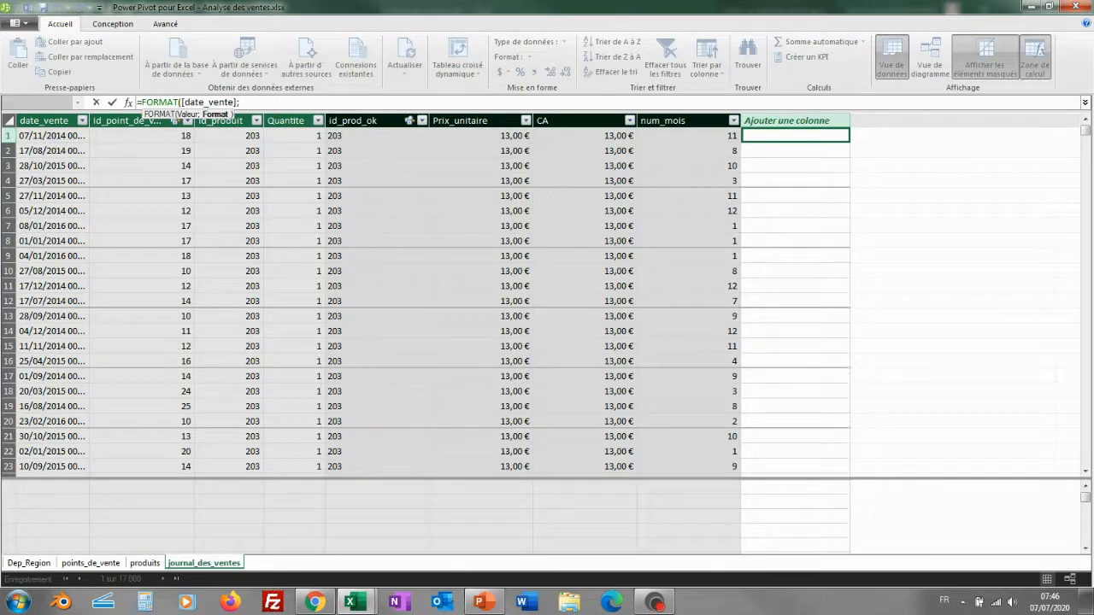
pyautogui.write('"m')
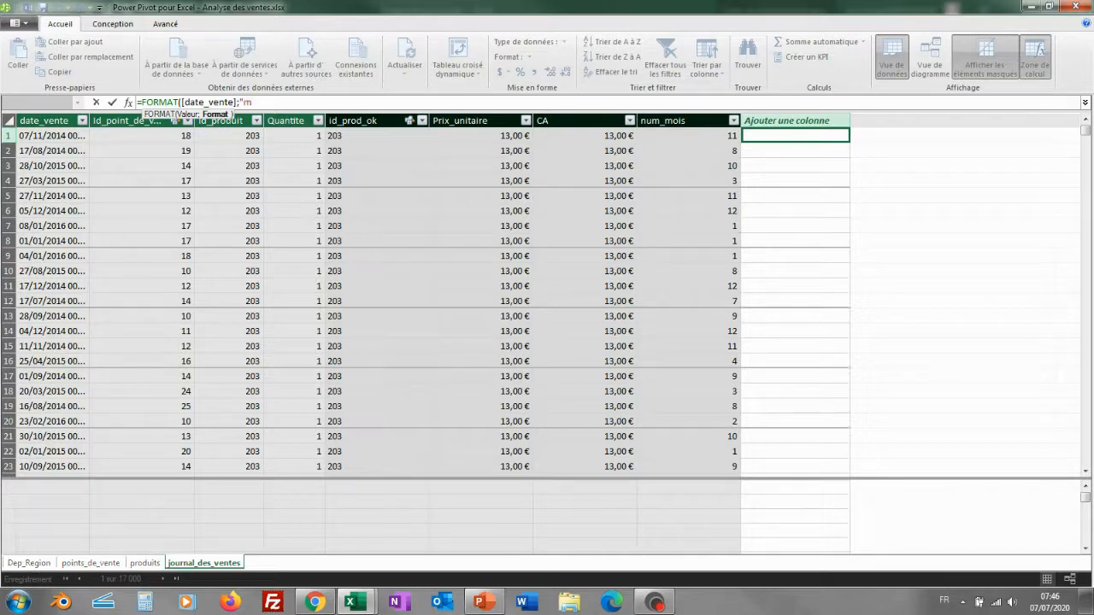
pyautogui.write('mm')
pyautogui.write('m"')
pyautogui.write(')')
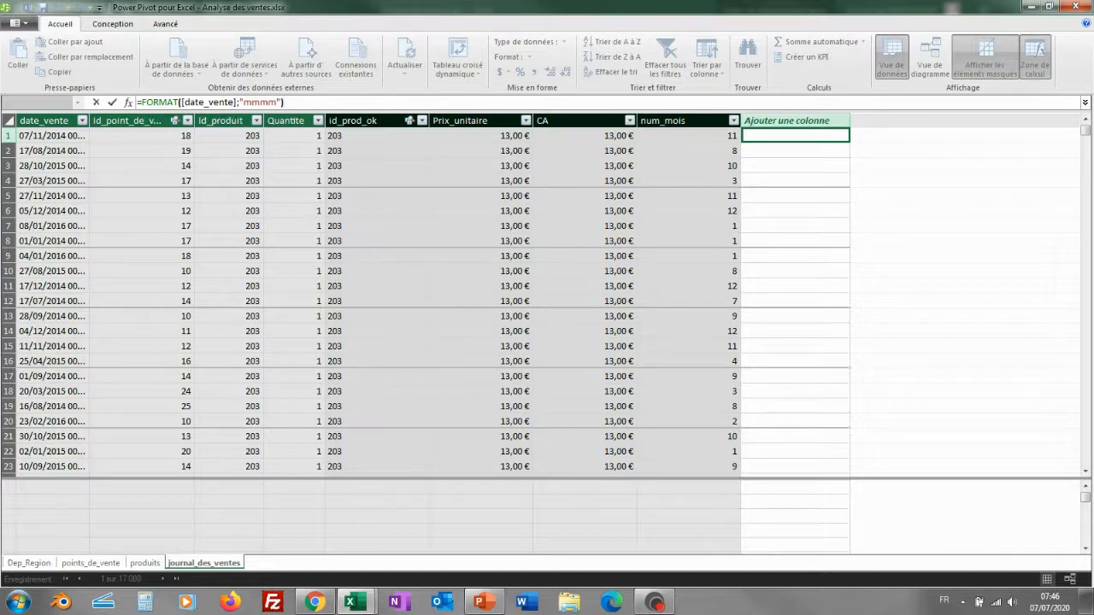
pyautogui.press('Return')
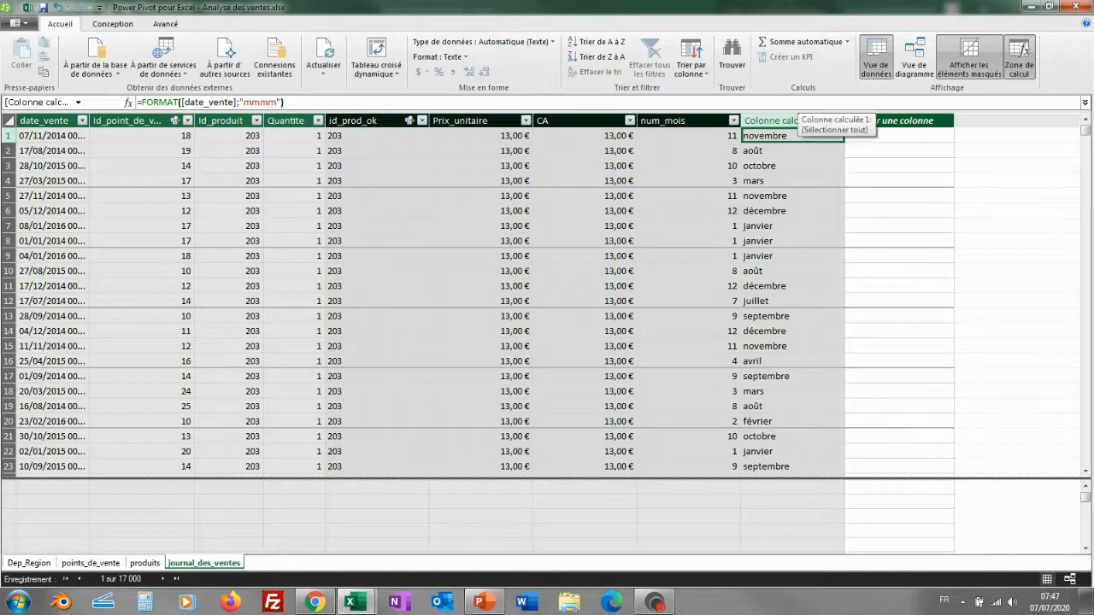
# Rename the new month-name column of journal_des_ventes as mois_vente
pyautogui.doubleClick(804, 121)
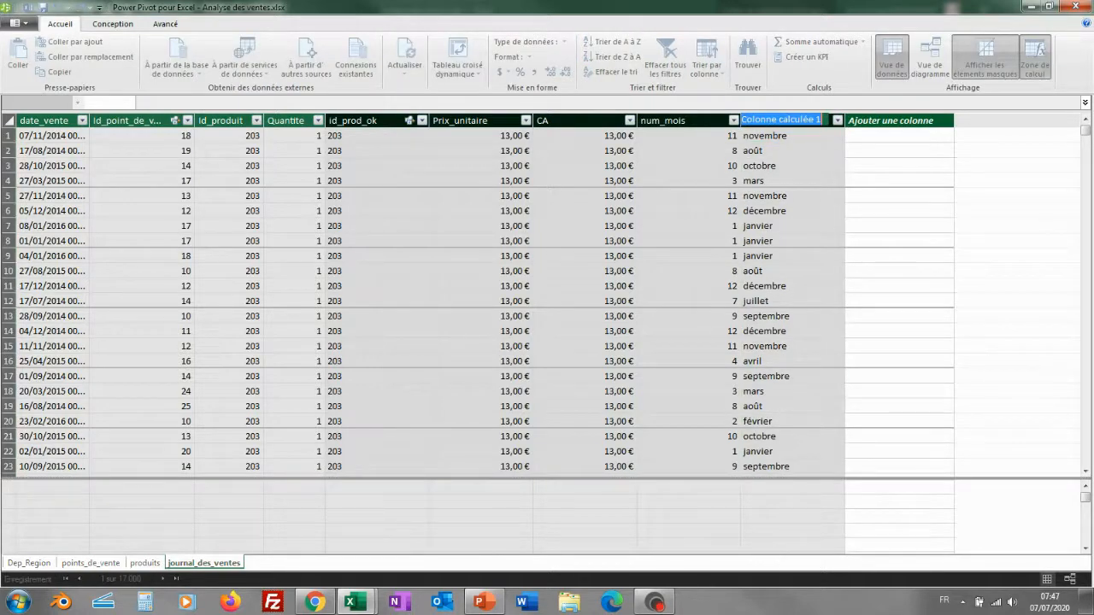
pyautogui.write('moi')
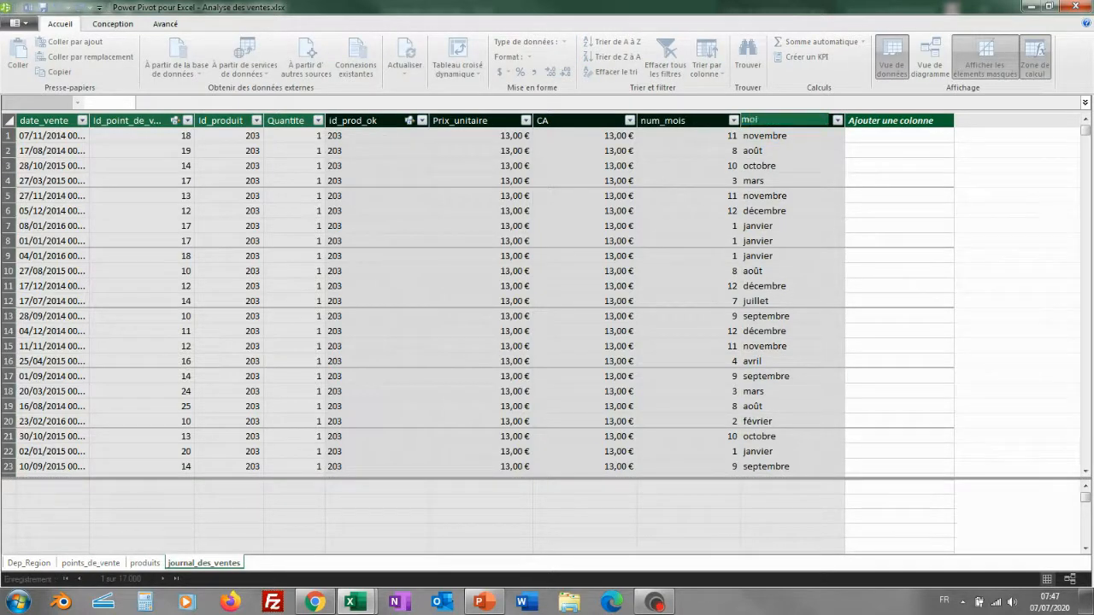
pyautogui.write('s_vente')
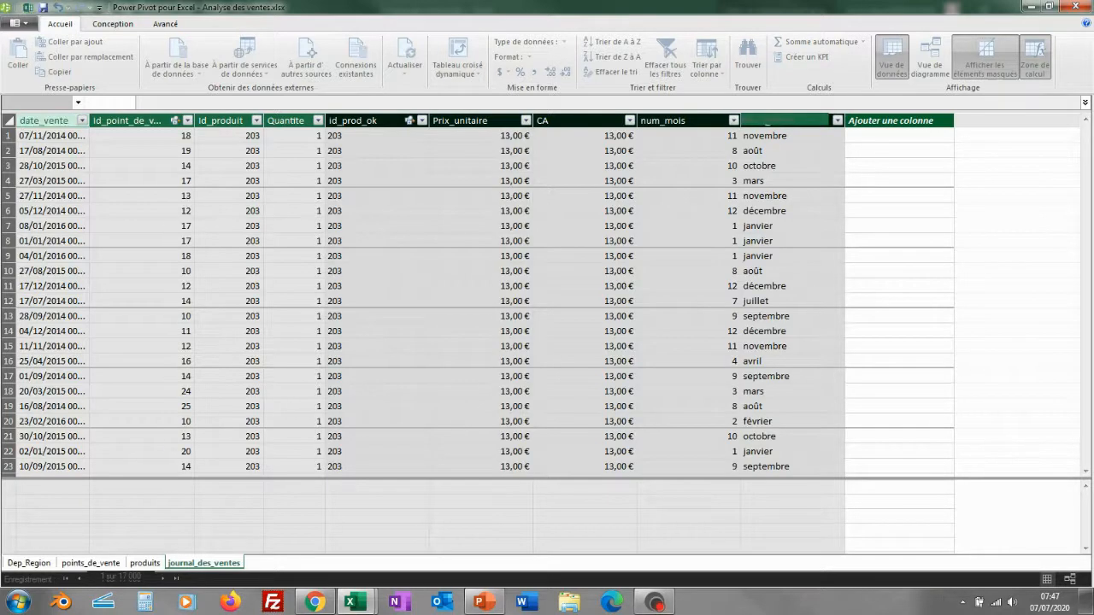
pyautogui.press('Return')
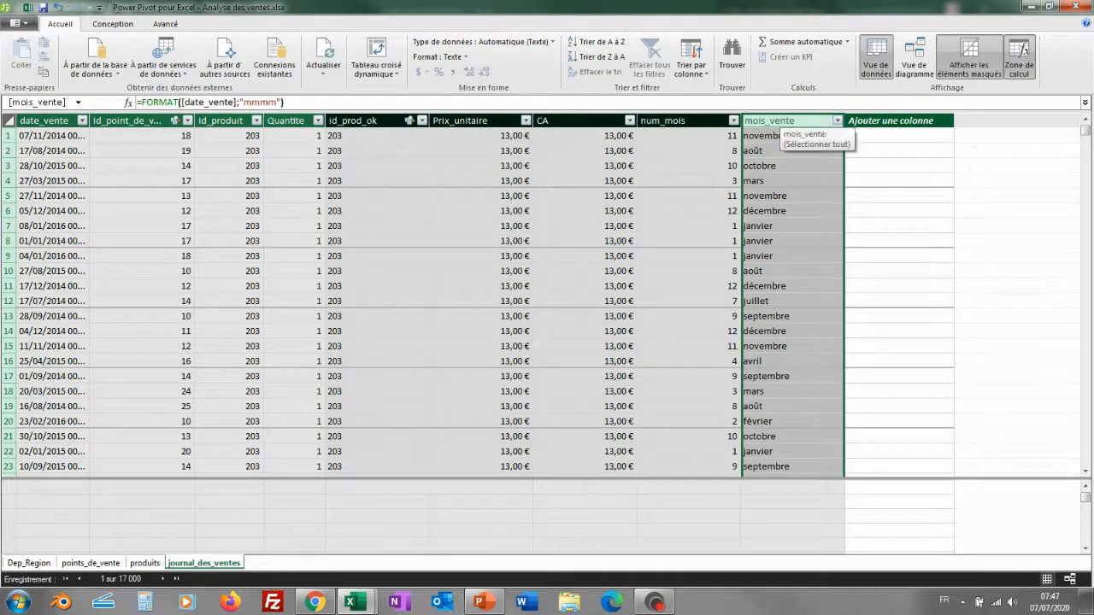
# Set the mois_vente column to sort by the num_mois column
pyautogui.click(837, 120)
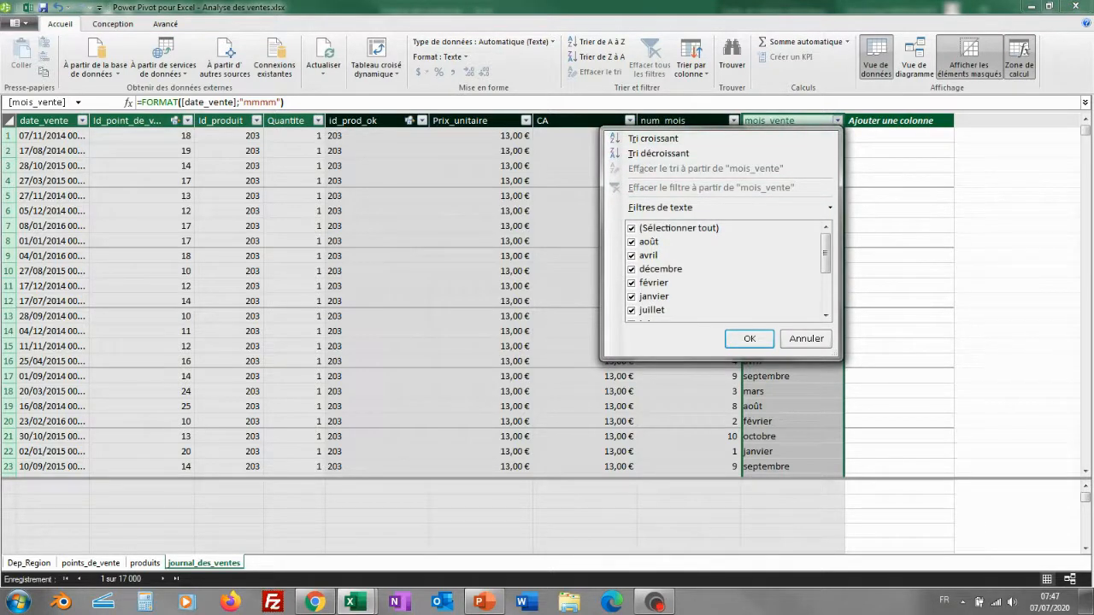
pyautogui.press('Return')
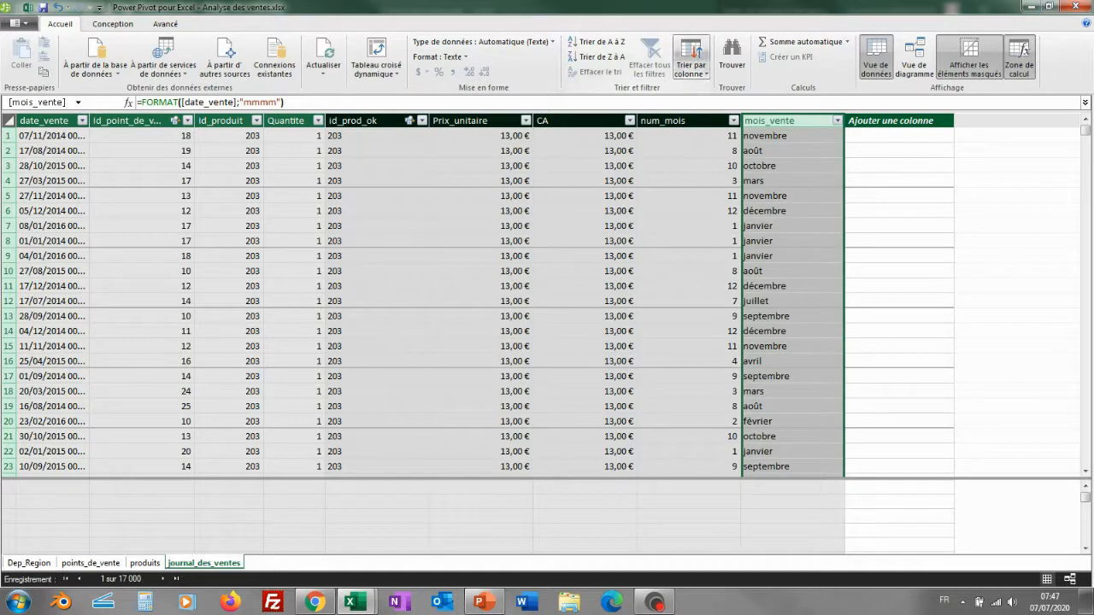
pyautogui.click(691, 65)
pyautogui.click(727, 88)
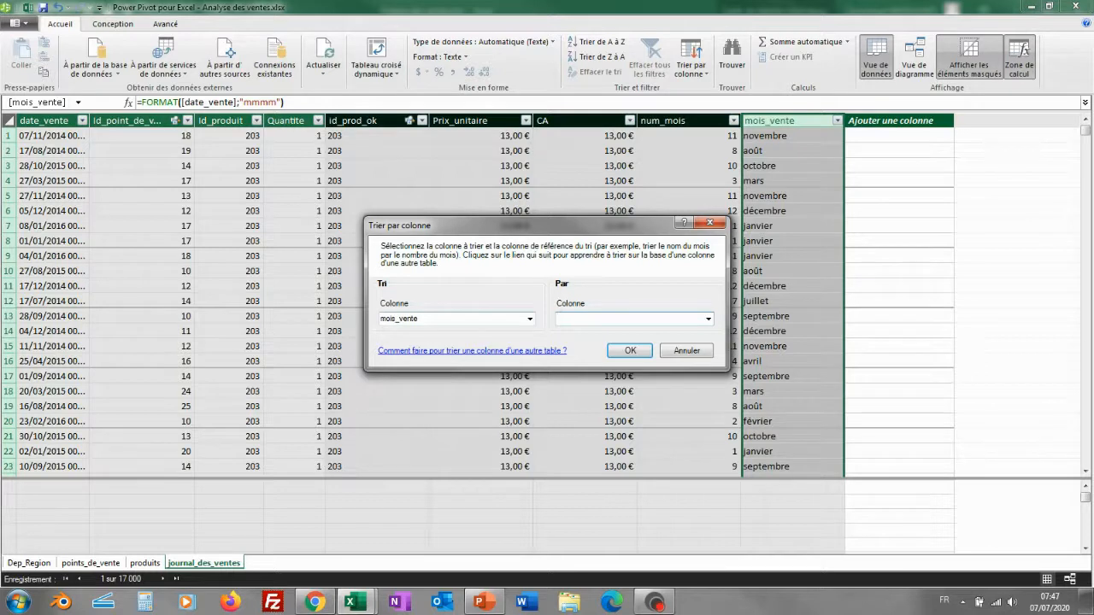
pyautogui.click(708, 319)
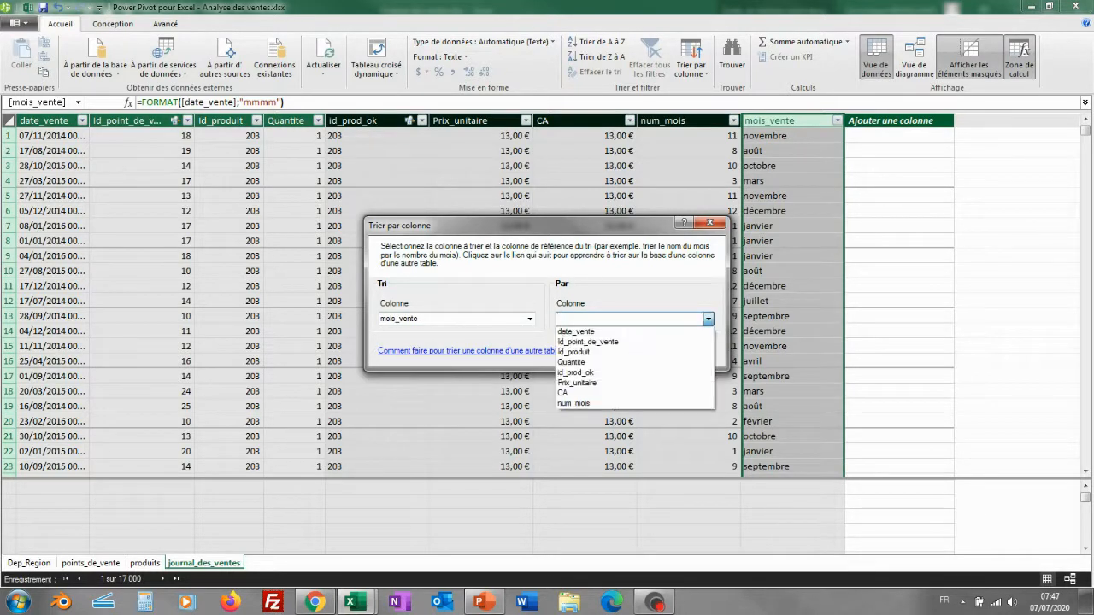
pyautogui.click(573, 403)
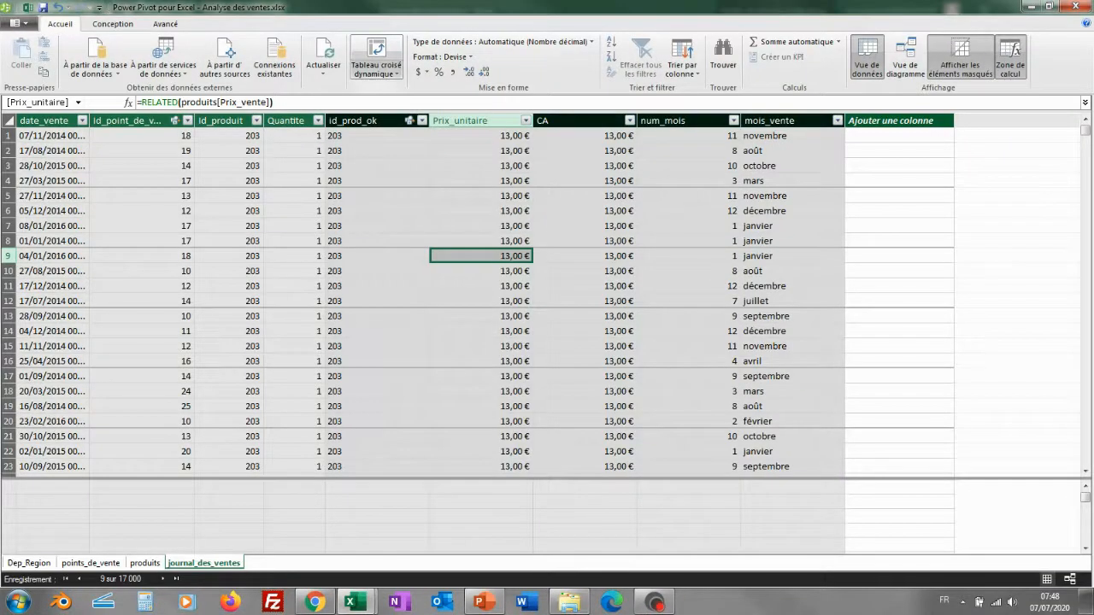
# Insert a pivot chart from the data model into the existing worksheet Feuil1 at cell J3
pyautogui.click(376, 60)
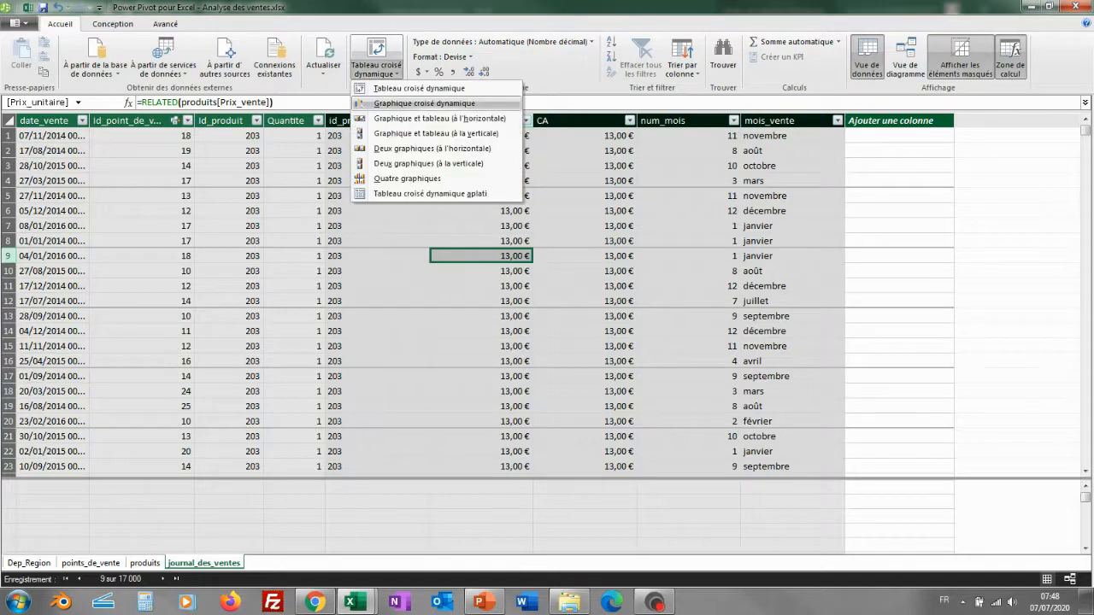
pyautogui.click(425, 102)
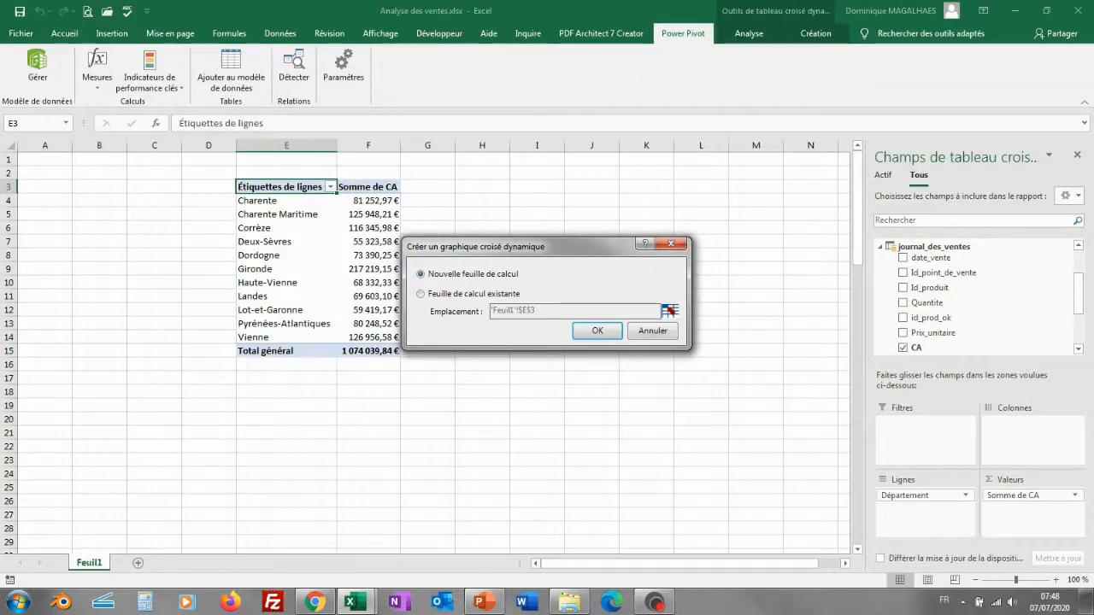
pyautogui.click(421, 294)
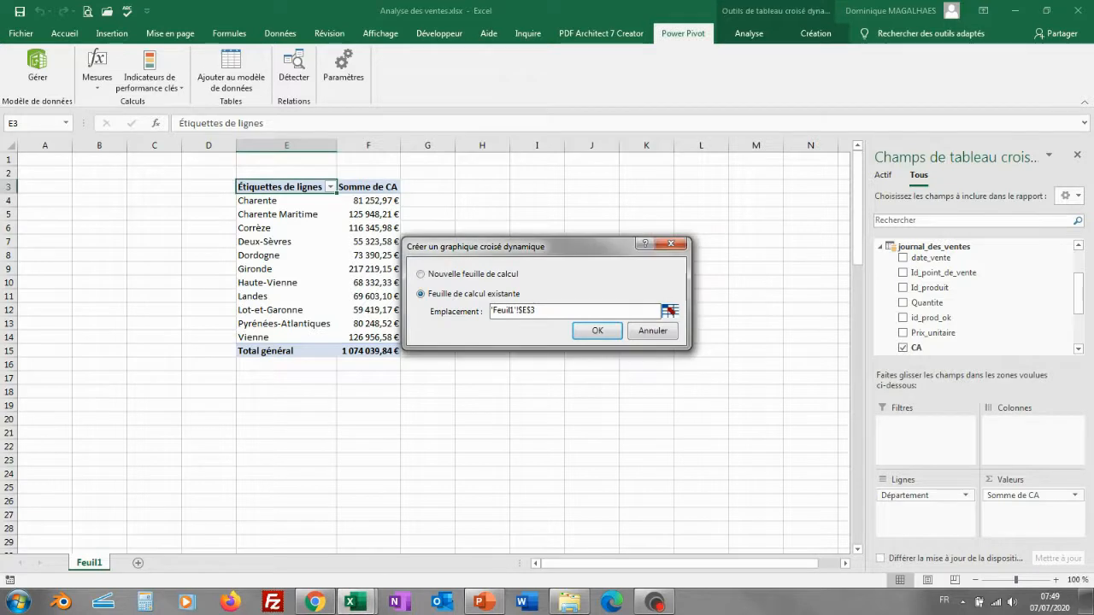
pyautogui.moveTo(513, 246); pyautogui.dragTo(662, 337)
pyautogui.click(818, 402)
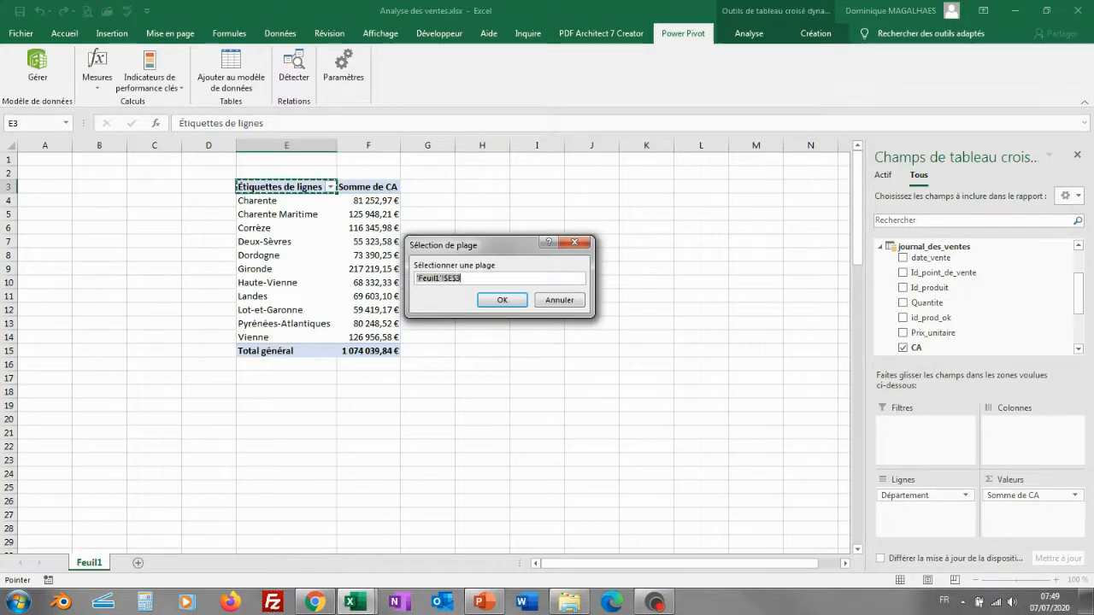
pyautogui.click(591, 187)
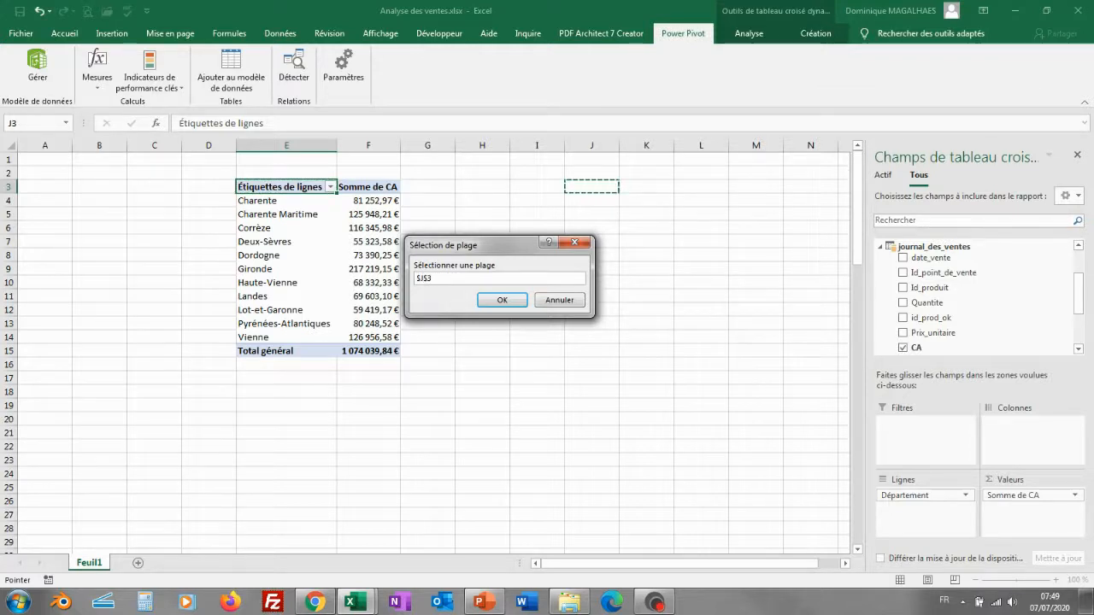
pyautogui.click(502, 299)
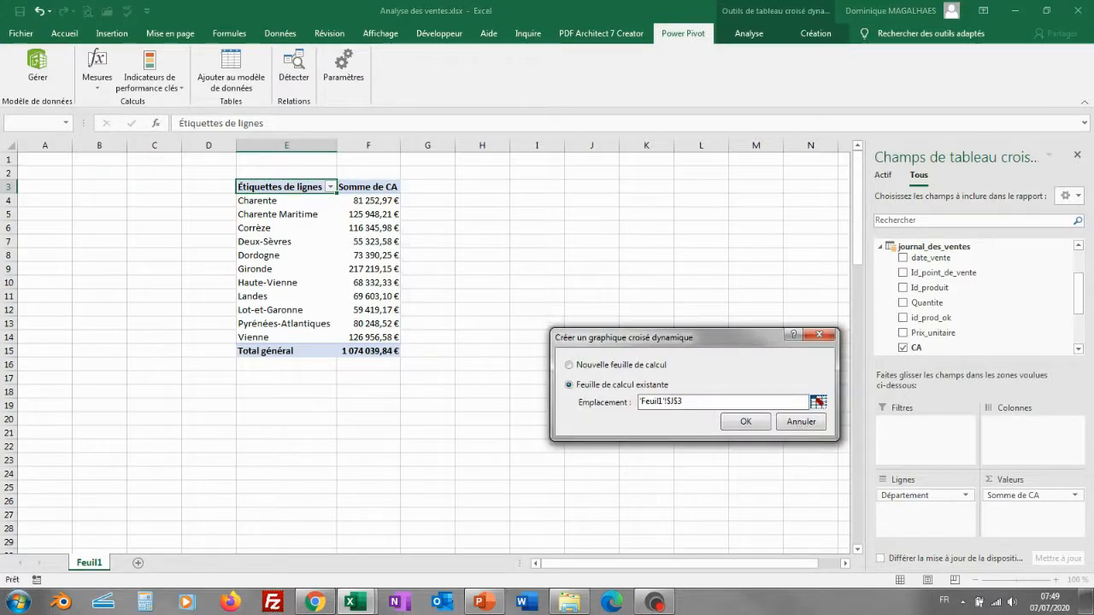
pyautogui.click(745, 421)
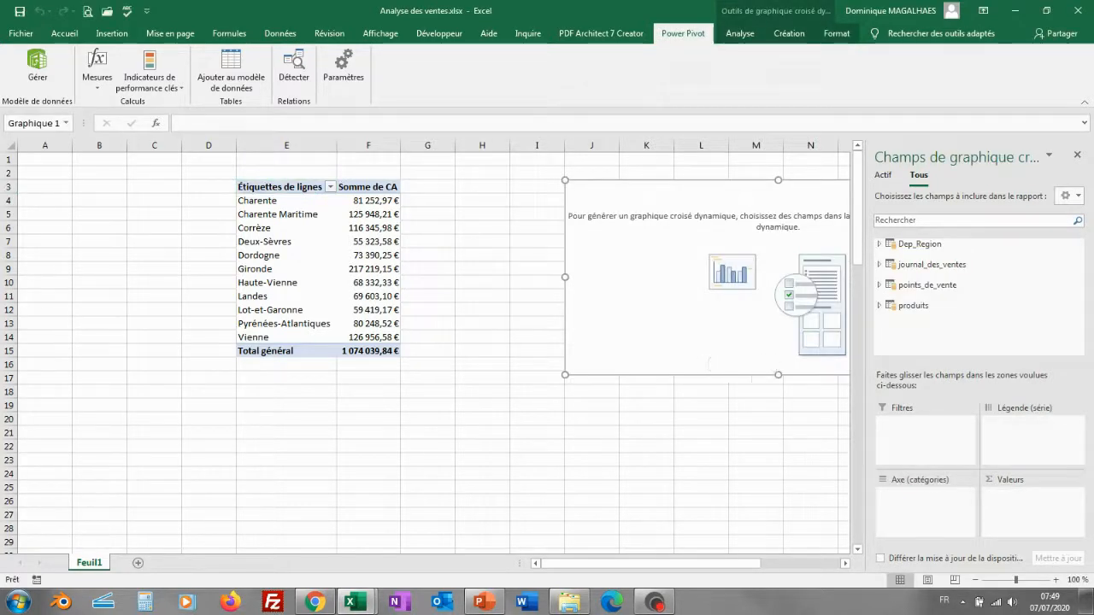
pyautogui.hscroll(5, 434, 350)
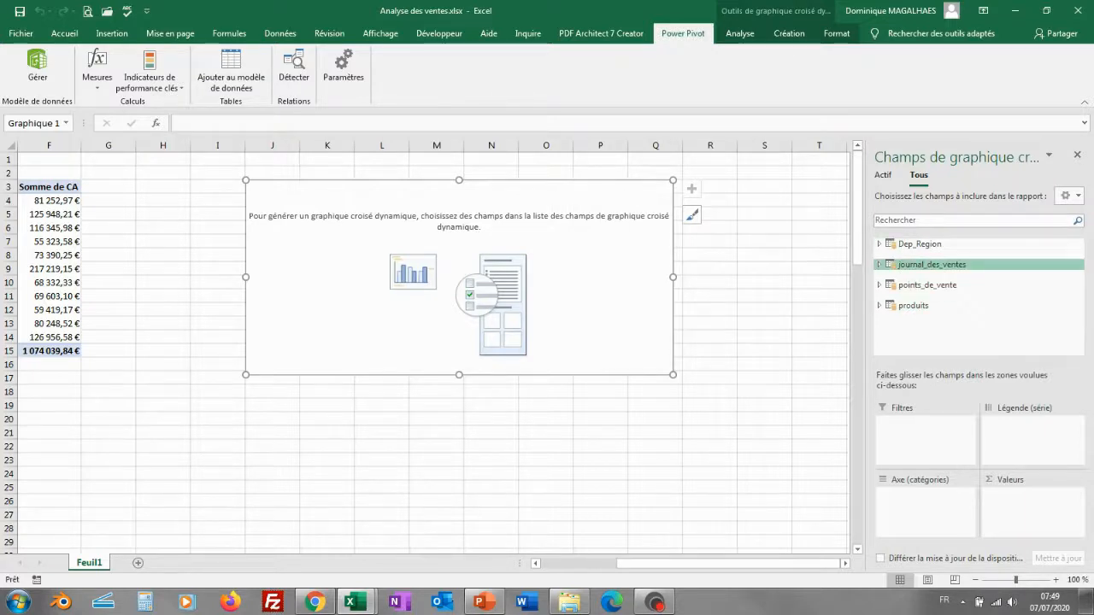
# Build the pivot chart from journal_des_ventes with mois_vente on the category axis and the sum of CA as values
pyautogui.click(879, 265)
pyautogui.scroll(-3, 974, 295)
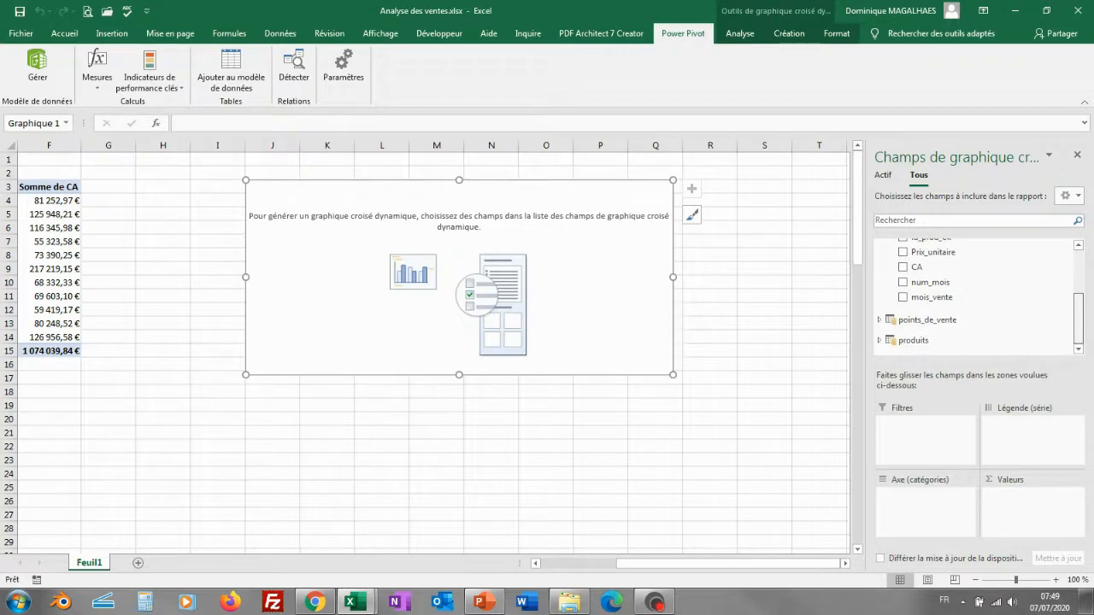
pyautogui.scroll(2, 974, 295)
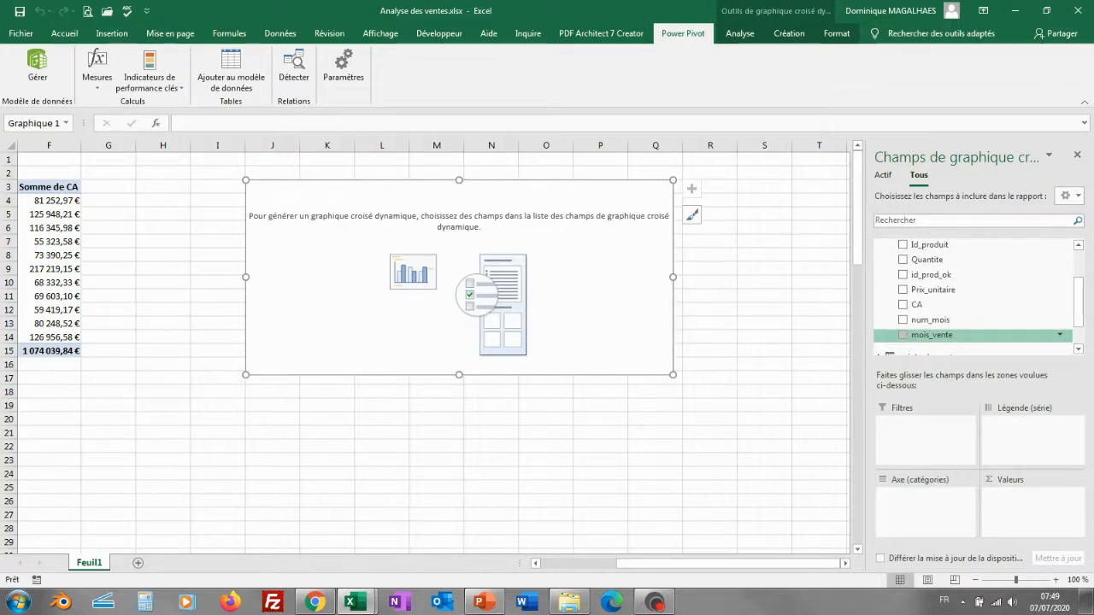
pyautogui.moveTo(932, 335); pyautogui.dragTo(1025, 431)
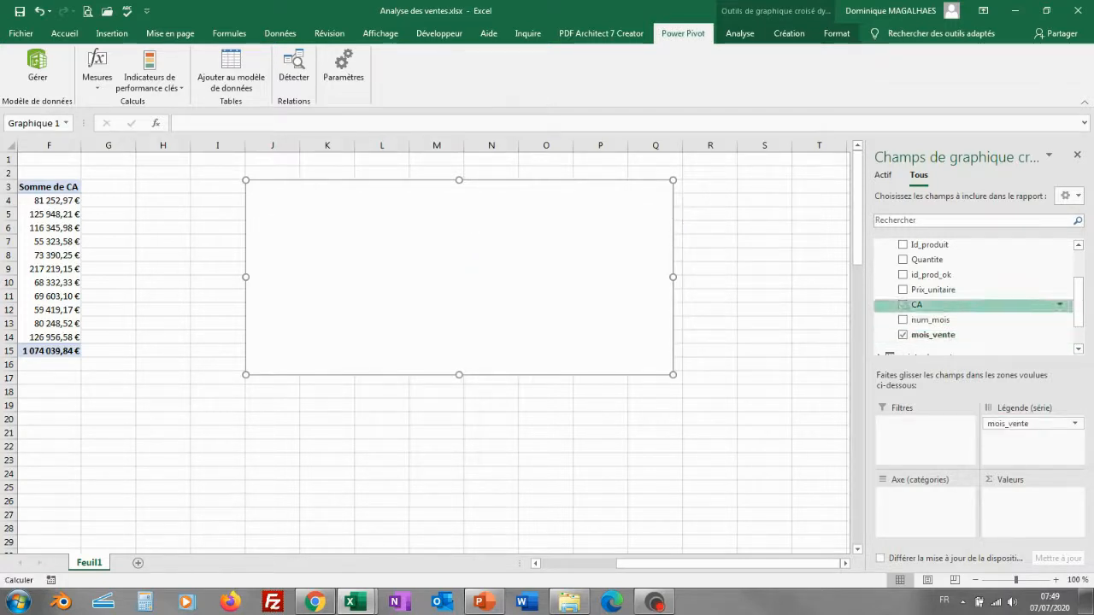
pyautogui.moveTo(917, 305); pyautogui.dragTo(1023, 511)
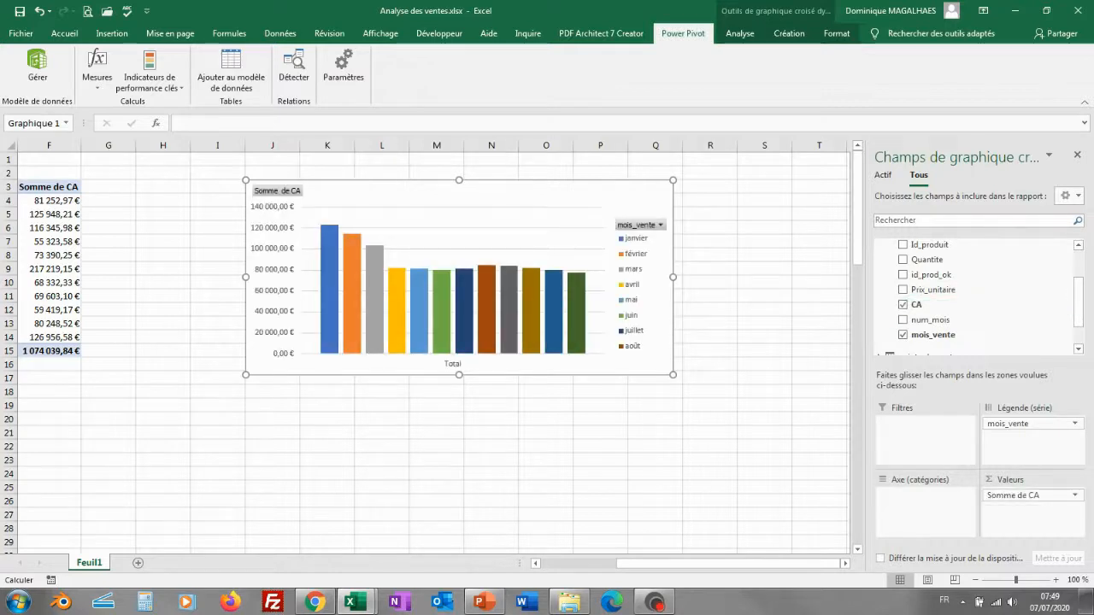
pyautogui.moveTo(1008, 424); pyautogui.dragTo(926, 510)
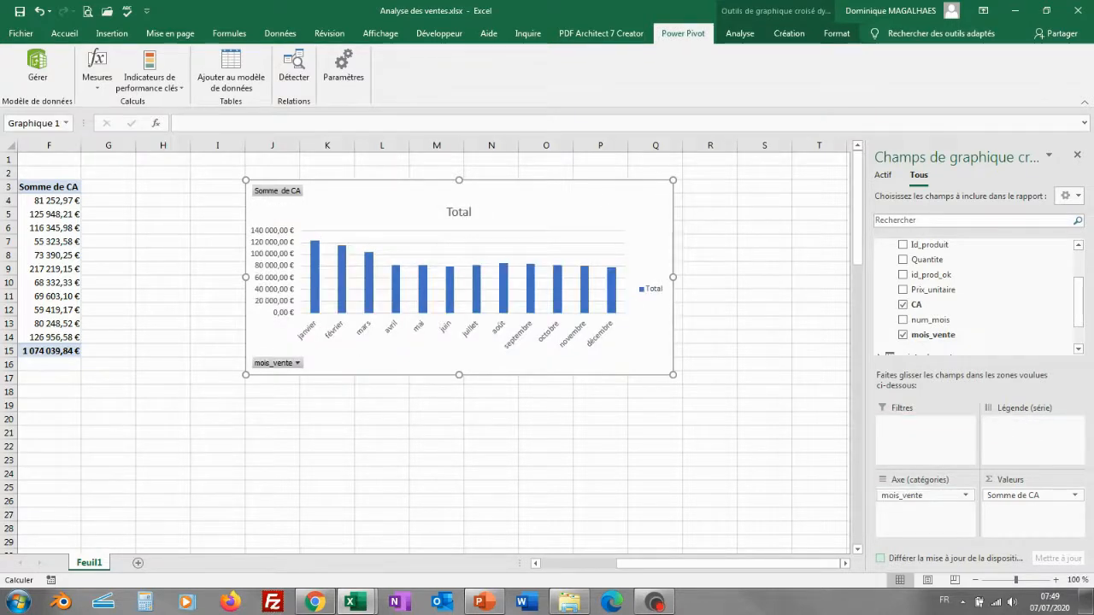
pyautogui.moveTo(923, 496)
pyautogui.mouseDown()
pyautogui.moveTo(1025, 419)
pyautogui.moveTo(927, 495)
pyautogui.mouseUp()
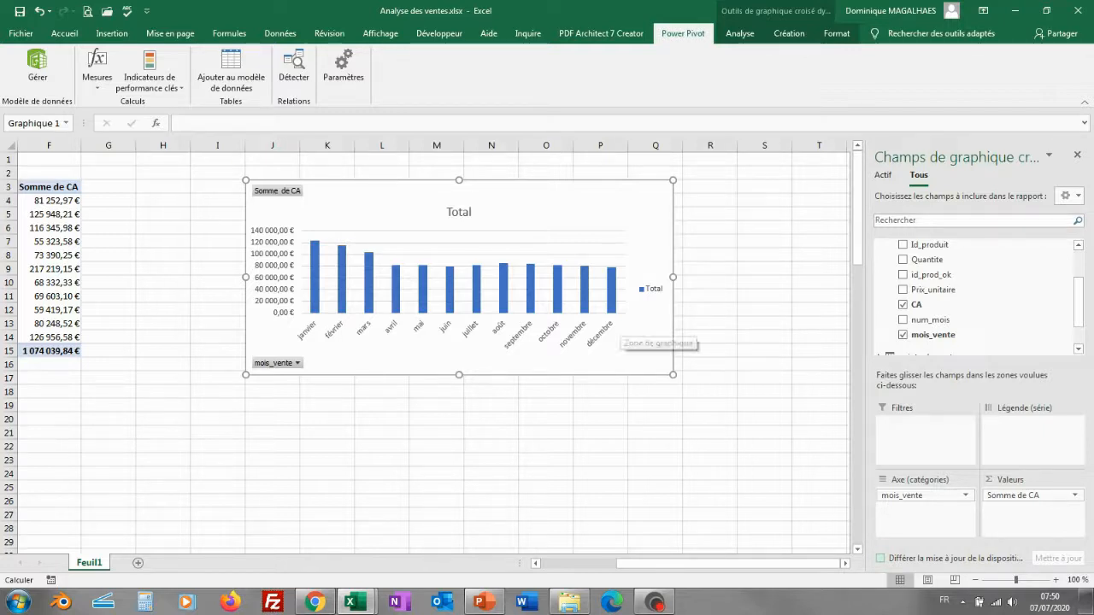
# Delete the pivot chart's legend and change its title to "Chiffres d'affaires par mois"
pyautogui.click(652, 288)
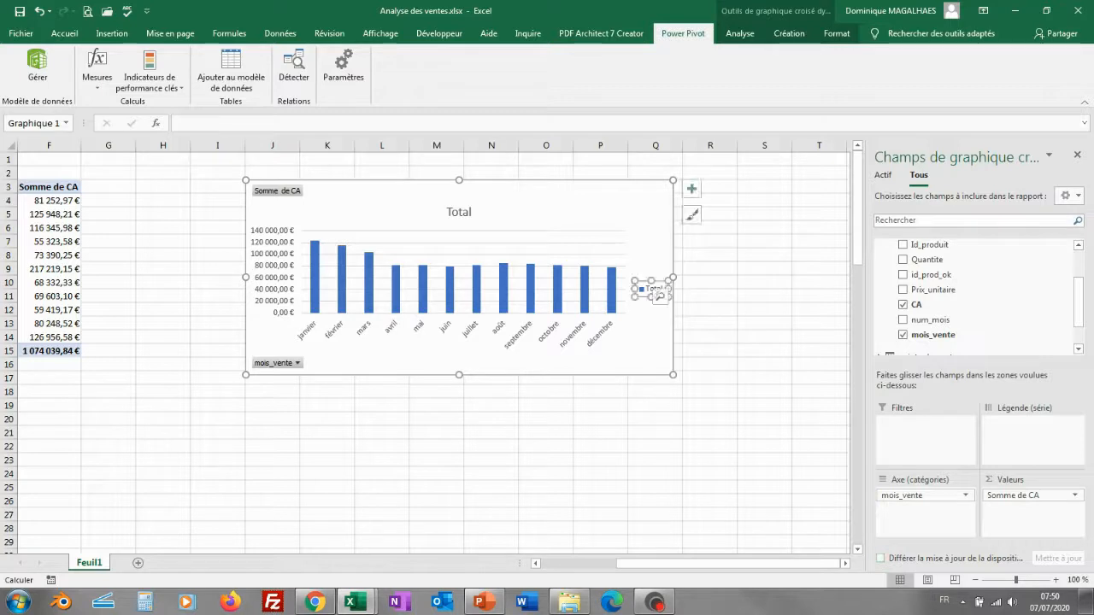
pyautogui.press('Delete')
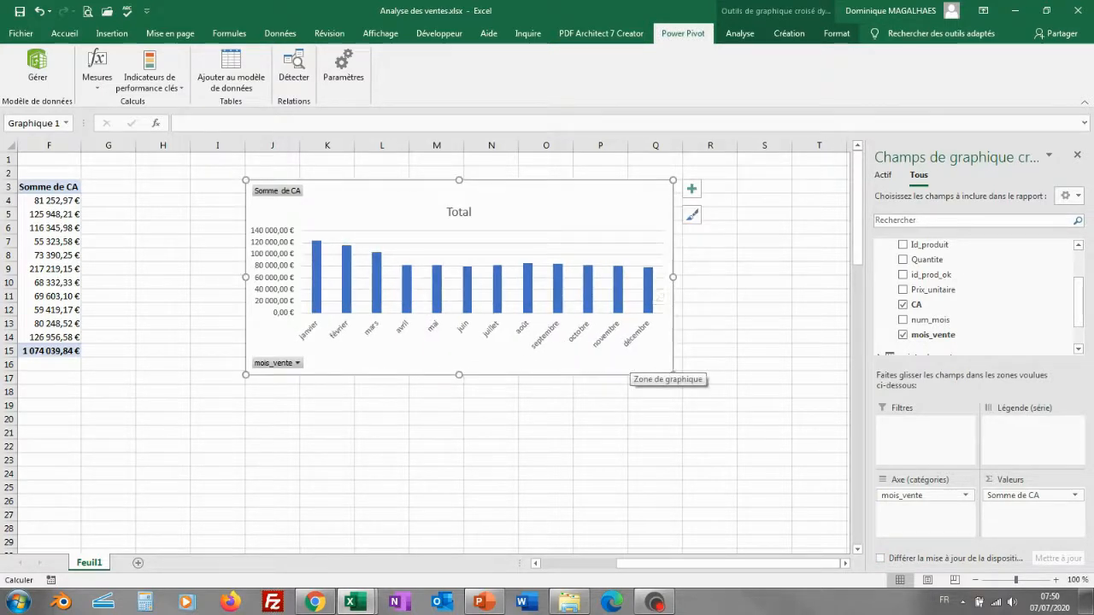
pyautogui.click(470, 211)
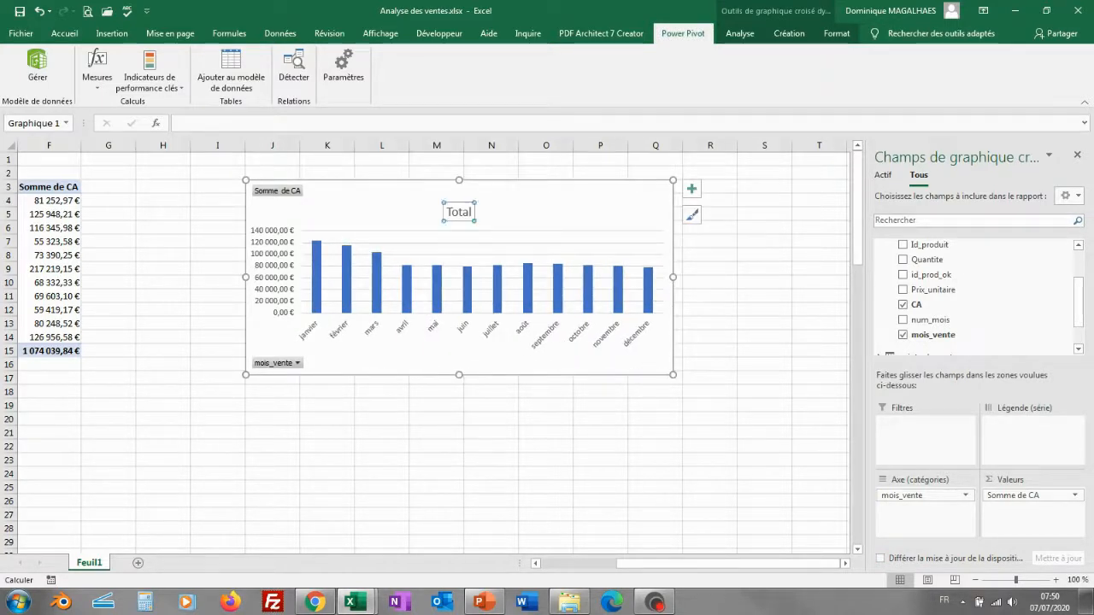
pyautogui.click(471, 212)
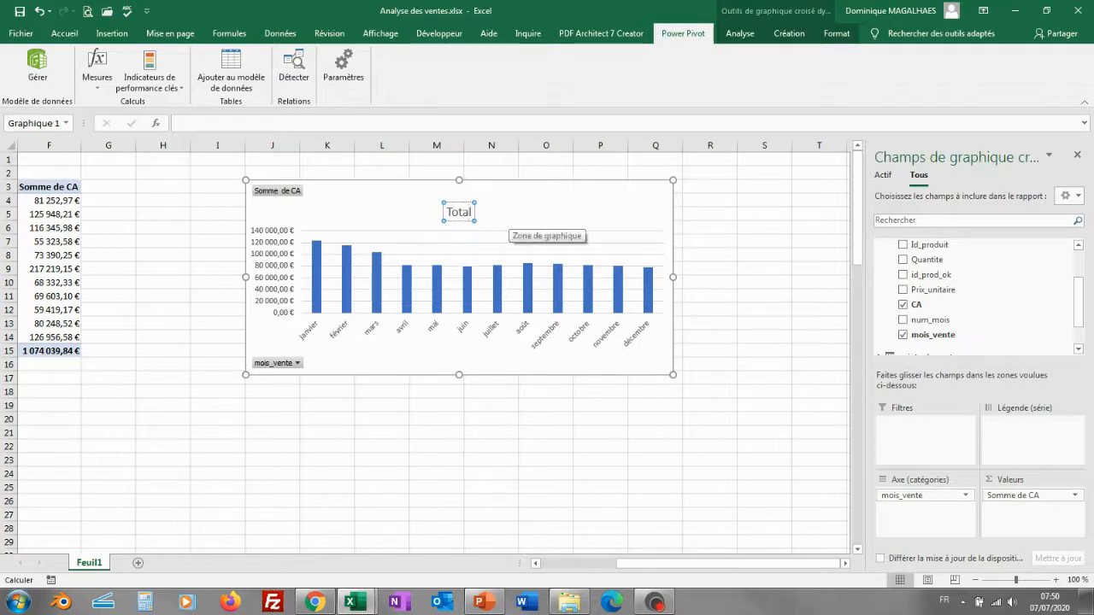
pyautogui.press('BackSpace')
pyautogui.press('BackSpace')
pyautogui.press('BackSpace')
pyautogui.press('BackSpace')
pyautogui.press('BackSpace')
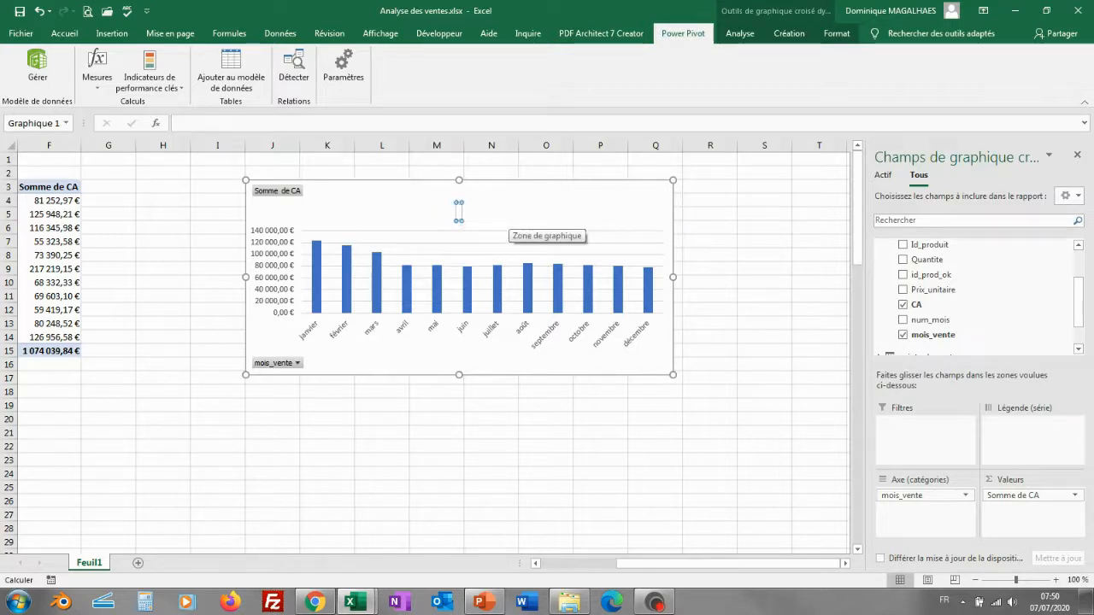
pyautogui.write("Chiffres d'affaires")
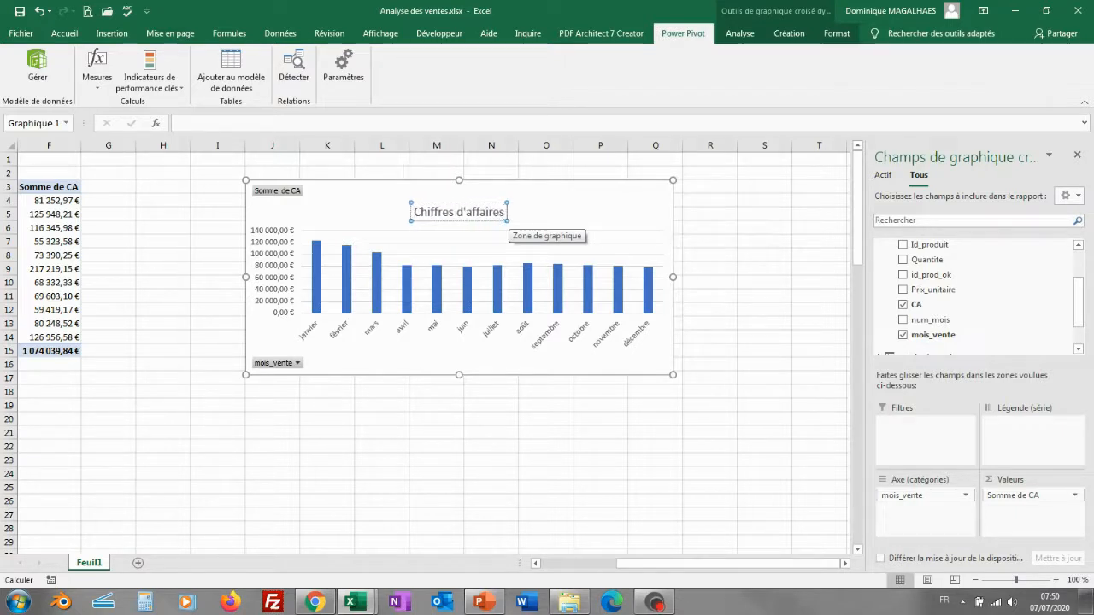
pyautogui.write(' par')
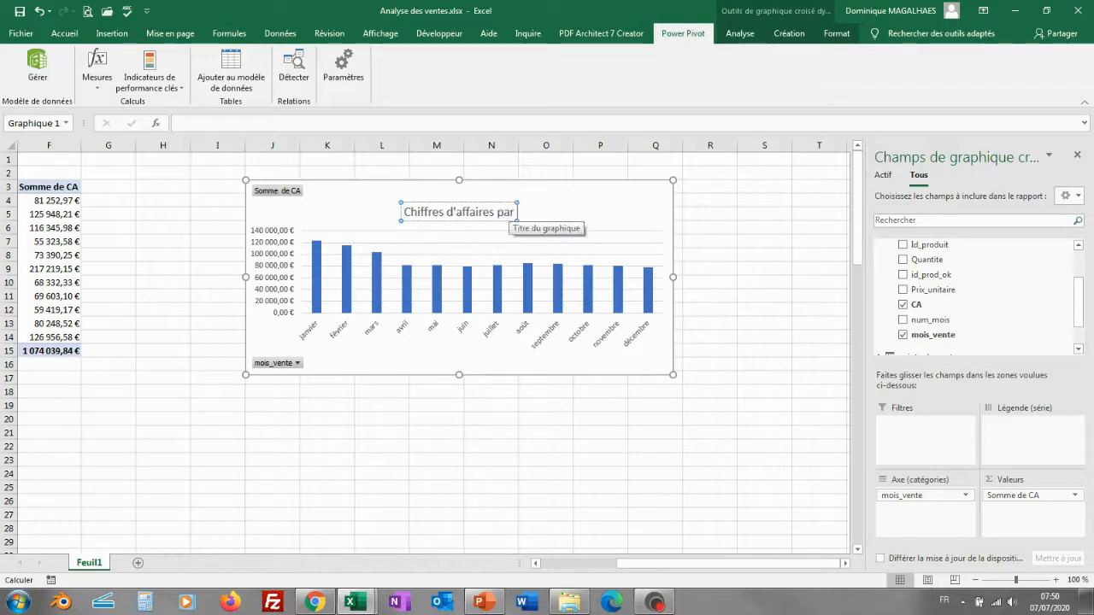
pyautogui.write(' mois')
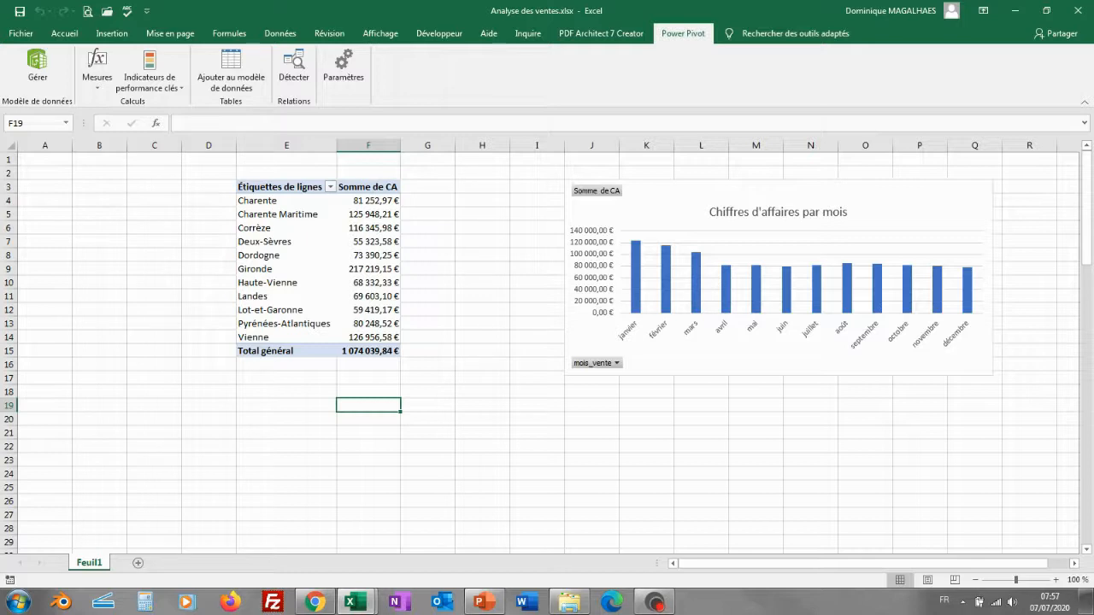
# Open the Power Pivot data model and add a calculated column to the produits table with the formula =LEFT([Id_Produits];3)
pyautogui.click(37, 68)
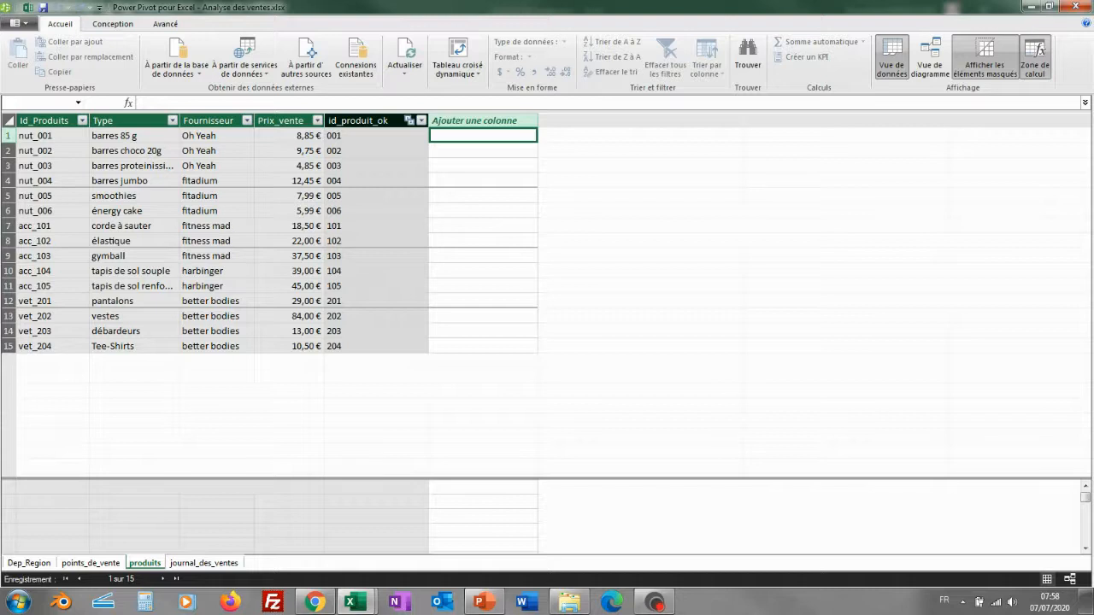
pyautogui.write('=le')
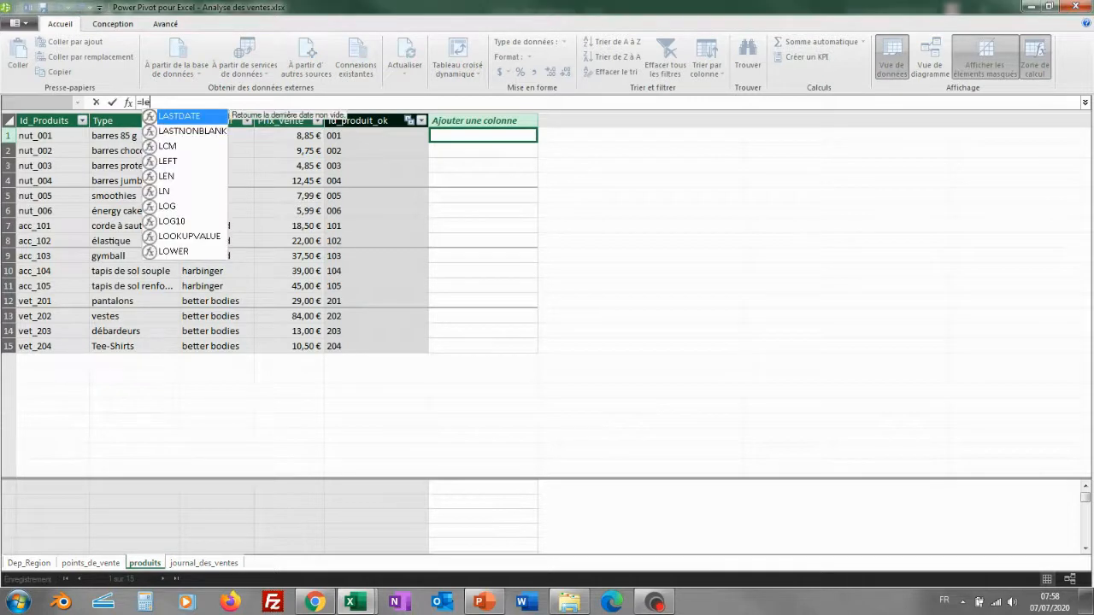
pyautogui.write('f')
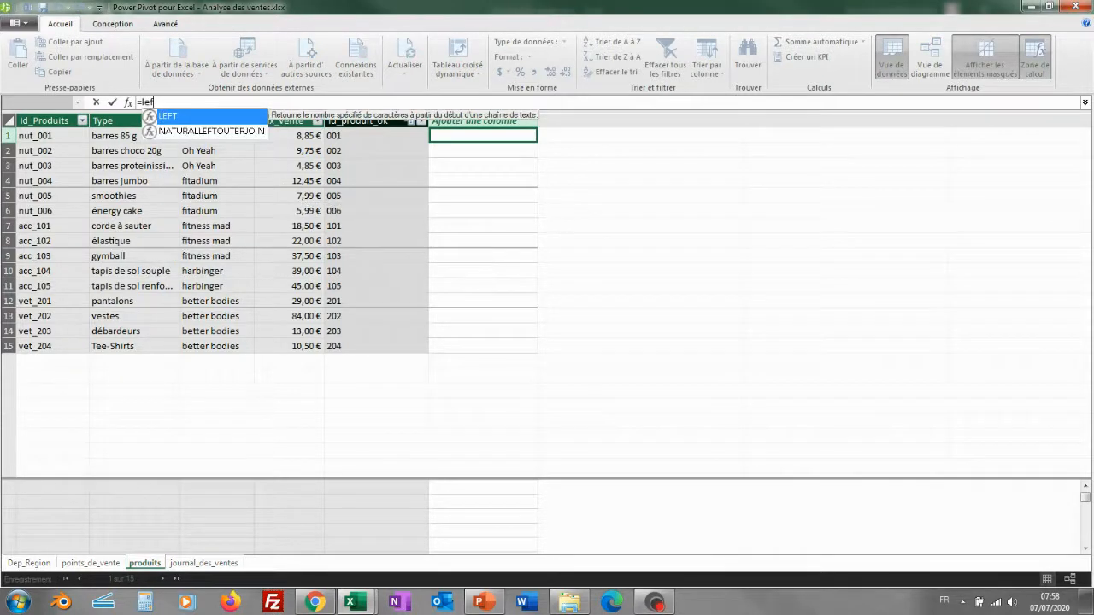
pyautogui.press('Tab')
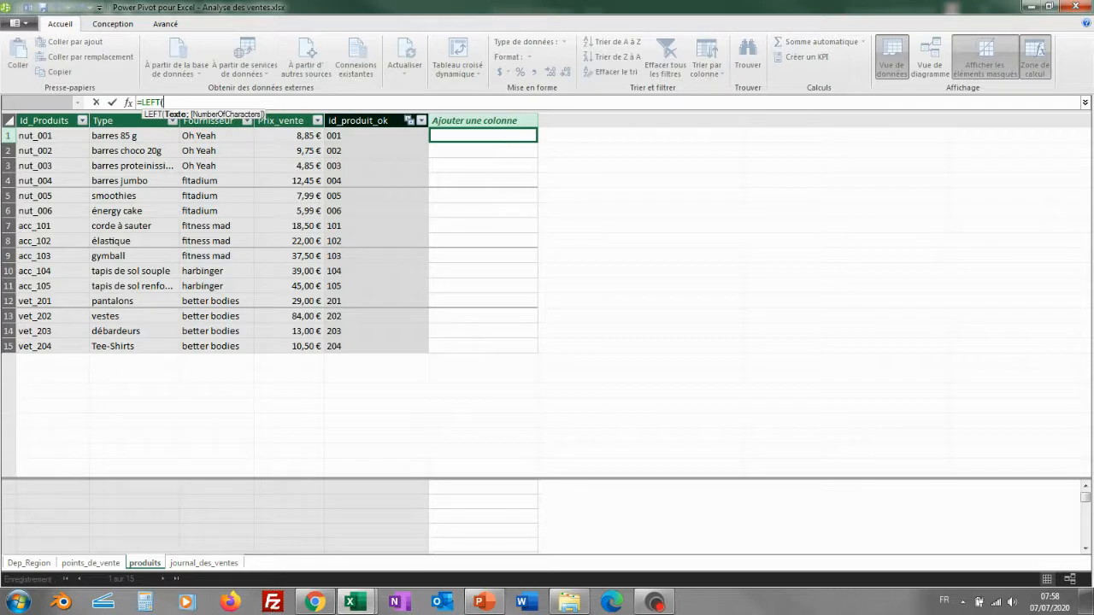
pyautogui.write('[')
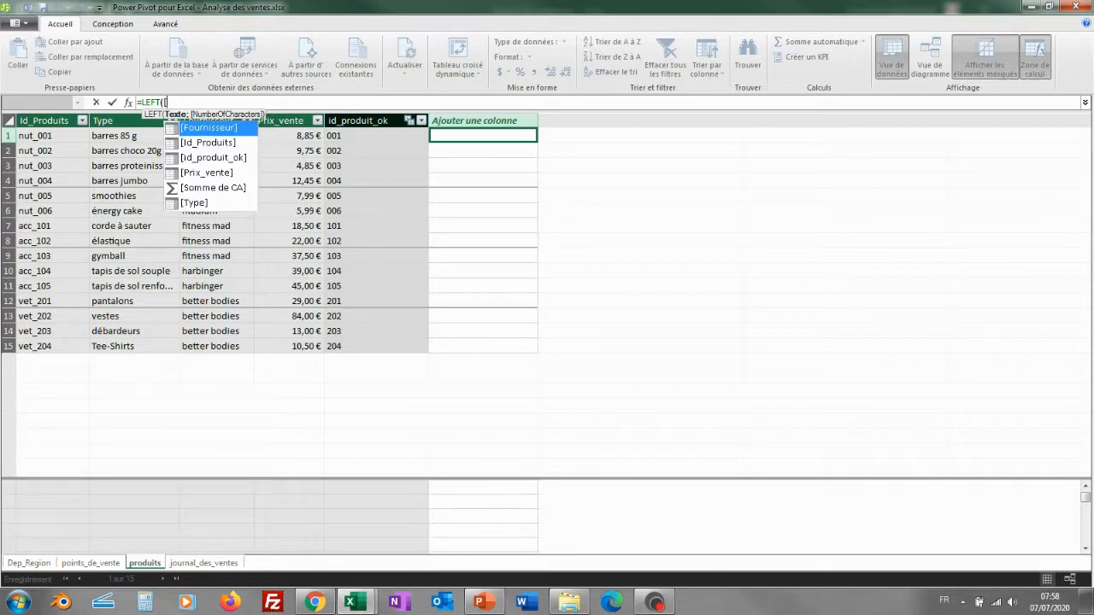
pyautogui.press('Down')
pyautogui.press('Tab')
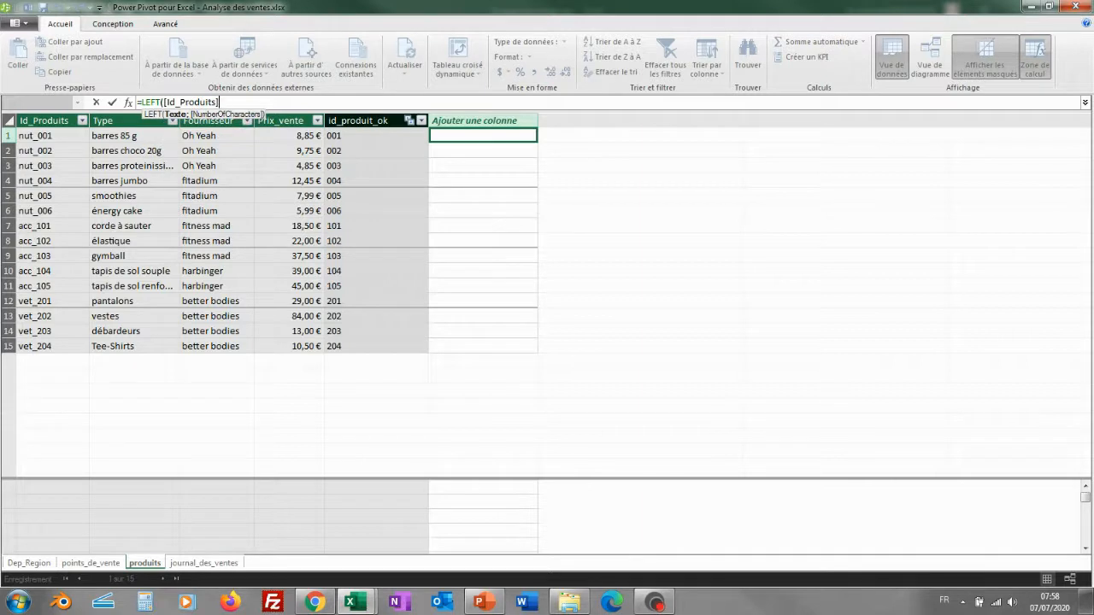
pyautogui.write(';3')
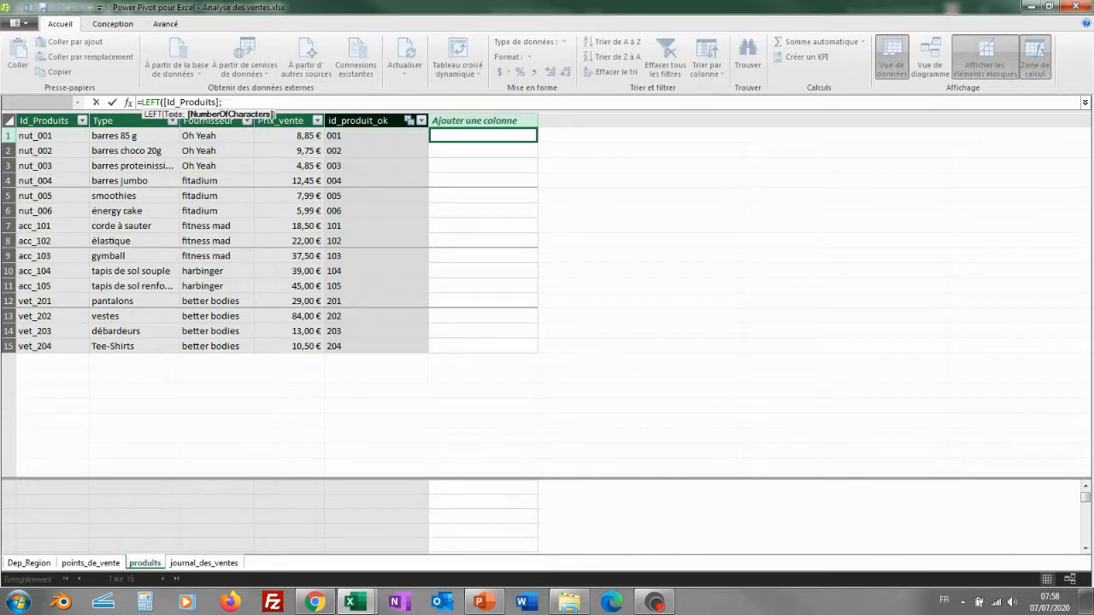
pyautogui.write(')')
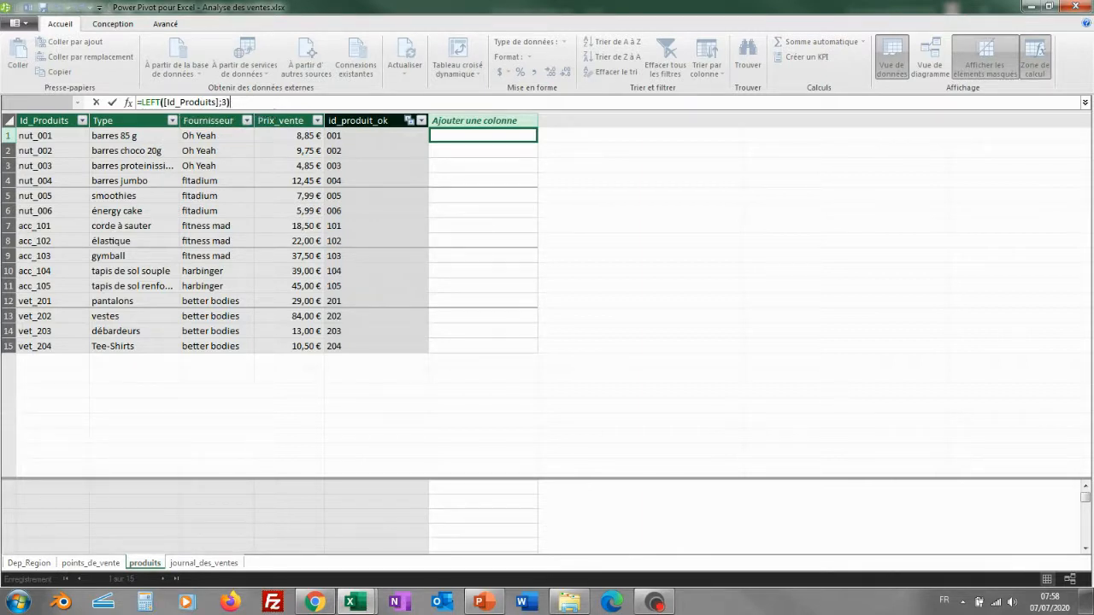
pyautogui.press('Return')
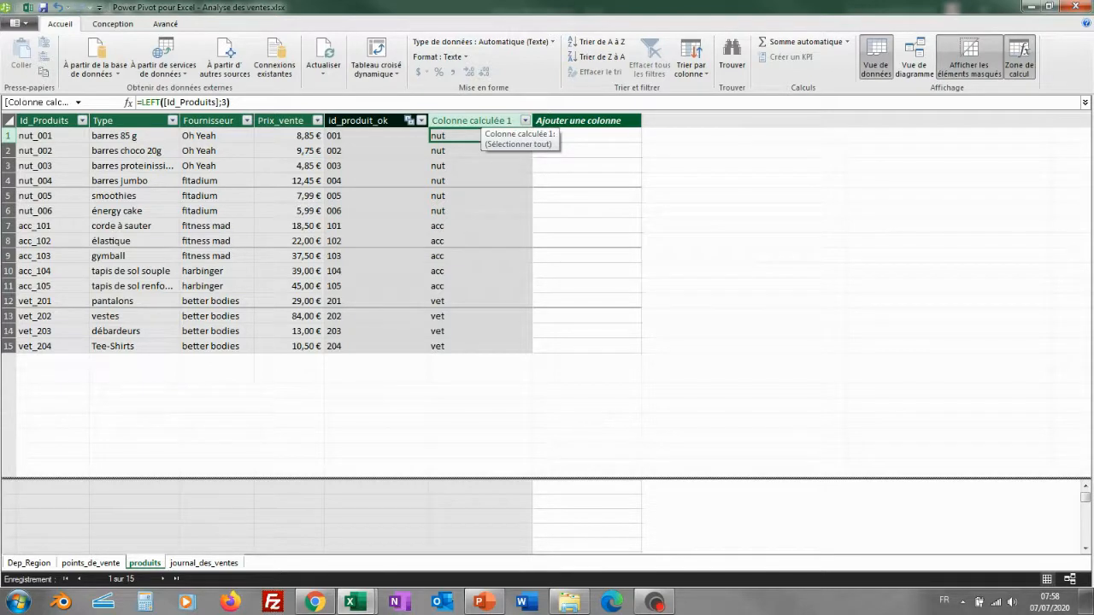
# Rename the new calculated column in the produits table as prefixe
pyautogui.click(466, 130)
pyautogui.doubleClick(470, 120)
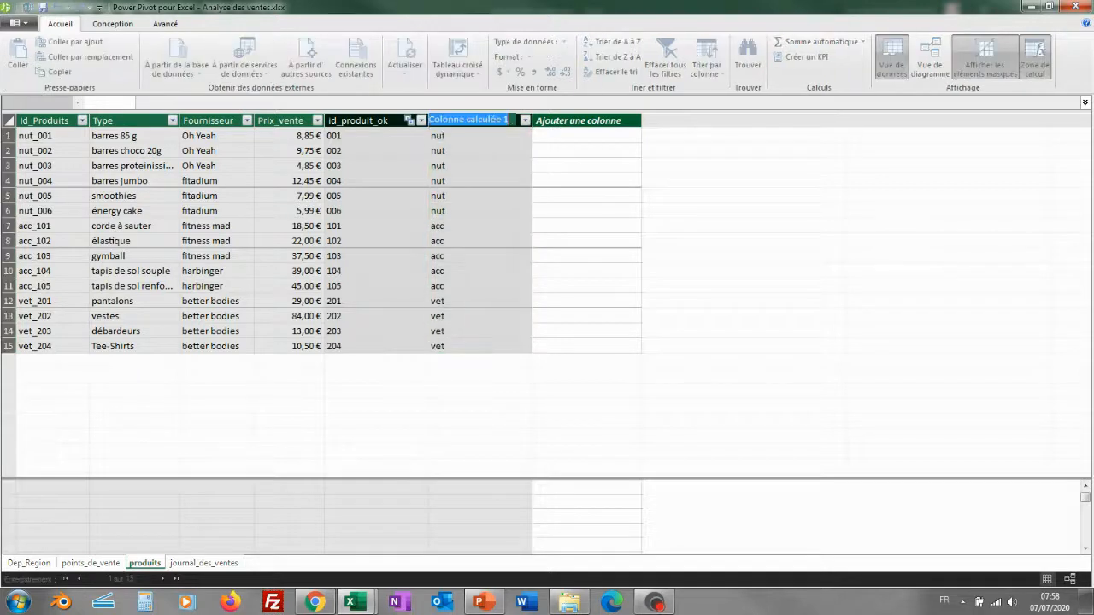
pyautogui.write('prefi')
pyautogui.write('xe')
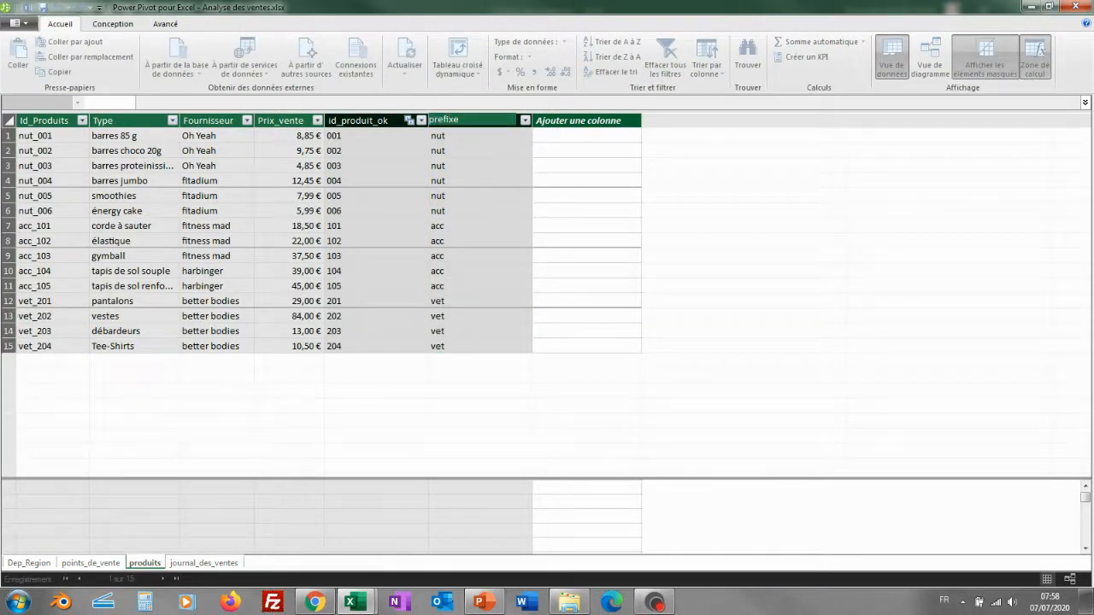
pyautogui.press('Return')
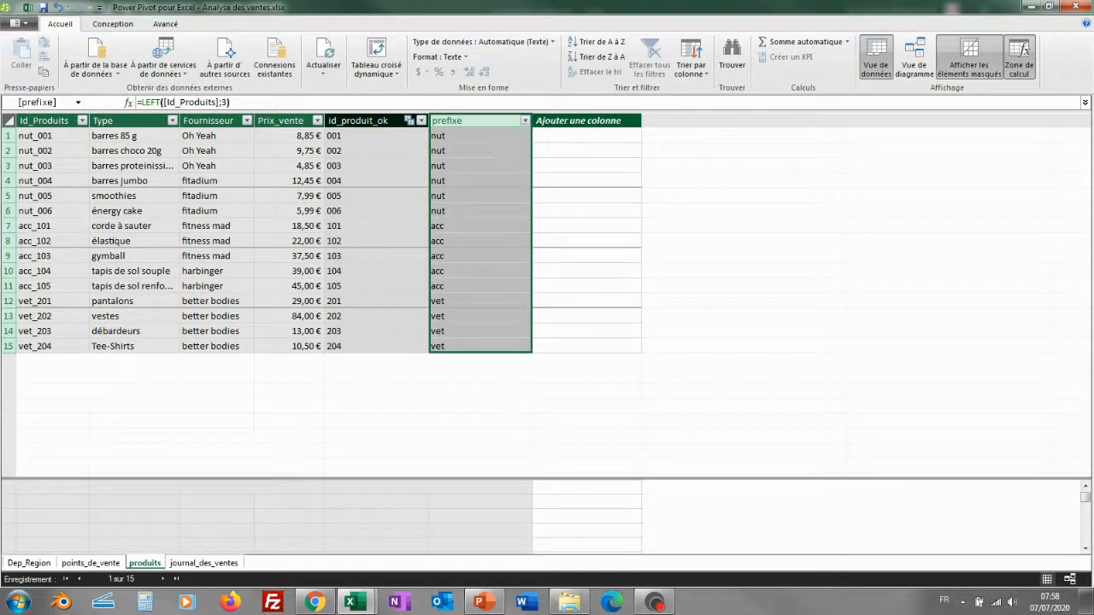
# Start a new calculated column in the produits table with a SWITCH formula that takes [prefixe] as its expression
pyautogui.click(586, 136)
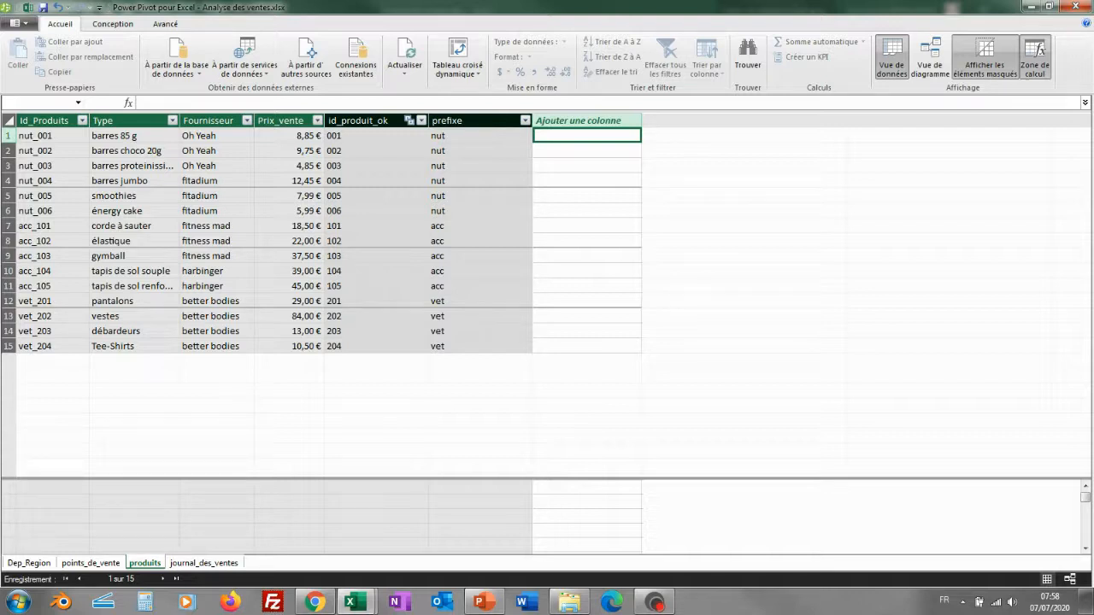
pyautogui.write('=')
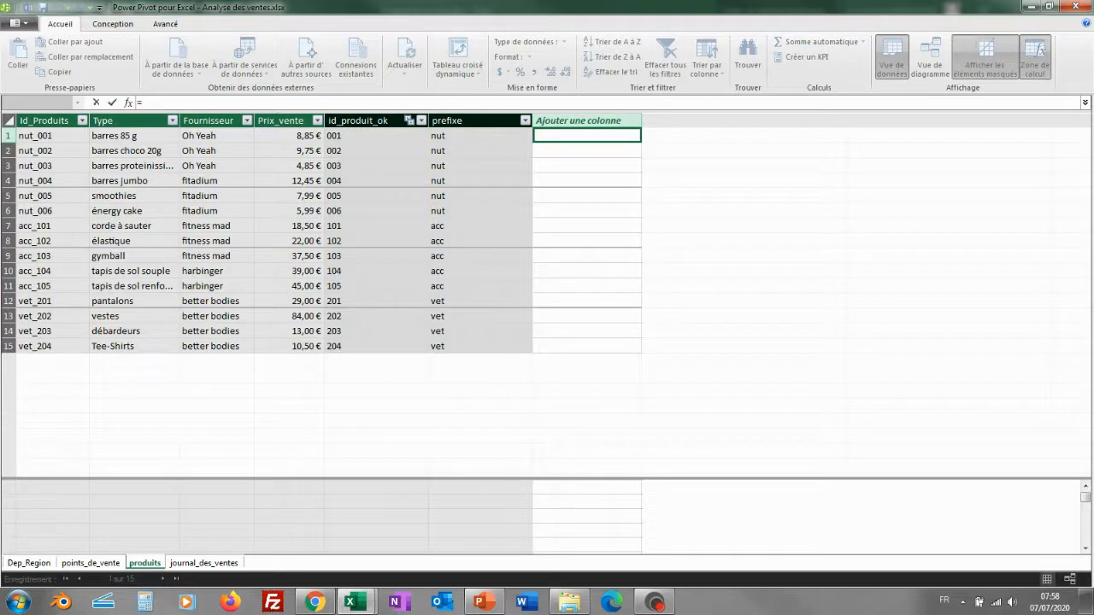
pyautogui.write('swit')
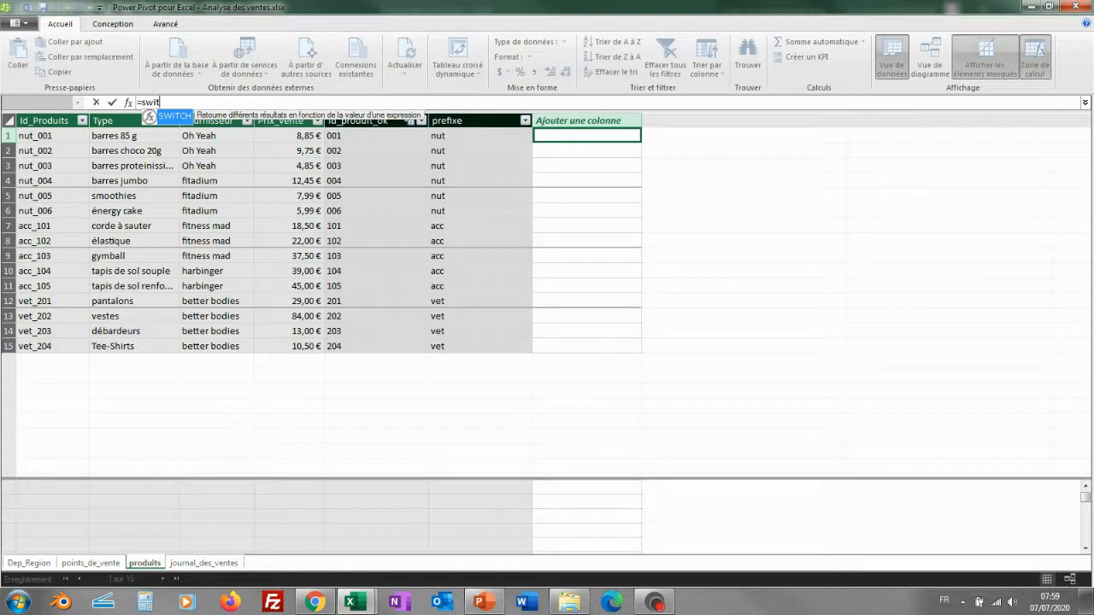
pyautogui.write('ch(')
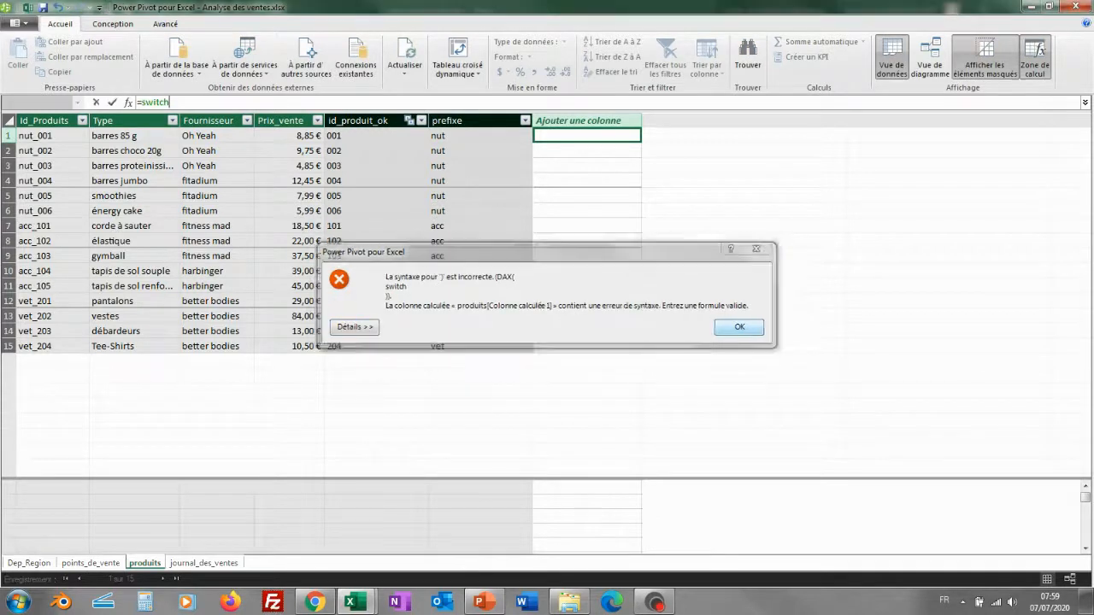
pyautogui.press('Return')
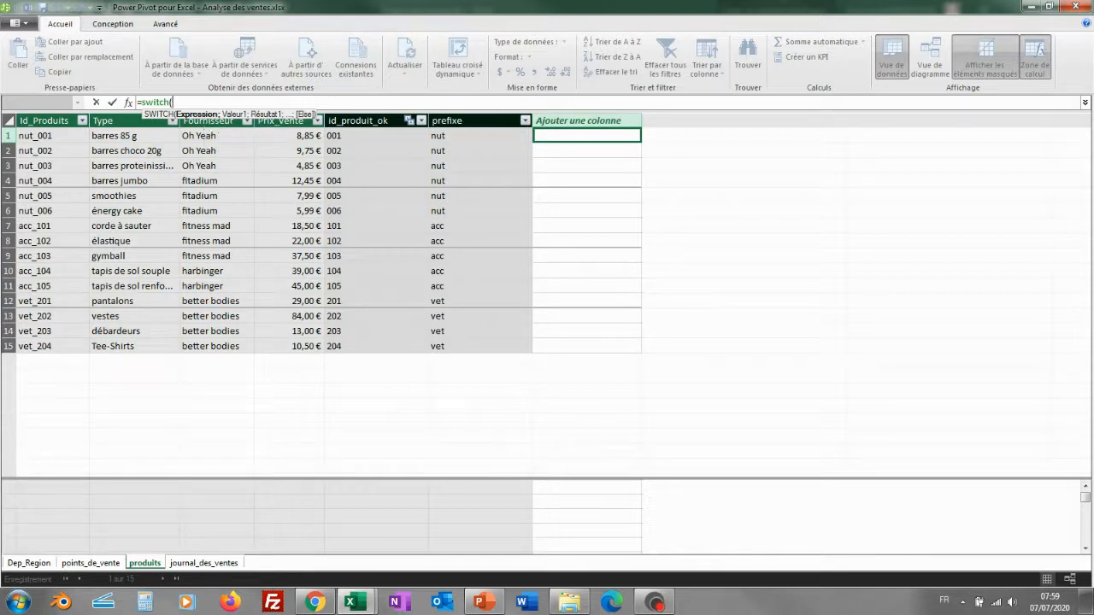
pyautogui.write('[')
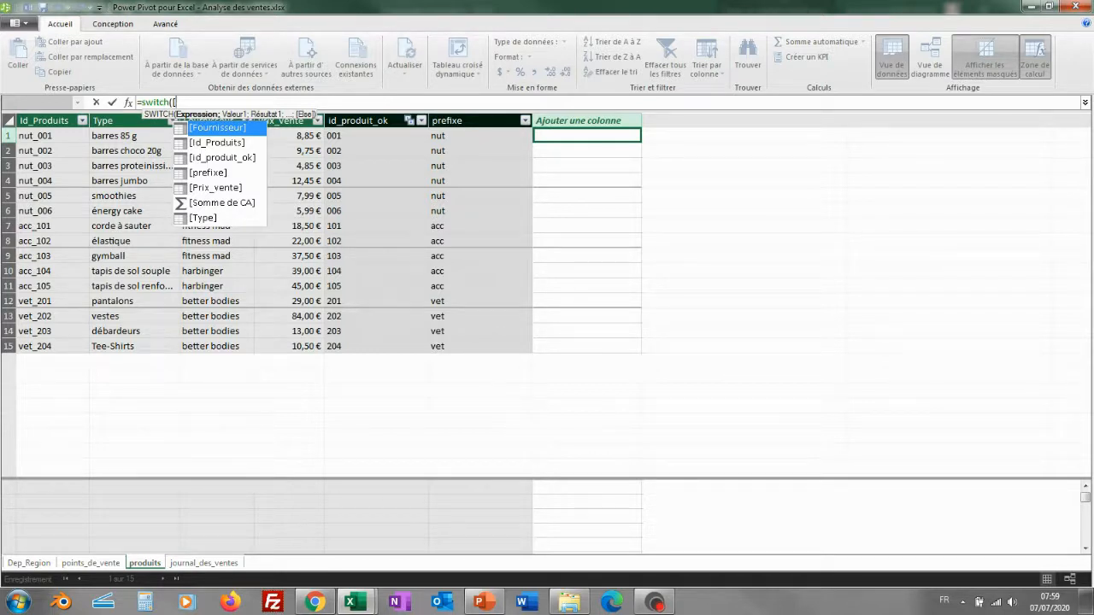
pyautogui.write('p')
pyautogui.press('Tab')
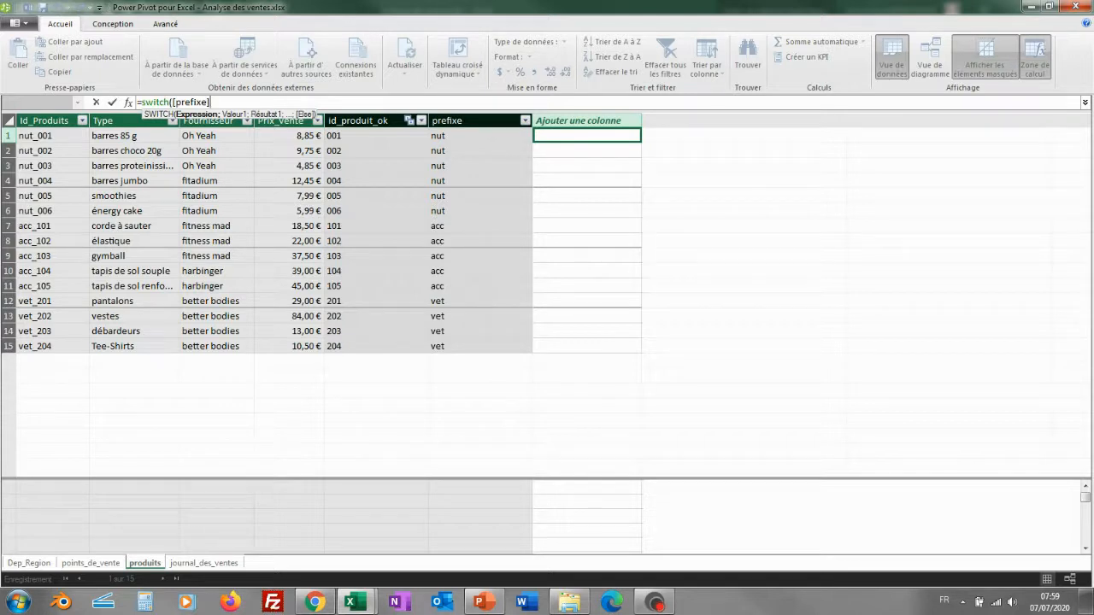
pyautogui.write(';')
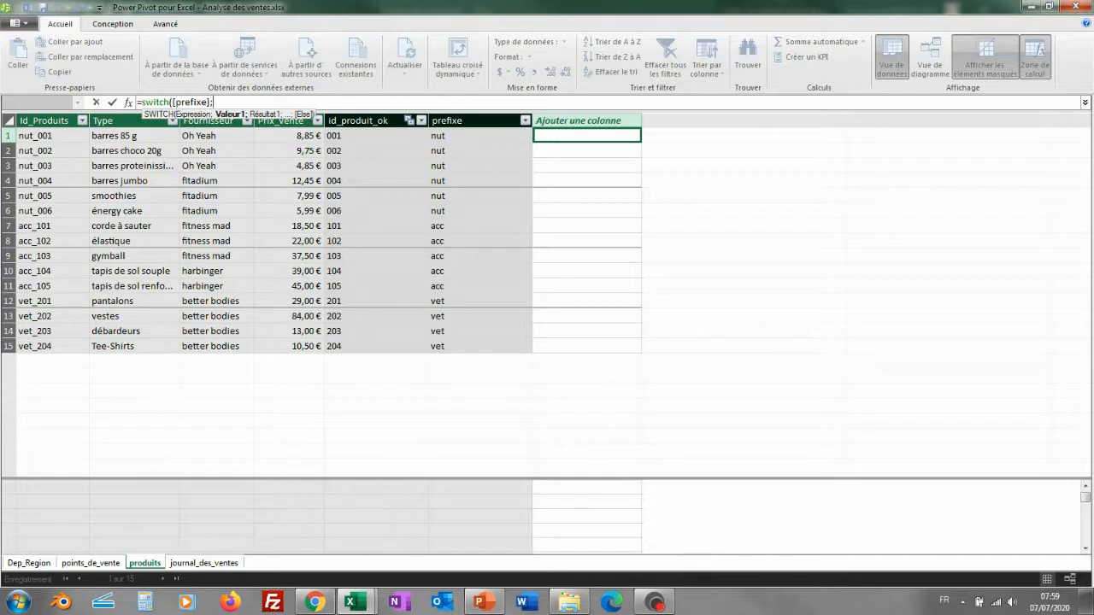
# Extend the SWITCH formula so that "nut" returns "Nutrition" and "acc" returns "Accessoires"
pyautogui.write('"nut')
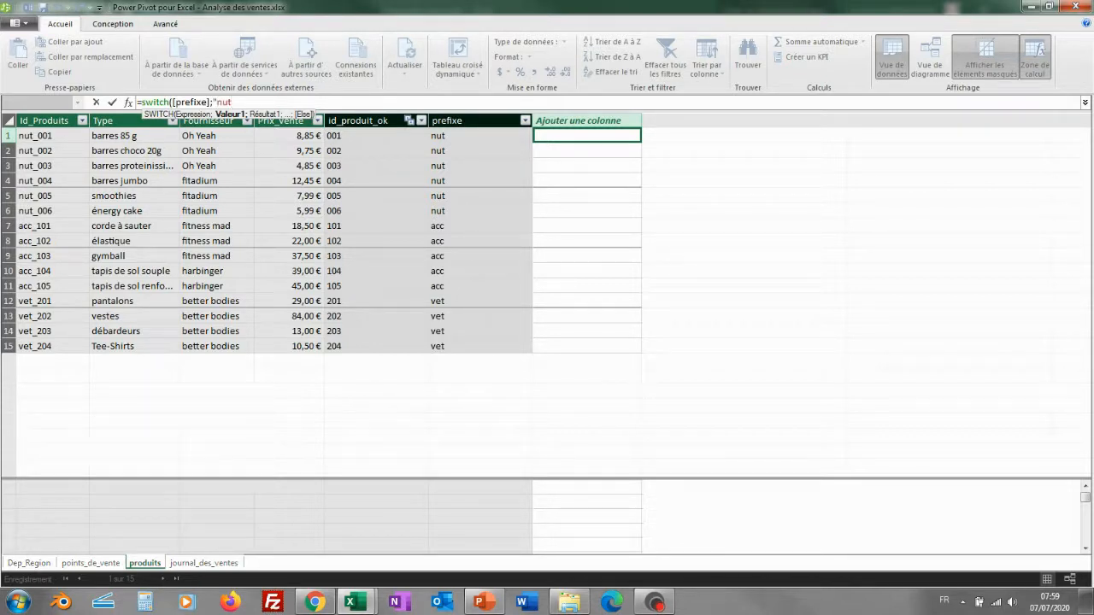
pyautogui.write('";')
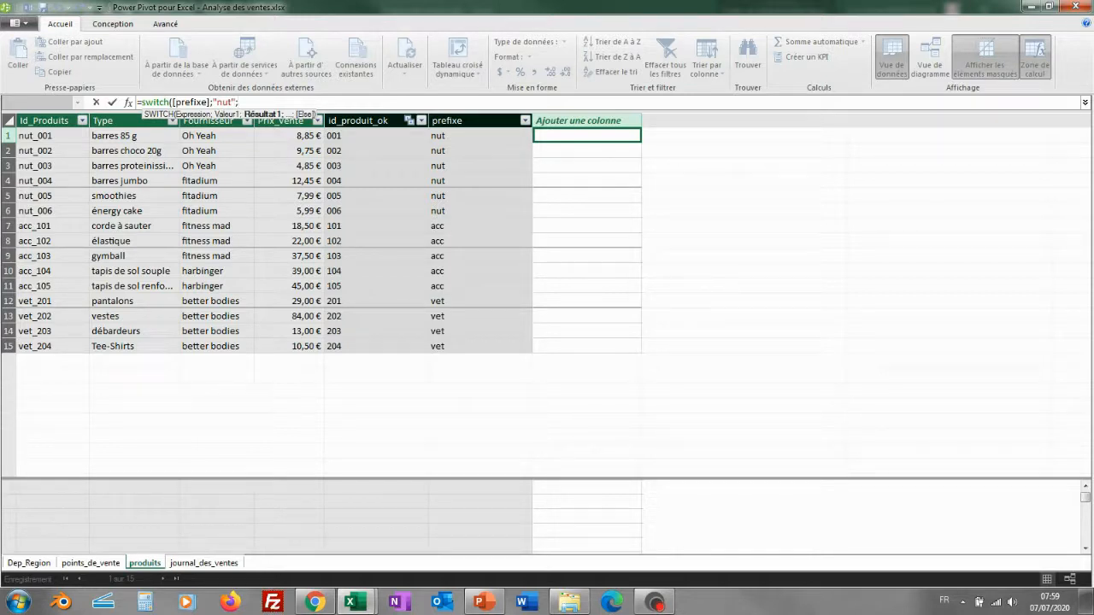
pyautogui.write('"')
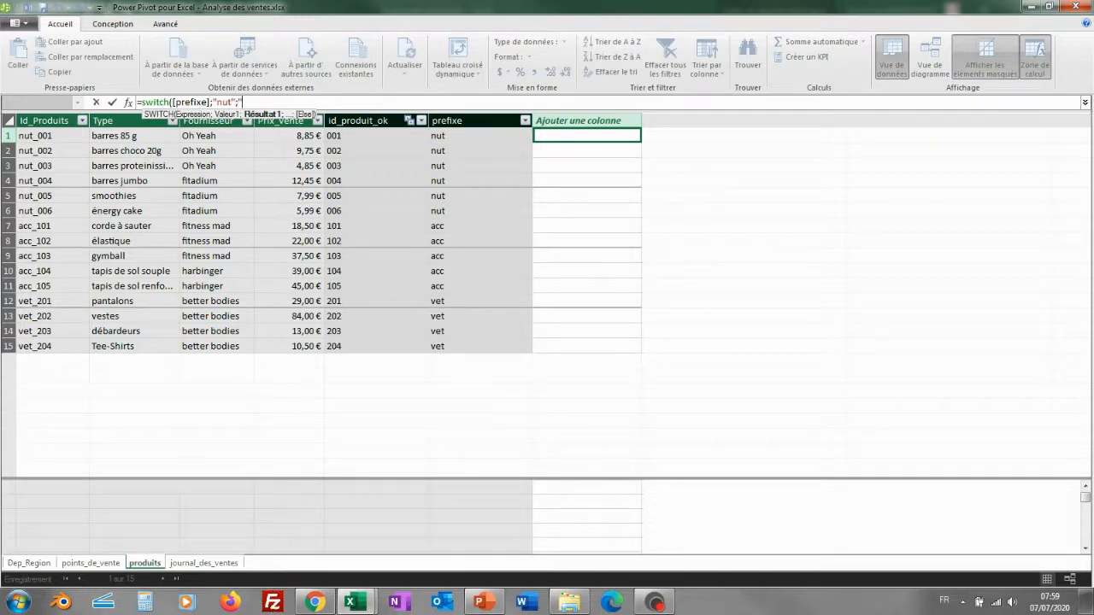
pyautogui.write('Nutrition')
pyautogui.write('";')
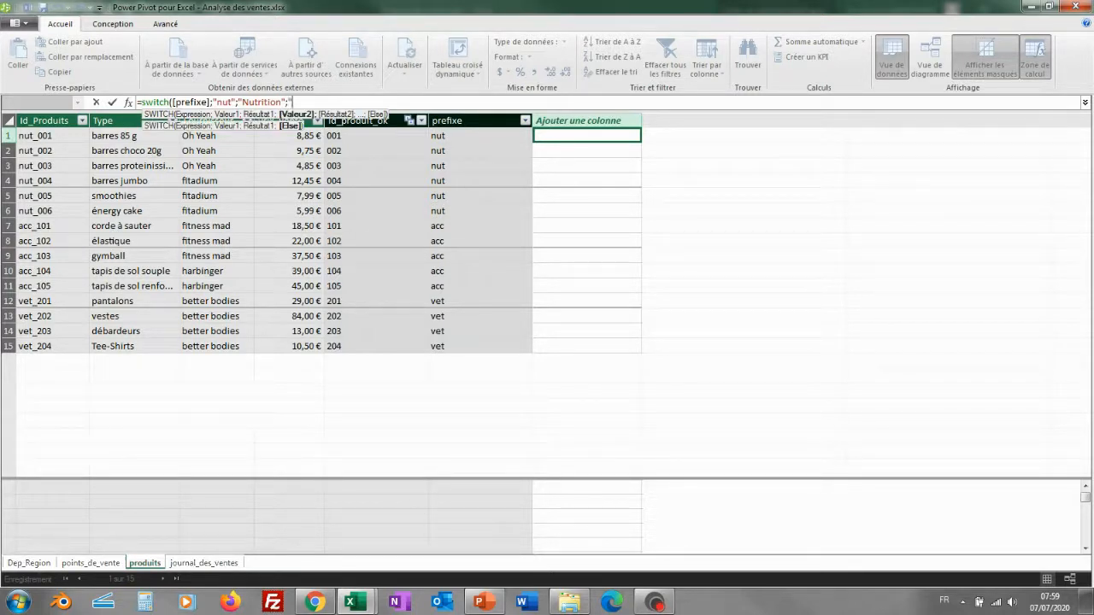
pyautogui.write('"acc";')
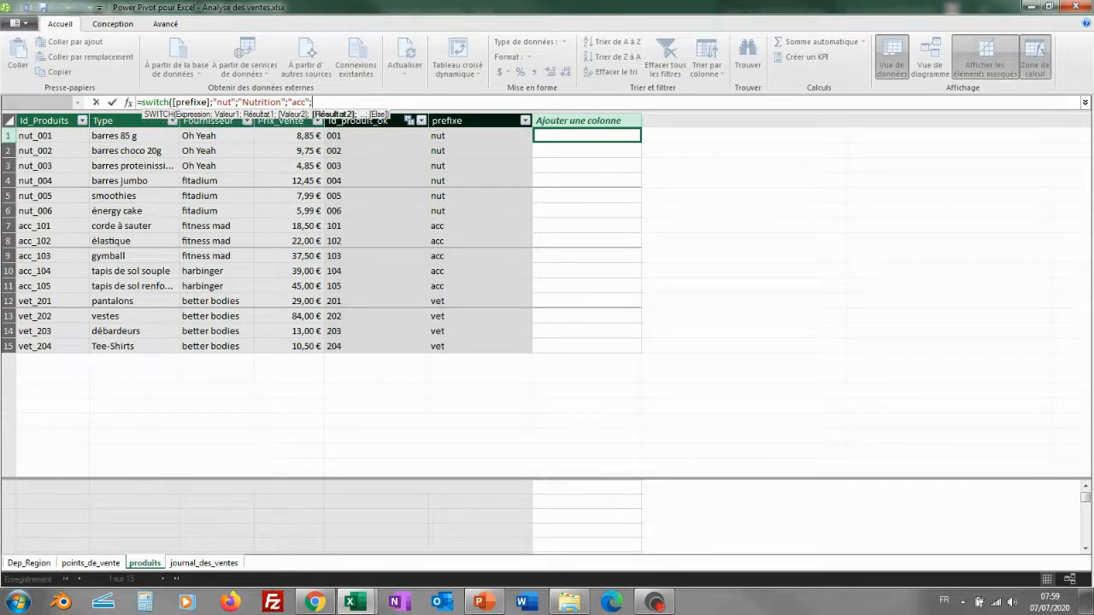
pyautogui.write('"Acc')
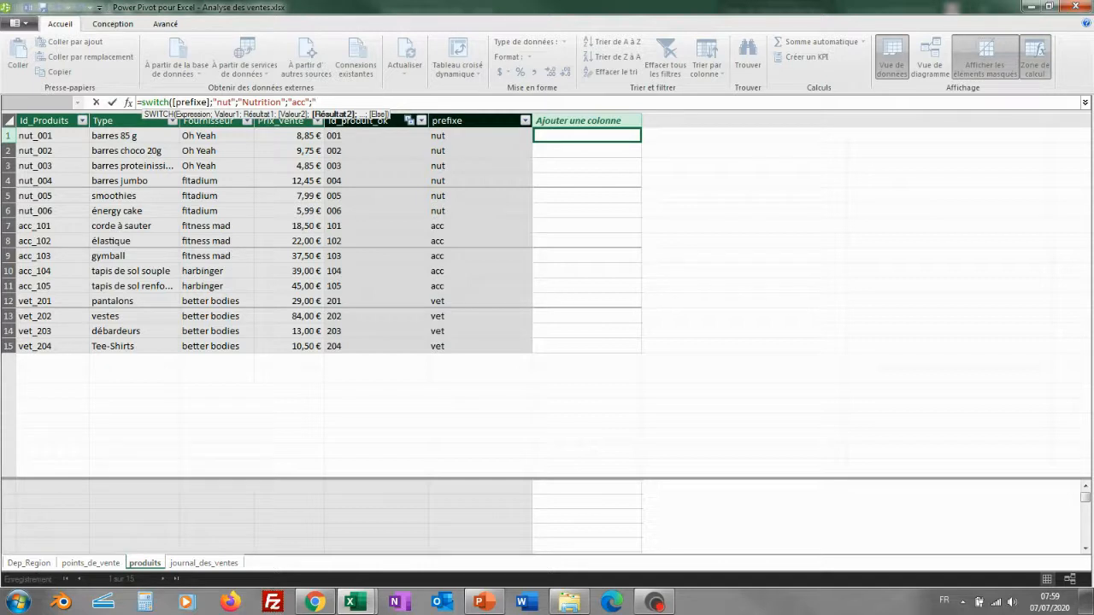
pyautogui.write('essoires";')
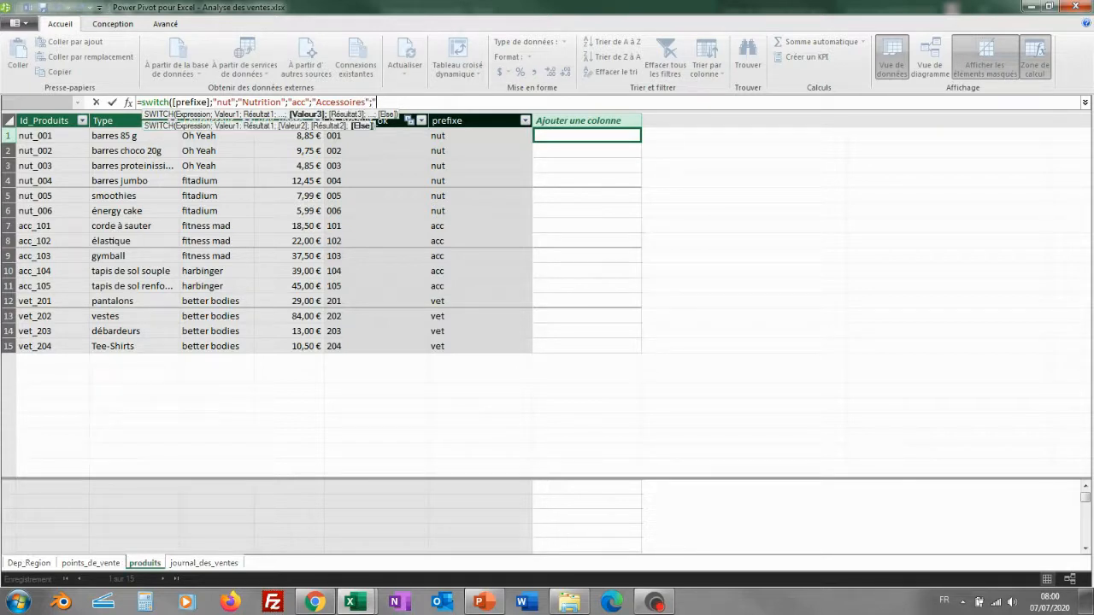
# Add "vet" with the result Vêtements to the SWITCH formula, close the parenthesis and try to validate it
pyautogui.write('"vet";')
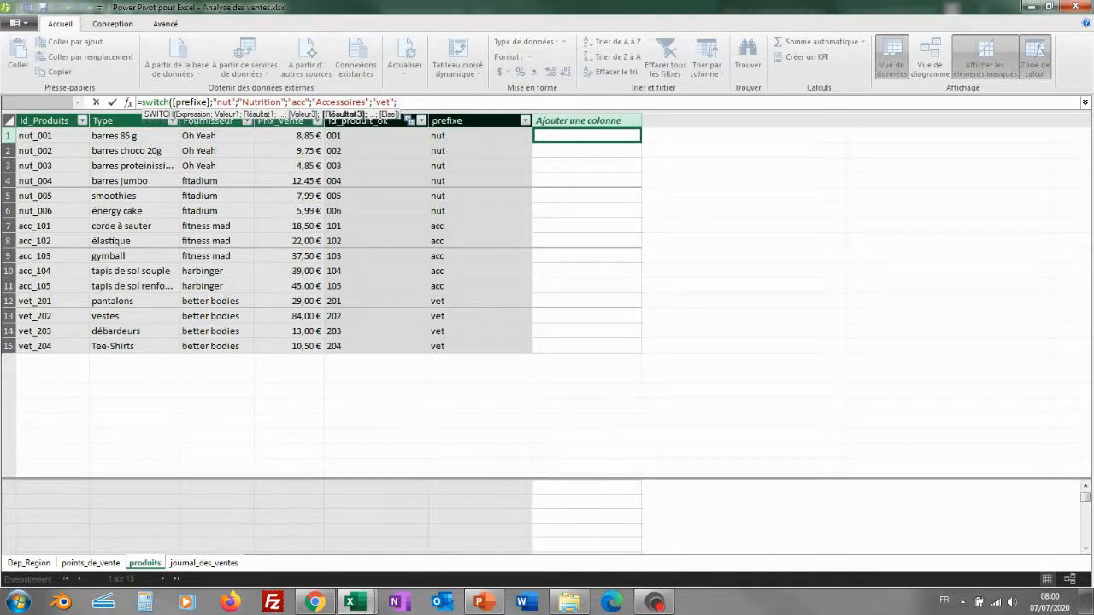
pyautogui.write('Vé')
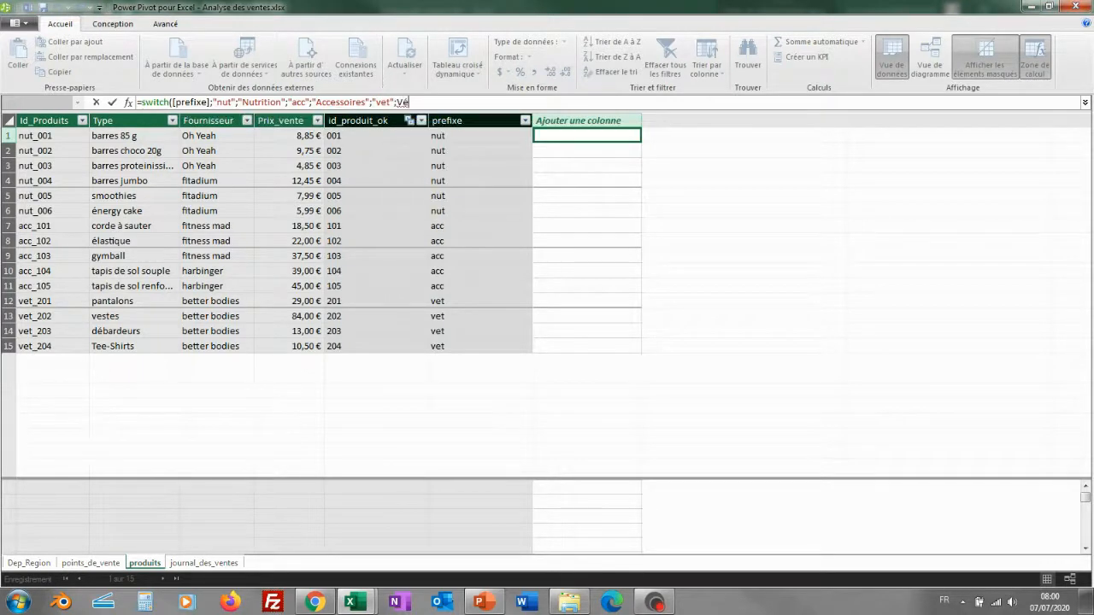
pyautogui.write('tement')
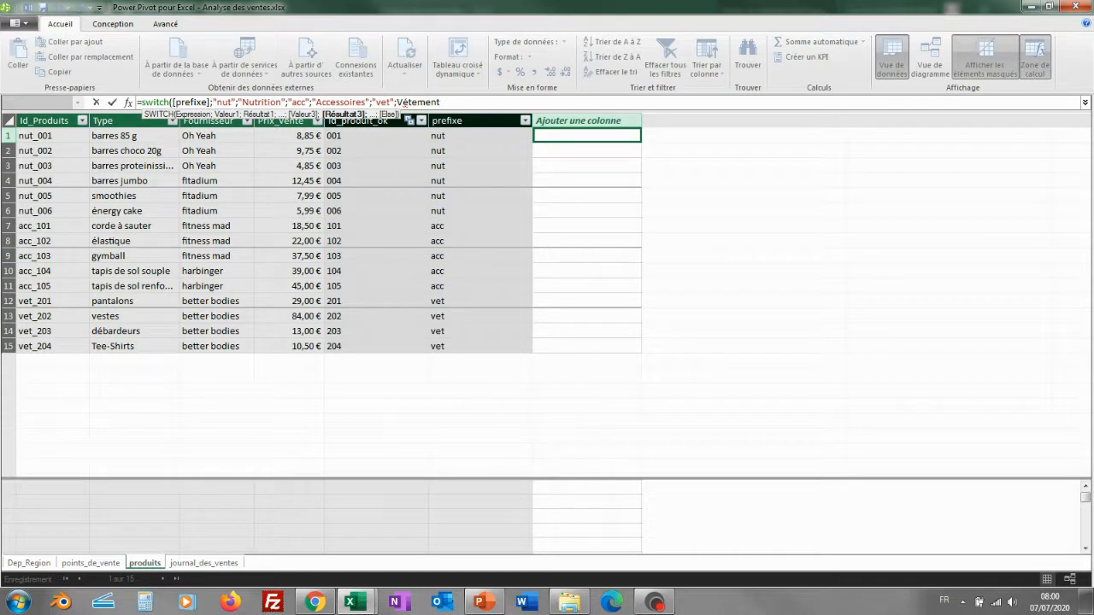
pyautogui.write('s"')
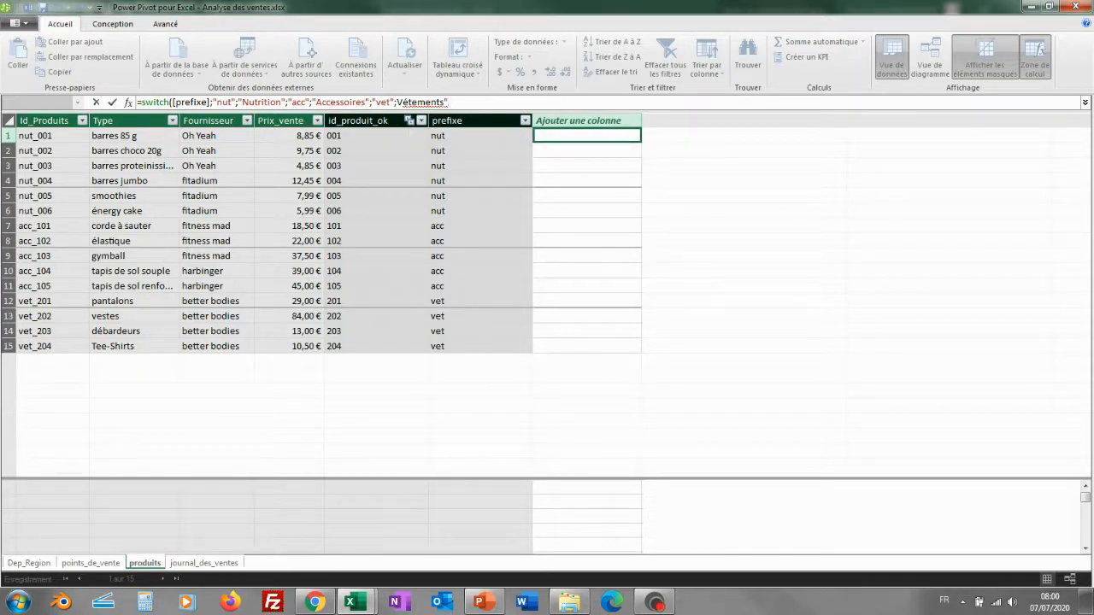
pyautogui.write(')')
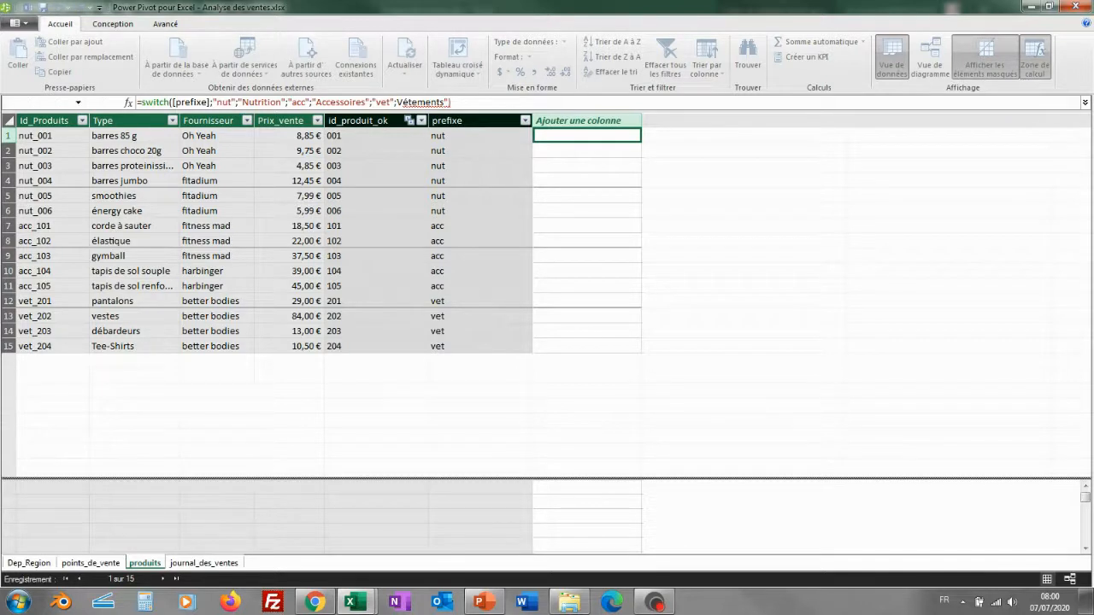
pyautogui.press('Return')
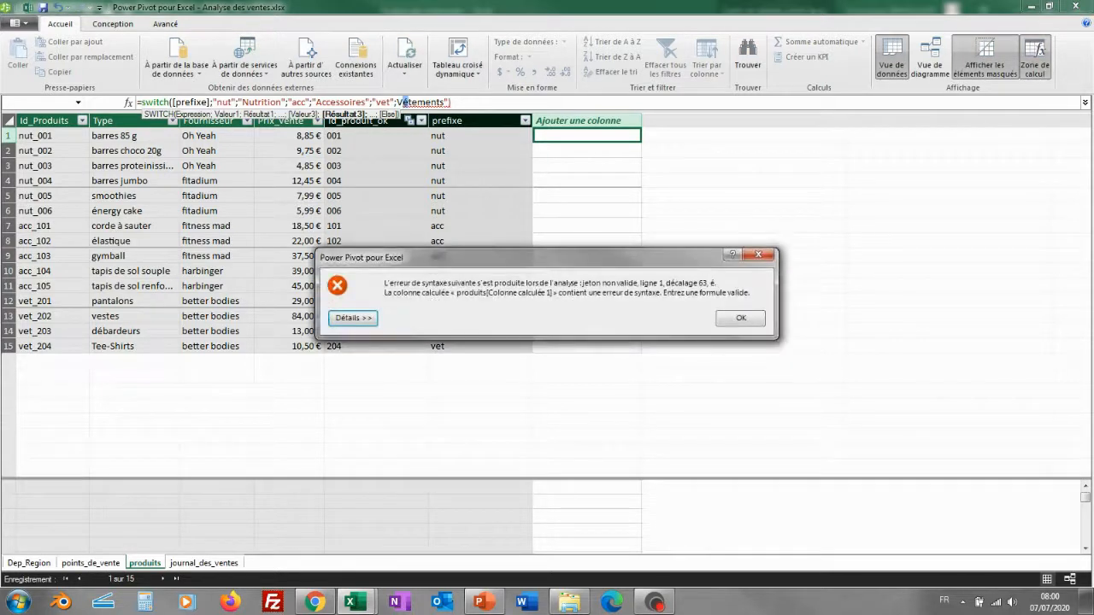
pyautogui.click(741, 318)
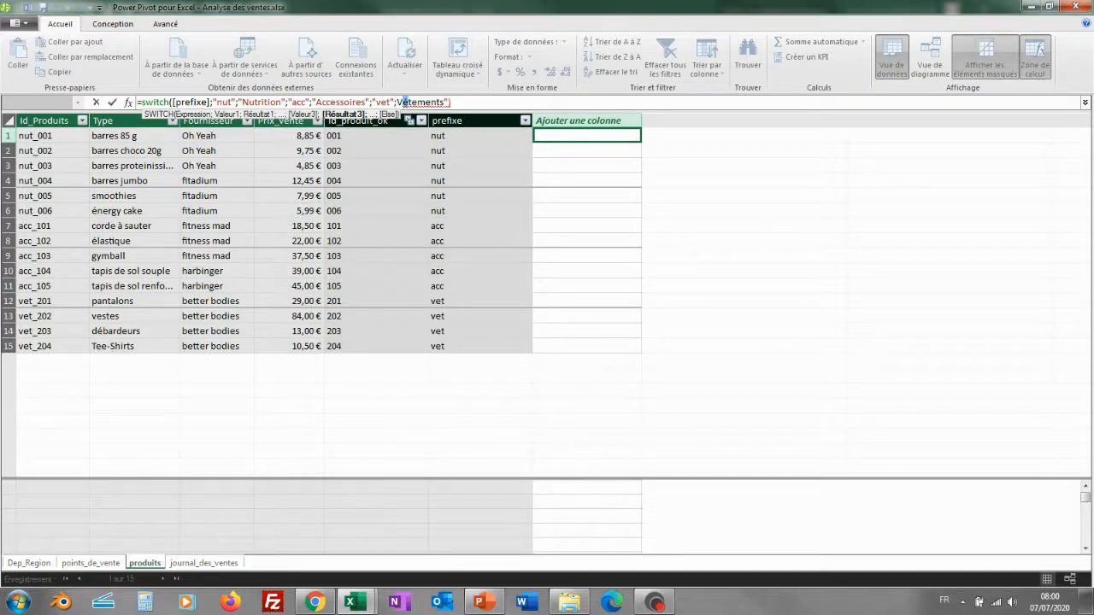
# Insert the missing opening quote before Vêtements in the SWITCH formula and validate the calculated column
pyautogui.write('é')
pyautogui.click(397, 102)
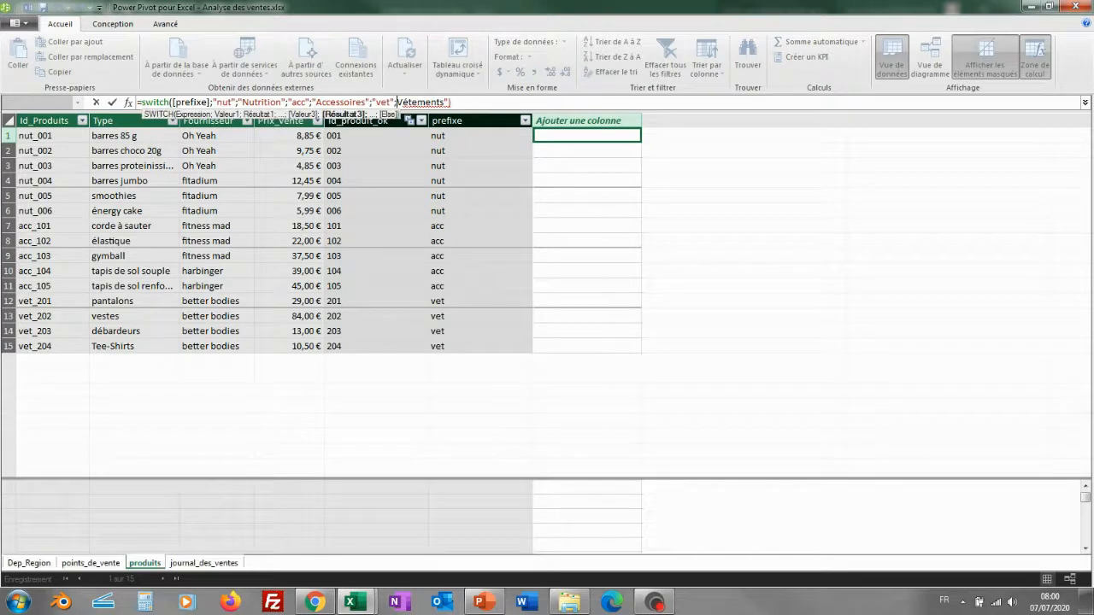
pyautogui.write('"')
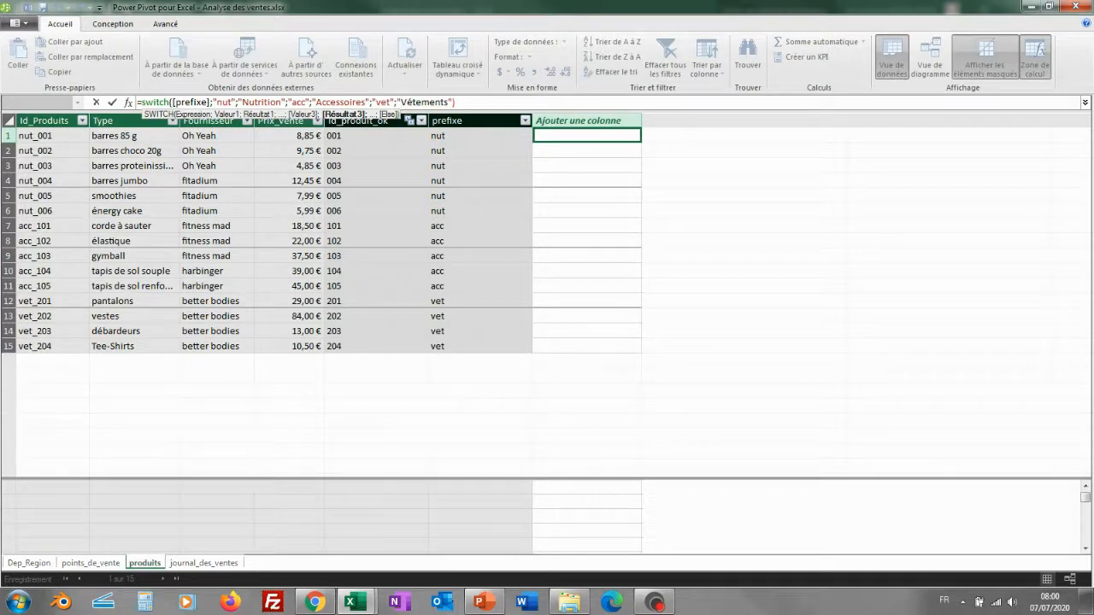
pyautogui.press('Return')
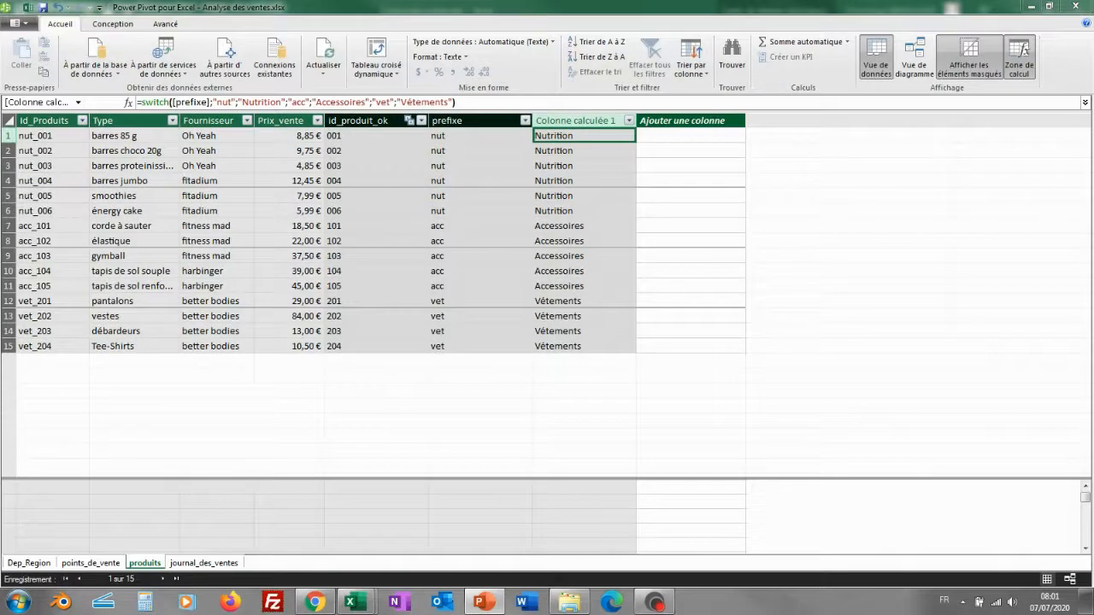
# Rename the new SWITCH calculated column in the produits table as categorie
pyautogui.click(576, 121)
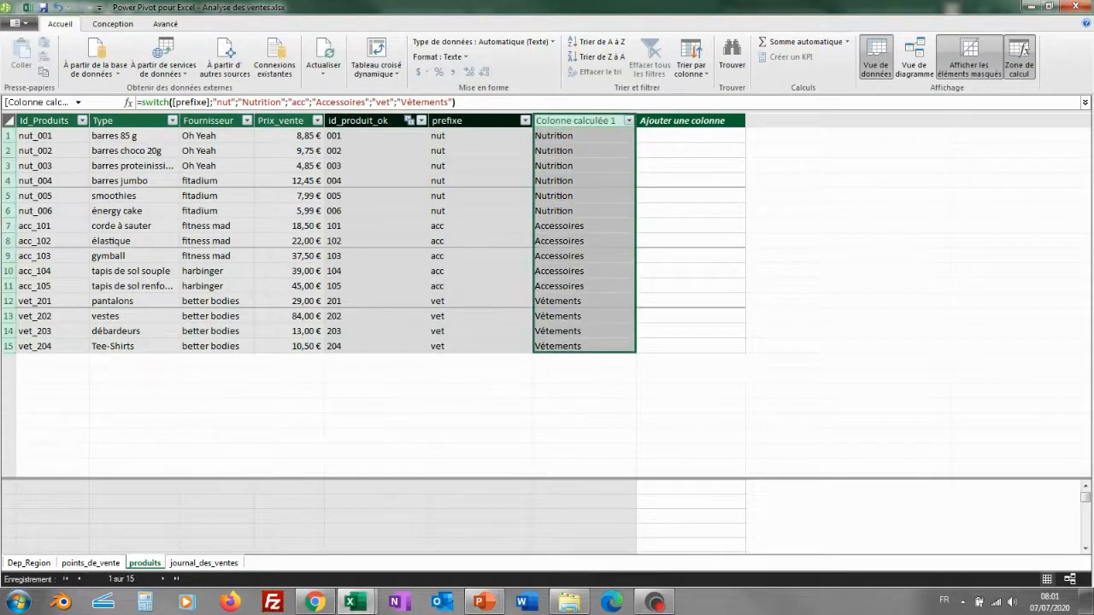
pyautogui.doubleClick(576, 121)
pyautogui.write('c')
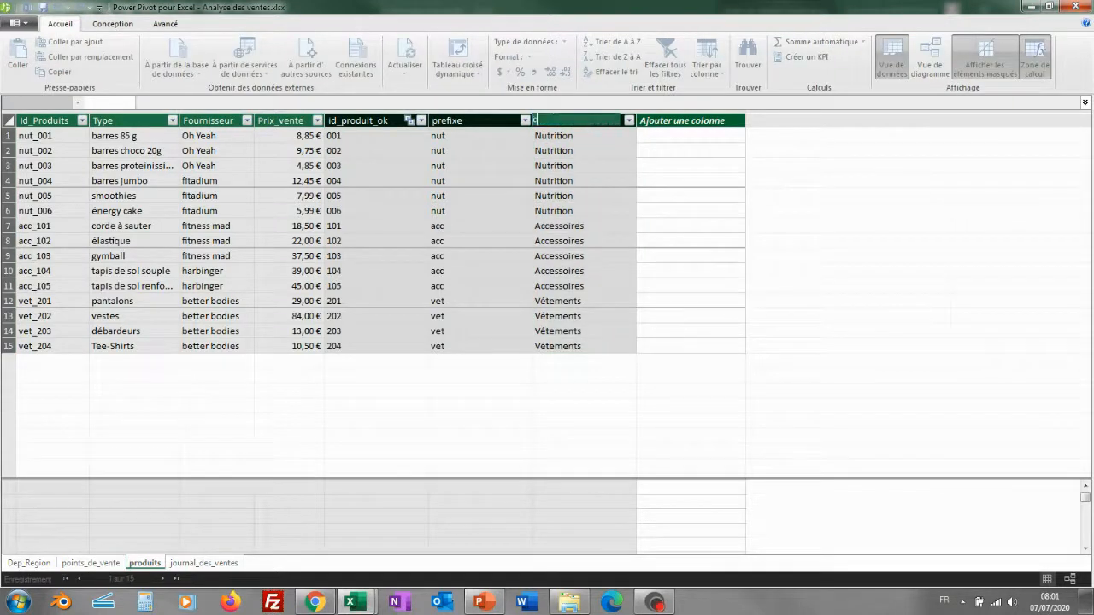
pyautogui.write('ategorie')
pyautogui.press('Return')
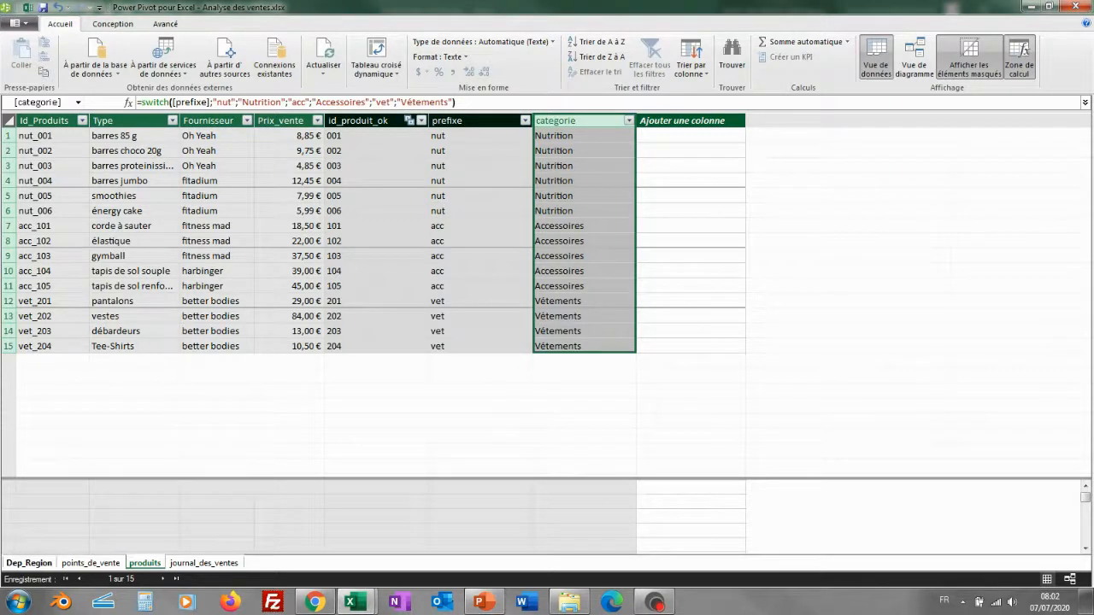
# Hide the ID_Dep column of the Dep_Region table from client tools
pyautogui.click(29, 564)
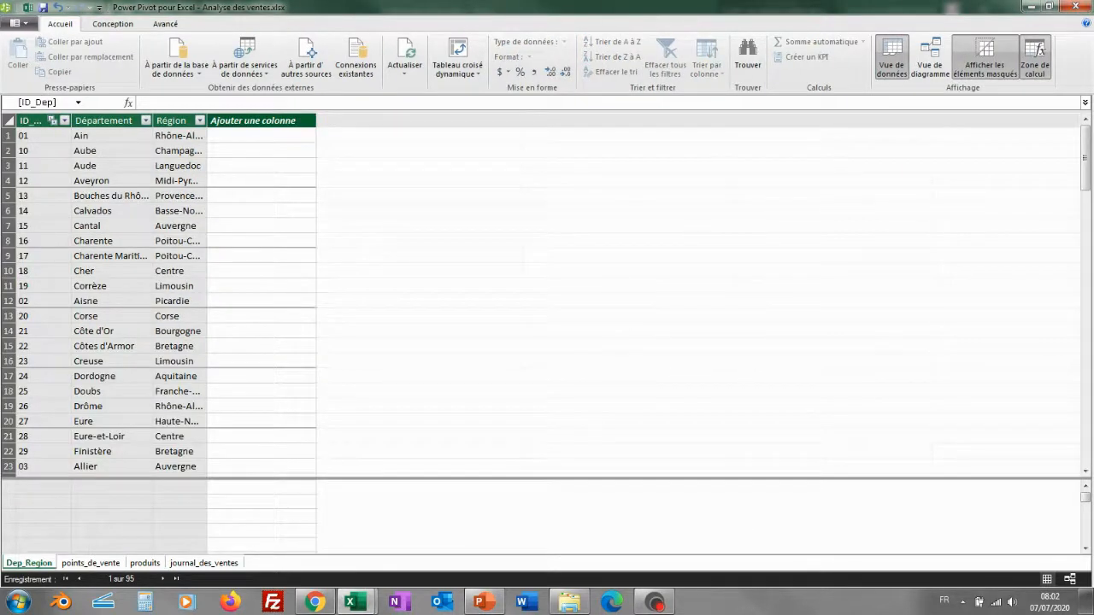
pyautogui.rightClick(34, 121)
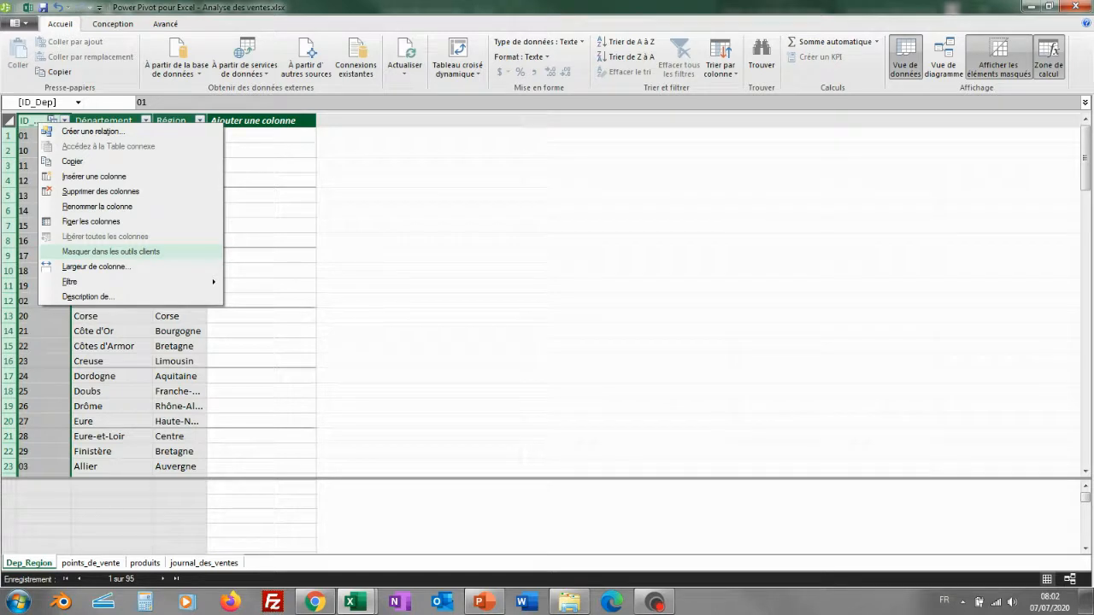
pyautogui.click(111, 252)
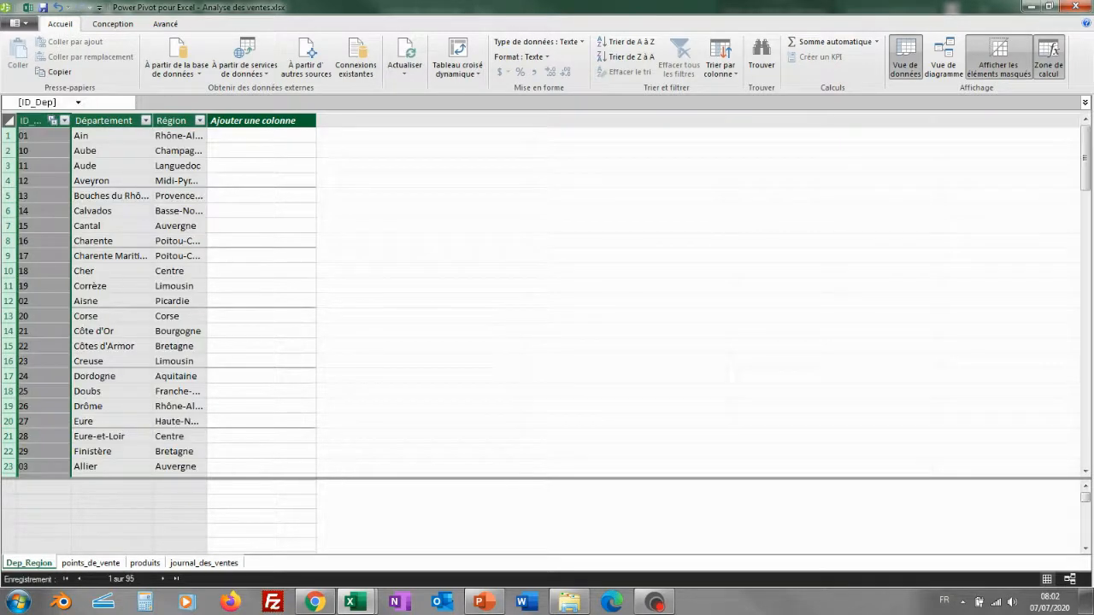
# Hide the point-of-sale ID column of the points_de_vente table from client tools
pyautogui.click(89, 563)
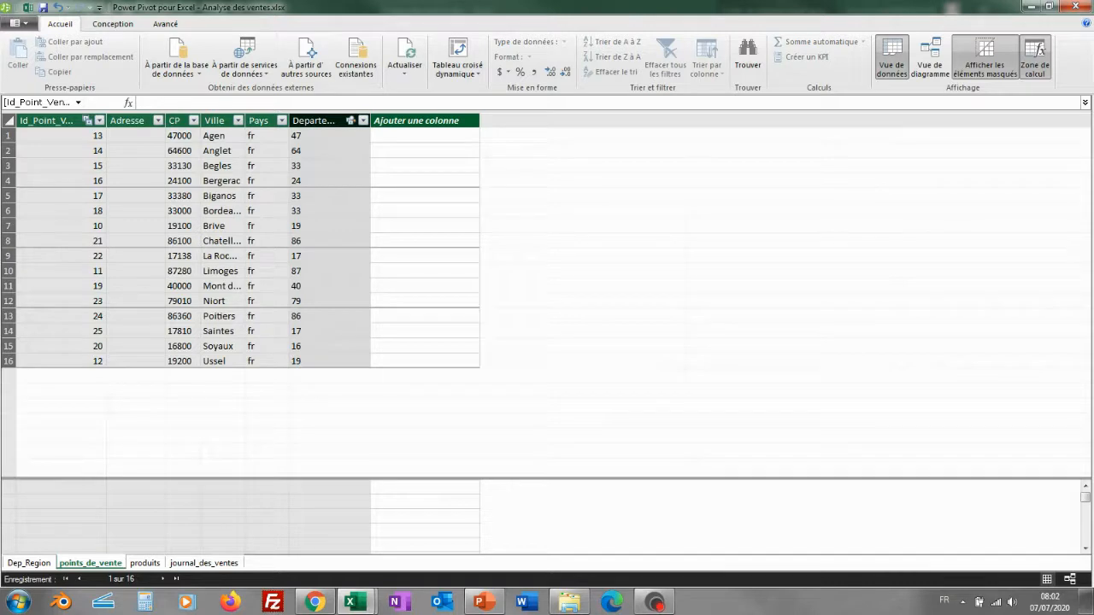
pyautogui.rightClick(59, 121)
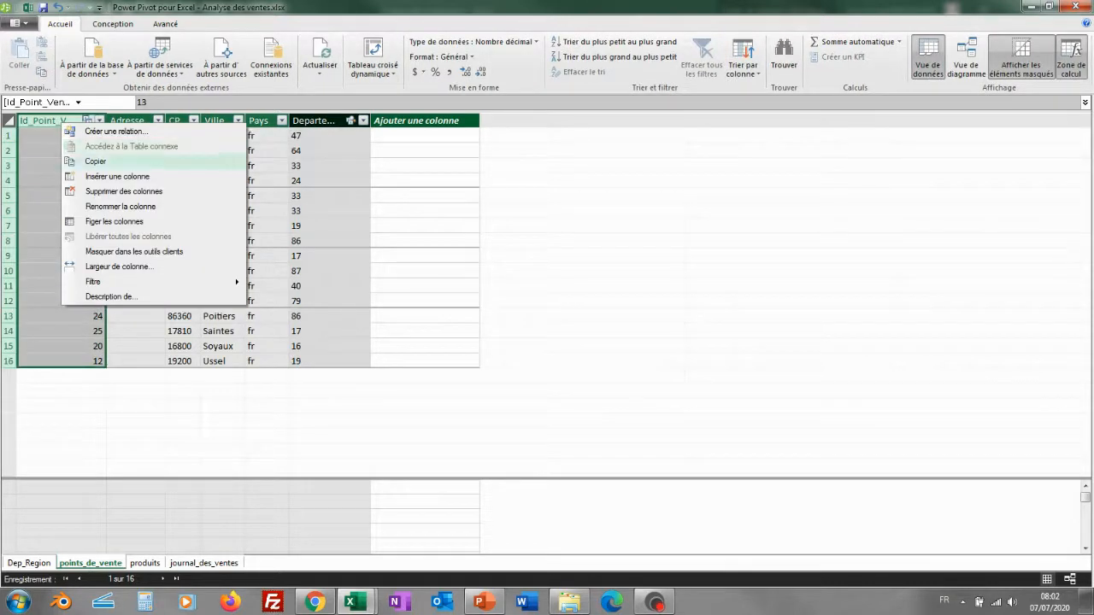
pyautogui.click(128, 251)
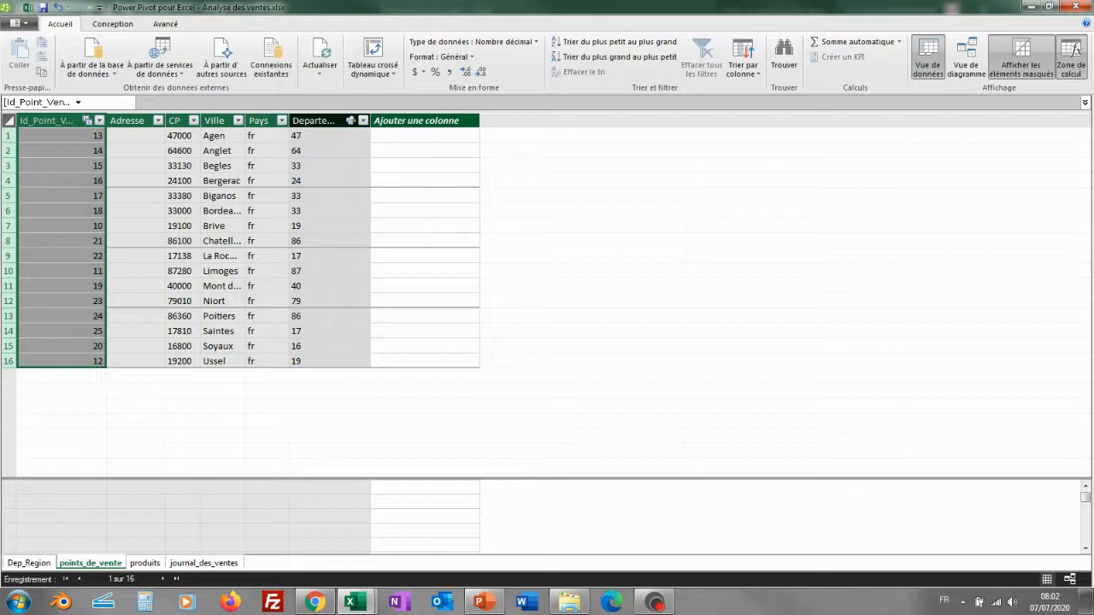
# Hide the Departement column of the points_de_vente table from client tools
pyautogui.rightClick(315, 136)
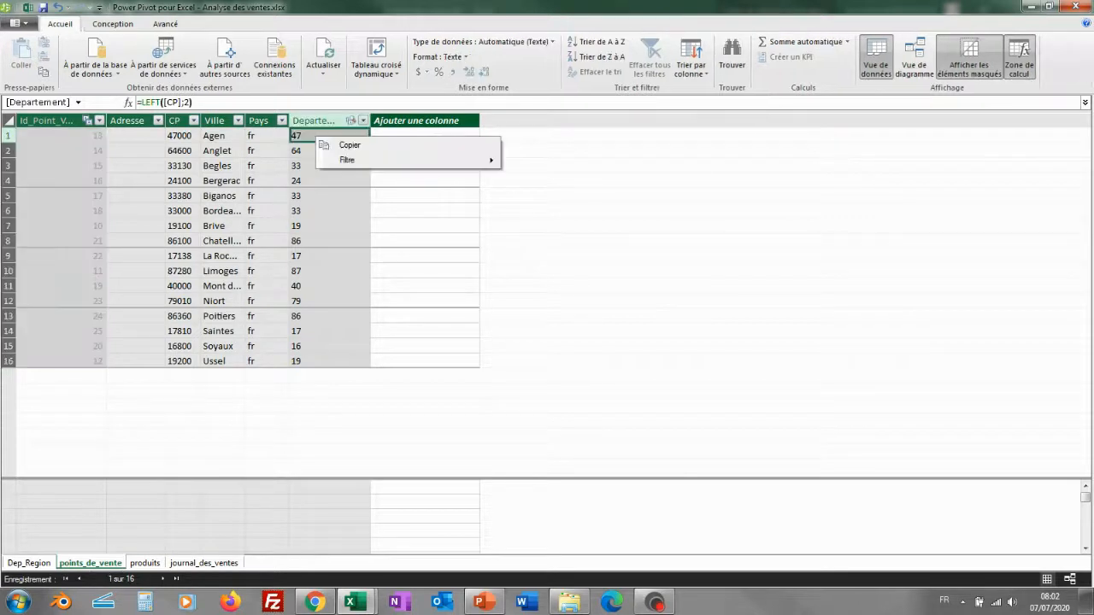
pyautogui.rightClick(322, 124)
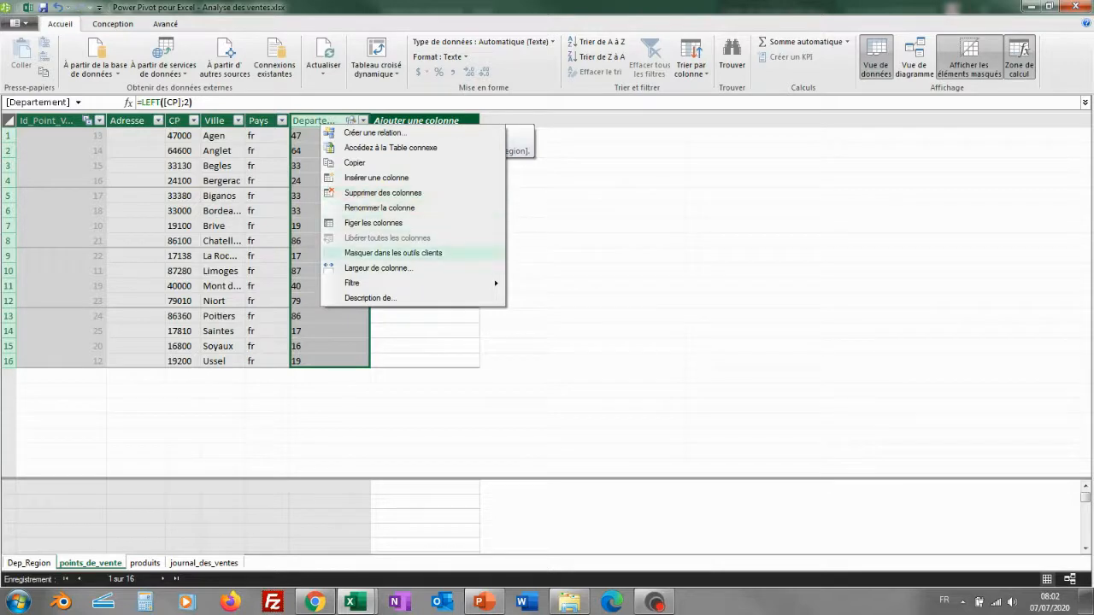
pyautogui.click(393, 253)
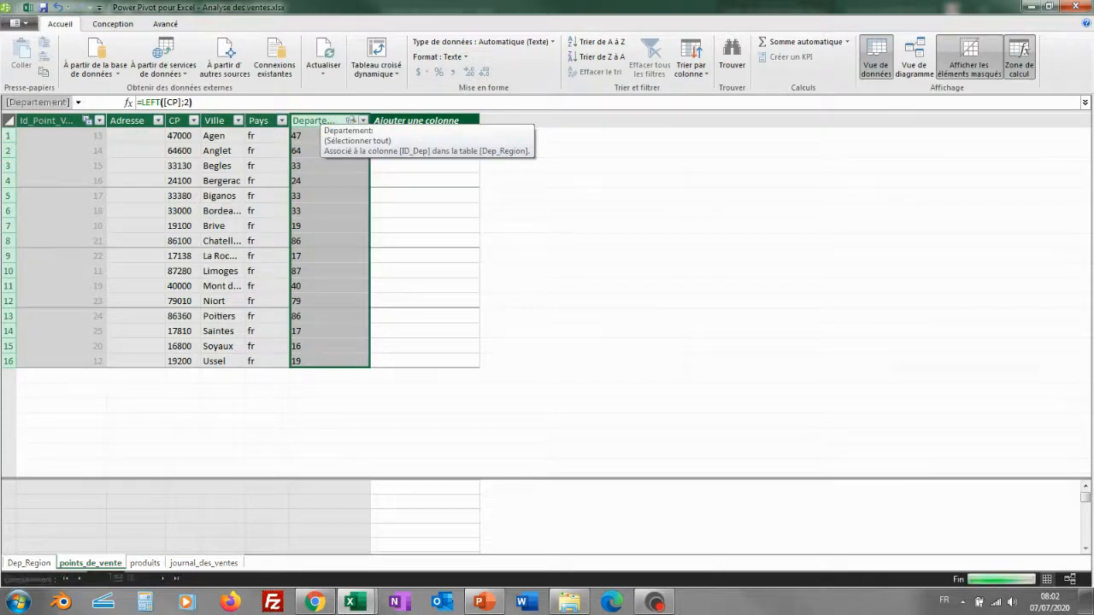
# Hide the prefixe and id_produit_ok columns of the produits table from client tools
pyautogui.click(145, 564)
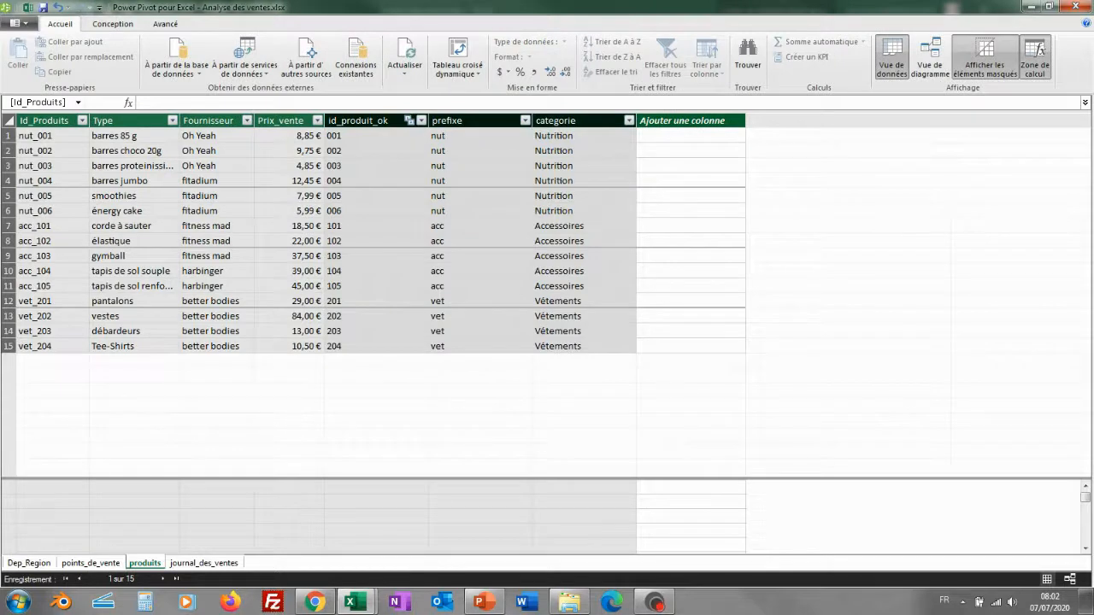
pyautogui.click(483, 122)
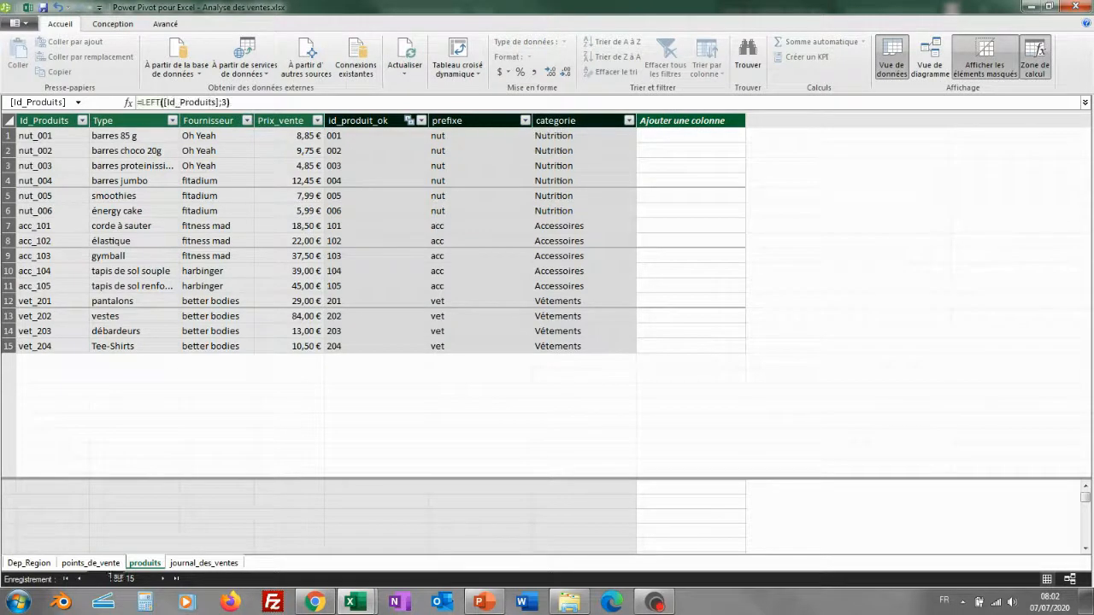
pyautogui.rightClick(484, 123)
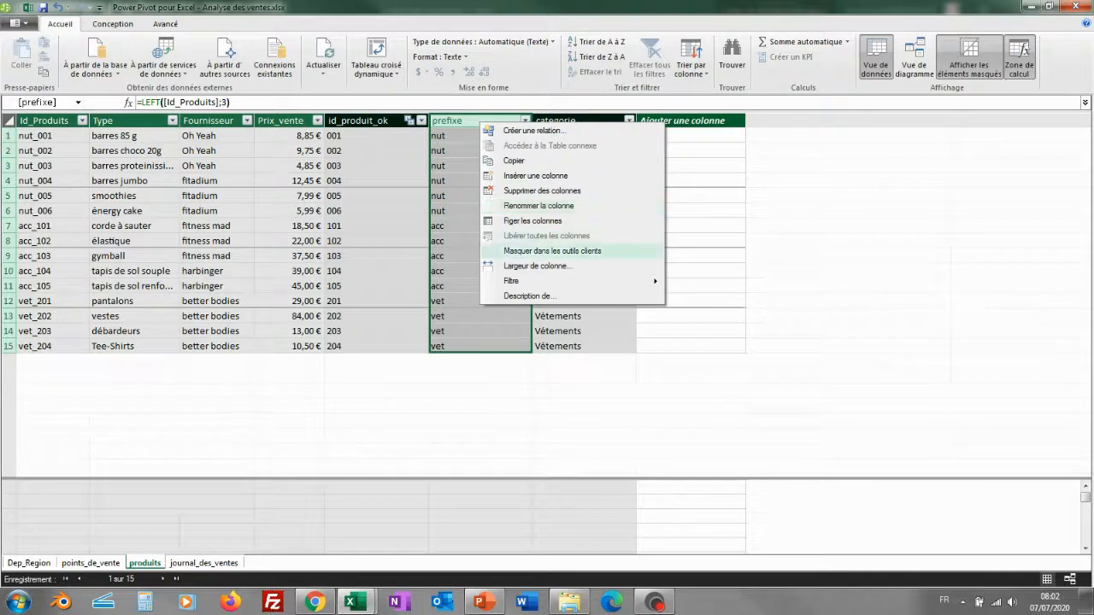
pyautogui.click(552, 251)
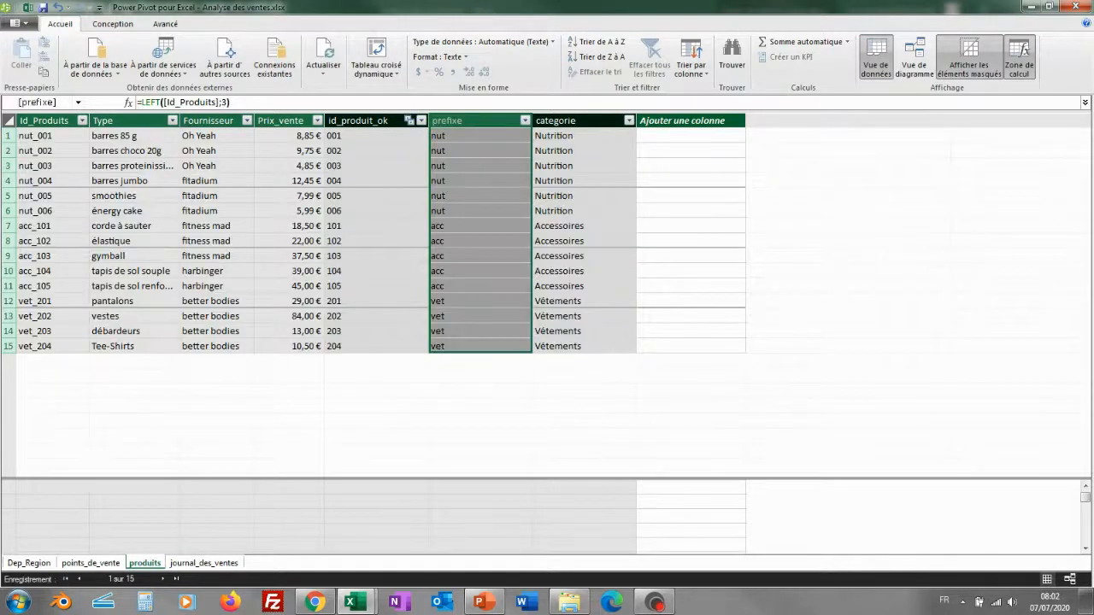
pyautogui.rightClick(355, 122)
pyautogui.click(440, 253)
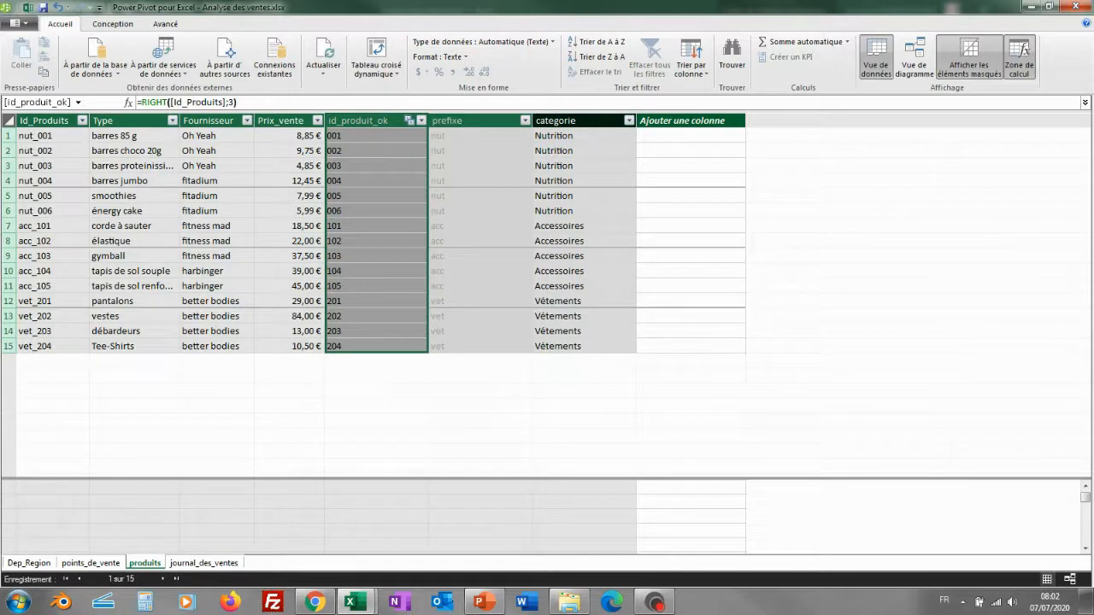
# Hide the point-of-sale ID, Id_produit and id_prod_ok columns of the journal_des_ventes table from client tools
pyautogui.click(203, 563)
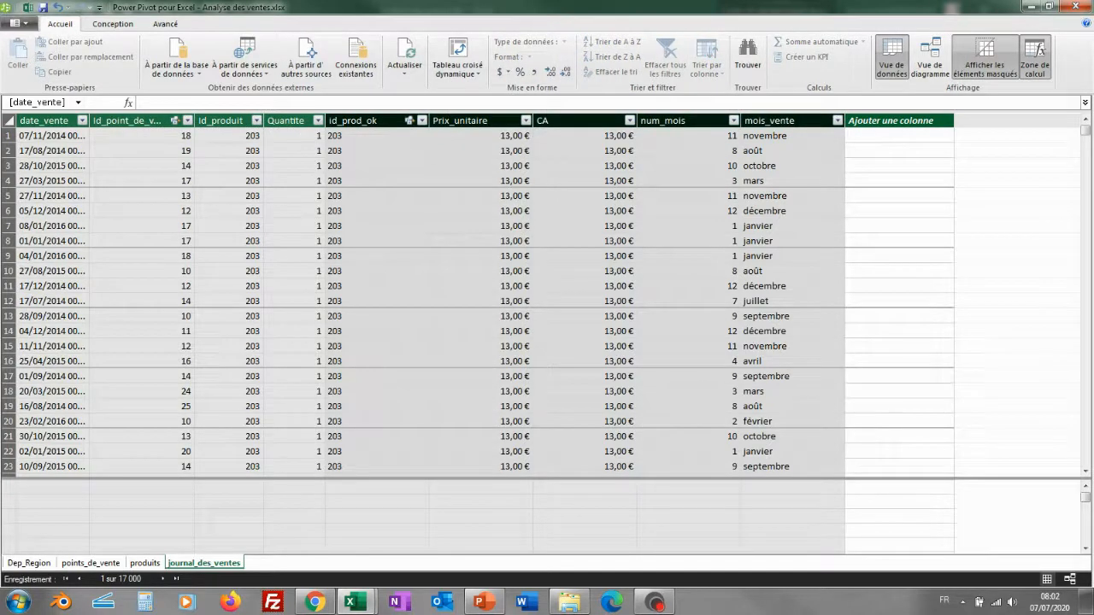
pyautogui.rightClick(134, 122)
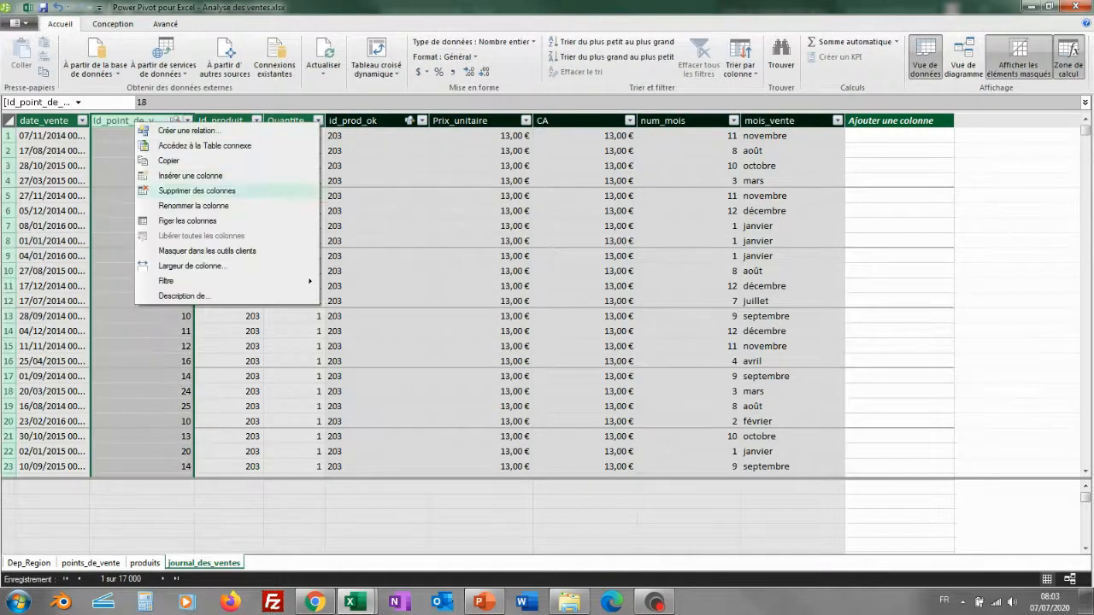
pyautogui.click(206, 250)
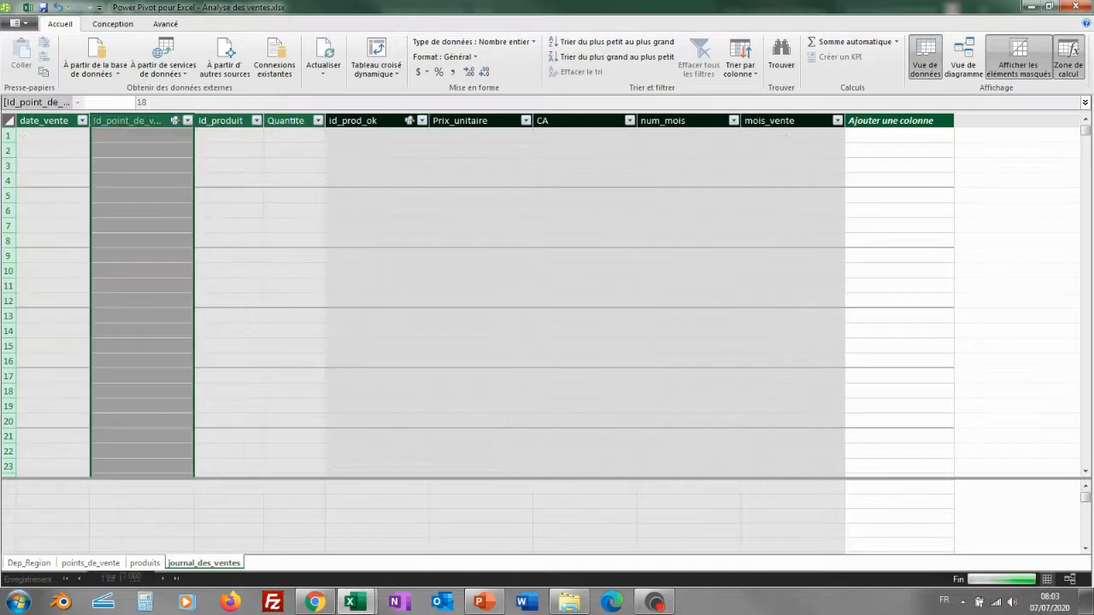
pyautogui.rightClick(227, 121)
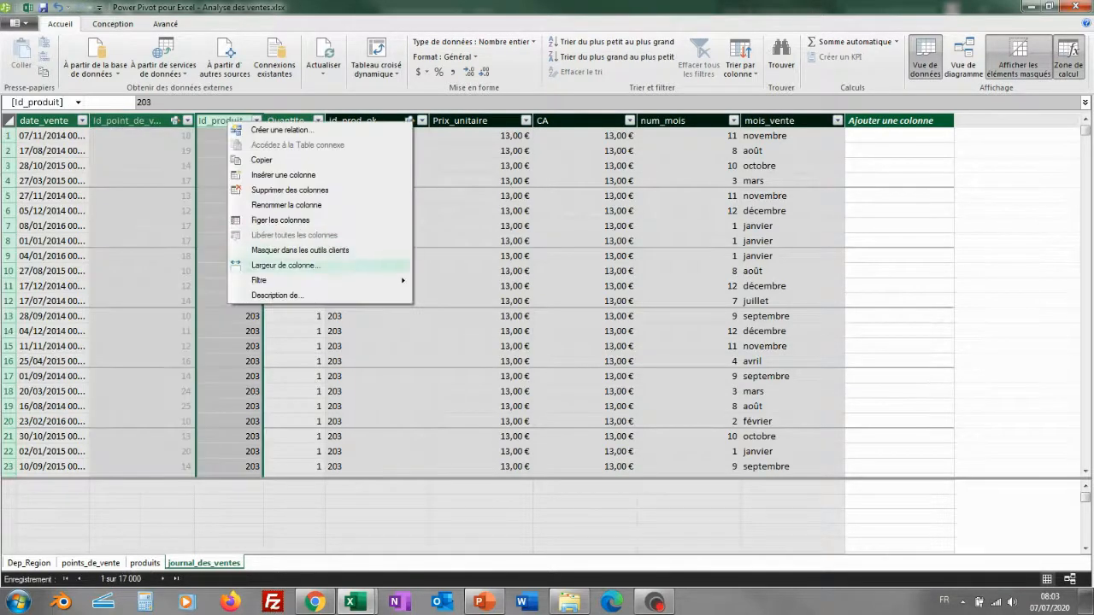
pyautogui.click(299, 250)
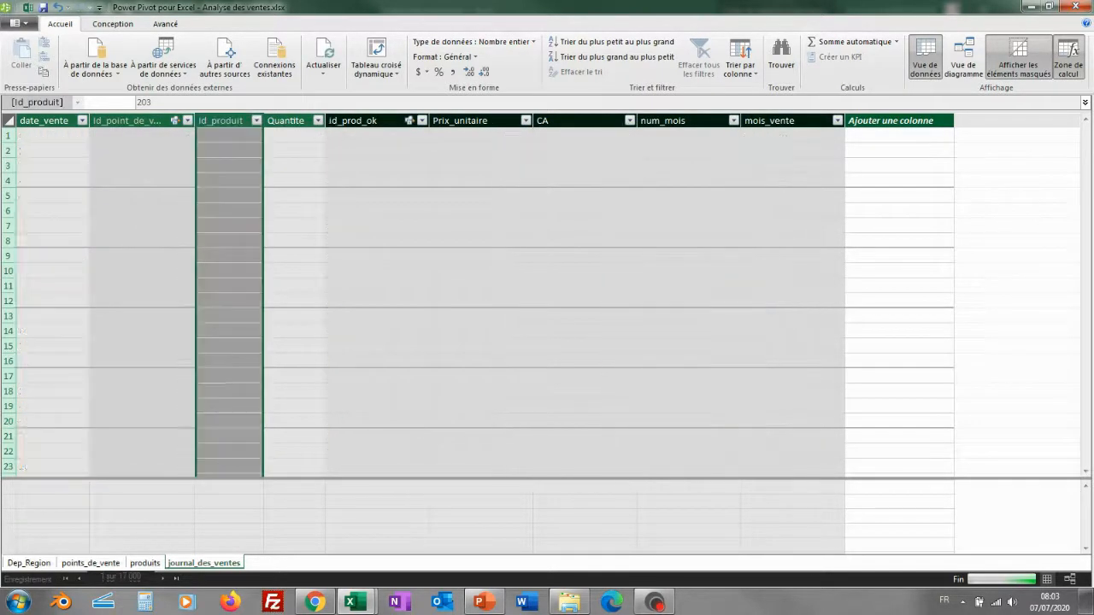
pyautogui.rightClick(371, 122)
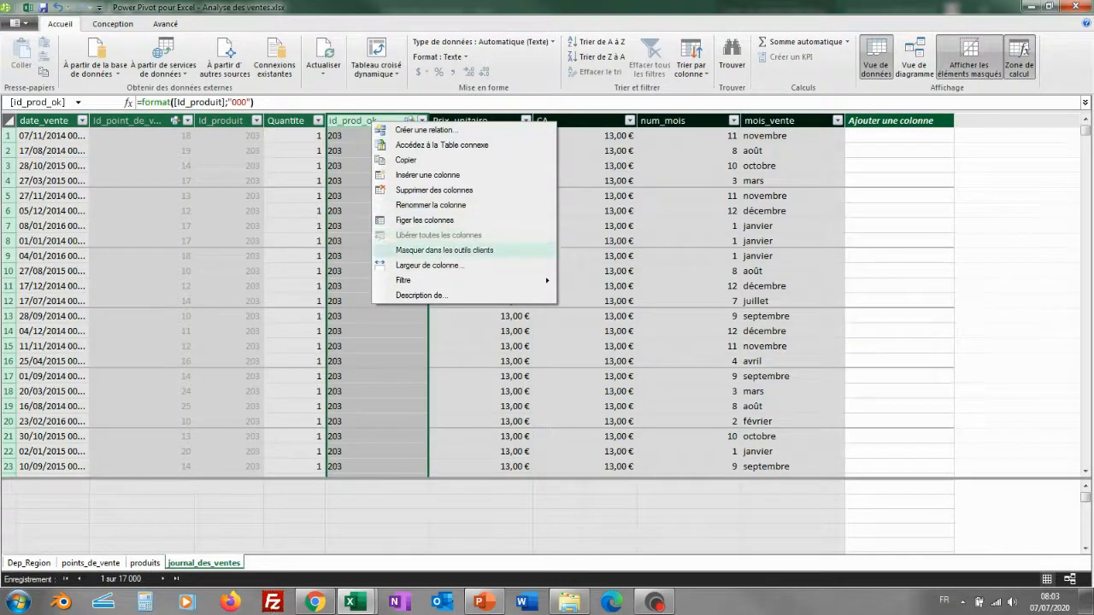
pyautogui.click(445, 249)
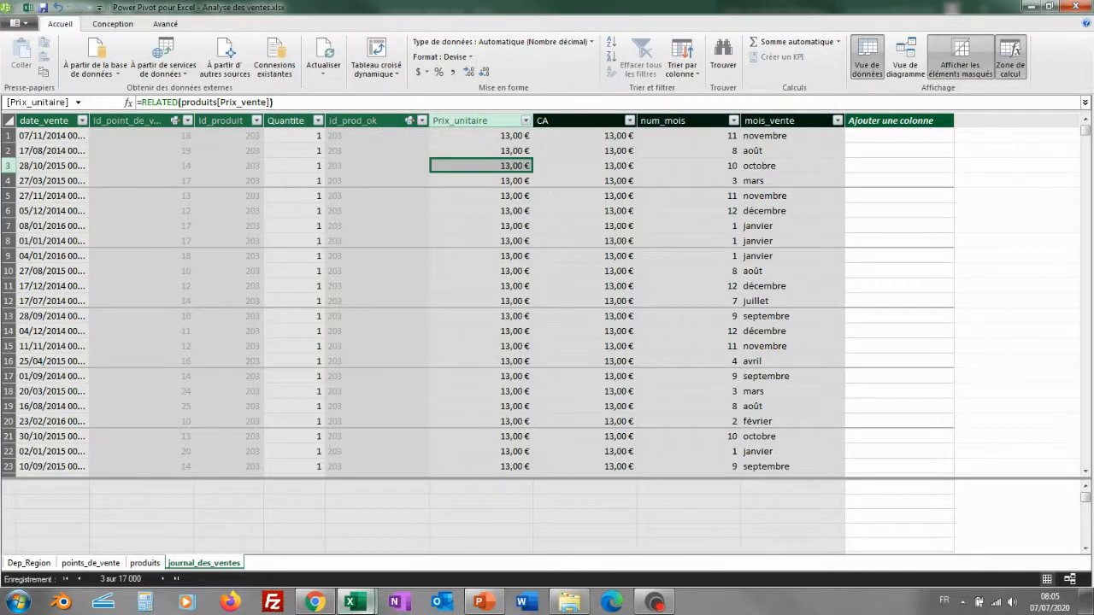
# Switch to the Excel workbook and select the Dordogne cell in the department pivot table
pyautogui.moveTo(350, 602)
pyautogui.click(256, 526)
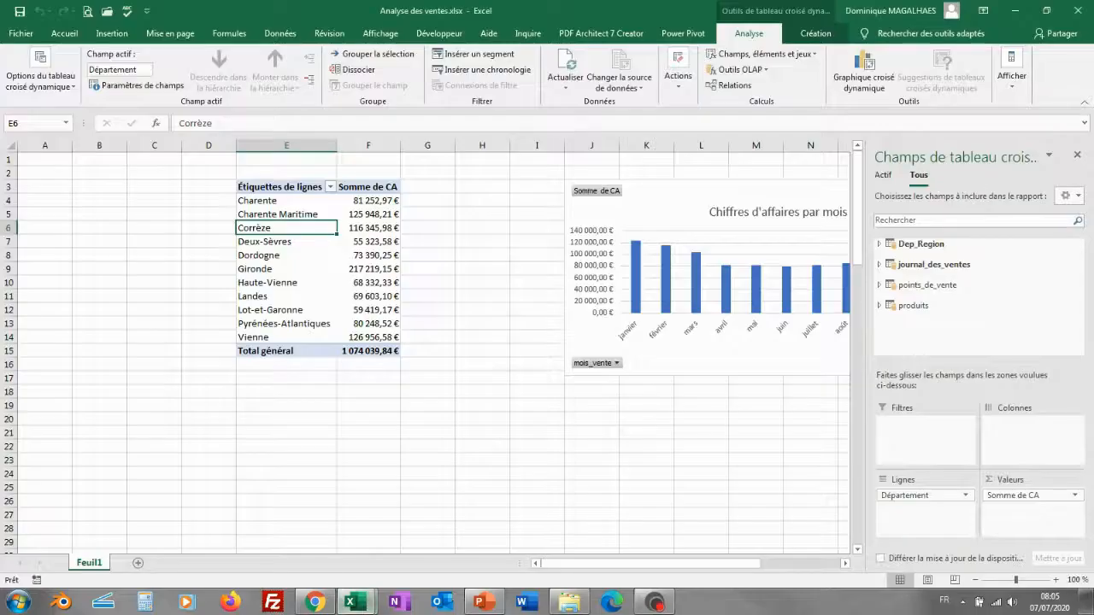
pyautogui.click(282, 255)
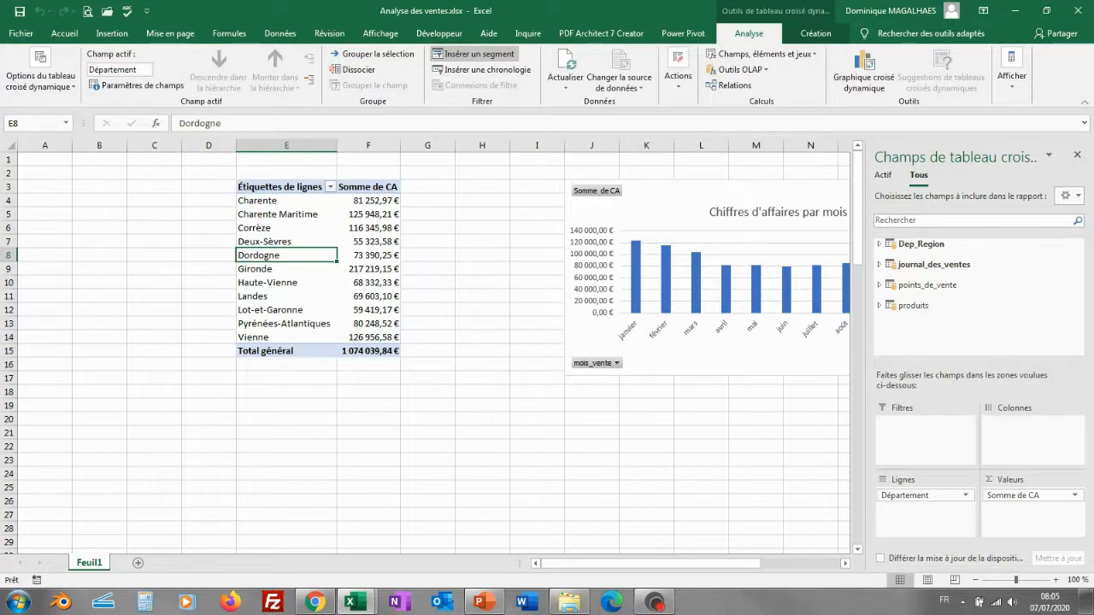
pyautogui.click(474, 54)
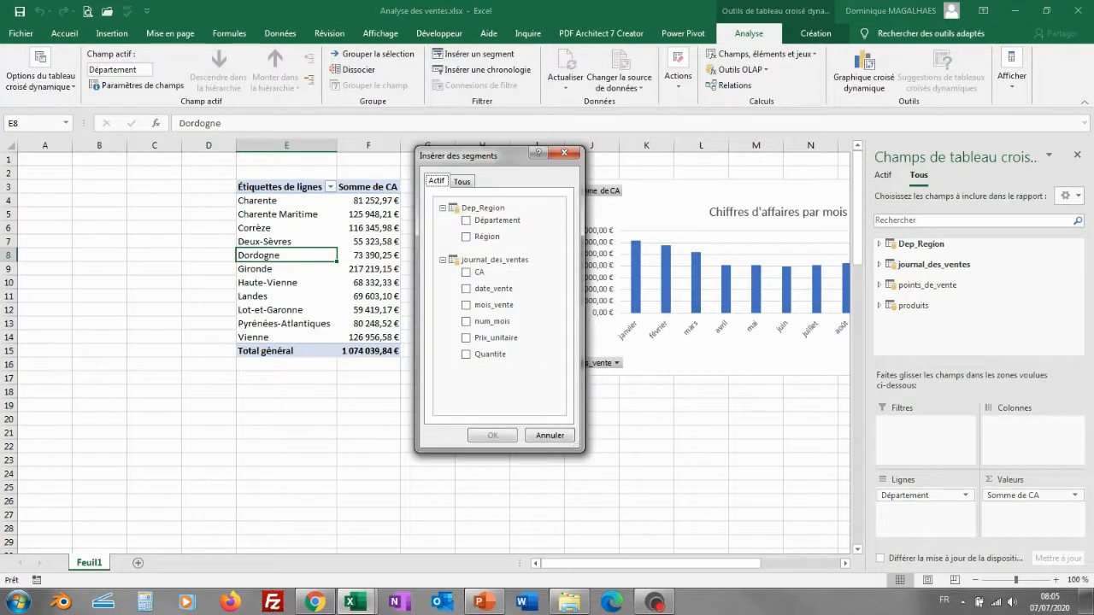
pyautogui.click(462, 182)
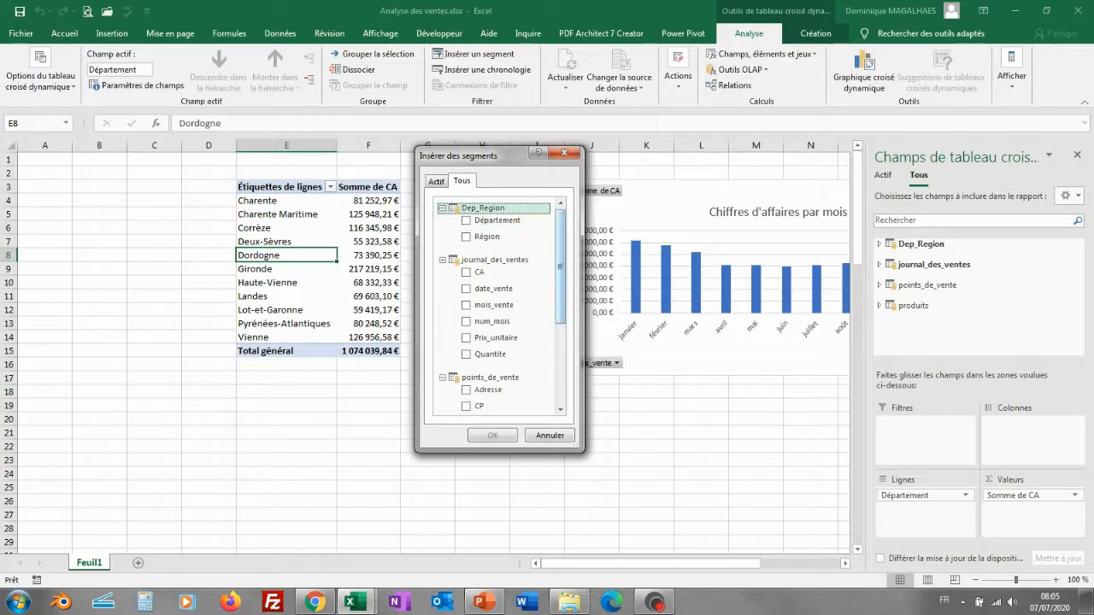
pyautogui.moveTo(561, 266); pyautogui.dragTo(561, 346)
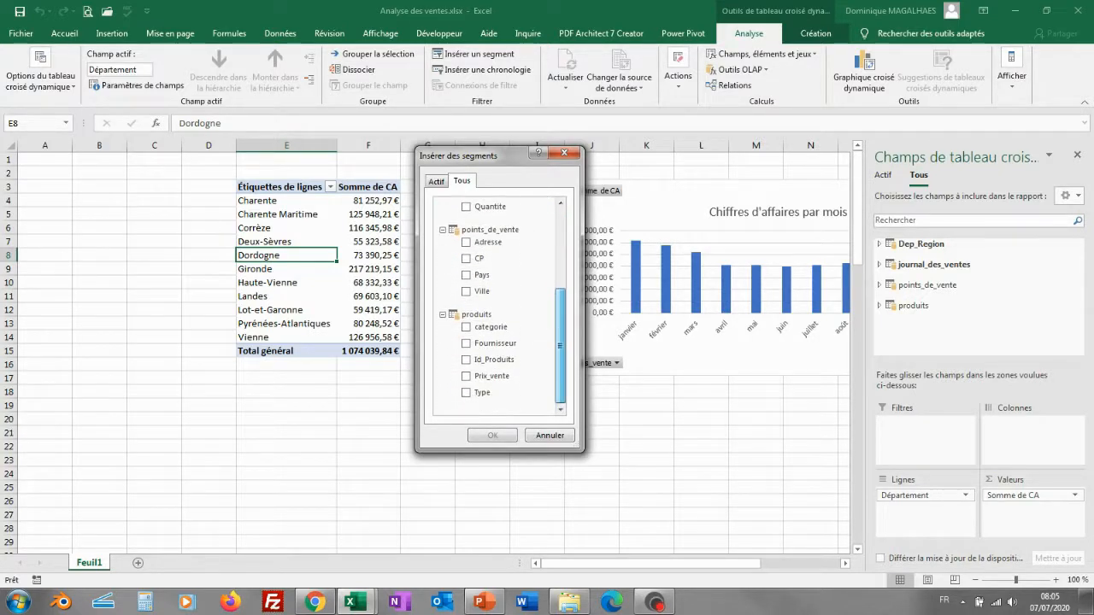
pyautogui.press('Escape')
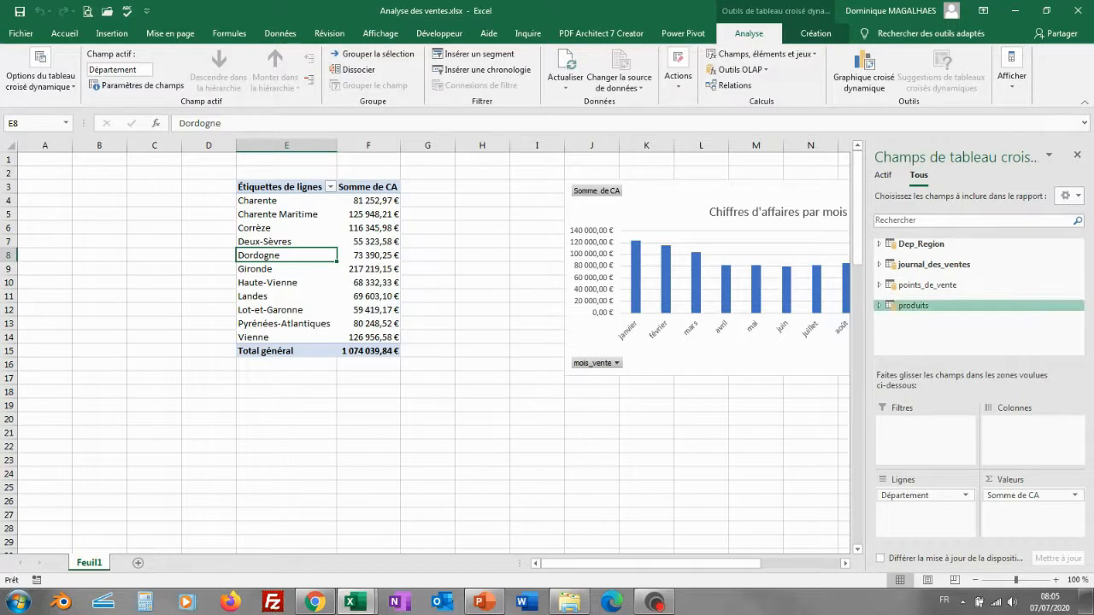
# Add a slicer on the categorie field of the produits table and place it beside the pivot table, over columns A to C
pyautogui.click(913, 305)
pyautogui.moveTo(1078, 299); pyautogui.dragTo(1079, 314)
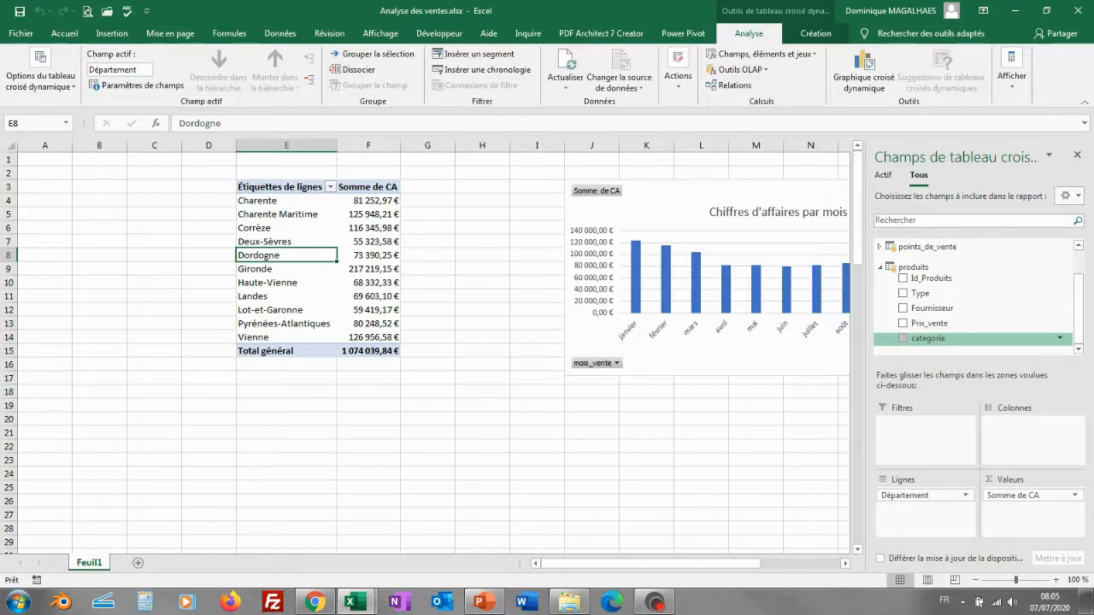
pyautogui.rightClick(930, 340)
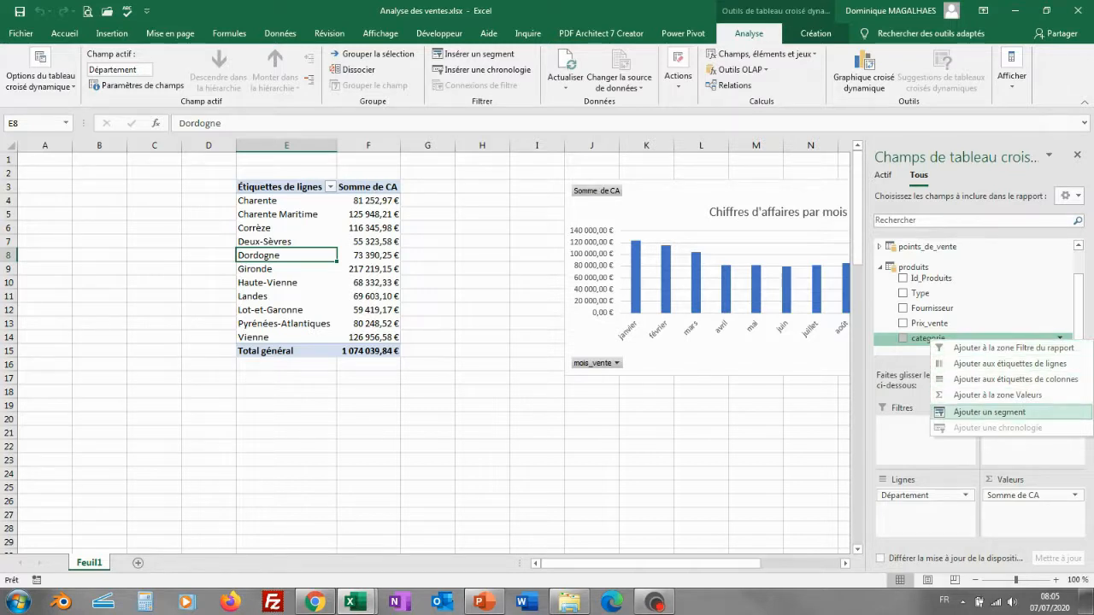
pyautogui.click(990, 412)
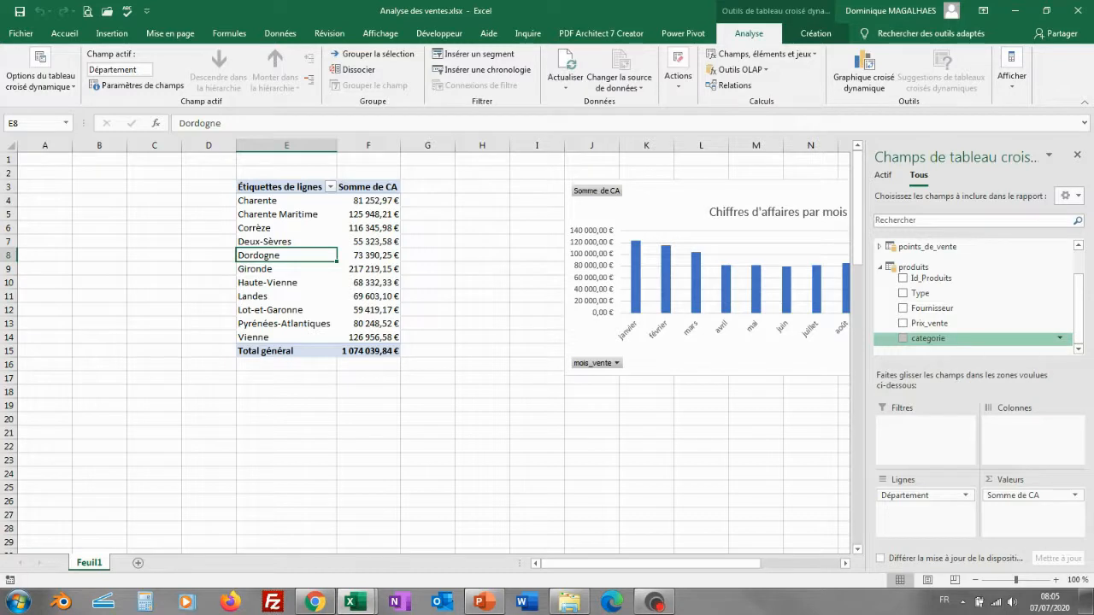
pyautogui.moveTo(427, 274); pyautogui.dragTo(77, 171)
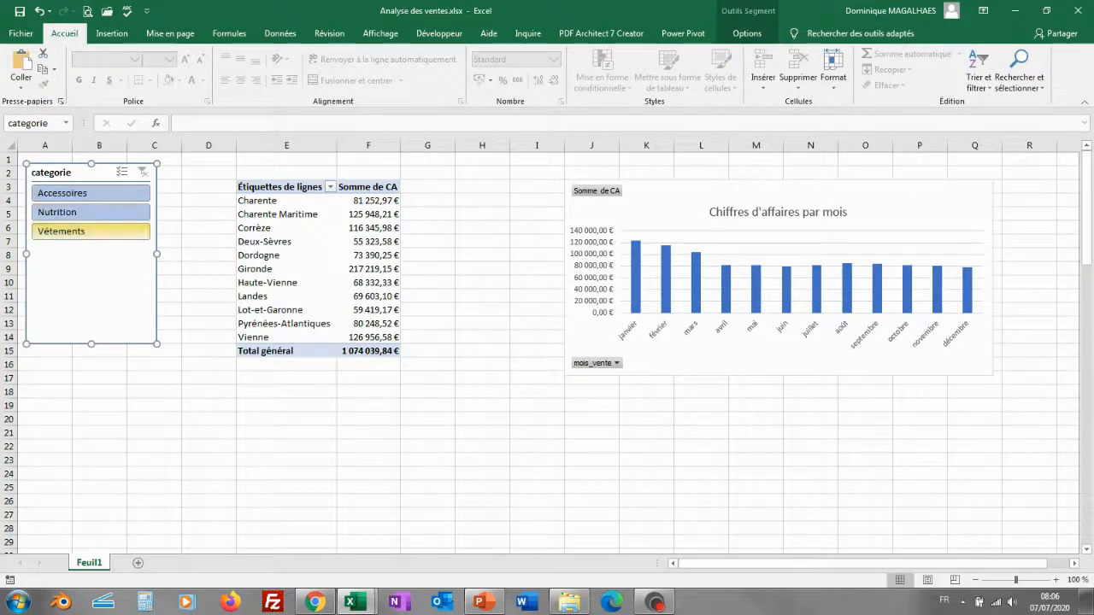
# Test the categorie slicer by filtering on Accessoires, Nutrition and Vêtements in turn, and clear the filter
pyautogui.click(90, 193)
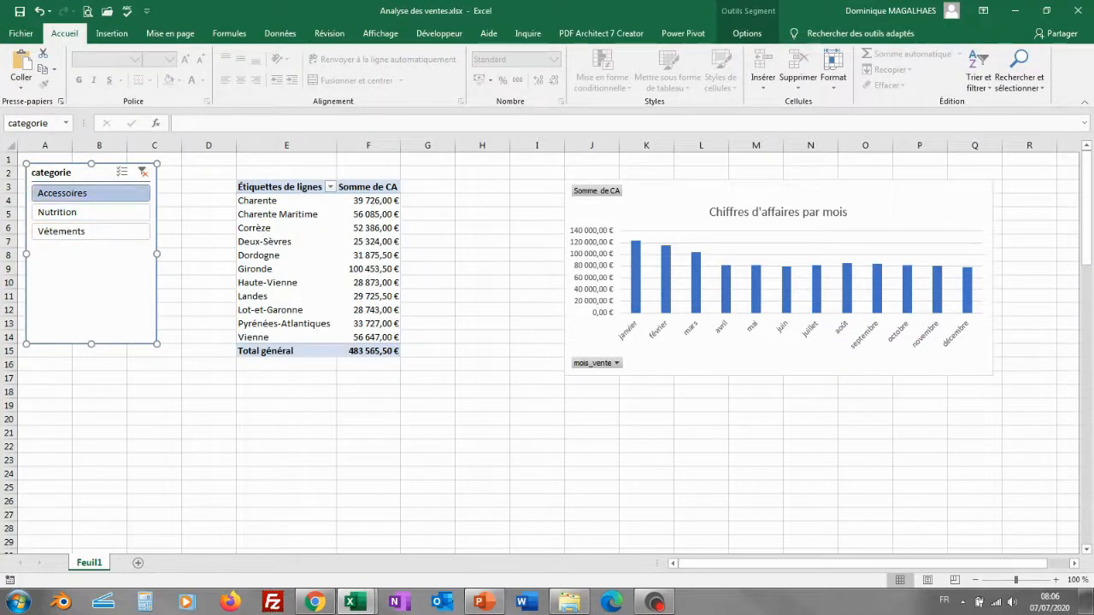
pyautogui.click(90, 212)
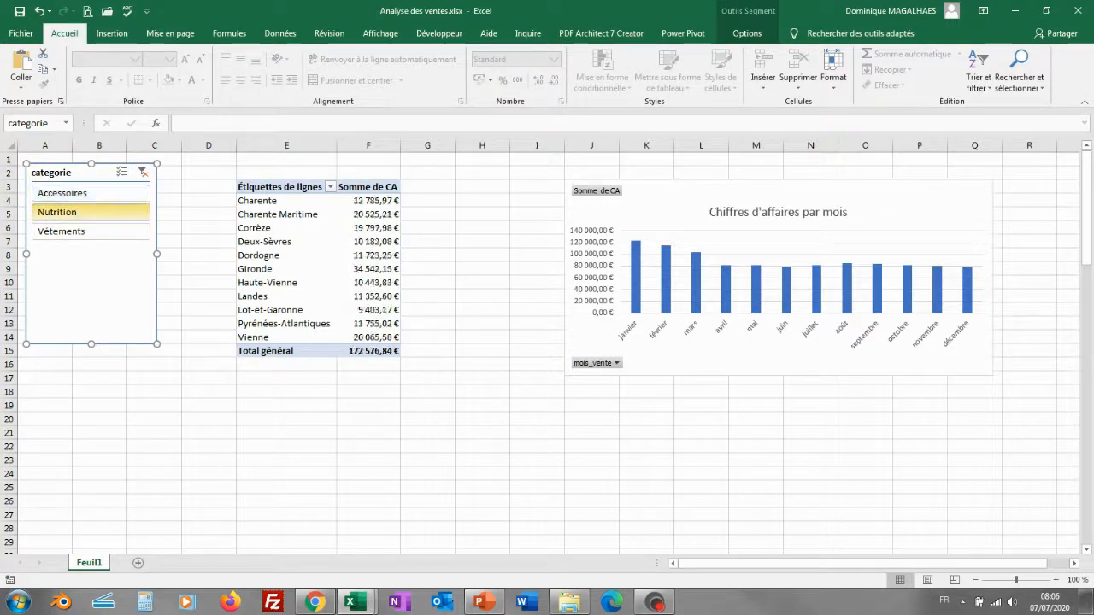
pyautogui.click(91, 230)
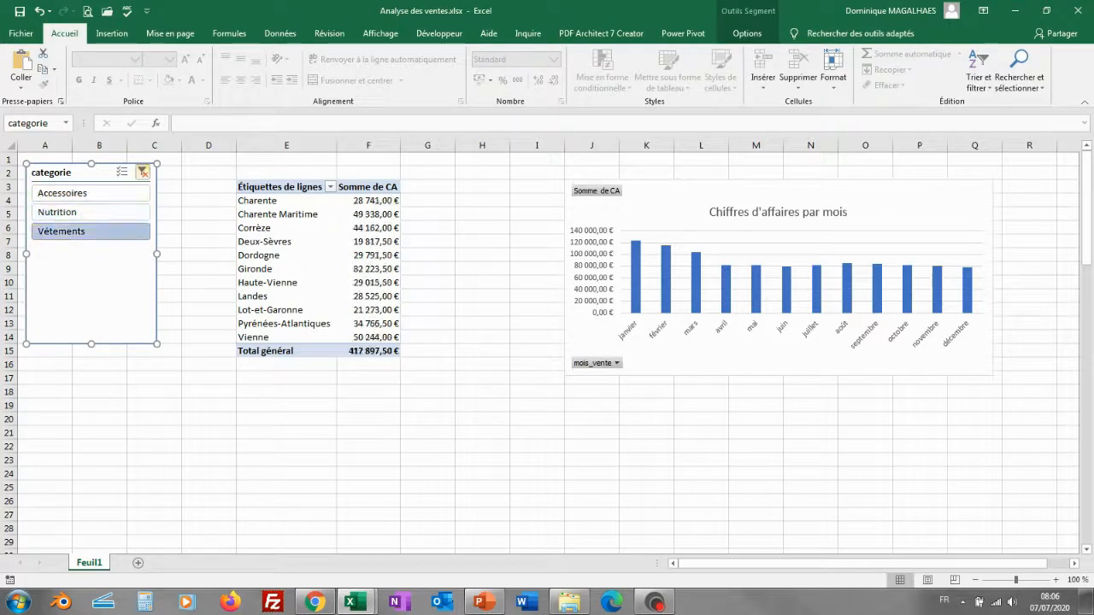
pyautogui.click(143, 171)
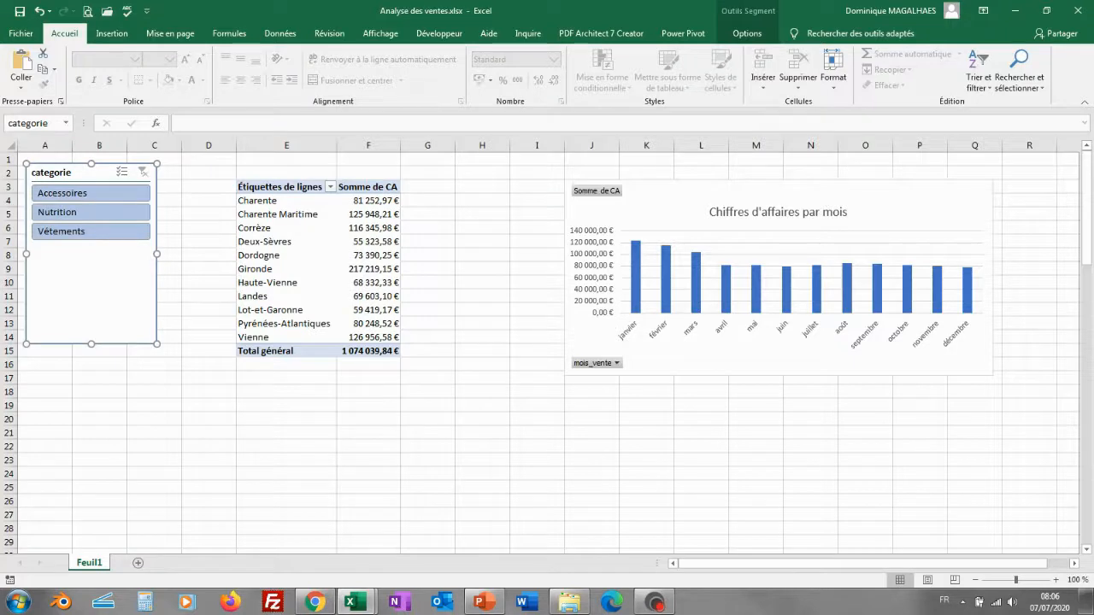
pyautogui.rightClick(106, 256)
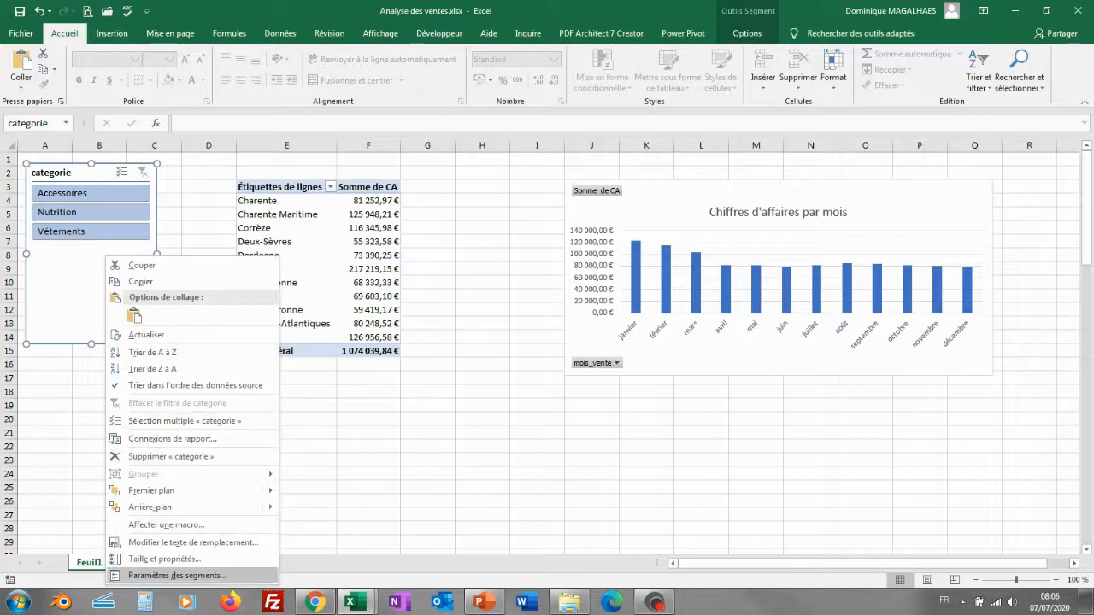
pyautogui.click(177, 575)
pyautogui.moveTo(181, 404); pyautogui.dragTo(215, 293)
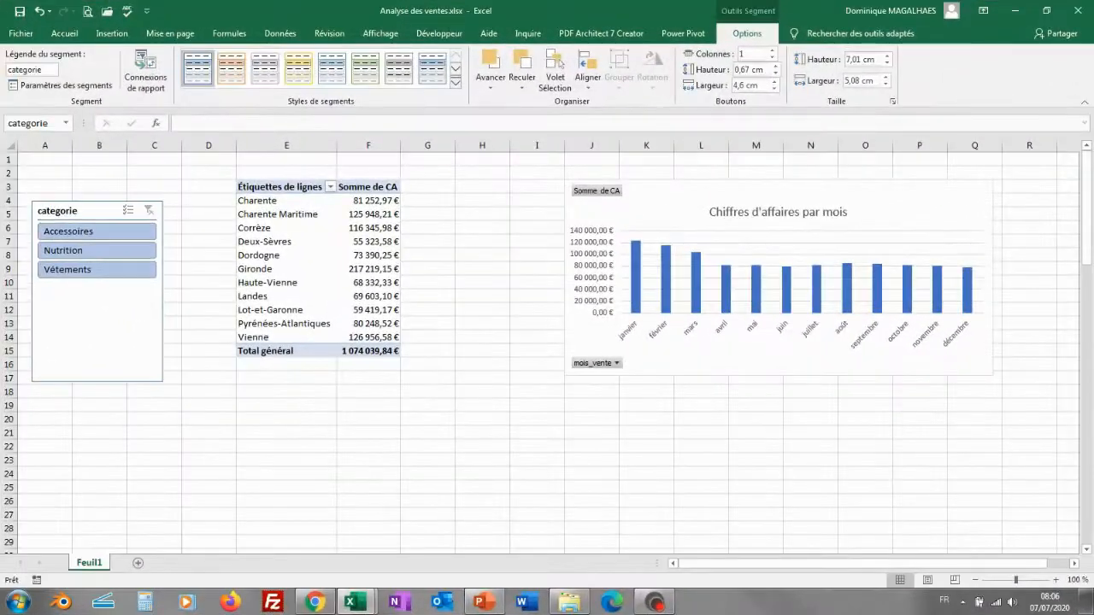
# Move the categorie slicer up to row 3 and resize it to about 3.18 cm high and 6.32 cm wide
pyautogui.moveTo(86, 211); pyautogui.dragTo(71, 189)
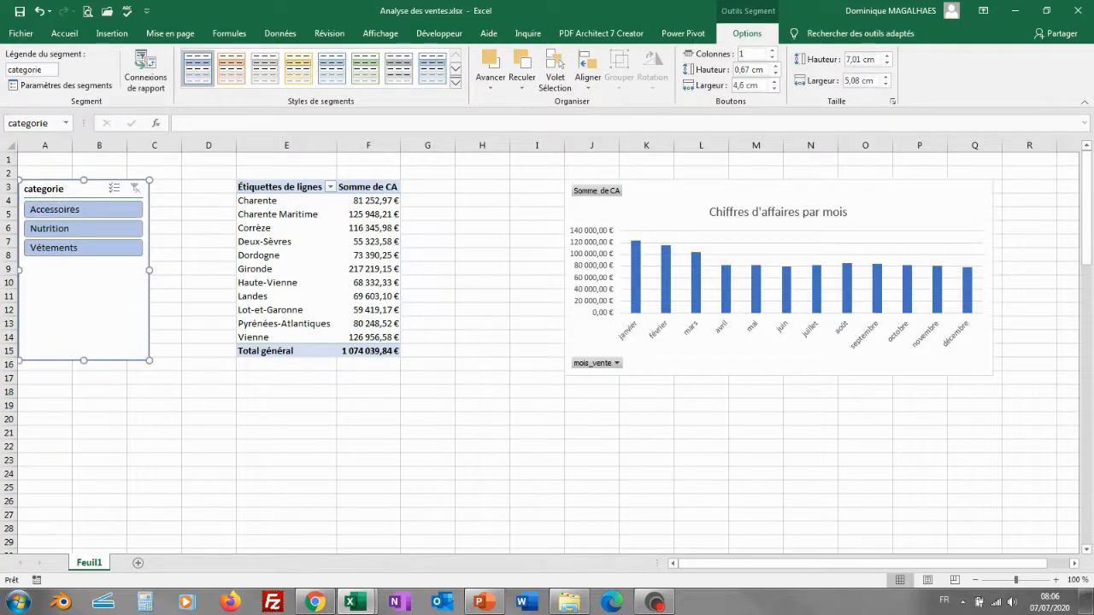
pyautogui.moveTo(149, 270); pyautogui.dragTo(181, 270)
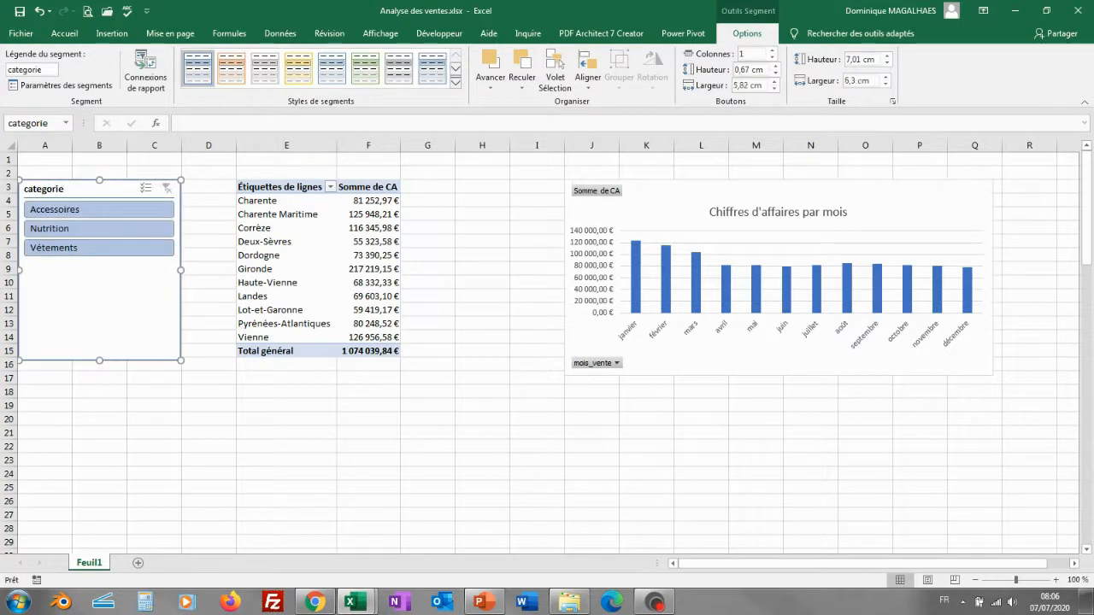
pyautogui.moveTo(99, 361); pyautogui.dragTo(99, 272)
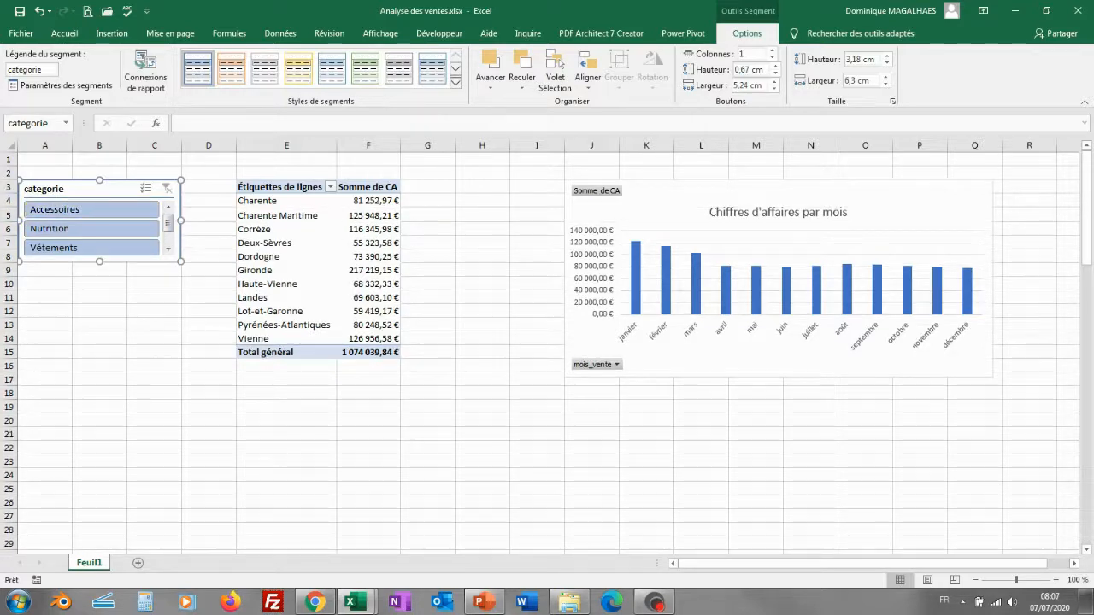
pyautogui.moveTo(181, 221); pyautogui.dragTo(181, 221)
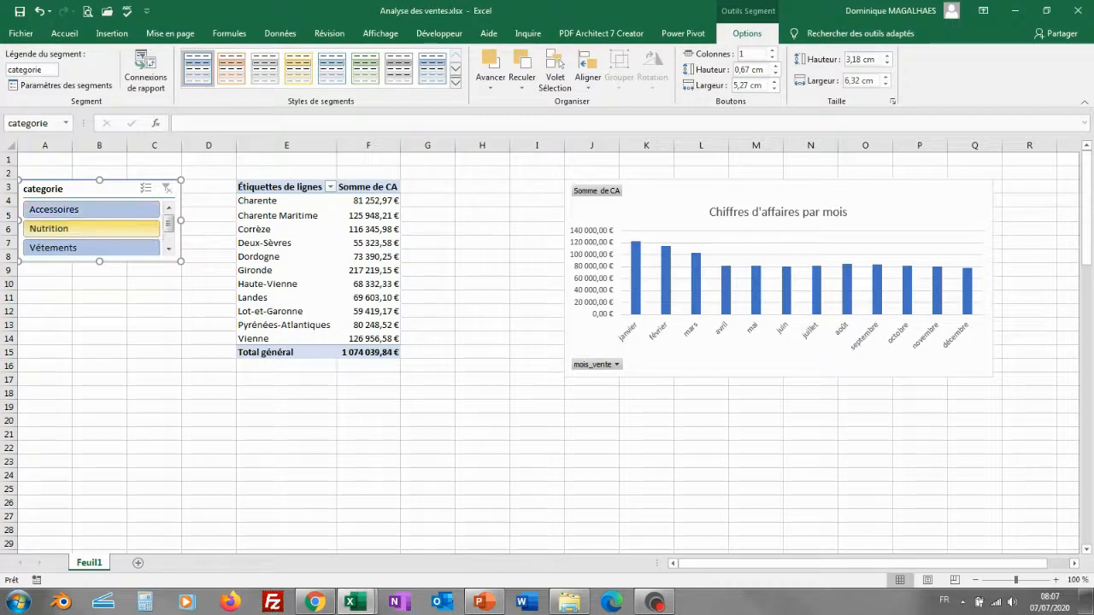
# Test the categorie slicer on Nutrition, Vêtements and Accessoires against the pivot table and chart
pyautogui.click(91, 229)
pyautogui.click(91, 248)
pyautogui.click(91, 229)
pyautogui.click(91, 209)
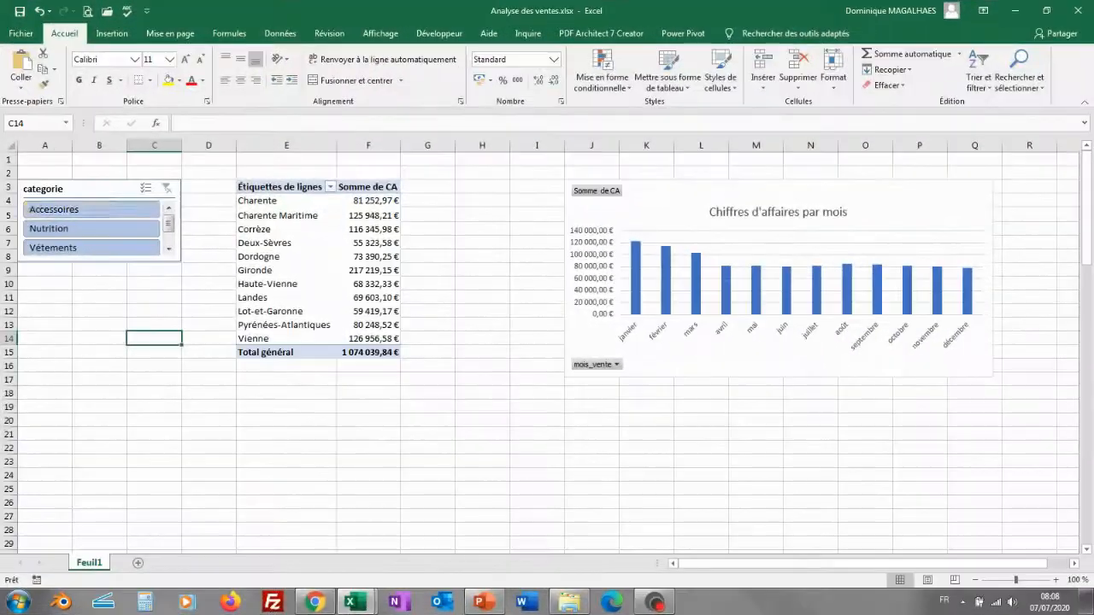
# Connect the categorie slicer to both Graphique 1 and Tableau croisé dynamique3 through its report connections
pyautogui.click(84, 189)
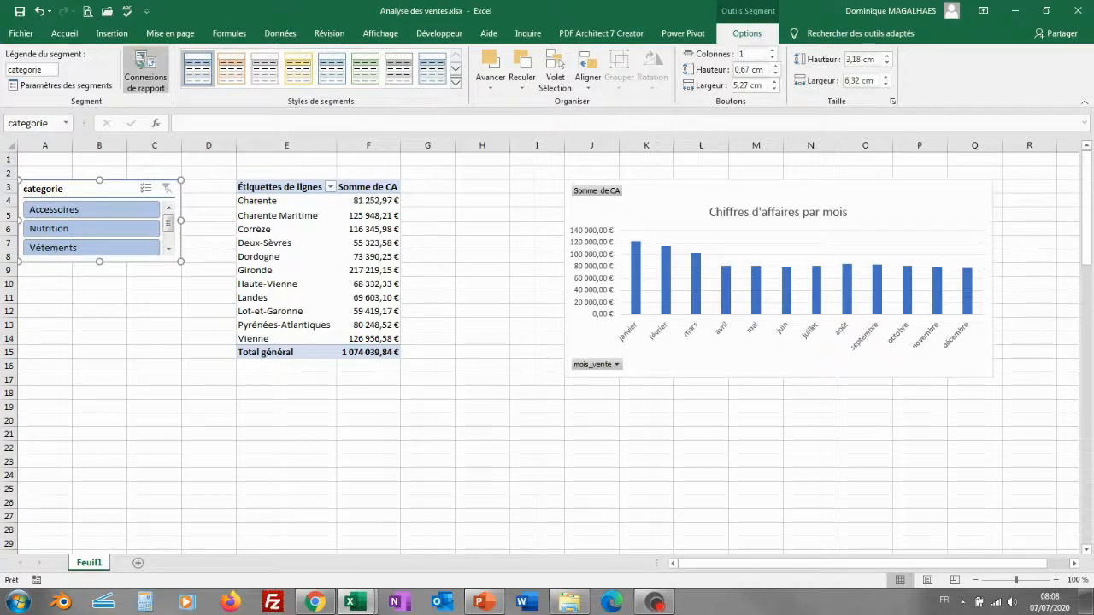
pyautogui.click(146, 70)
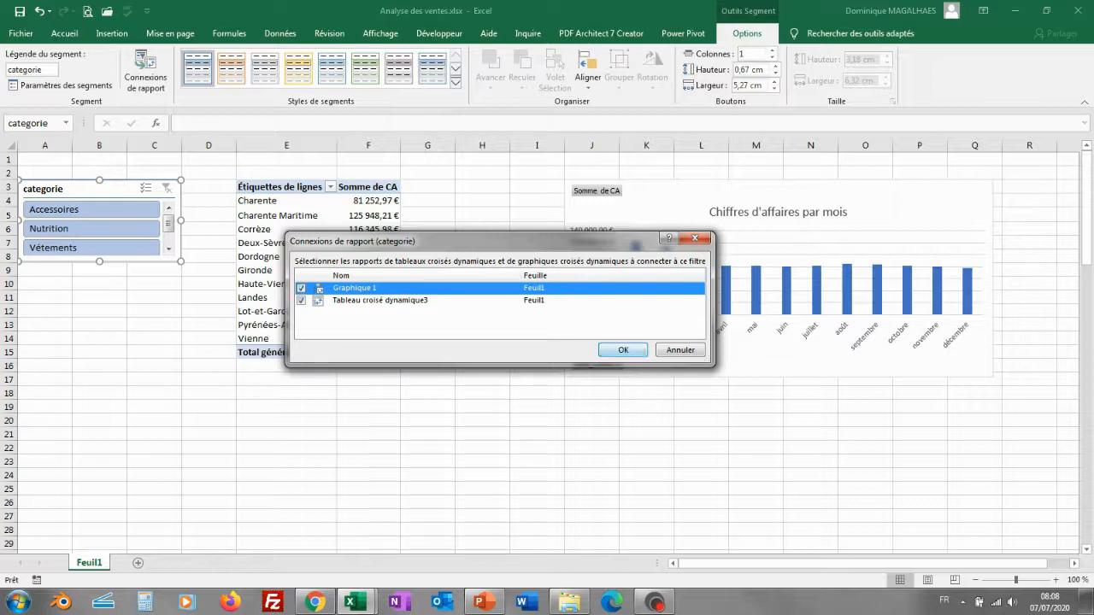
pyautogui.click(623, 350)
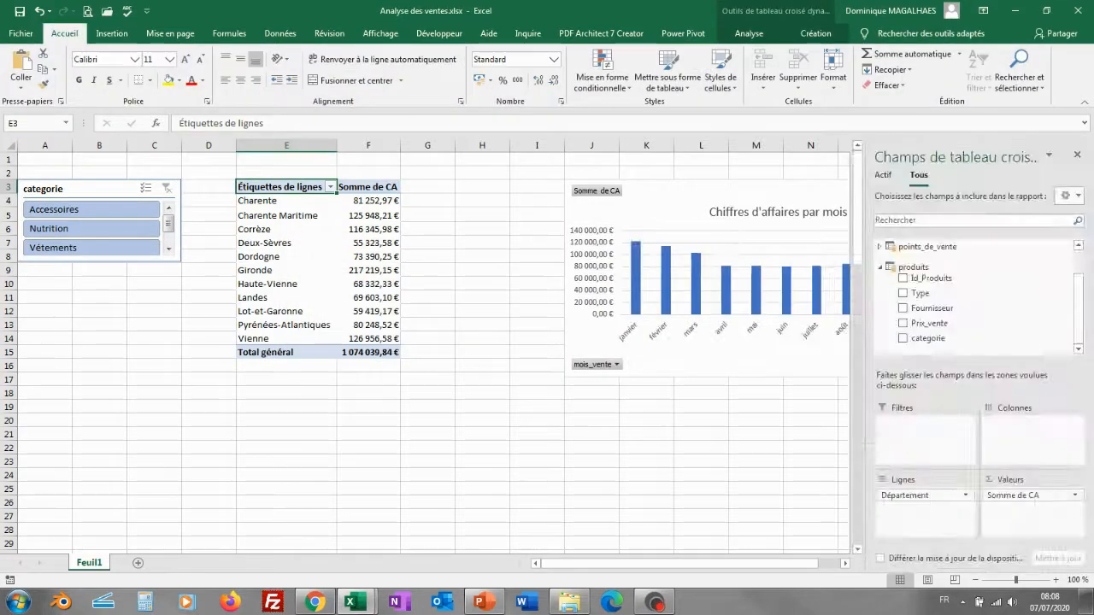
# Rename the monthly sales pivot chart as CA par mois
pyautogui.click(684, 209)
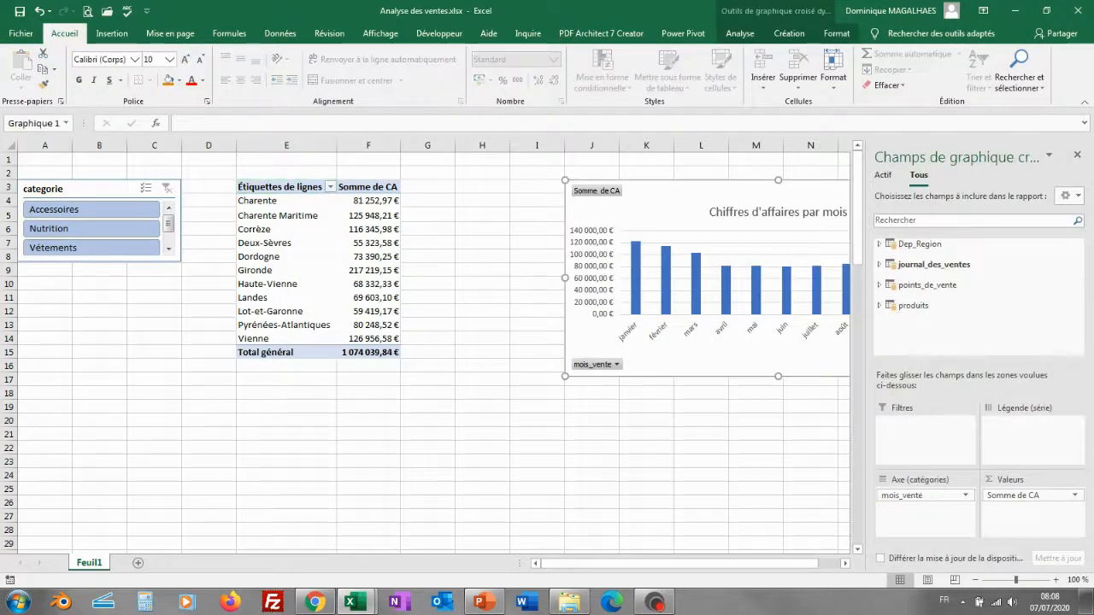
pyautogui.click(740, 33)
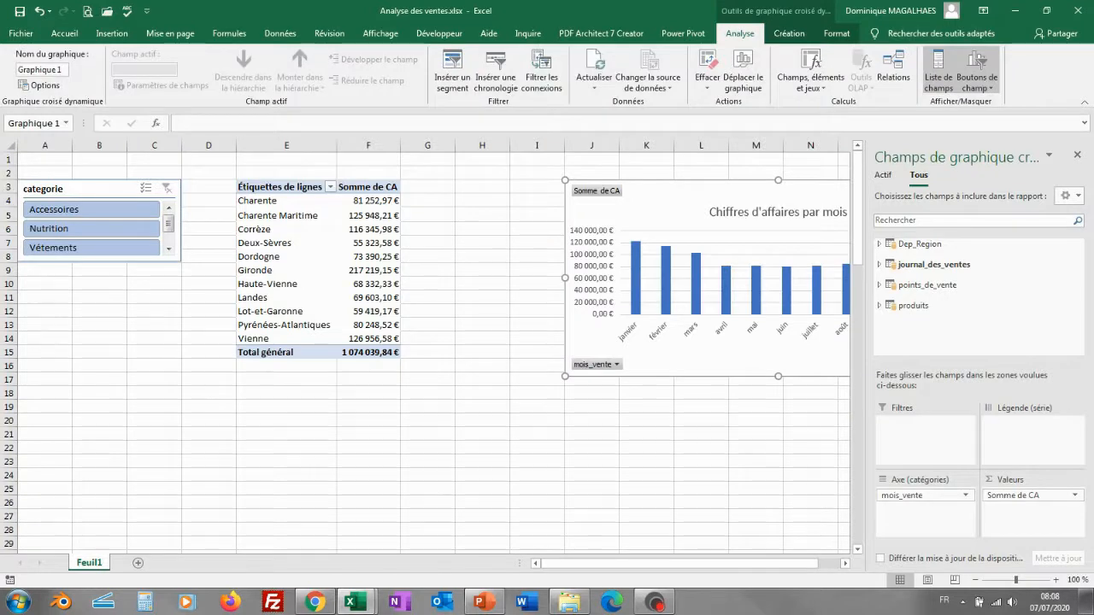
pyautogui.click(38, 69)
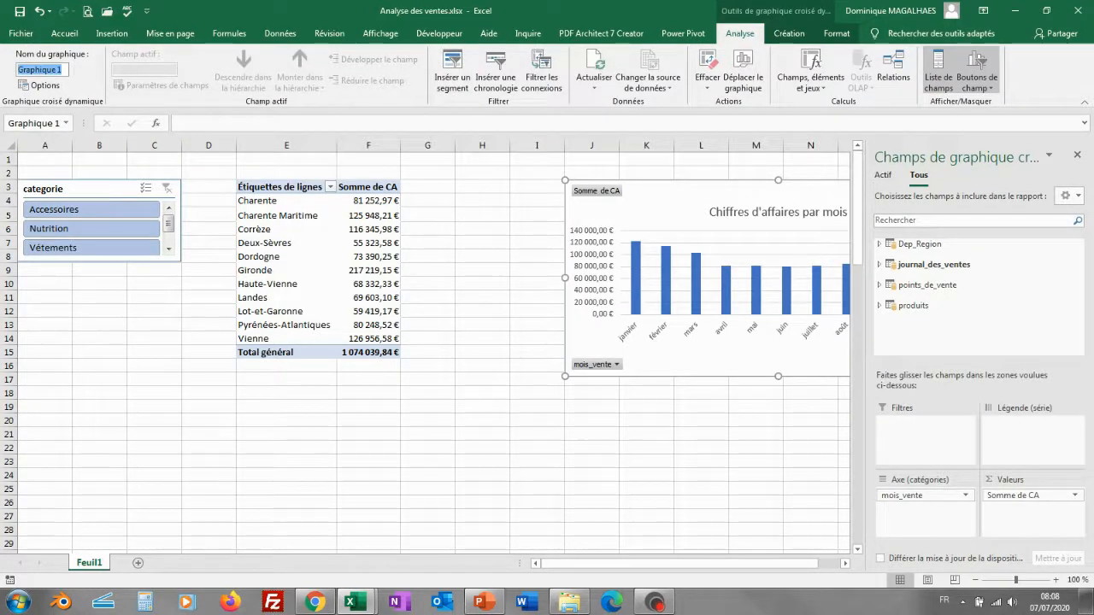
pyautogui.write('CH')
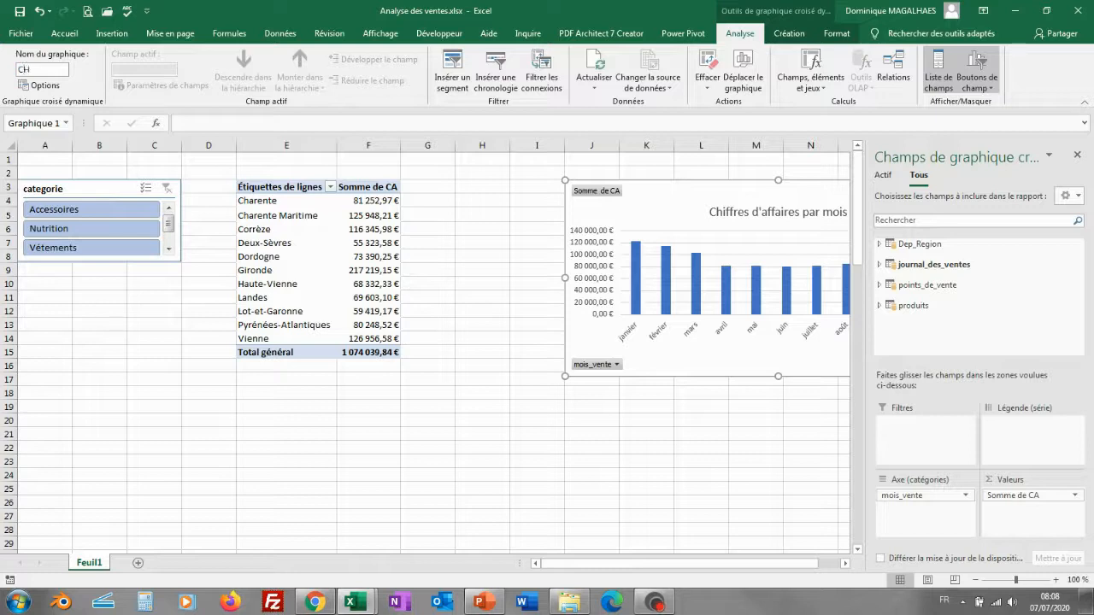
pyautogui.write(' par')
pyautogui.write('mois')
pyautogui.press('Return')
pyautogui.click(43, 70)
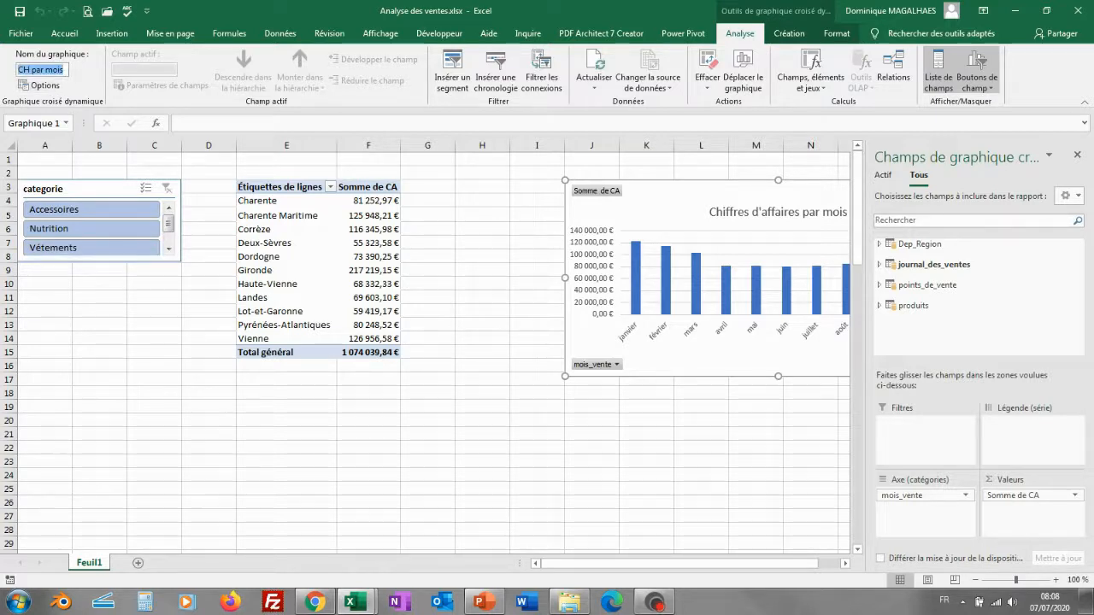
pyautogui.click(29, 70)
pyautogui.press('BackSpace')
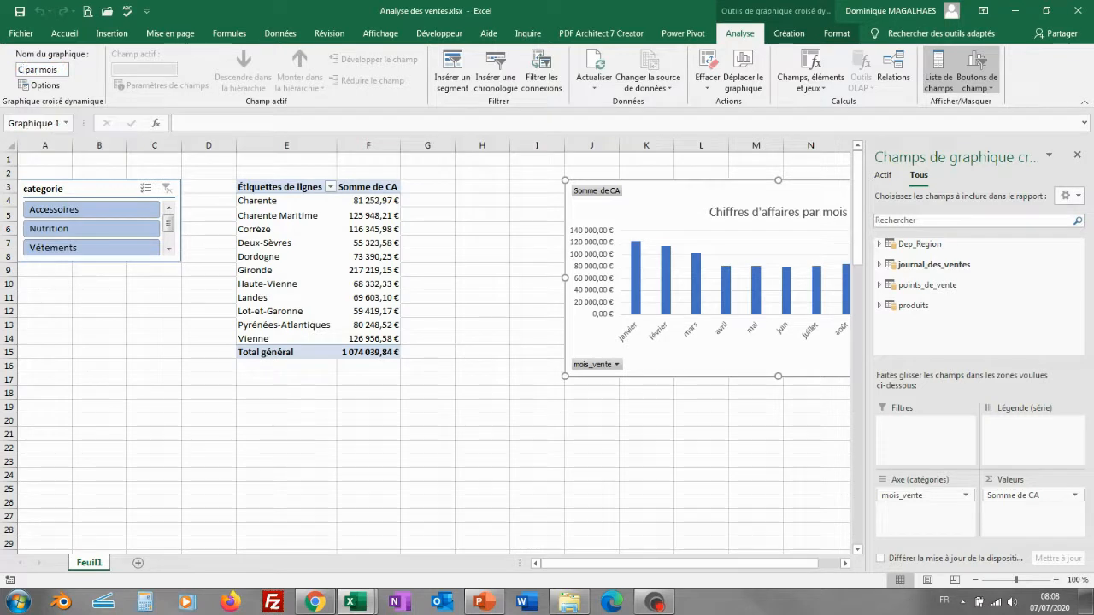
pyautogui.write('A')
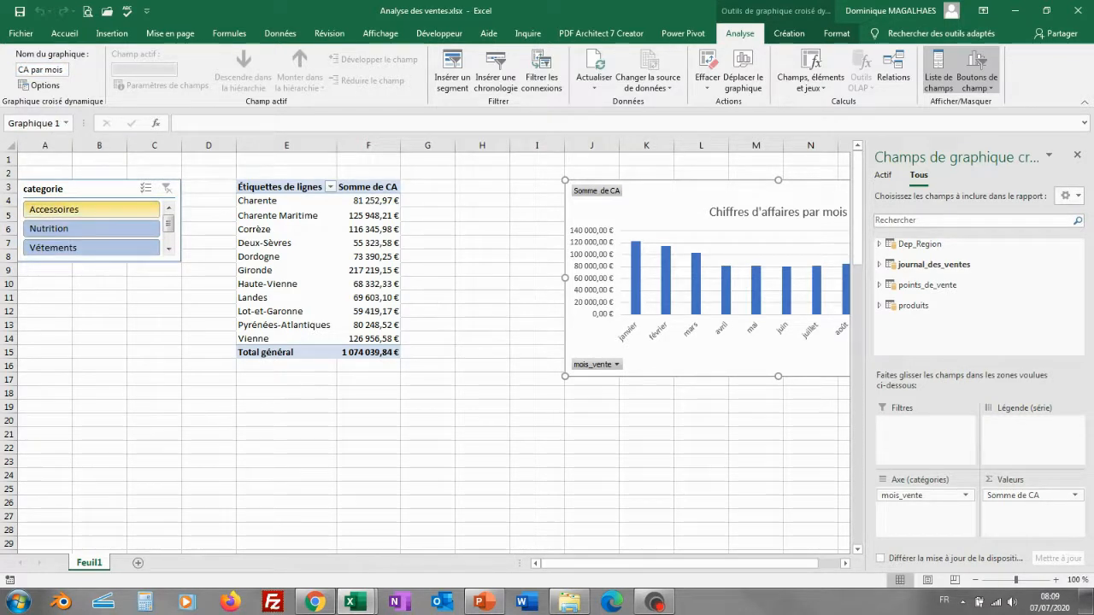
# Check the categorie slicer on the pivot table and chart by filtering on Accessoires, Nutrition and Vêtements
pyautogui.click(92, 209)
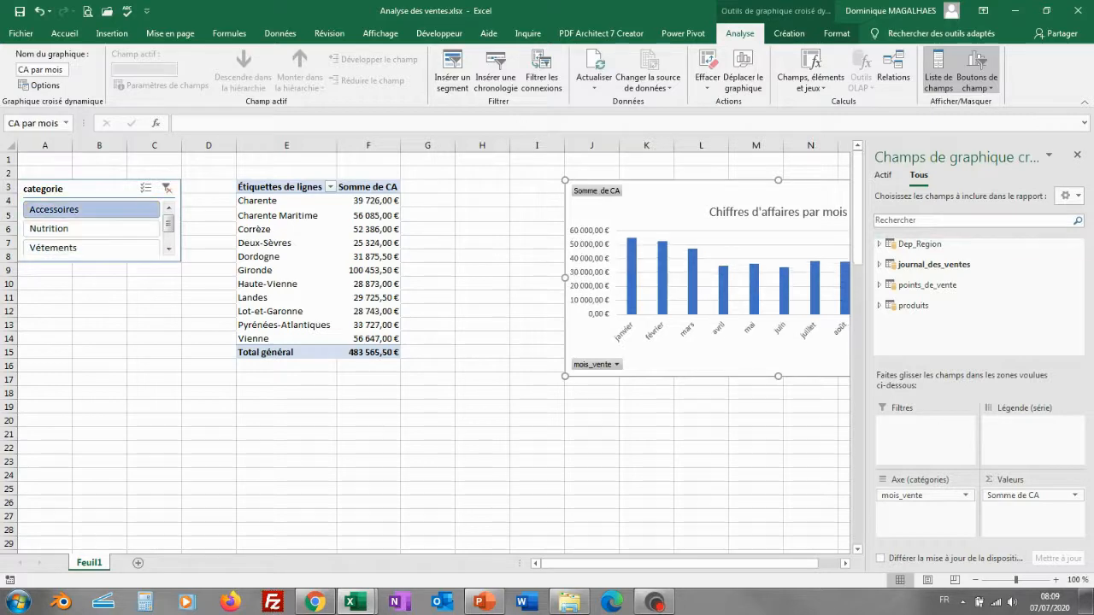
pyautogui.click(482, 284)
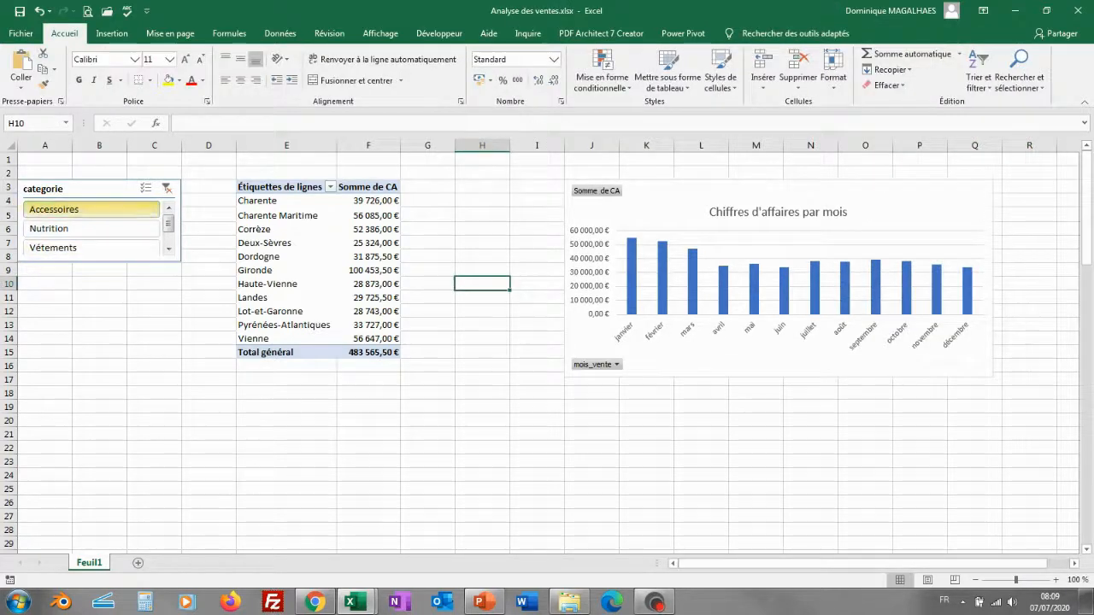
pyautogui.click(90, 229)
pyautogui.click(91, 248)
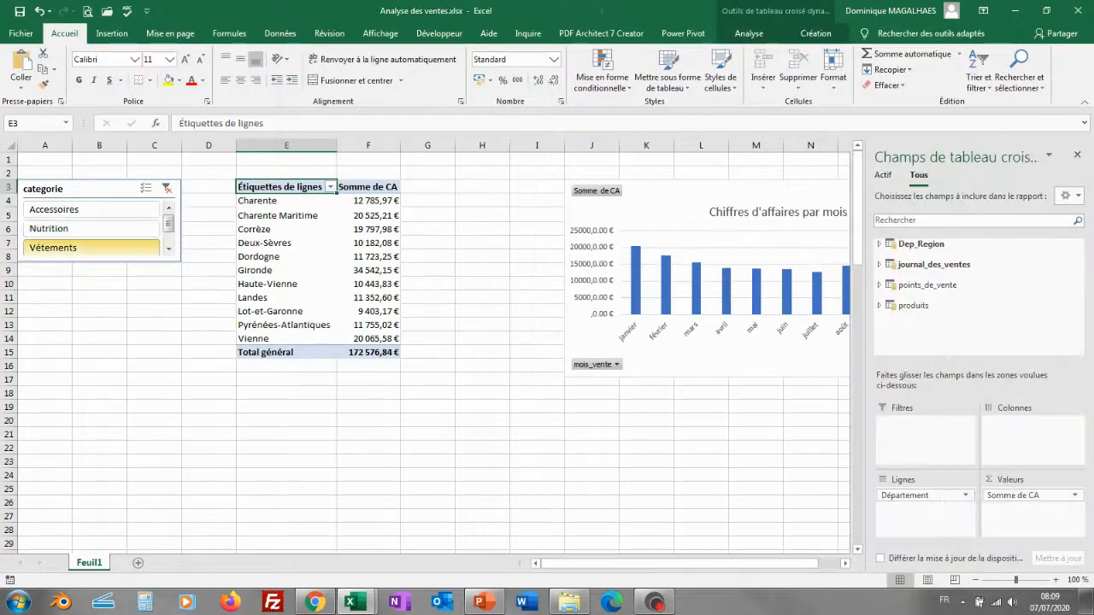
pyautogui.click(92, 209)
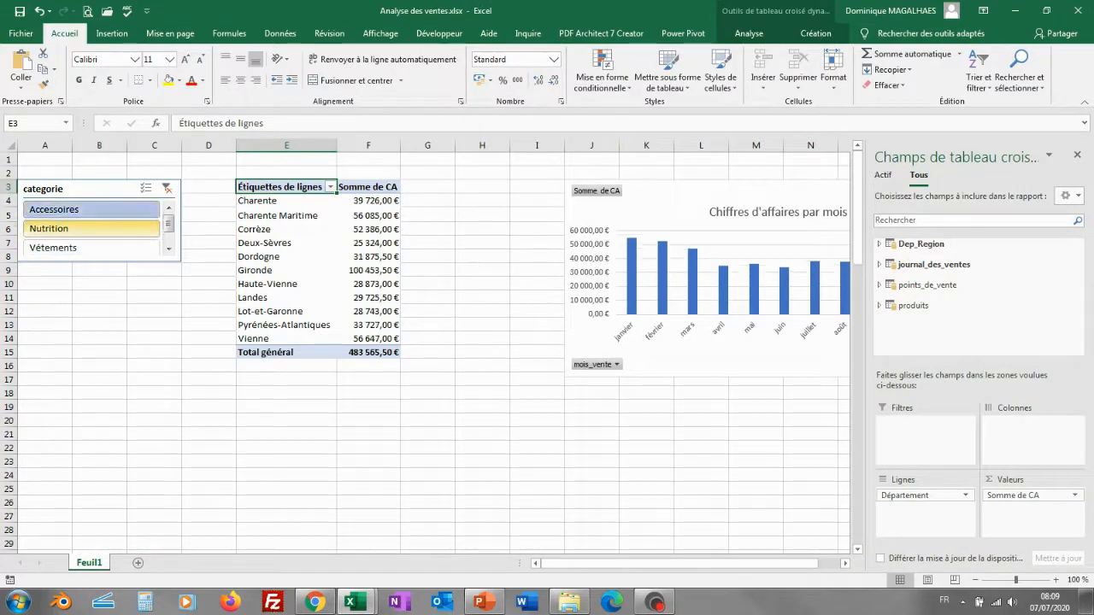
pyautogui.click(90, 229)
pyautogui.click(90, 248)
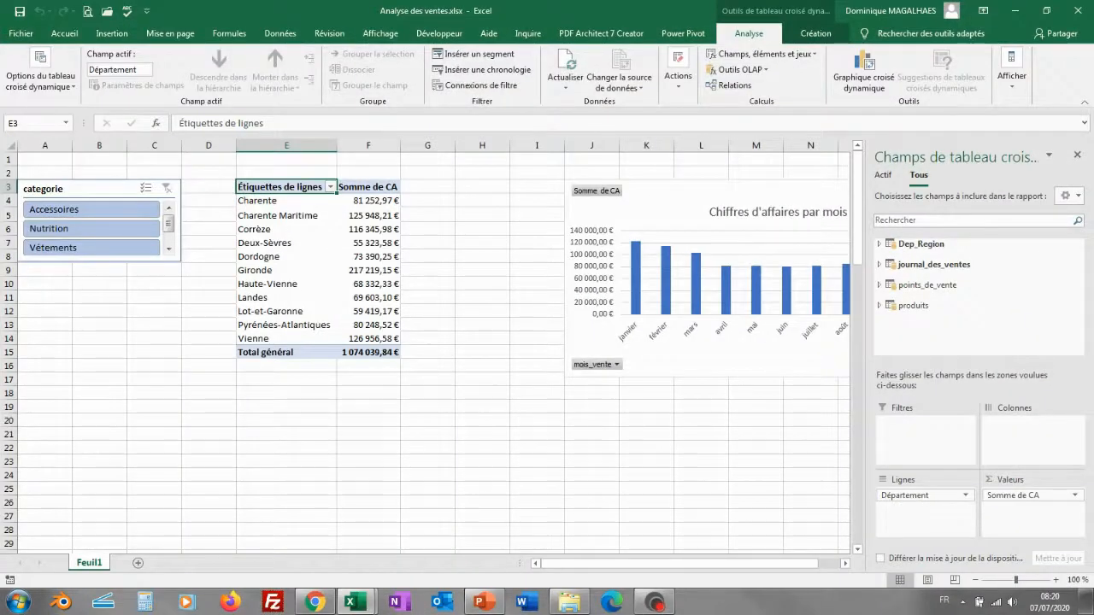
# Switch to the Power Pivot window and insert a new column before date_vente in the journal_des_ventes table
pyautogui.click(294, 245)
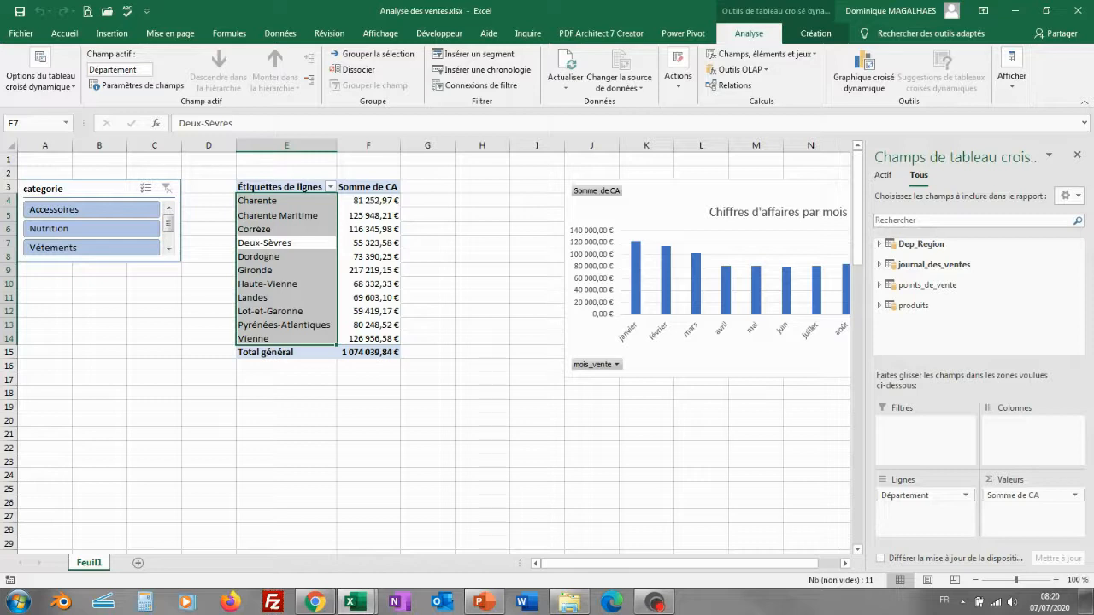
pyautogui.click(369, 602)
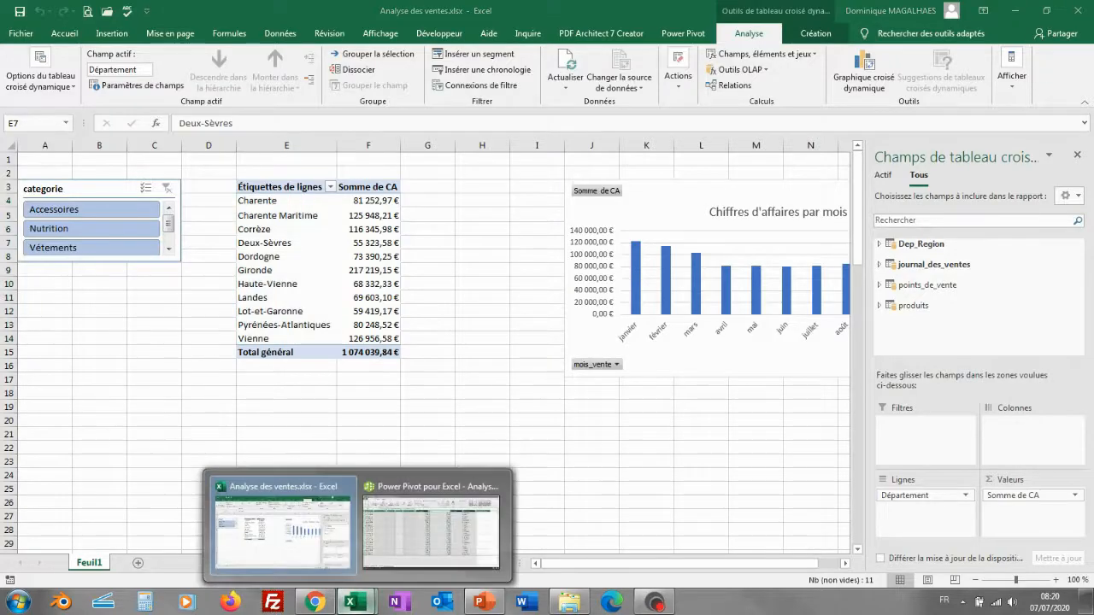
pyautogui.click(430, 523)
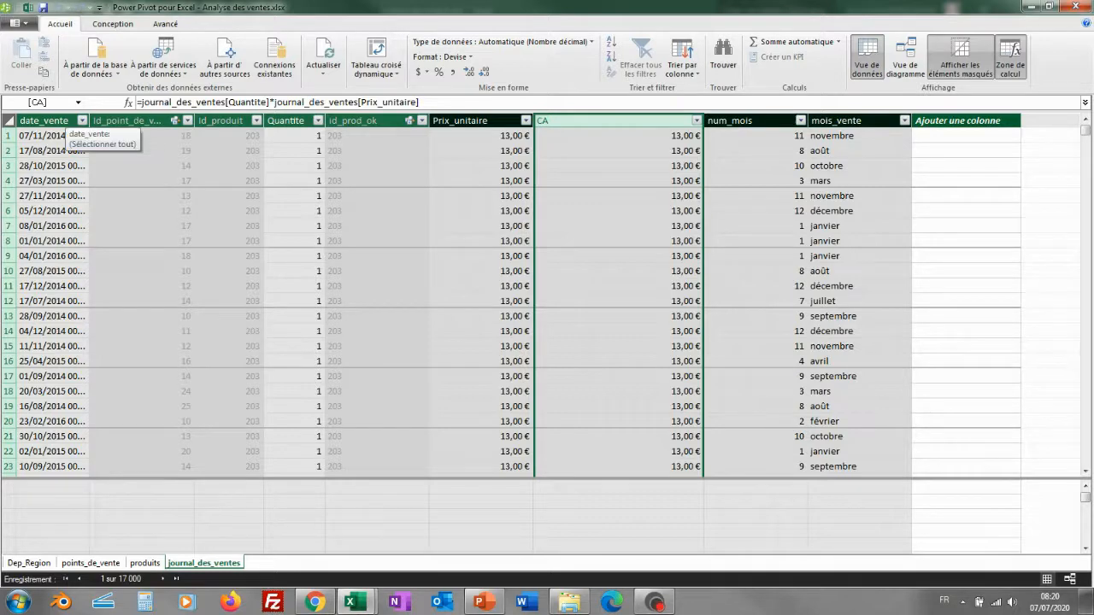
pyautogui.rightClick(63, 121)
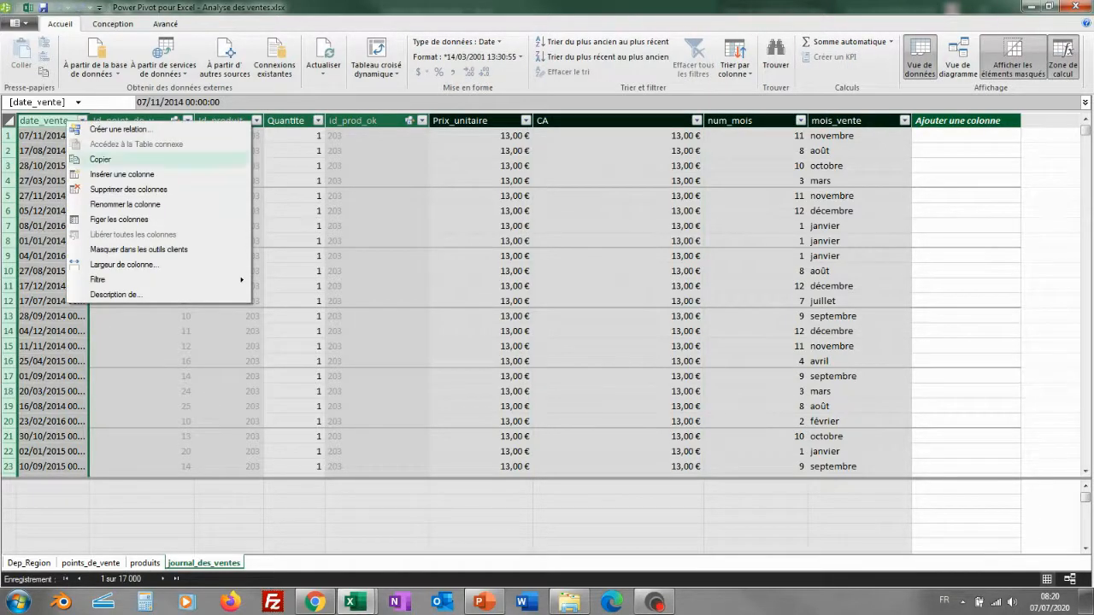
pyautogui.click(100, 160)
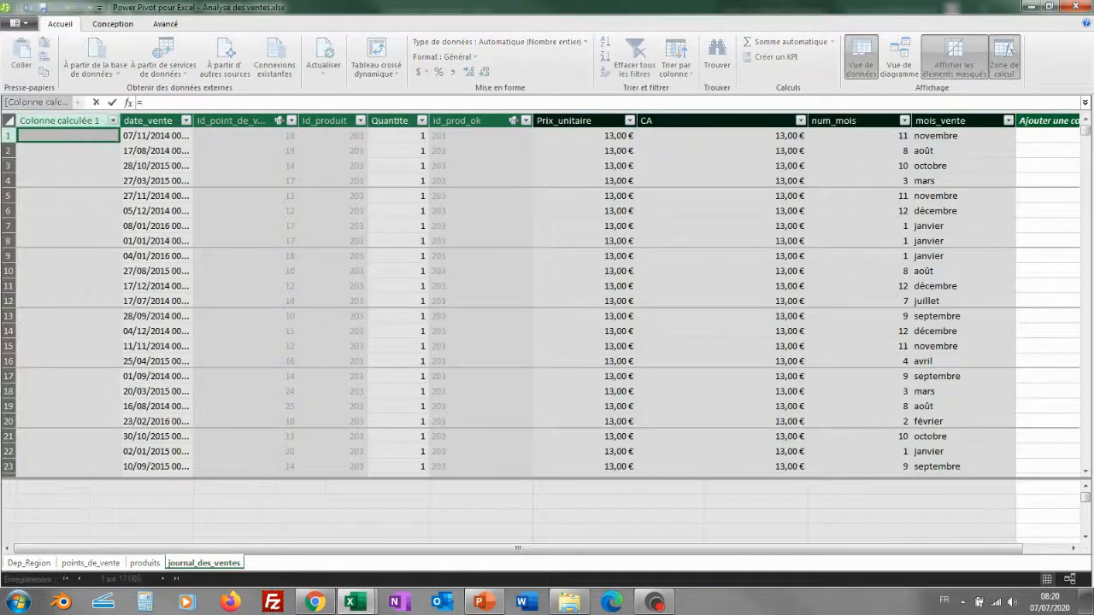
# Enter the formula =YEAR([date_vente]) in the new calculated column
pyautogui.write('=yea')
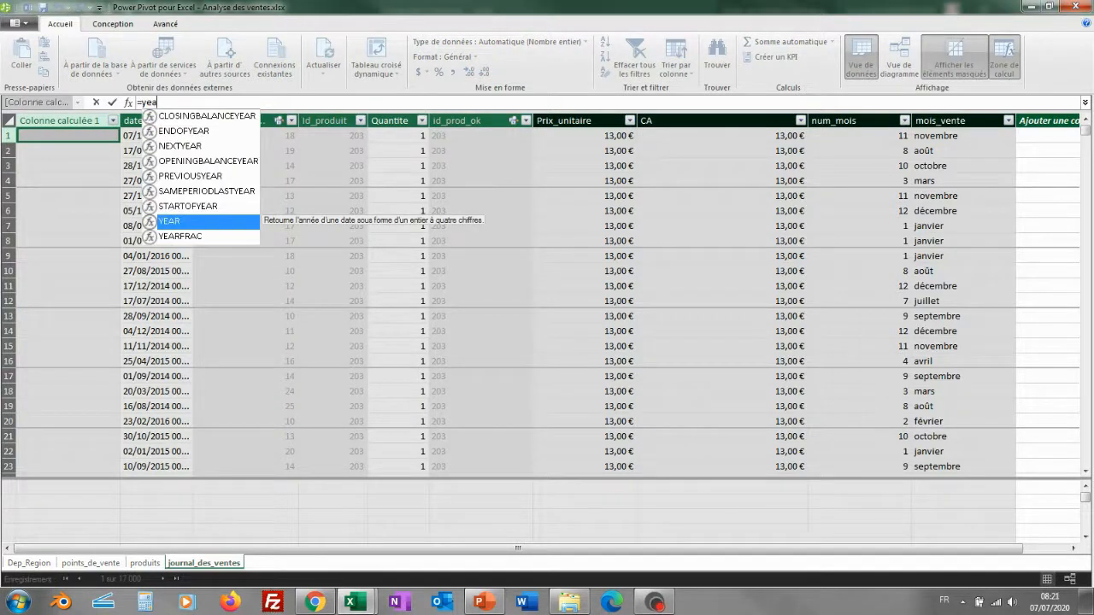
pyautogui.press('Tab')
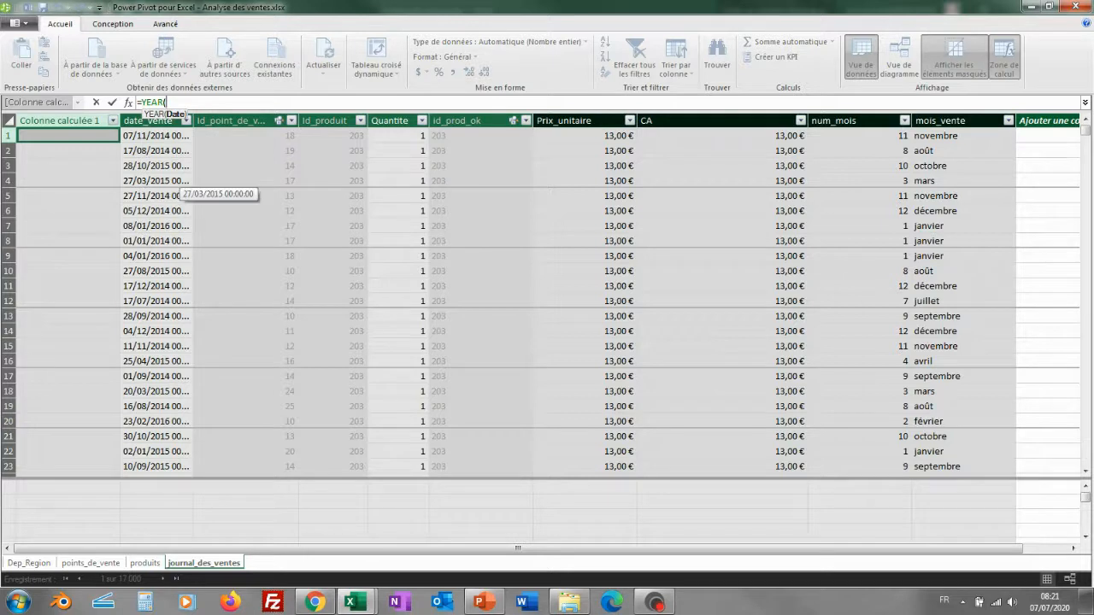
pyautogui.write('[')
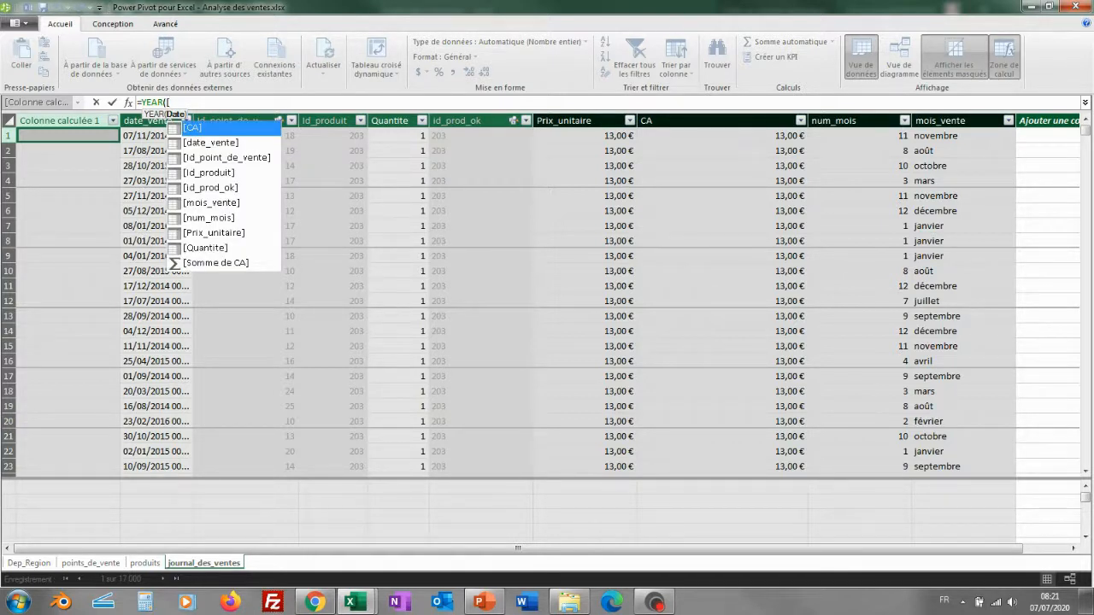
pyautogui.write('d')
pyautogui.press('Tab')
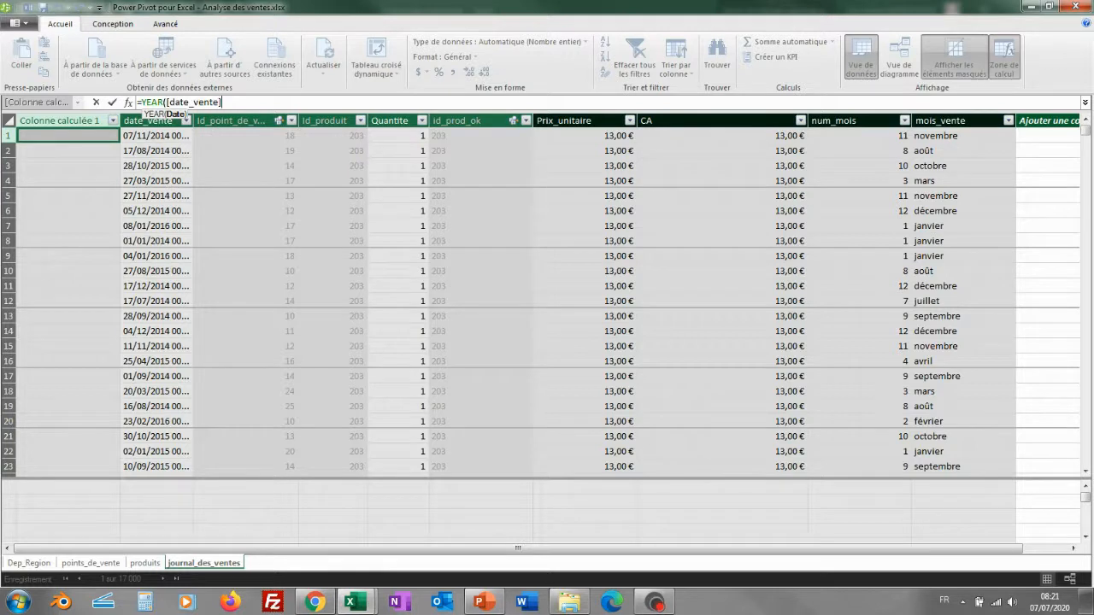
pyautogui.write(')')
pyautogui.press('Return')
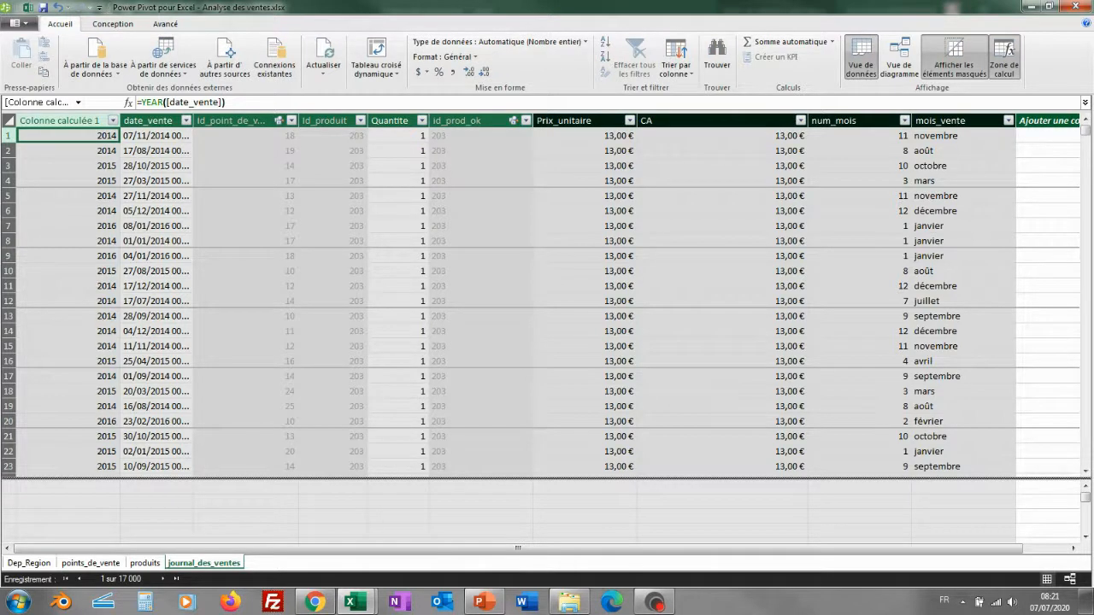
# Rename the calculated year column as annee_vente
pyautogui.doubleClick(68, 121)
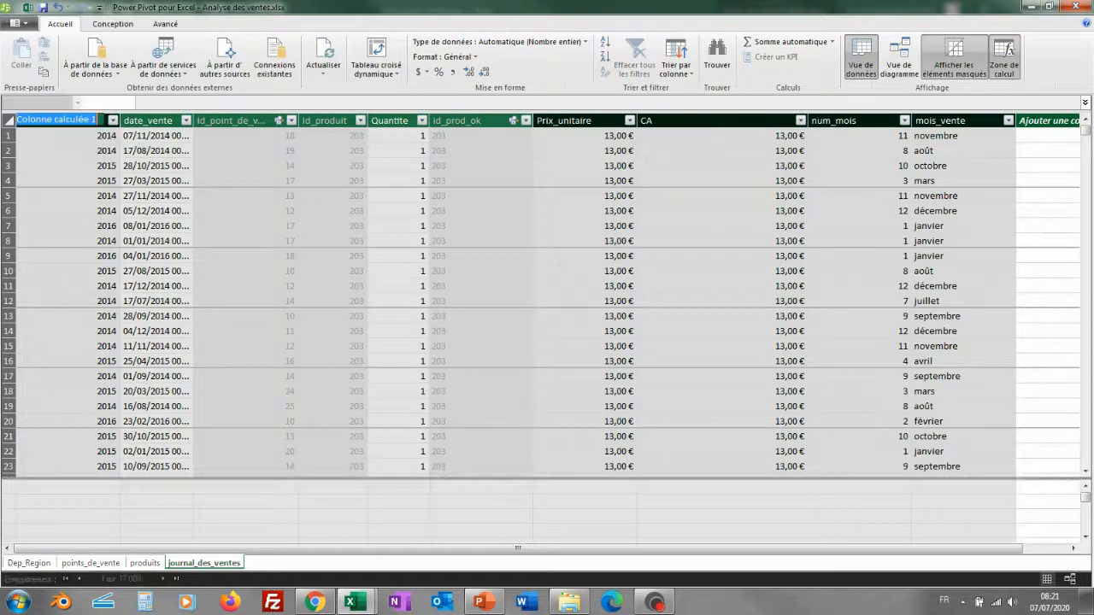
pyautogui.write('annee')
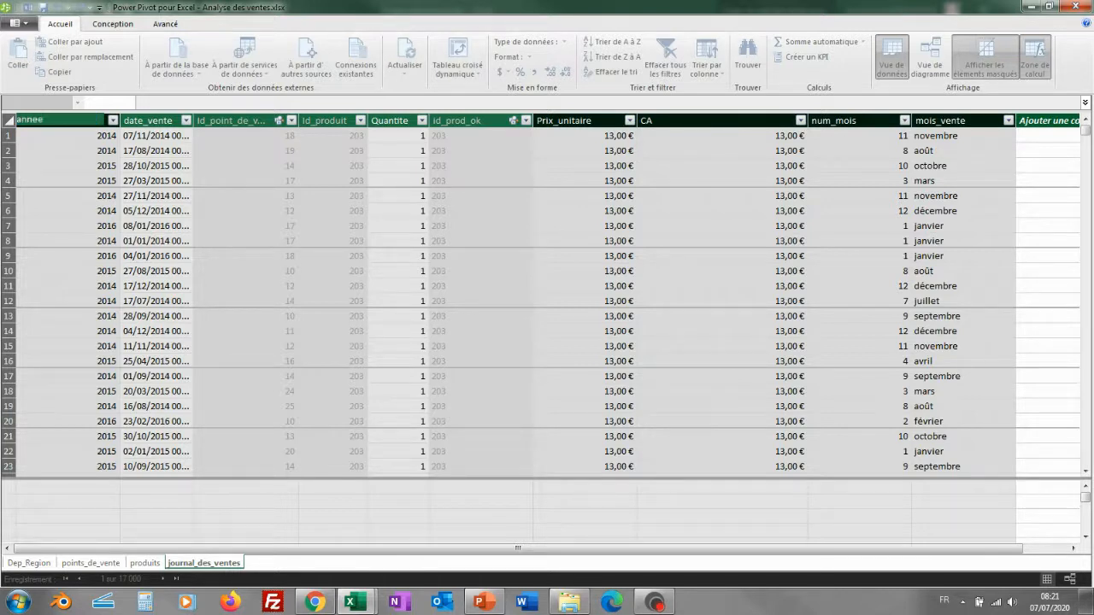
pyautogui.write('_vente')
pyautogui.press('Return')
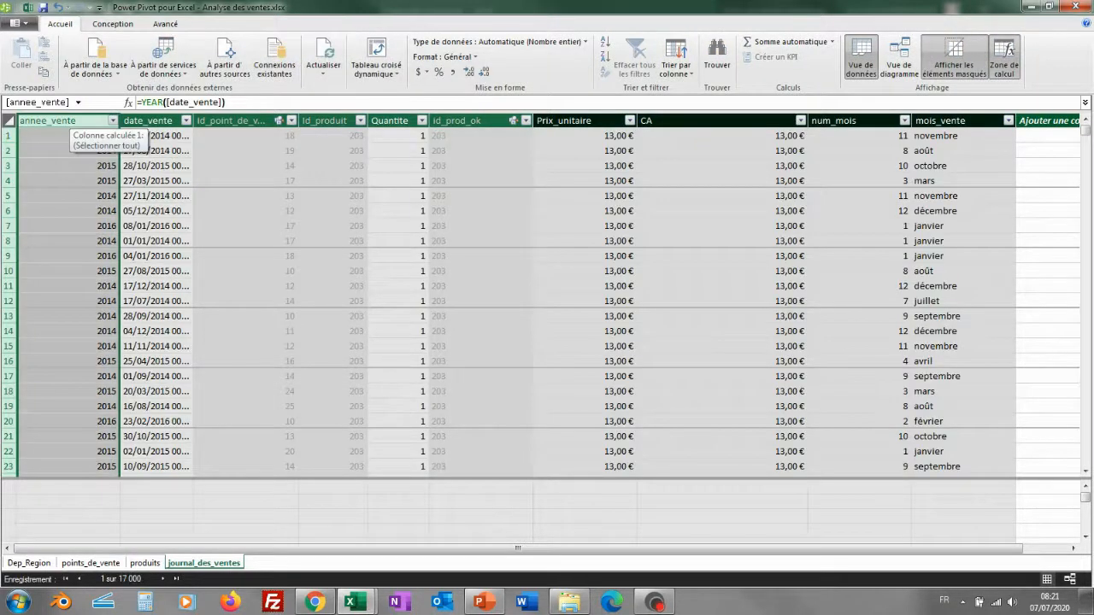
# Add an automatic sum measure of the CA column in the calculation area beneath it
pyautogui.click(722, 487)
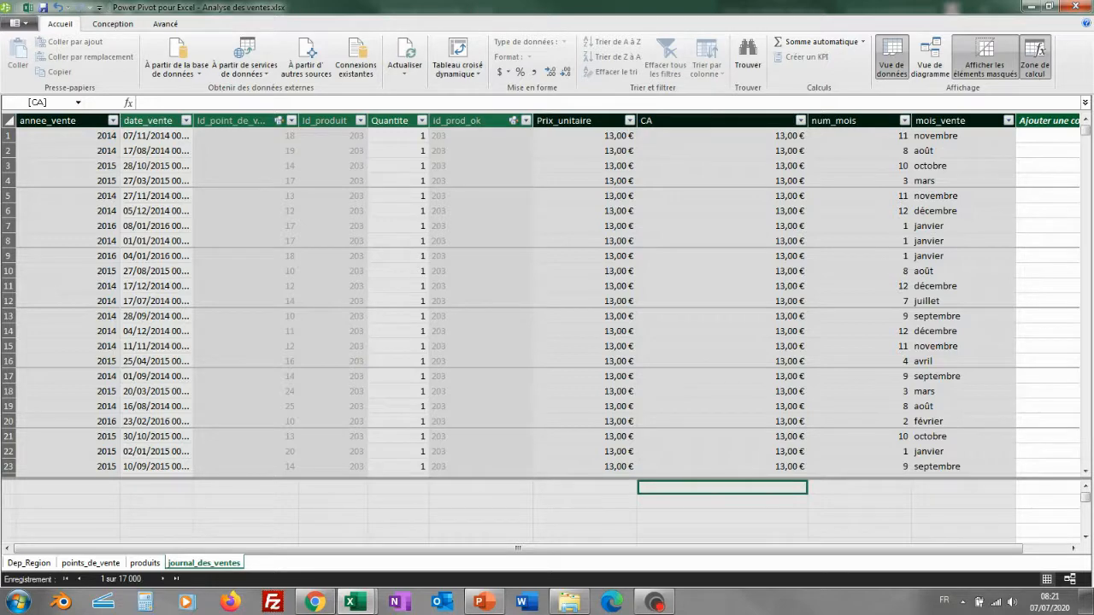
pyautogui.click(816, 41)
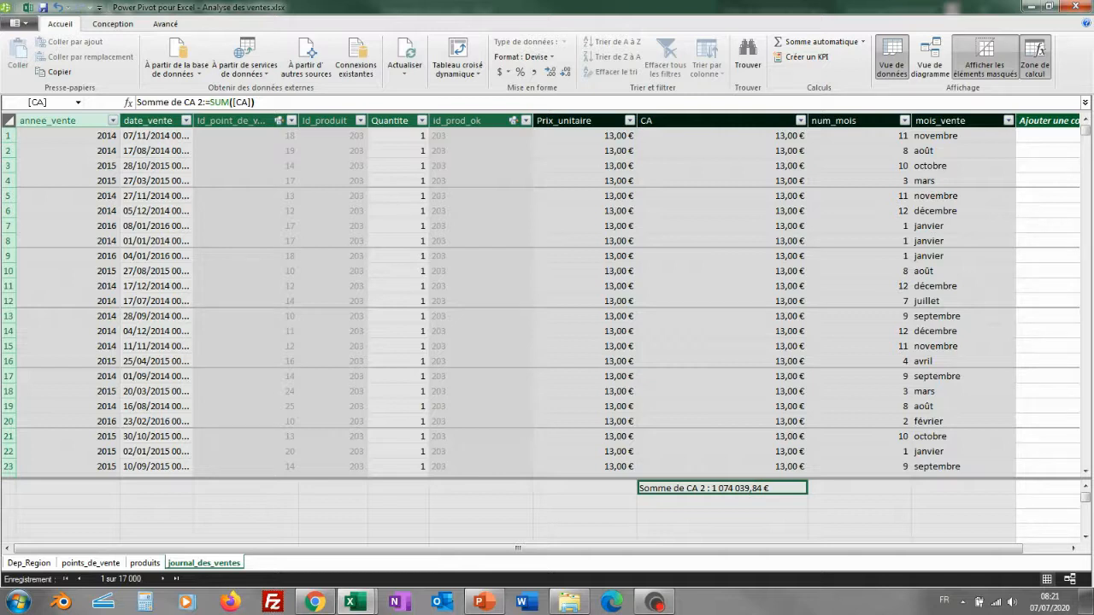
# Start a new measure named Evol_CA in the calculation cell directly beneath the Somme de CA 2 measure
pyautogui.click(722, 503)
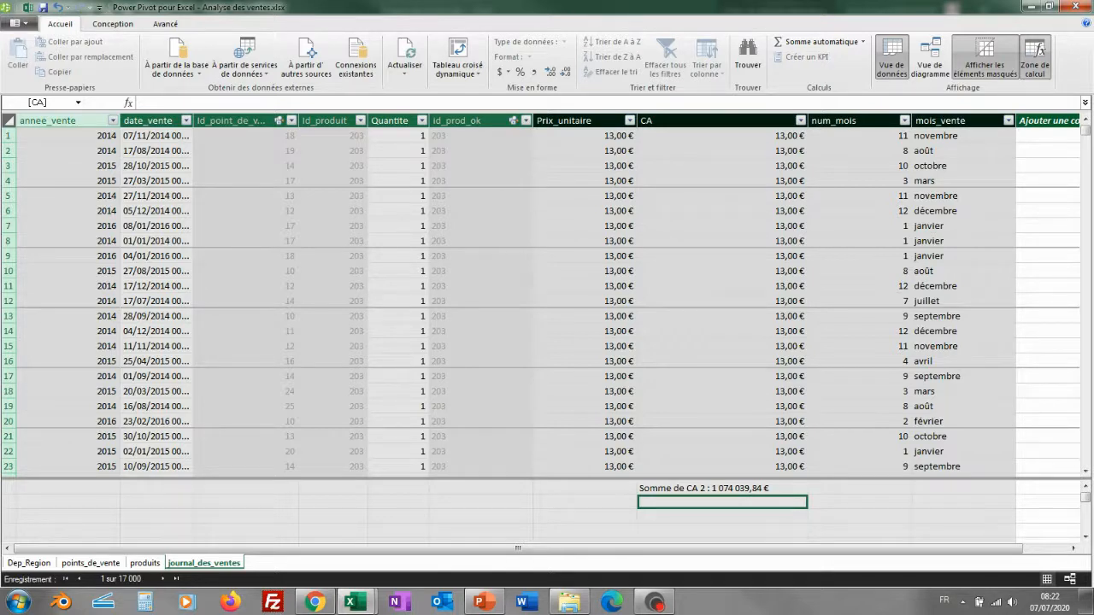
pyautogui.write('E')
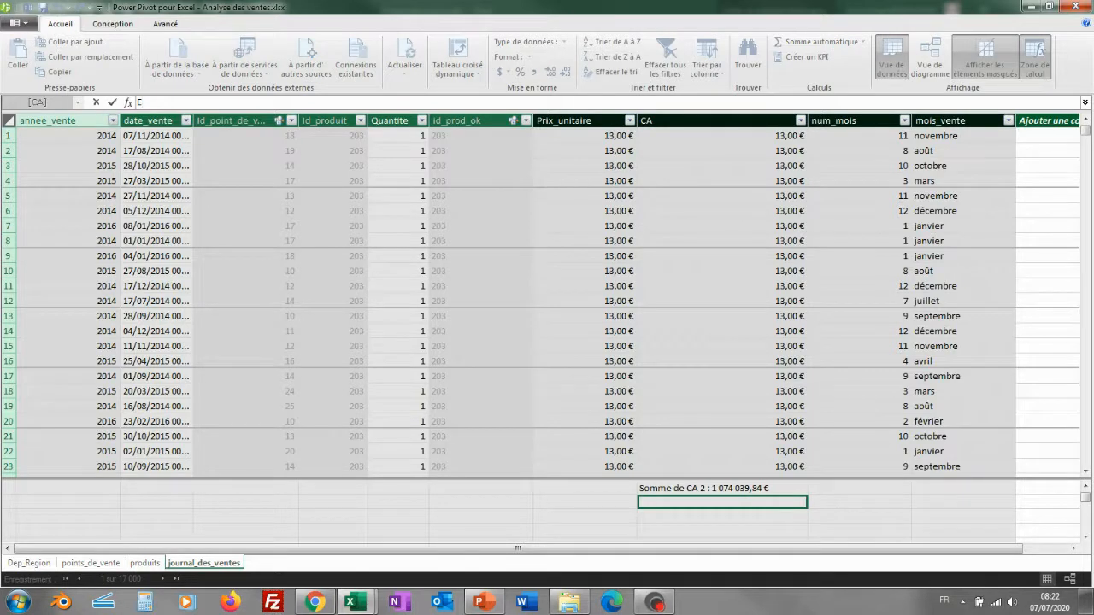
pyautogui.write('vol_CA:')
pyautogui.write('=')
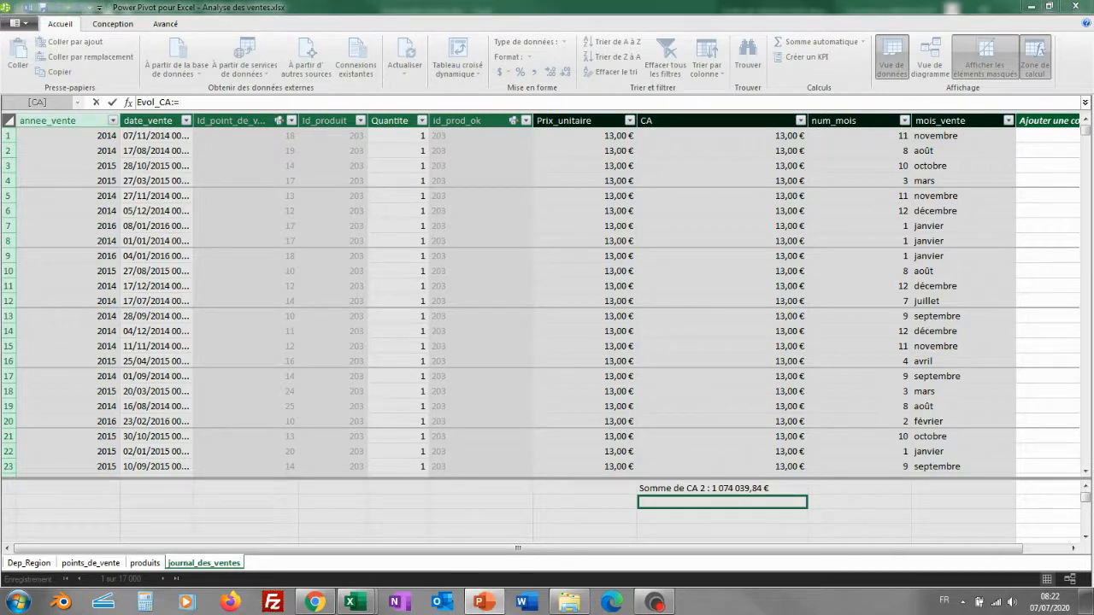
pyautogui.click(182, 103)
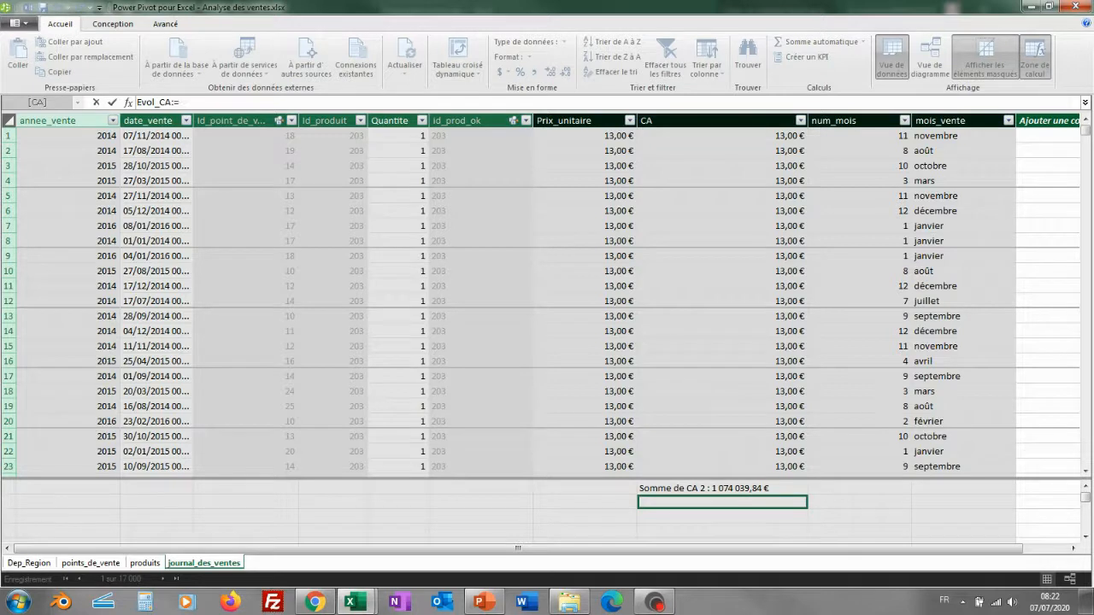
# Begin the Evol_CA formula with an opening parenthesis followed by [Somme de CA 2](journal_des_ventes[annee_vente]=2015)
pyautogui.write('(')
pyautogui.write('[')
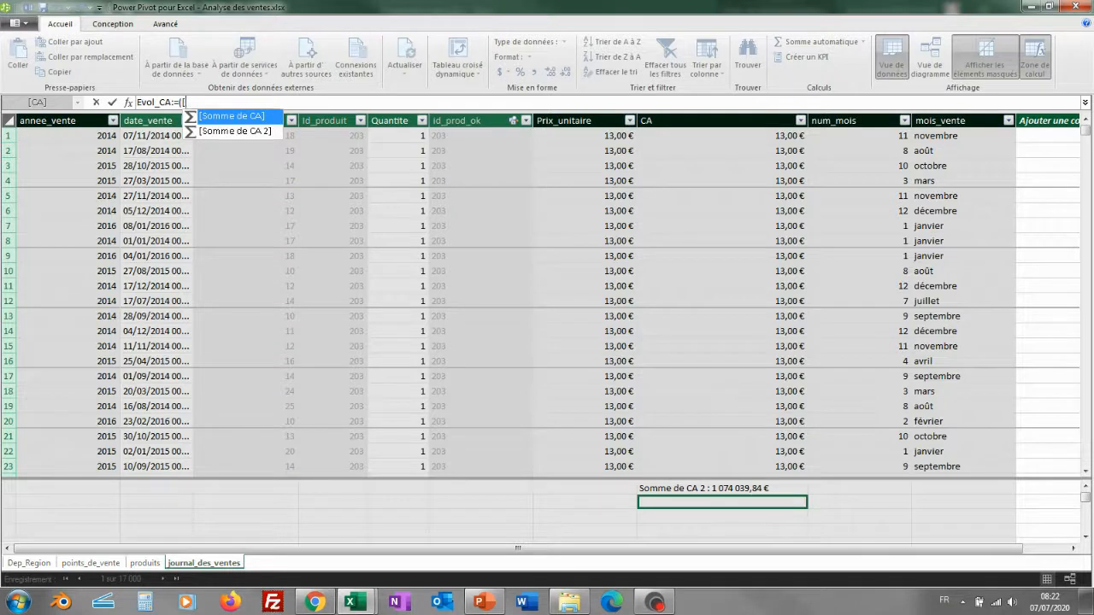
pyautogui.press('Down')
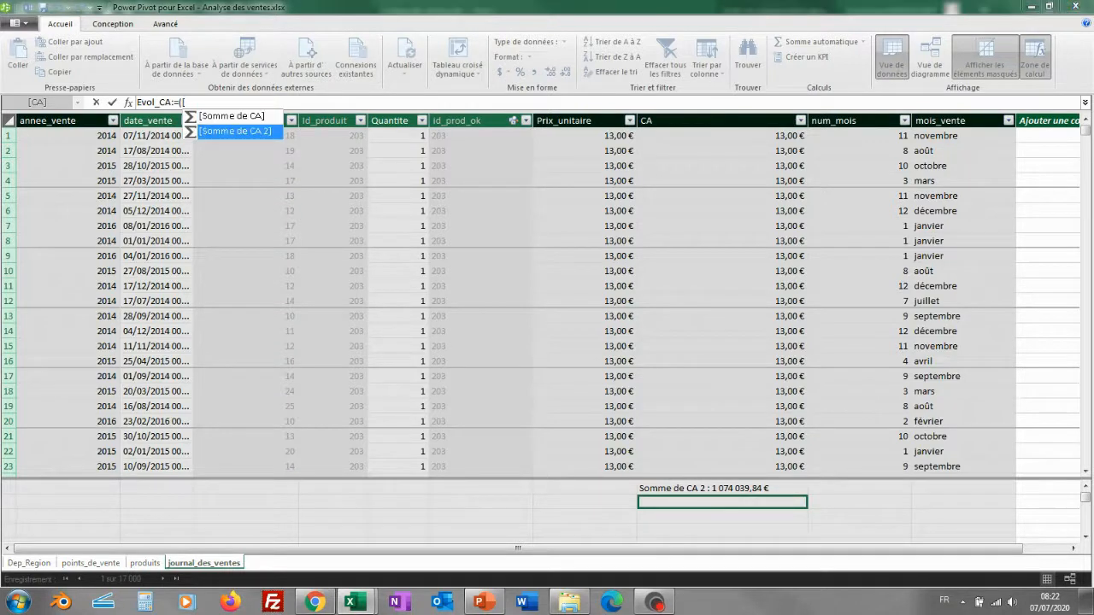
pyautogui.press('Tab')
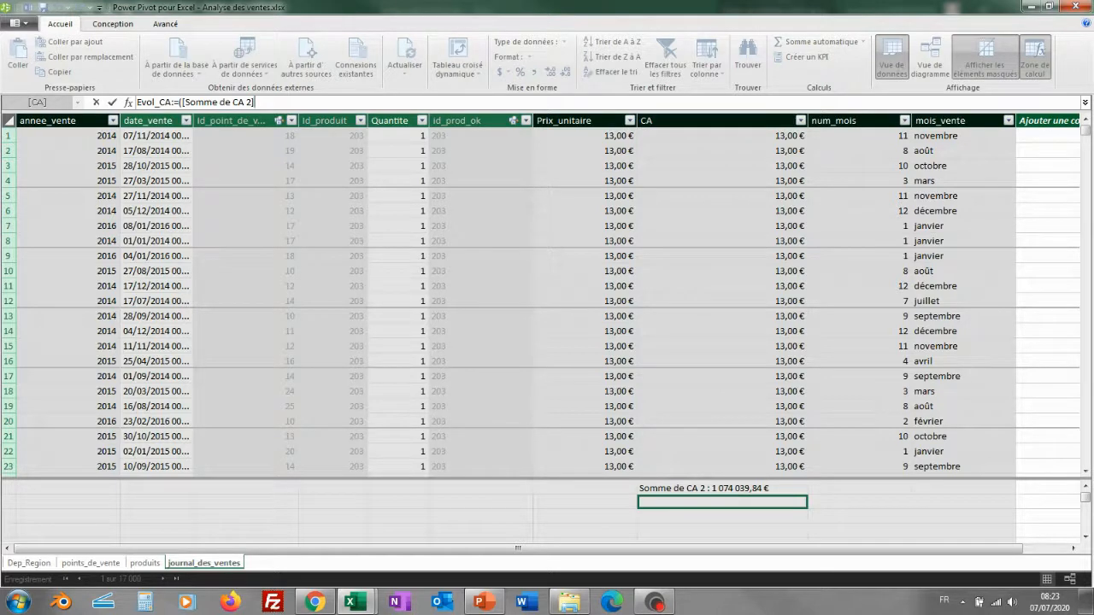
pyautogui.write('(')
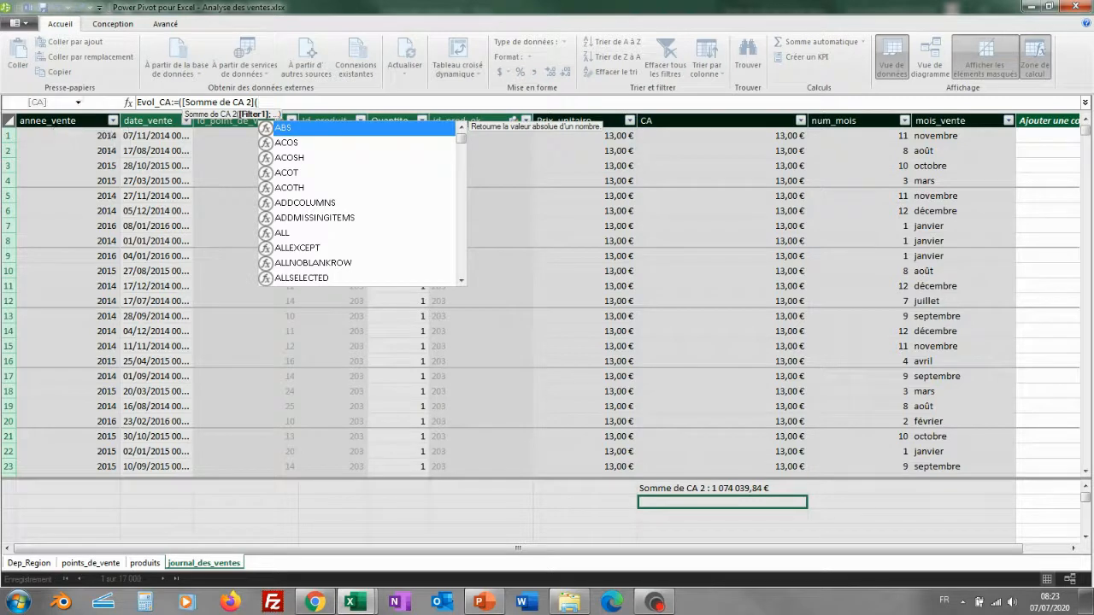
pyautogui.click(52, 121)
pyautogui.write(')')
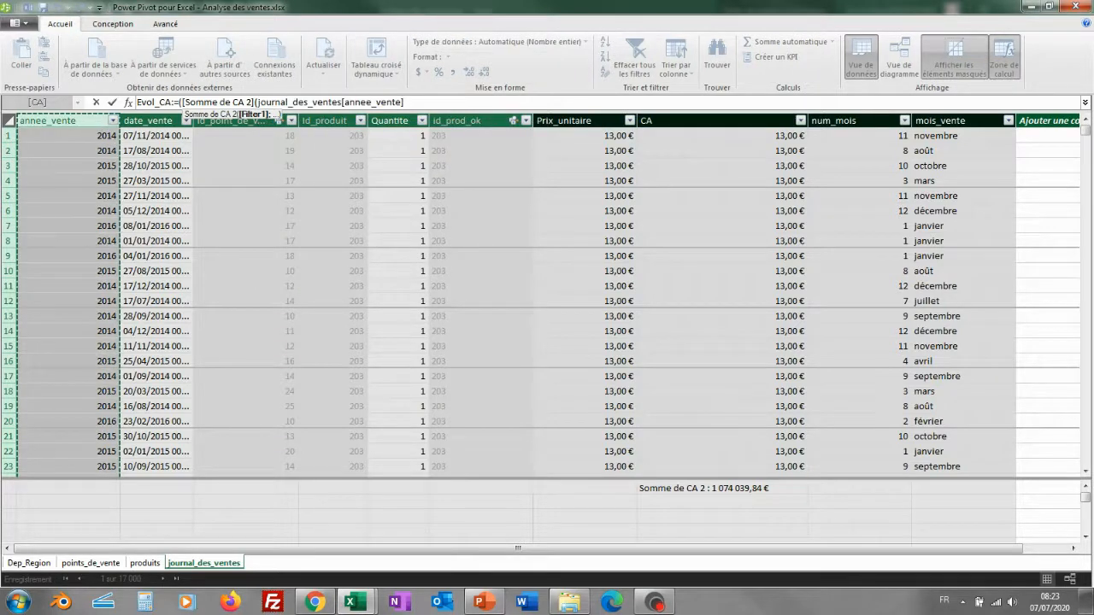
pyautogui.write('=2015')
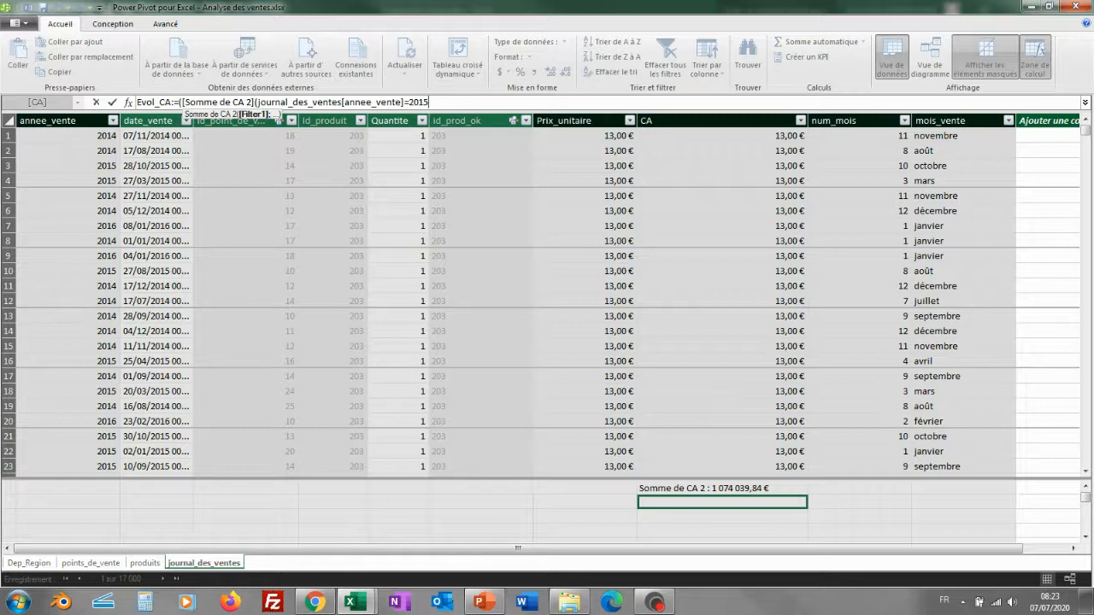
pyautogui.write(')')
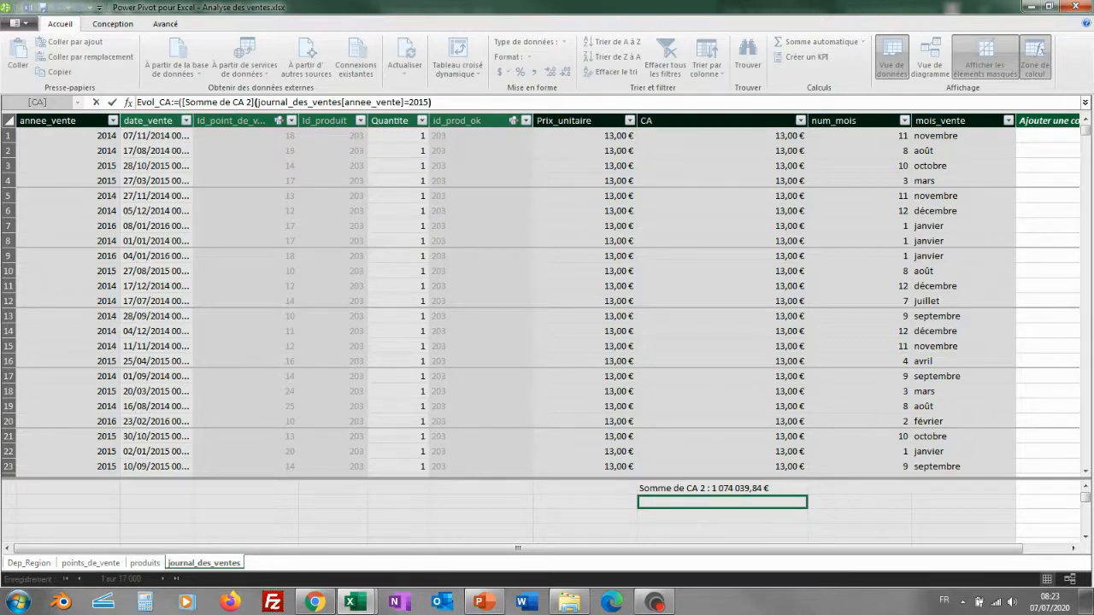
# Subtract [Somme de CA 2](journal_des_ventes[annee_vente]=2014) from the 2015 term in the Evol_CA formula
pyautogui.write('-')
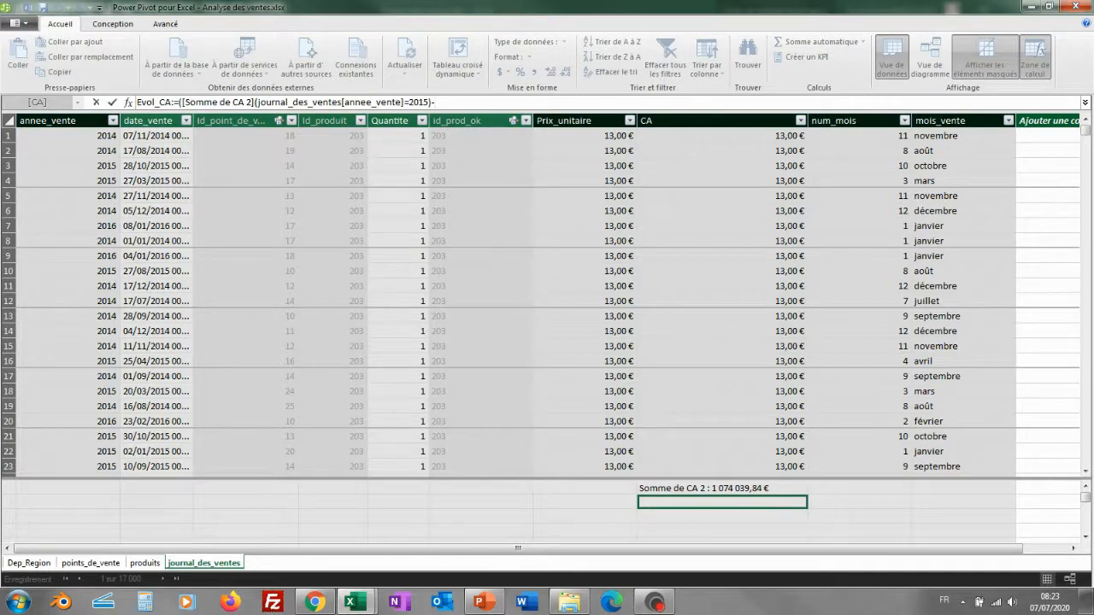
pyautogui.write('[')
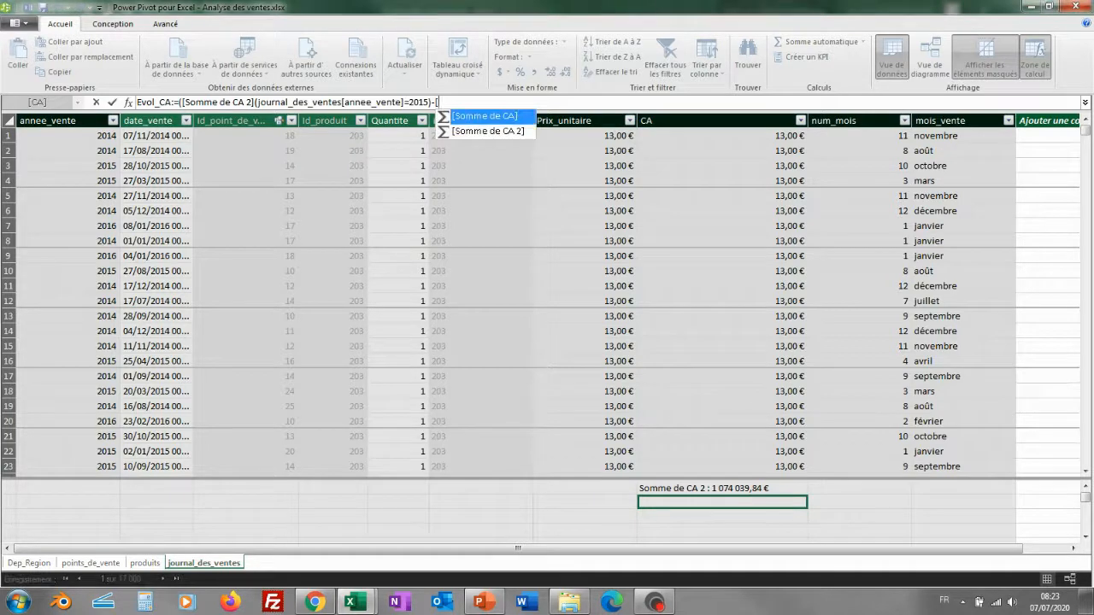
pyautogui.press('Down')
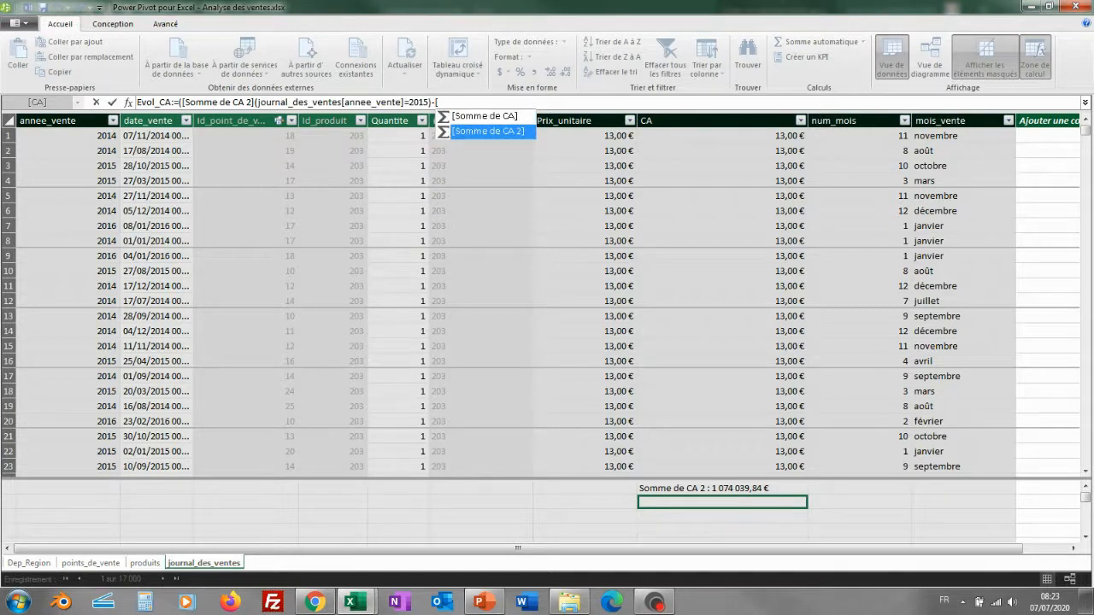
pyautogui.press('Tab')
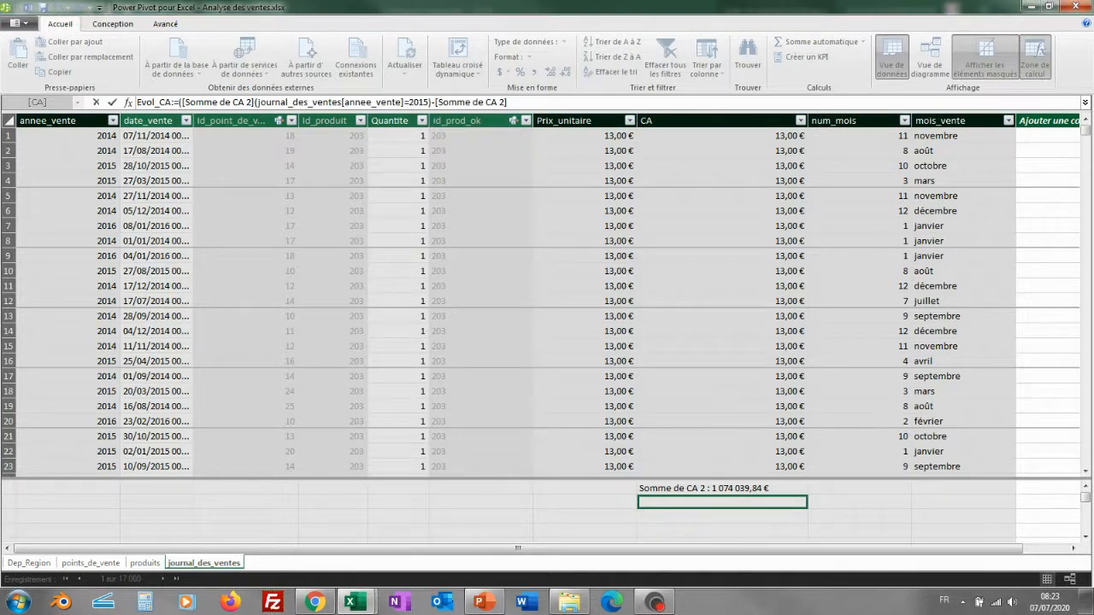
pyautogui.write('(')
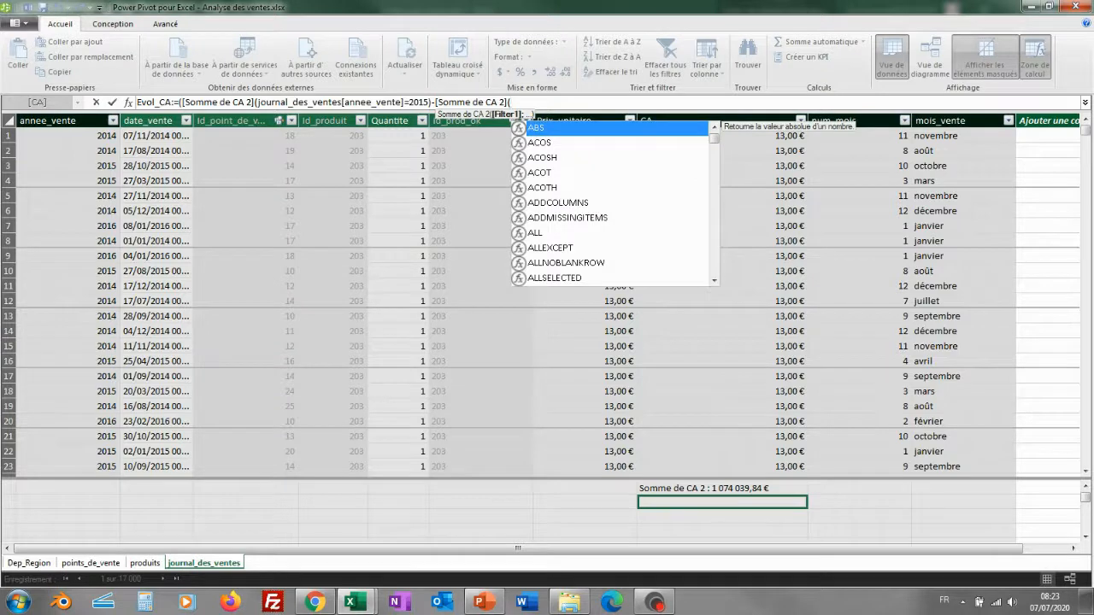
pyautogui.click(67, 123)
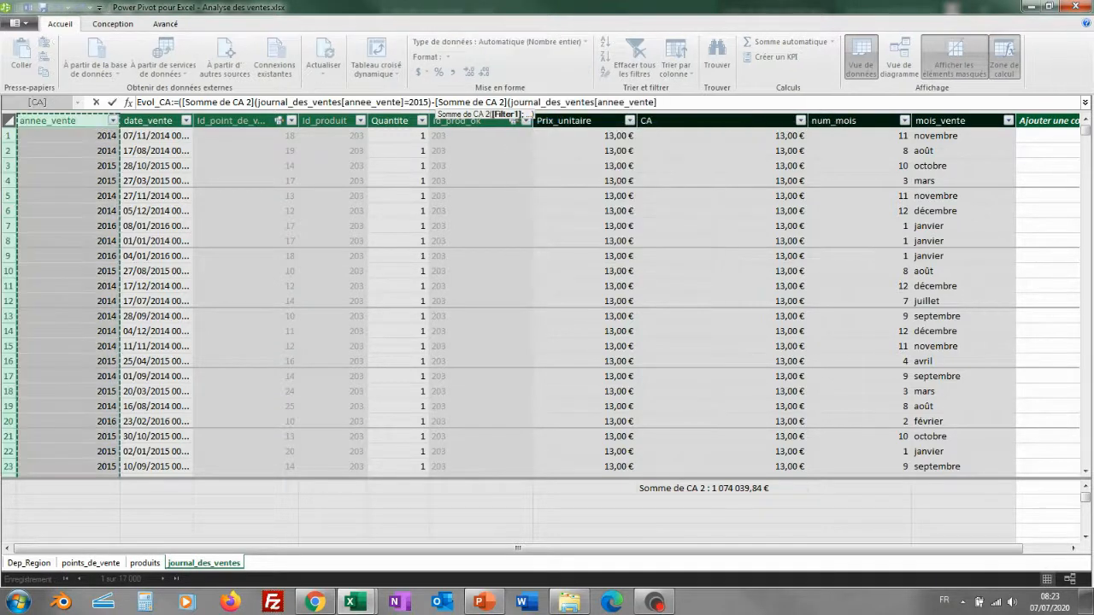
pyautogui.write('=2014')
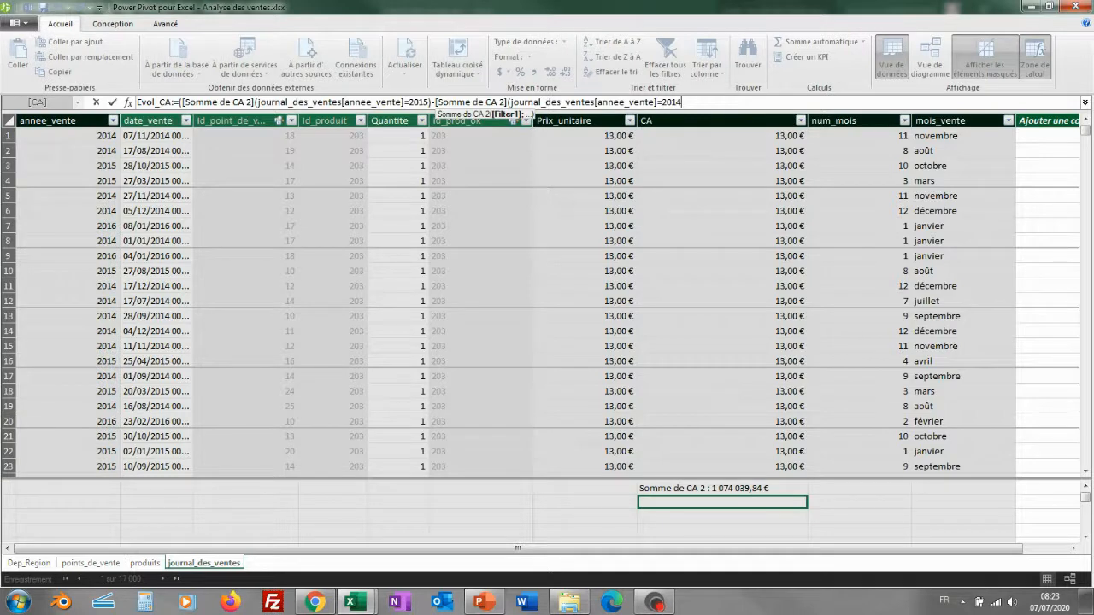
pyautogui.write(')')
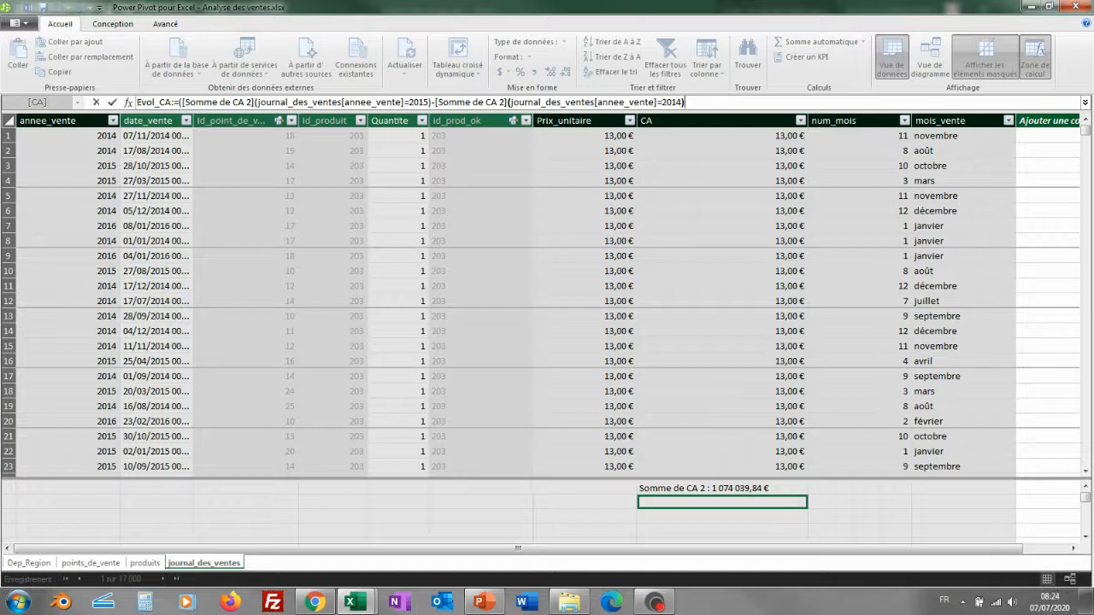
# Close the parenthesised difference, divide it by [Somme de CA 2](journal_des_ventes[annee_vente]=2014), and format the completed Evol_CA measure as a percentage
pyautogui.write(')/')
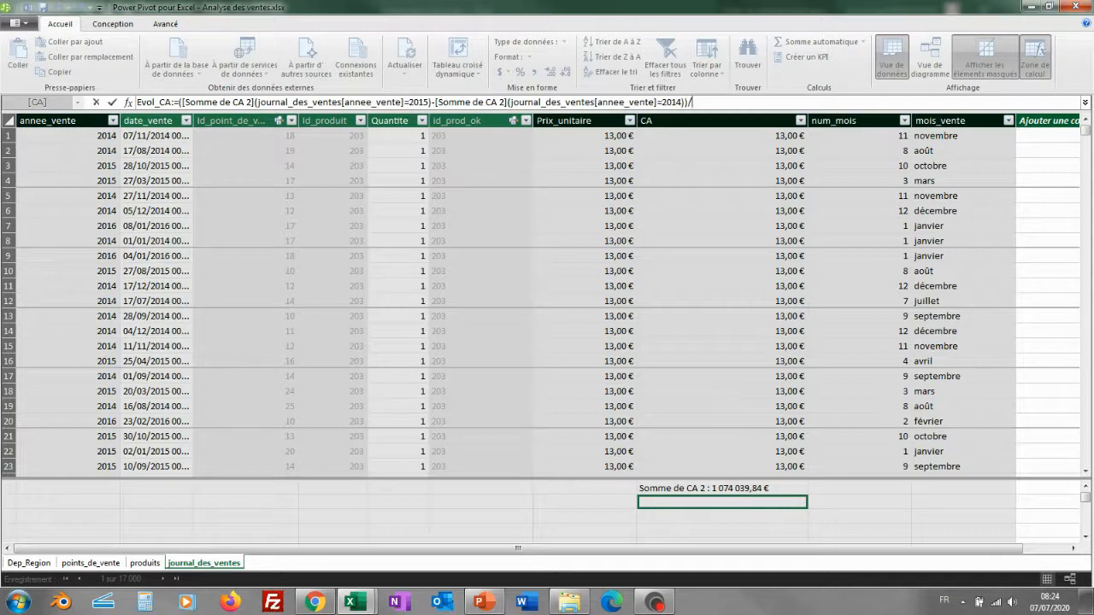
pyautogui.write('[')
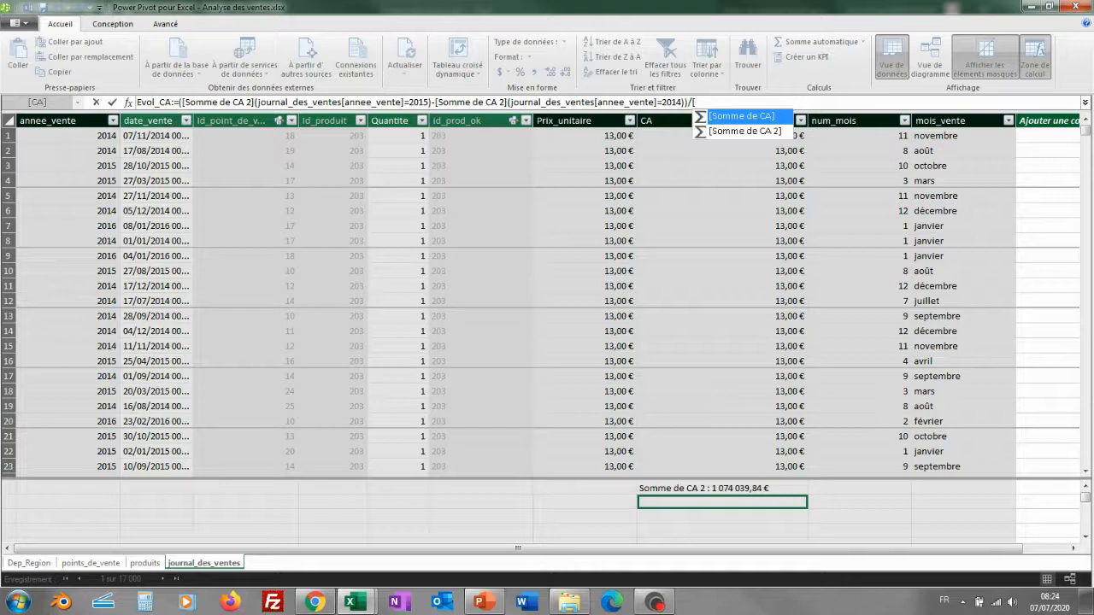
pyautogui.press('Down')
pyautogui.press('Tab')
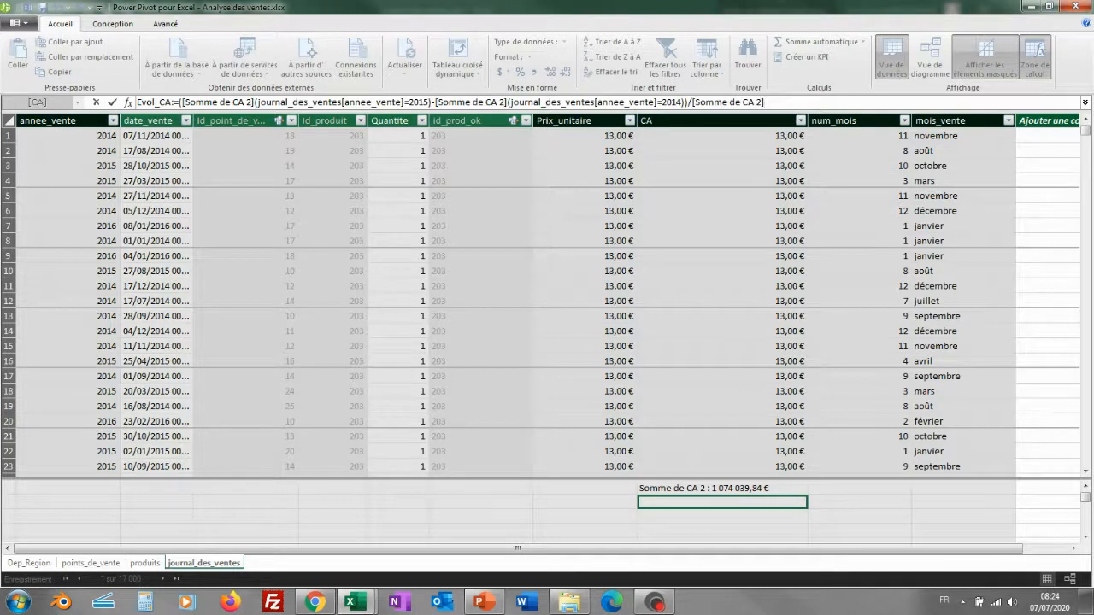
pyautogui.write('(')
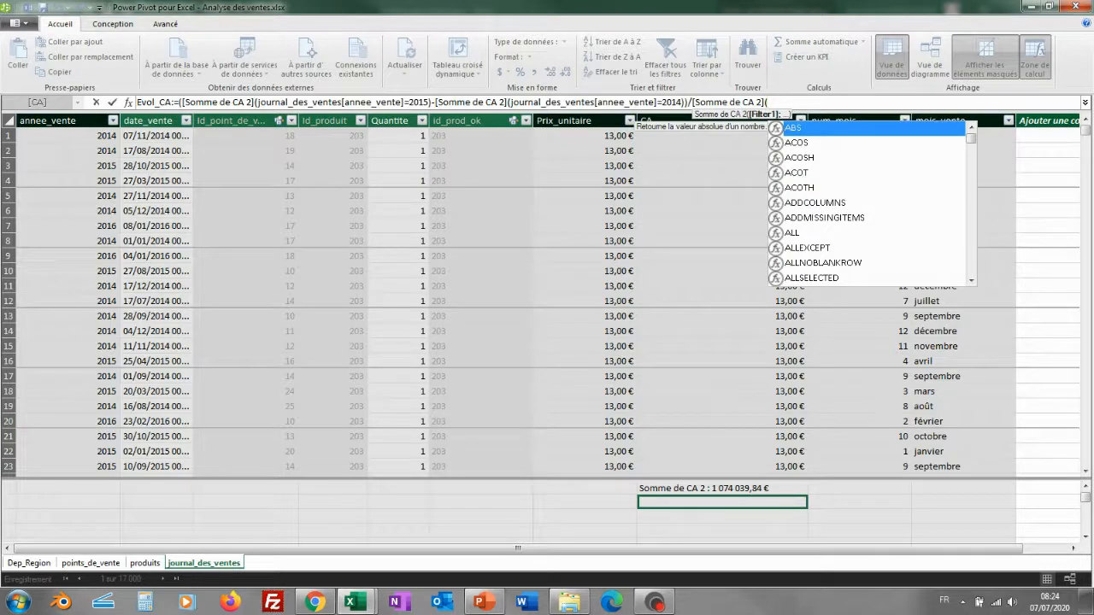
pyautogui.click(61, 122)
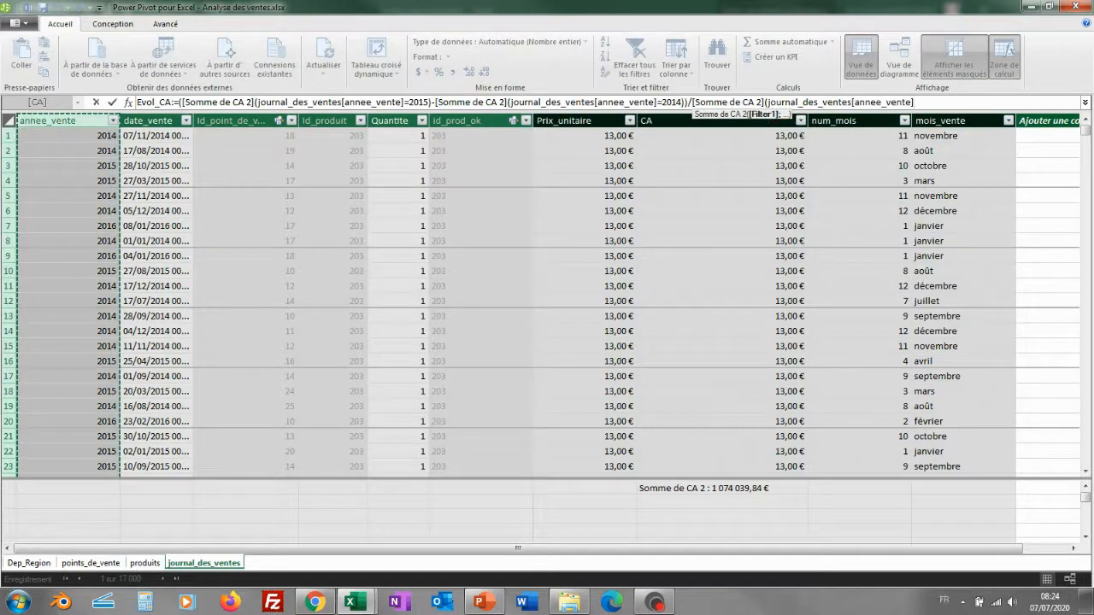
pyautogui.write('=2014')
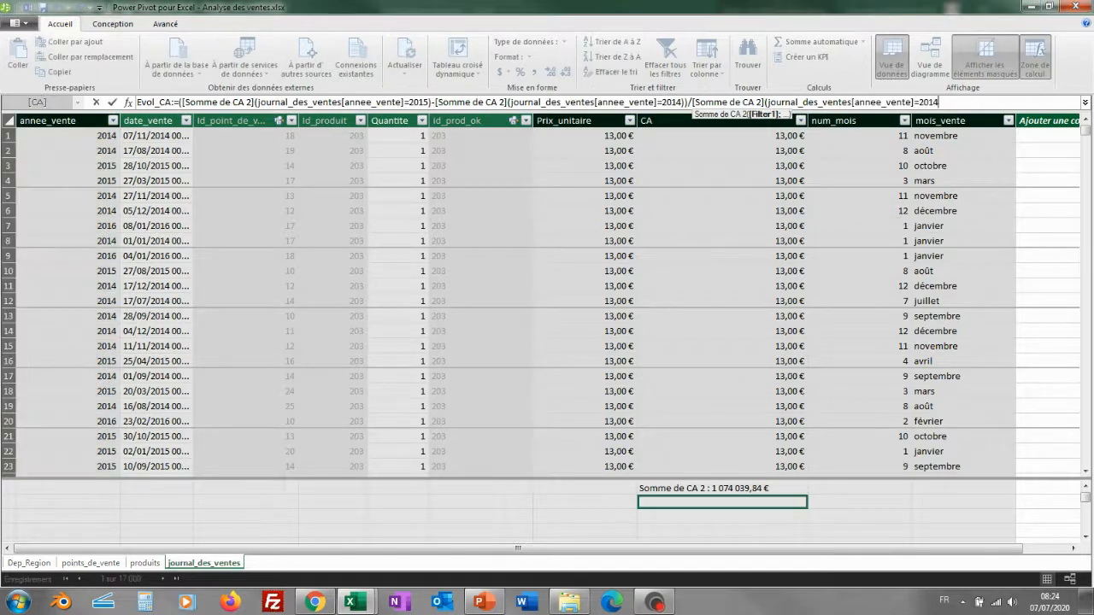
pyautogui.write(')')
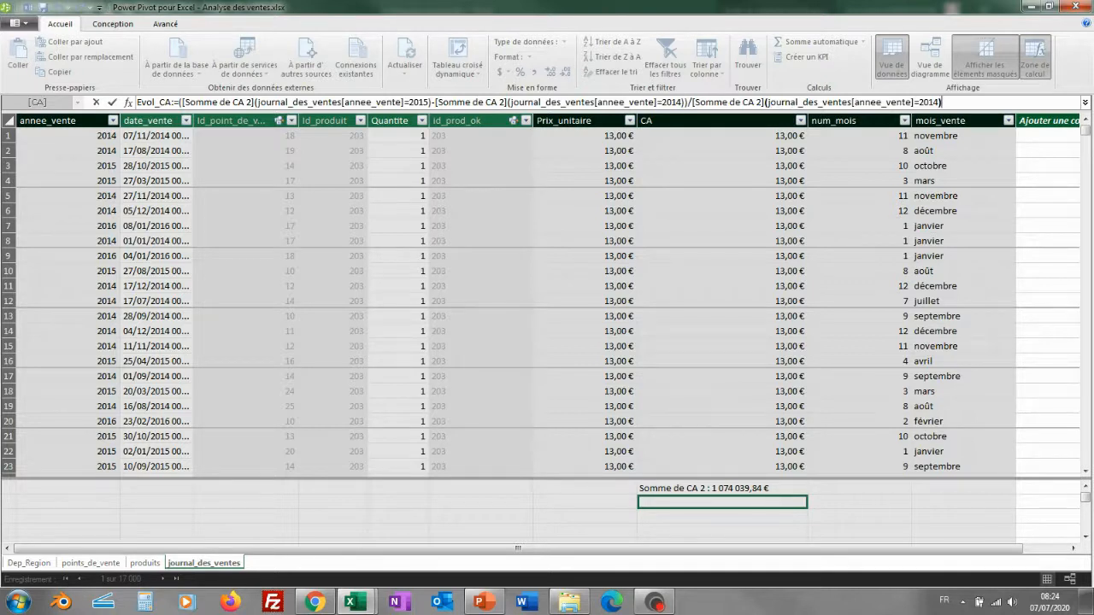
pyautogui.press('Return')
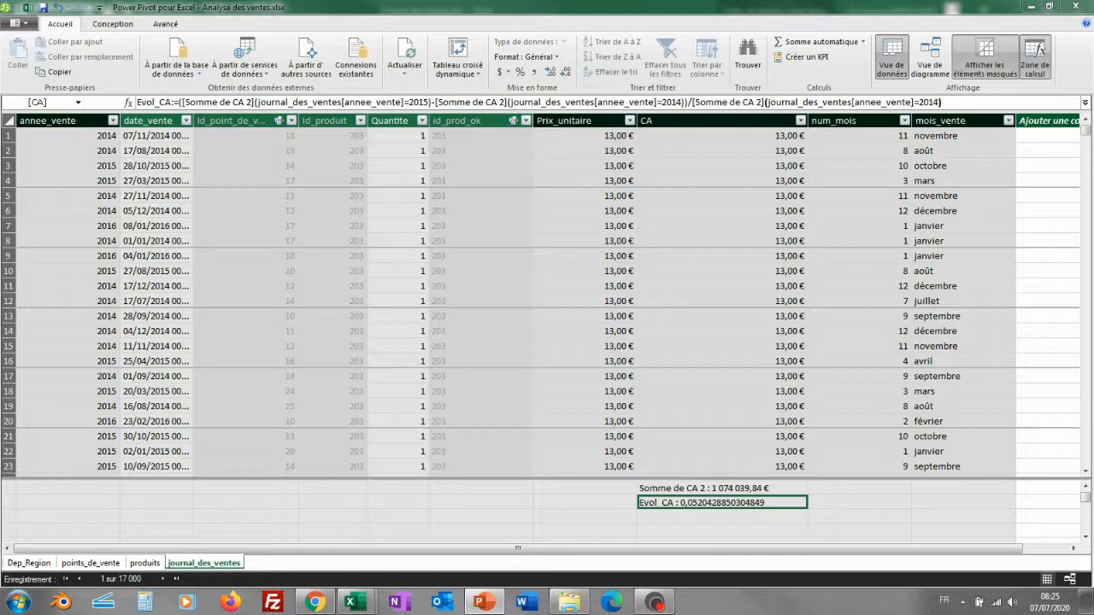
pyautogui.click(519, 72)
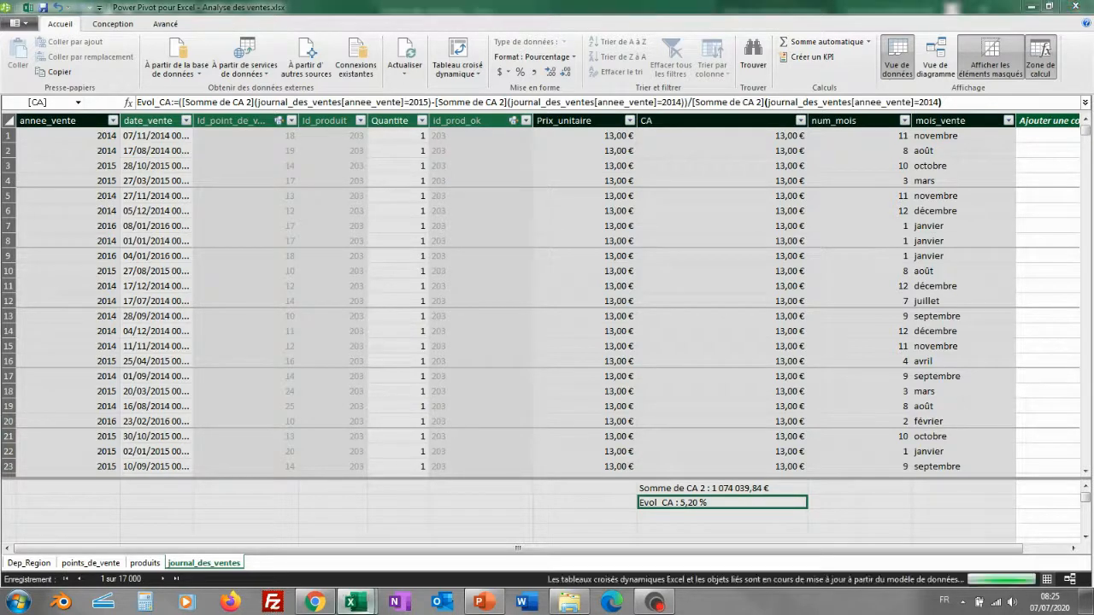
# Switch to the Analyse des ventes.xlsx workbook and add the Evol_CA measure from journal_des_ventes to the pivot table's values
pyautogui.moveTo(350, 603)
pyautogui.click(282, 525)
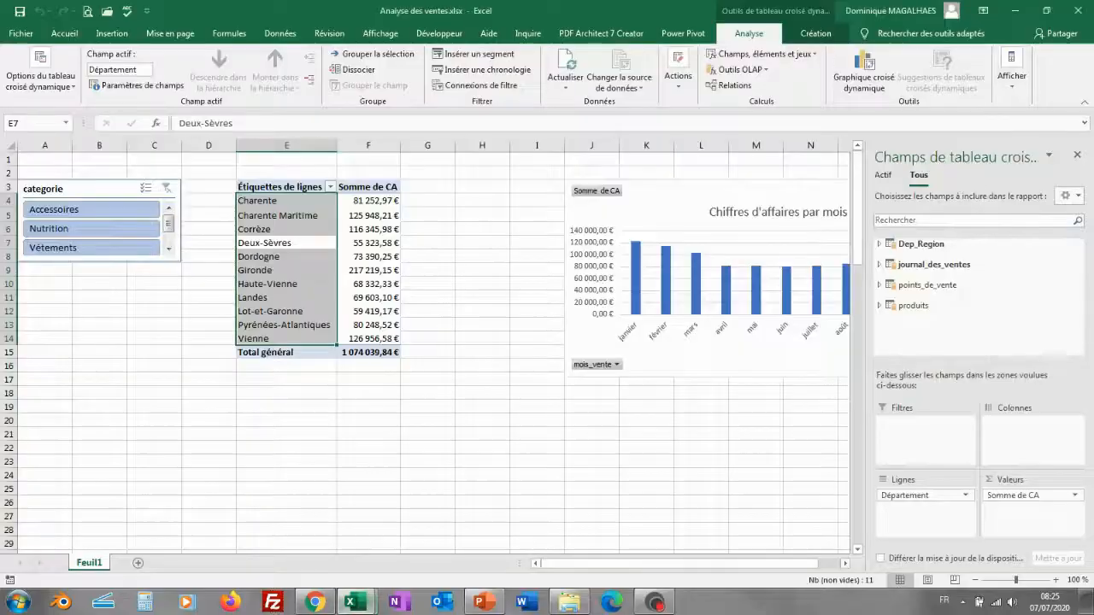
pyautogui.click(368, 229)
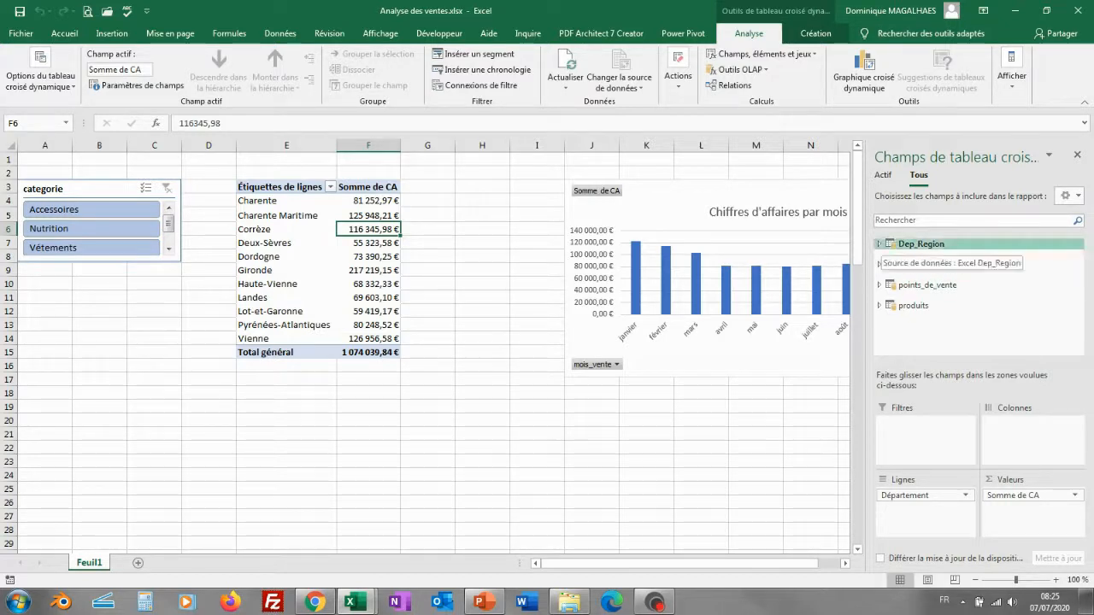
pyautogui.click(879, 244)
pyautogui.click(880, 244)
pyautogui.click(879, 265)
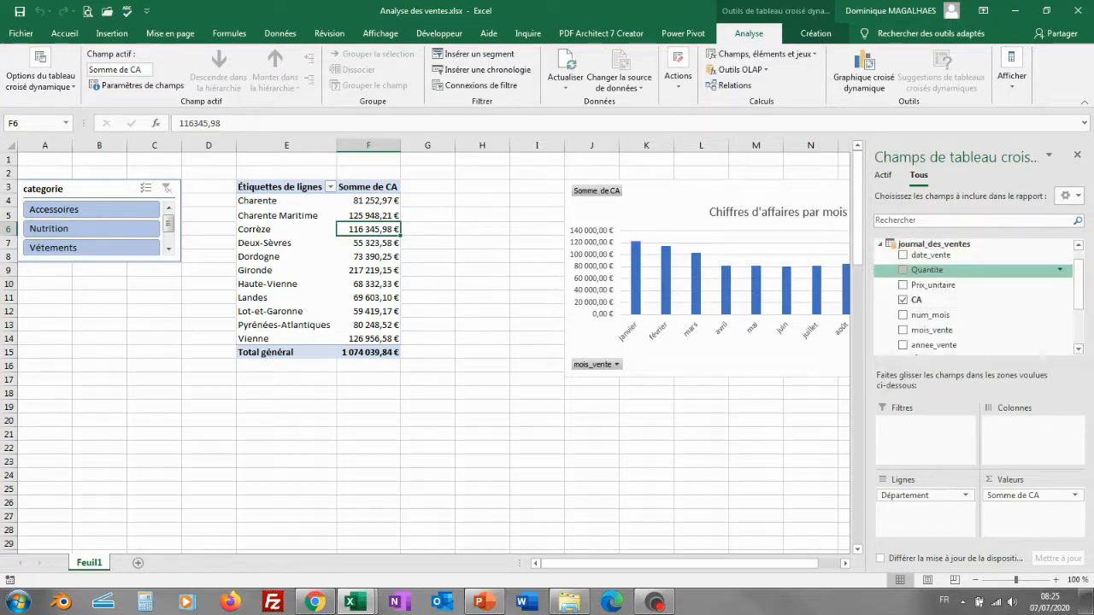
pyautogui.scroll(-2, 975, 299)
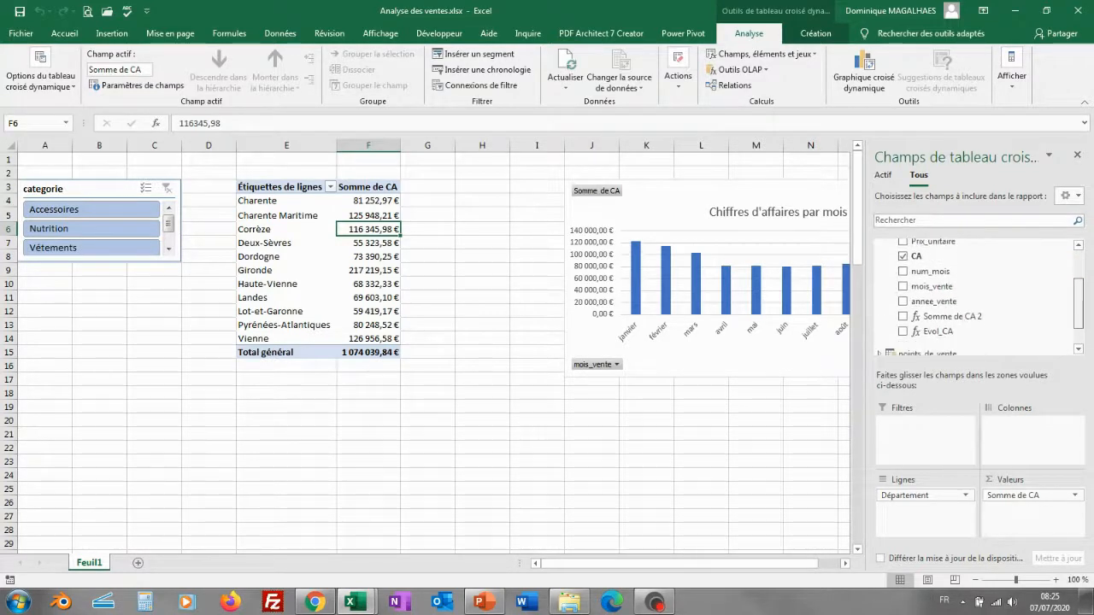
pyautogui.scroll(3, 974, 299)
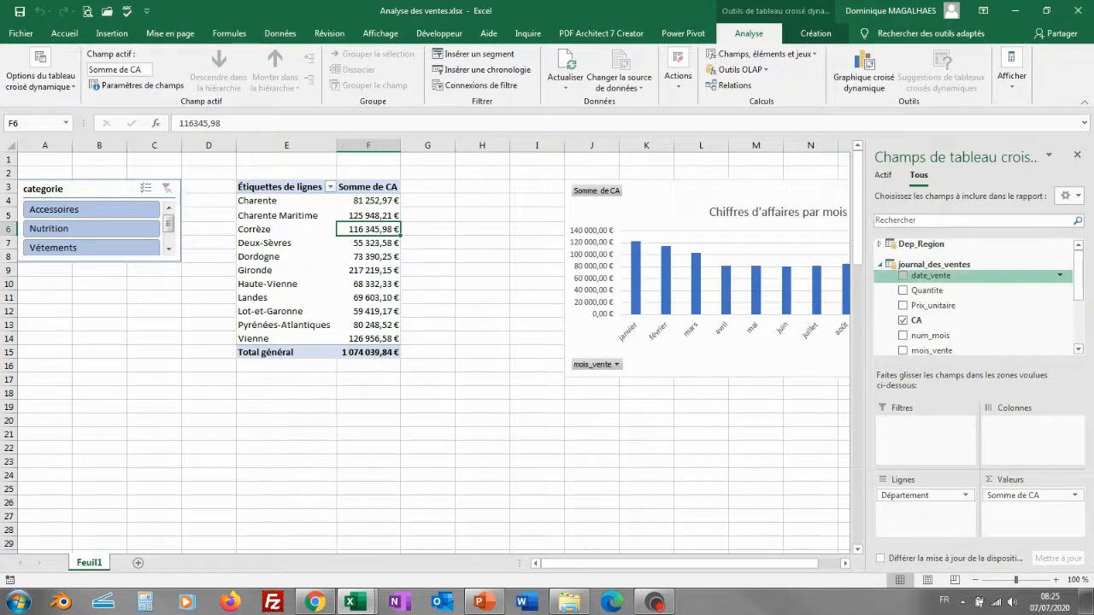
pyautogui.scroll(-2, 974, 295)
pyautogui.scroll(-1, 974, 299)
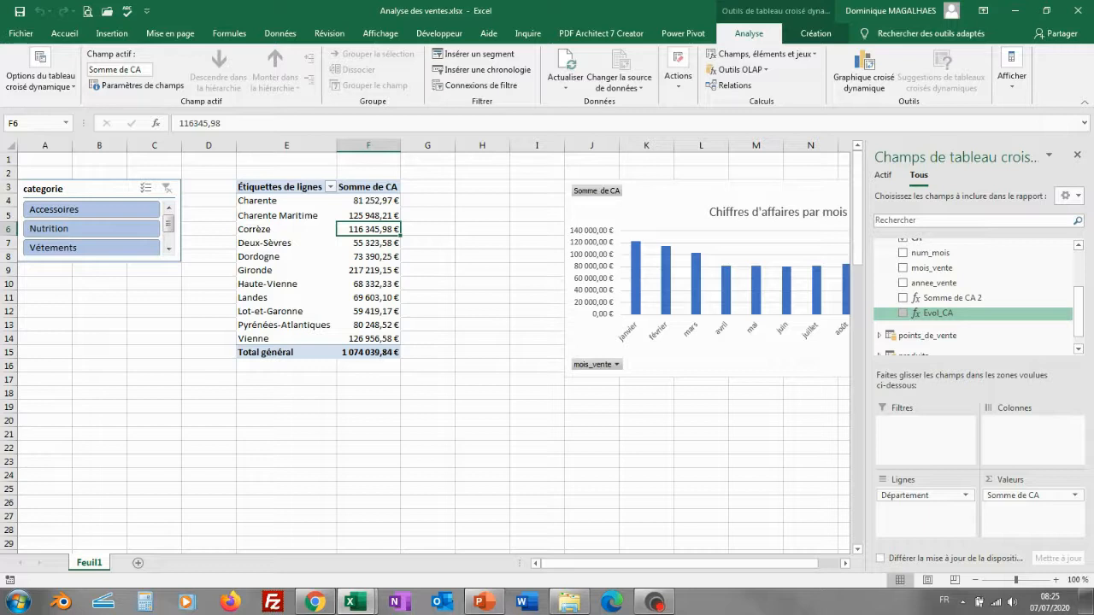
pyautogui.scroll(-1, 974, 295)
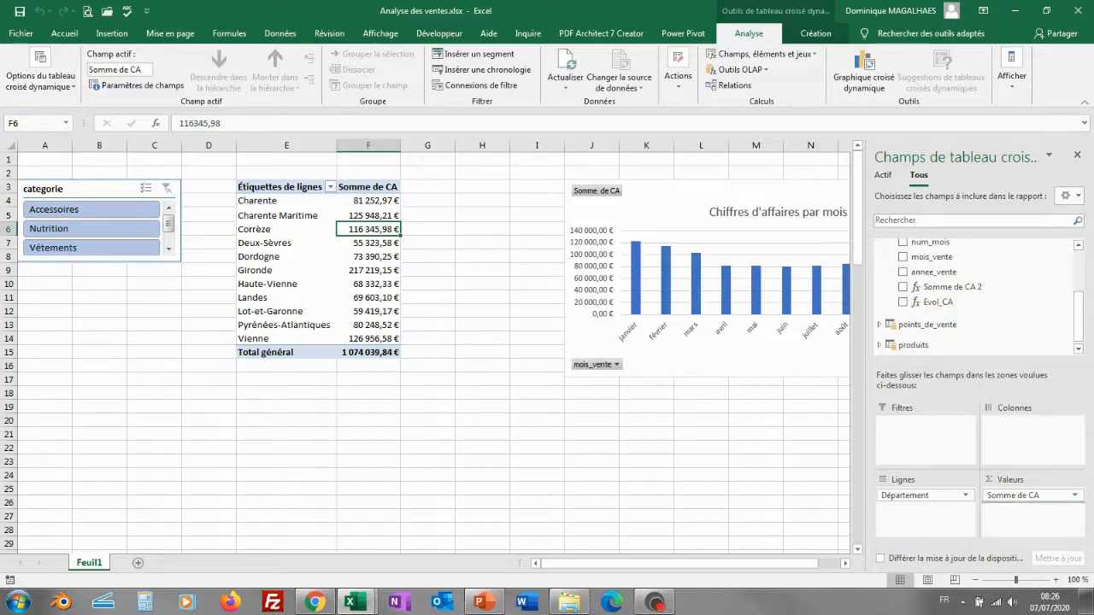
pyautogui.click(902, 302)
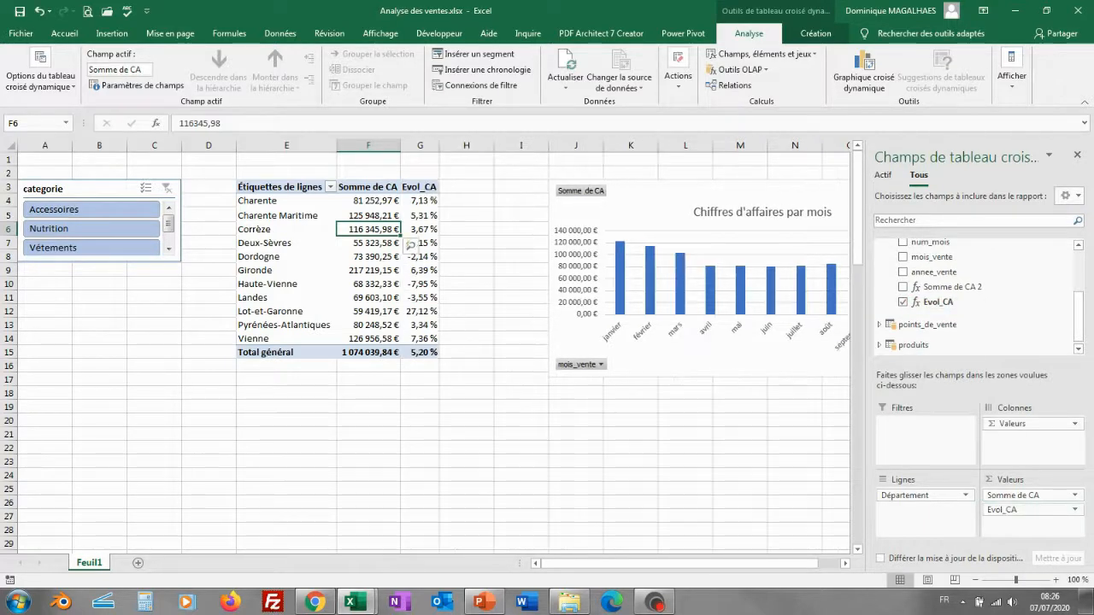
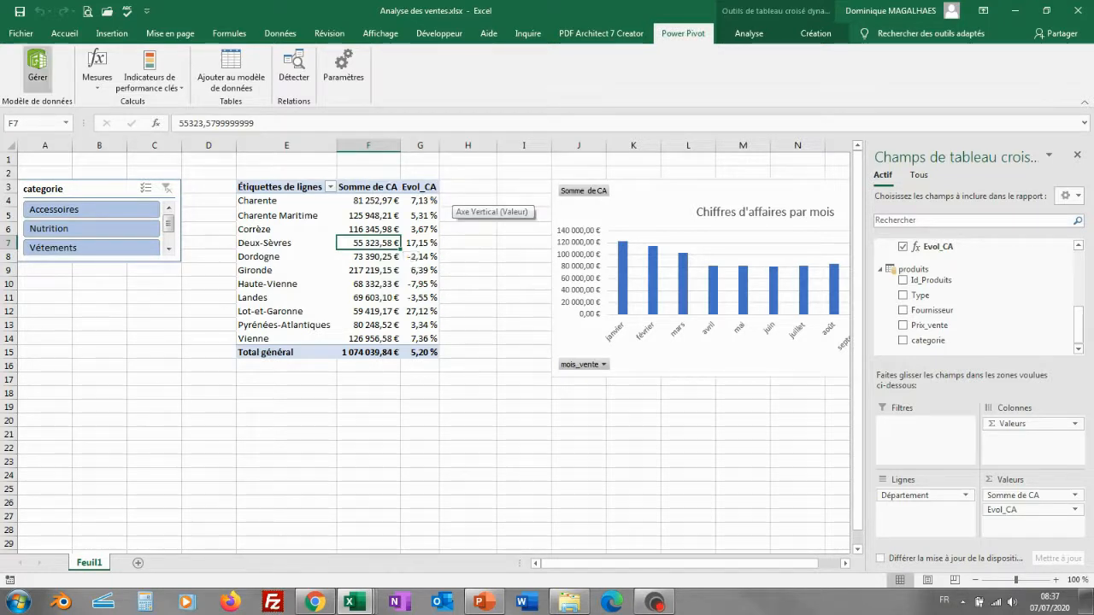
# In the Power Pivot data model, start a KPI on the Evol_CA measure with an absolute target value of 0,05
pyautogui.click(36, 68)
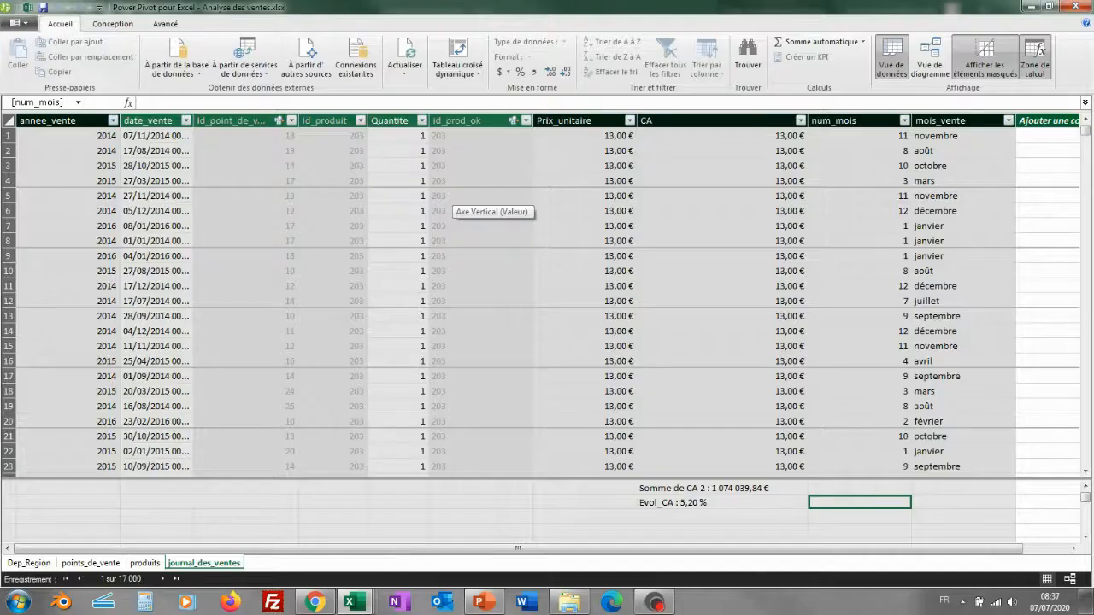
pyautogui.click(705, 502)
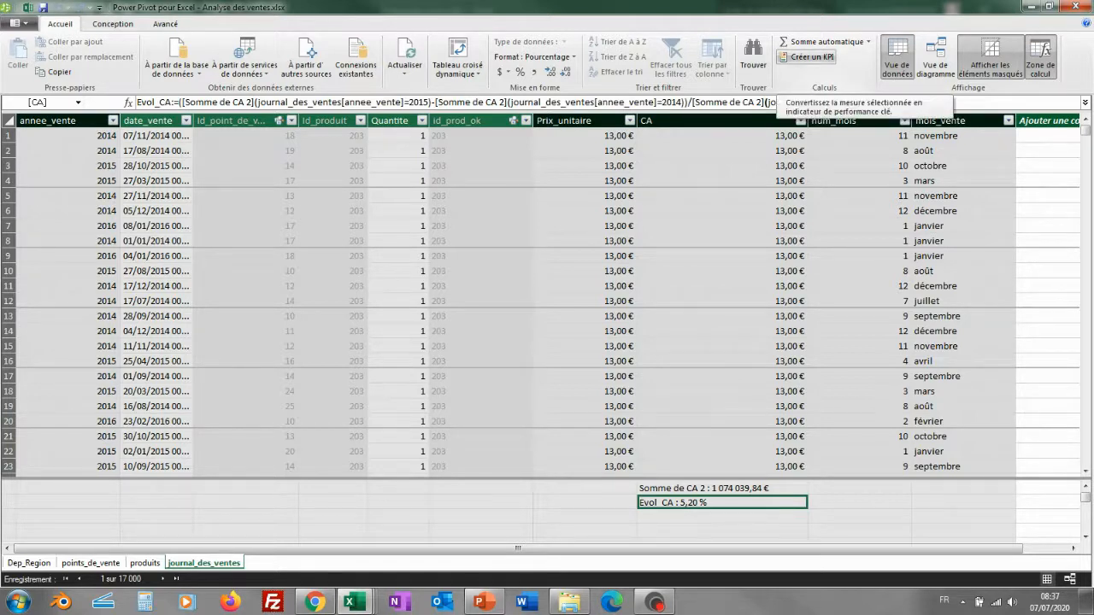
pyautogui.click(808, 56)
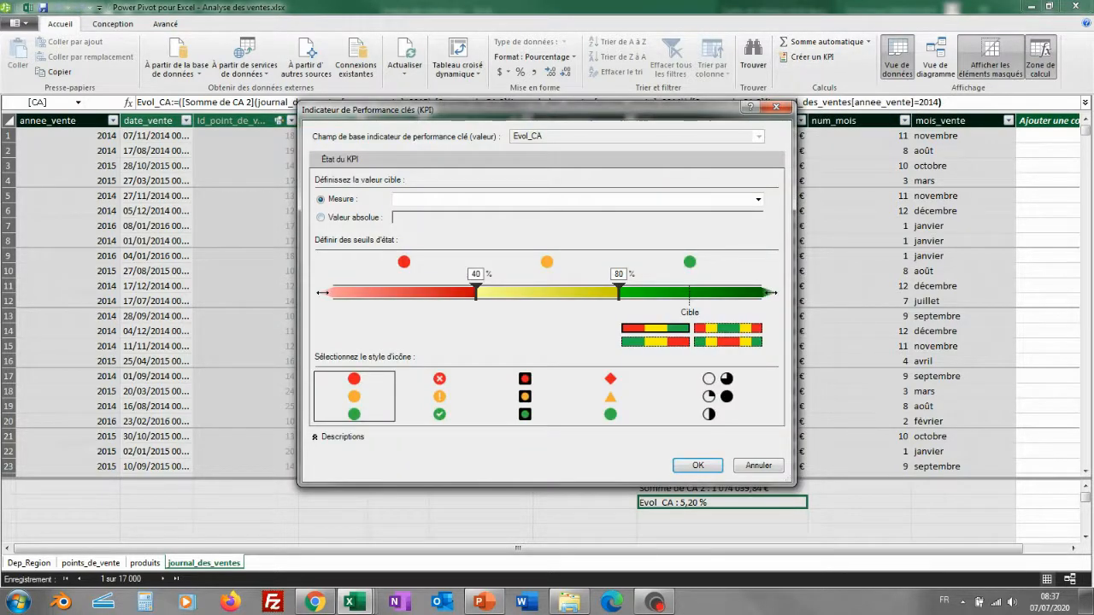
pyautogui.click(321, 217)
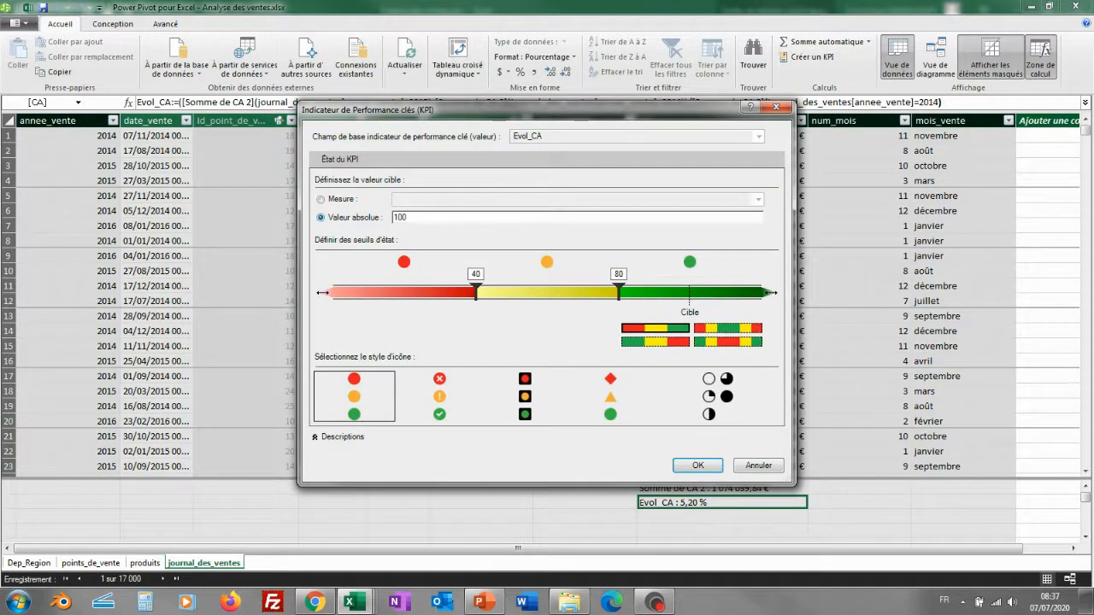
pyautogui.press('Tab')
pyautogui.write('0.05')
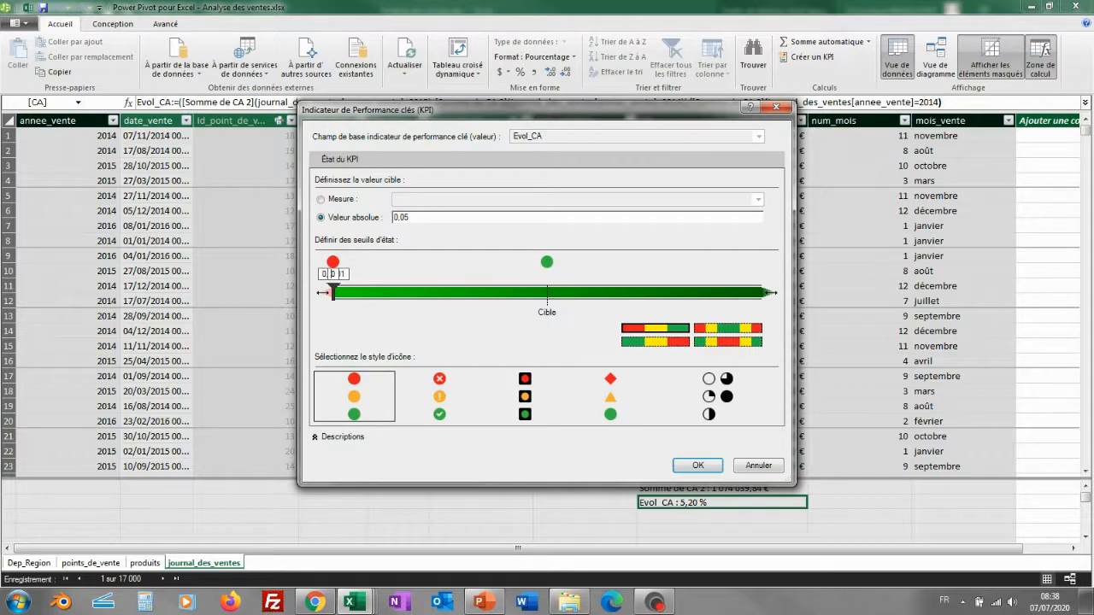
# Set the KPI's status thresholds to 0 for the lower limit and 0,05 for the upper limit
pyautogui.moveTo(333, 292); pyautogui.dragTo(619, 292)
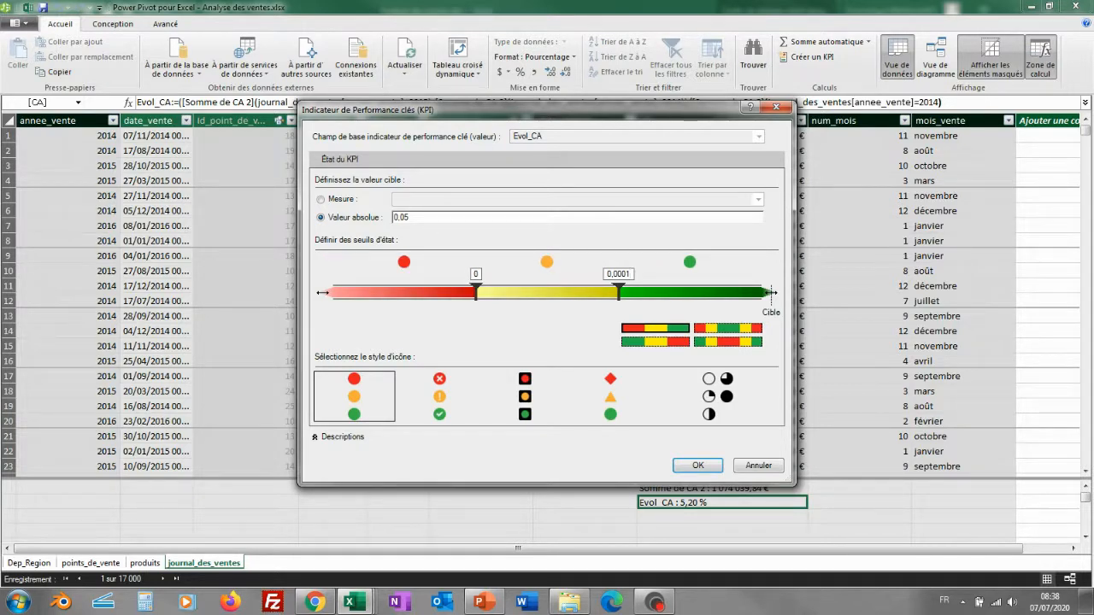
pyautogui.press('BackSpace')
pyautogui.press('BackSpace')
pyautogui.press('BackSpace')
pyautogui.press('BackSpace')
pyautogui.press('BackSpace')
pyautogui.write('.05')
# Choose the cross, exclamation mark and check mark icon style, space out the 0 and 0,05 threshold markers, and create the KPI
pyautogui.click(440, 396)
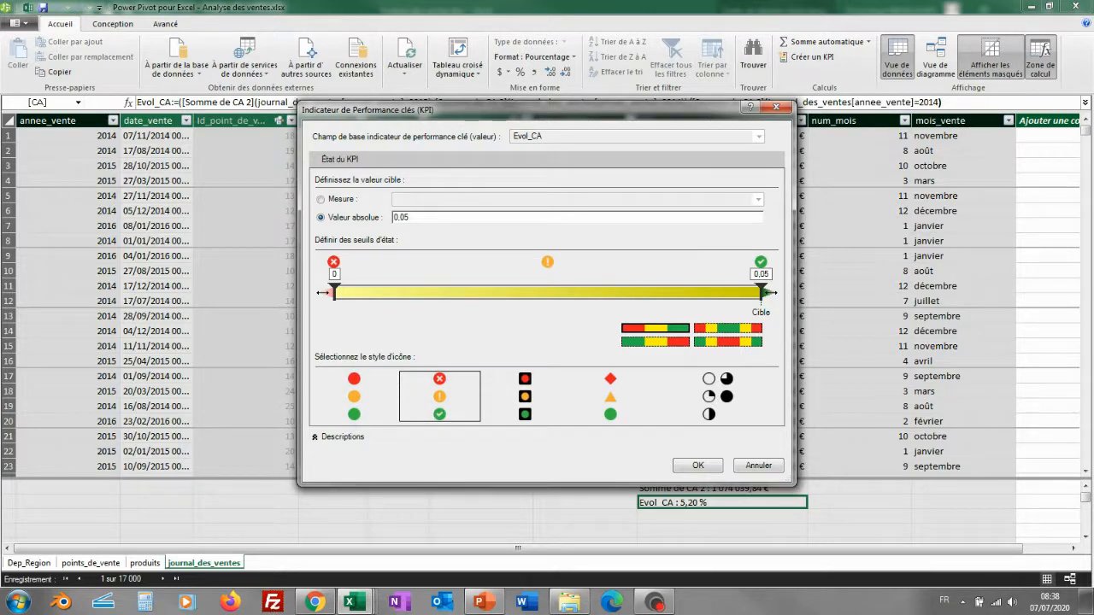
pyautogui.moveTo(762, 292); pyautogui.dragTo(697, 291)
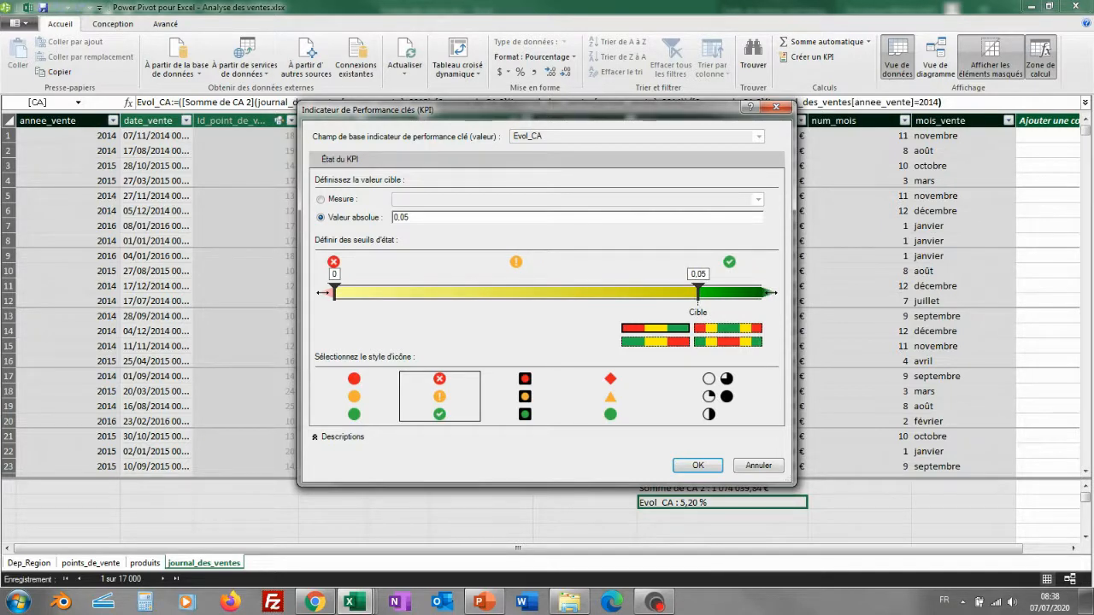
pyautogui.moveTo(334, 293); pyautogui.dragTo(441, 293)
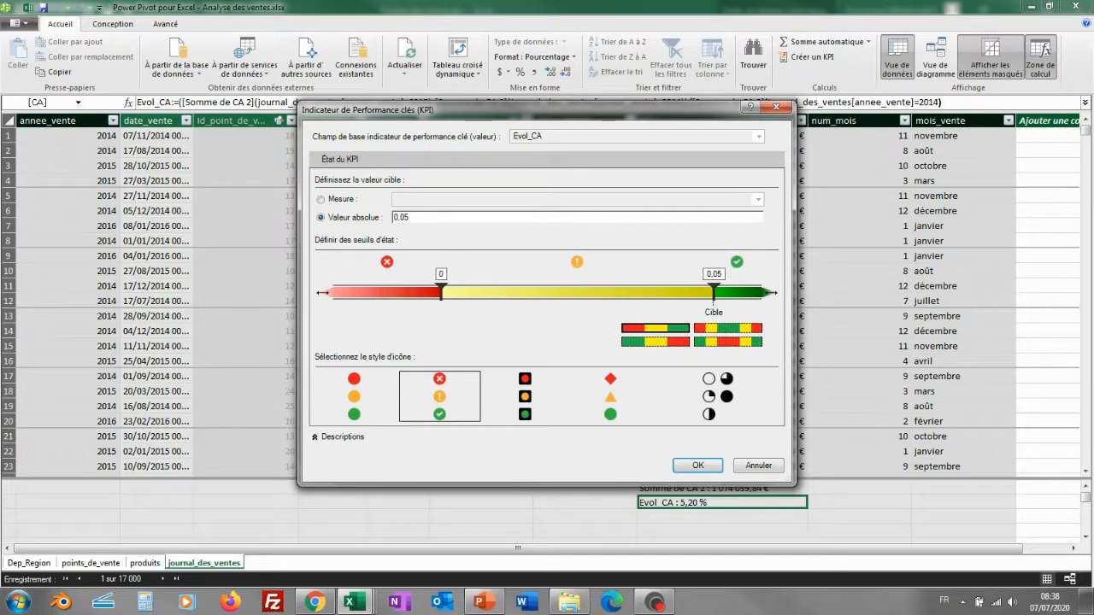
pyautogui.moveTo(714, 292); pyautogui.dragTo(677, 292)
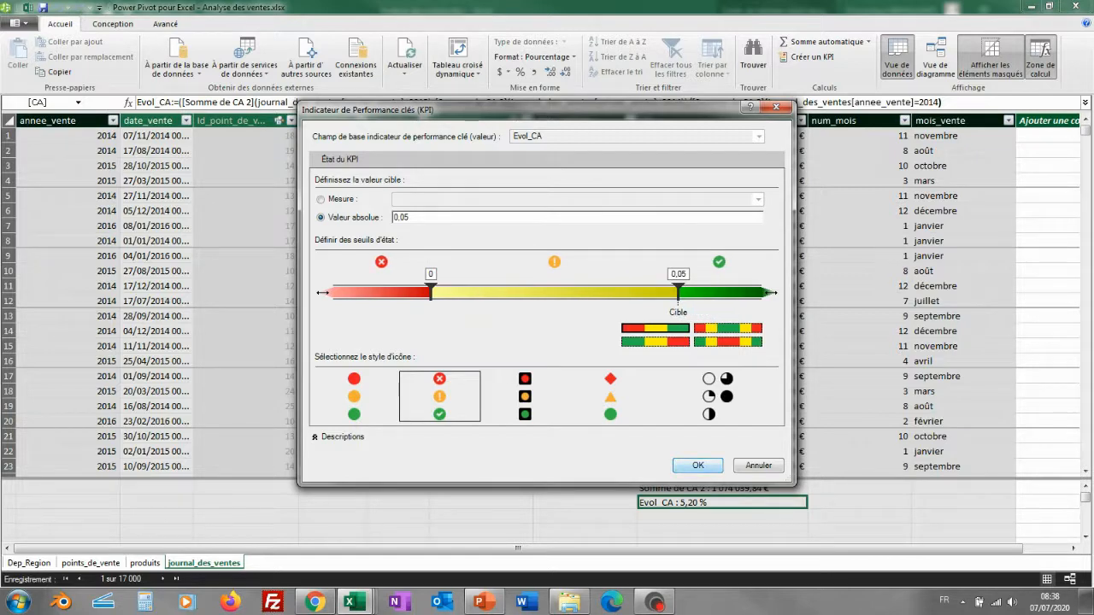
pyautogui.click(697, 465)
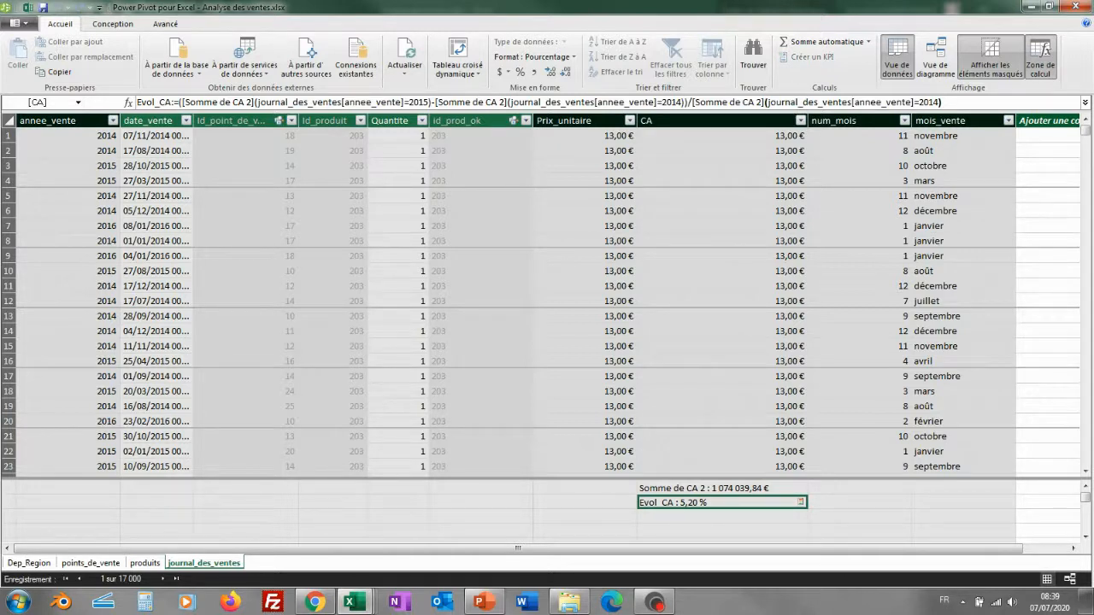
pyautogui.rightClick(800, 502)
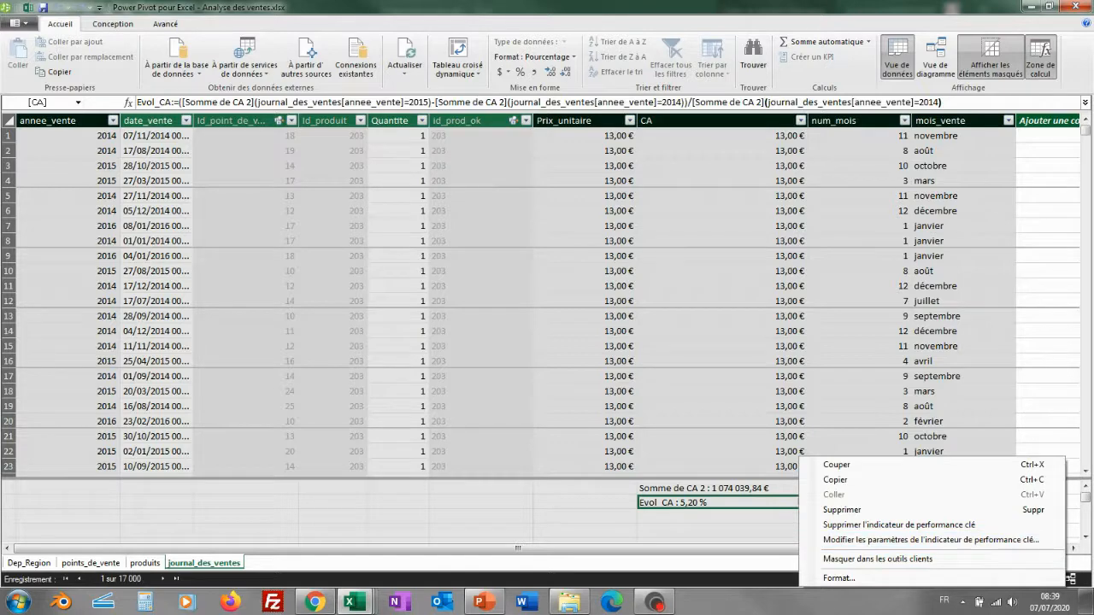
pyautogui.click(398, 517)
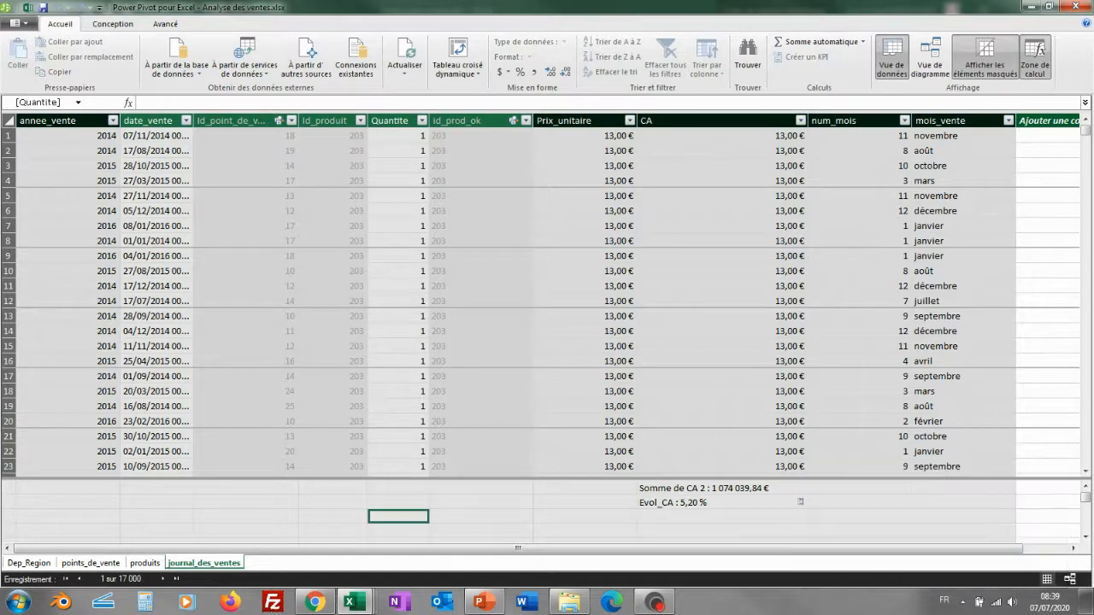
# Switch back to the Analyse des ventes.xlsx workbook and expand the Evol_CA KPI among the pivot table fields
pyautogui.moveTo(349, 602)
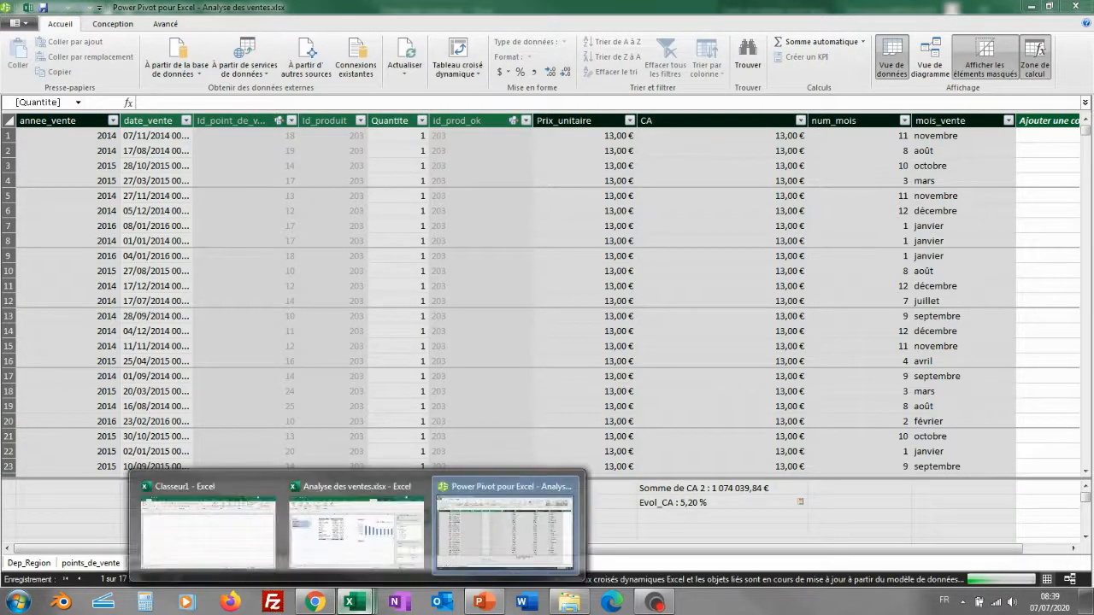
pyautogui.click(357, 510)
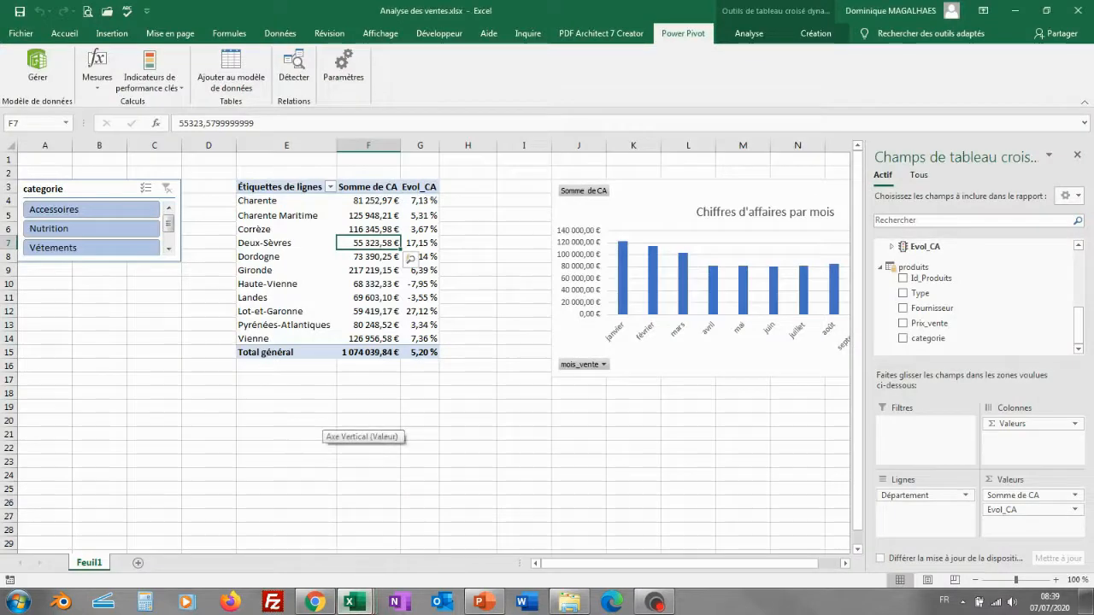
pyautogui.click(286, 224)
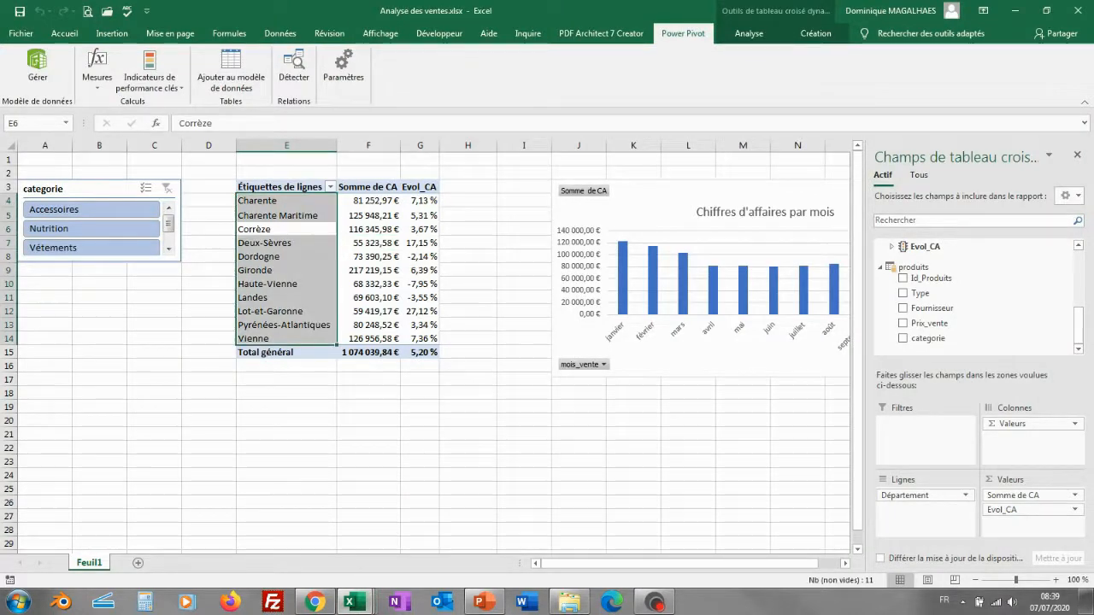
pyautogui.scroll(4, 974, 317)
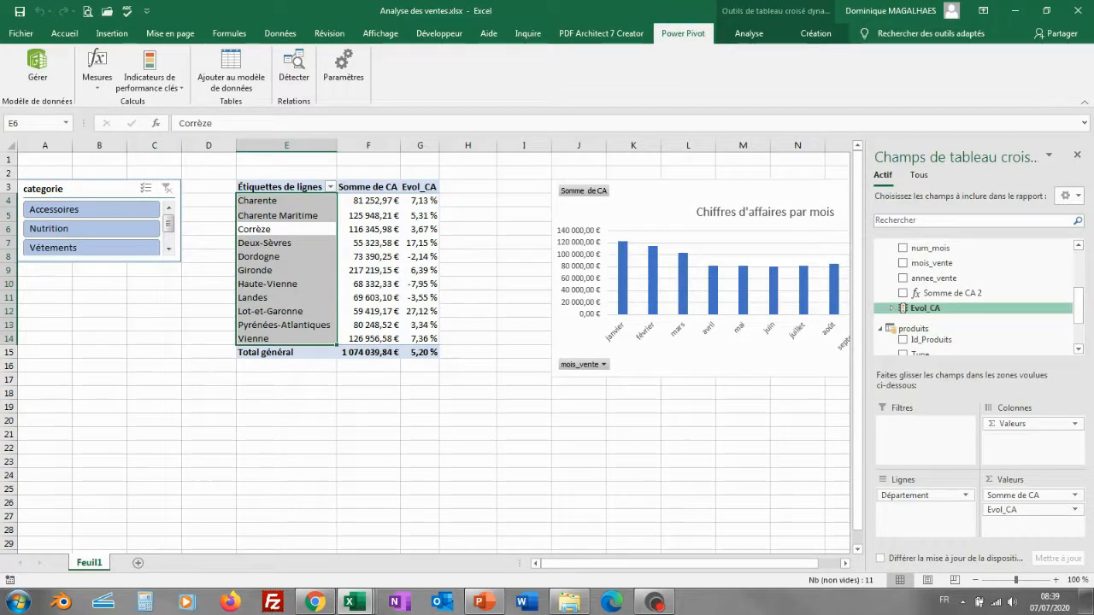
pyautogui.click(891, 307)
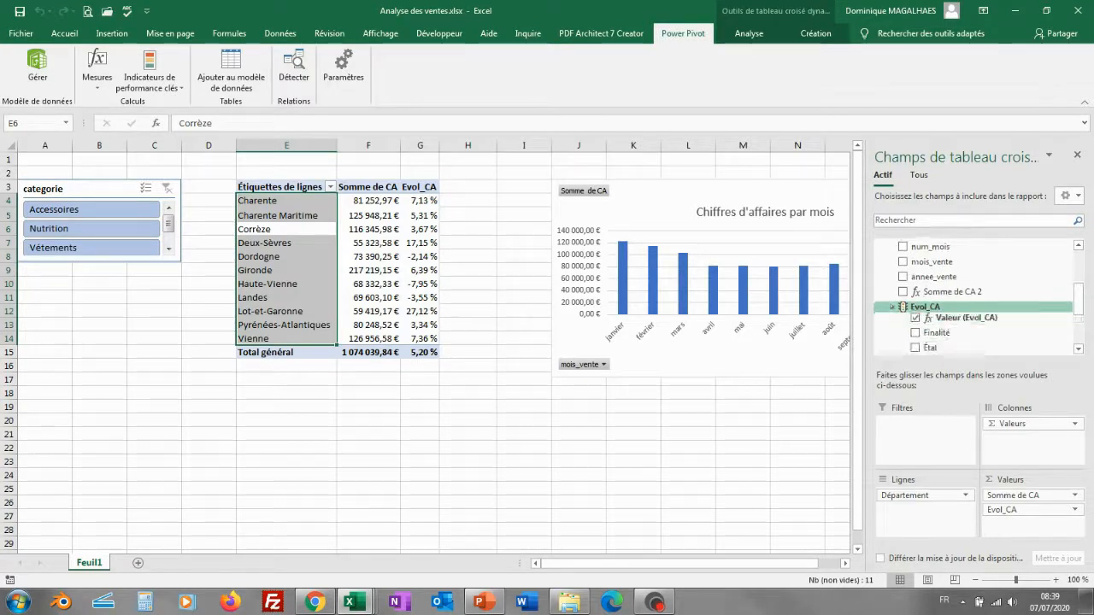
pyautogui.moveTo(1078, 295); pyautogui.dragTo(1078, 297)
pyautogui.scroll(-1, 974, 295)
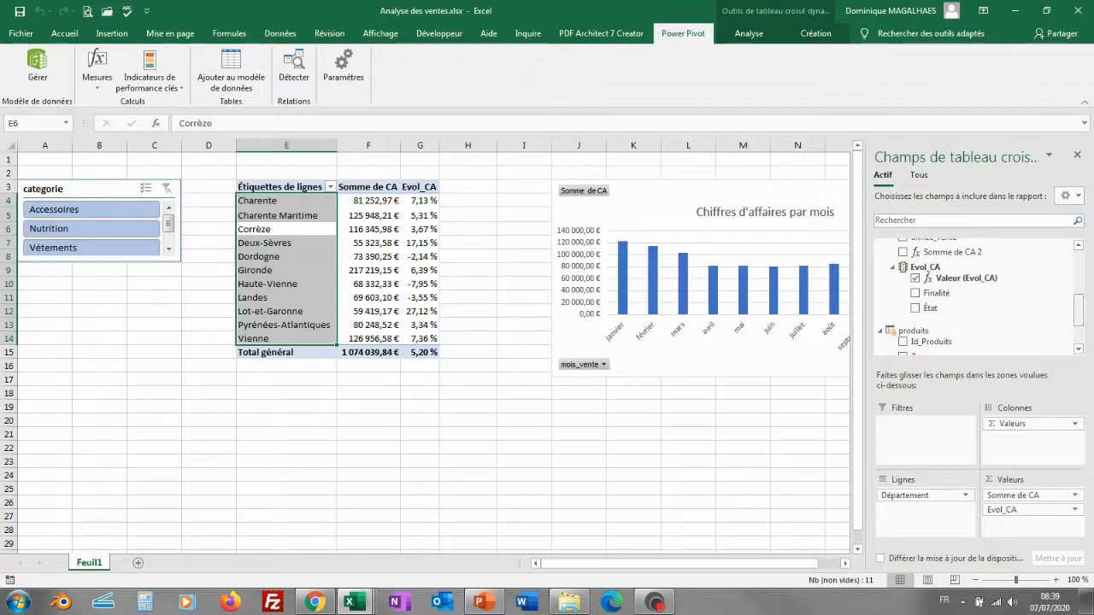
# Try the Evol_CA KPI's Finalité field in the pivot table's values, then replace it with the État field
pyautogui.moveTo(936, 294); pyautogui.dragTo(1017, 519)
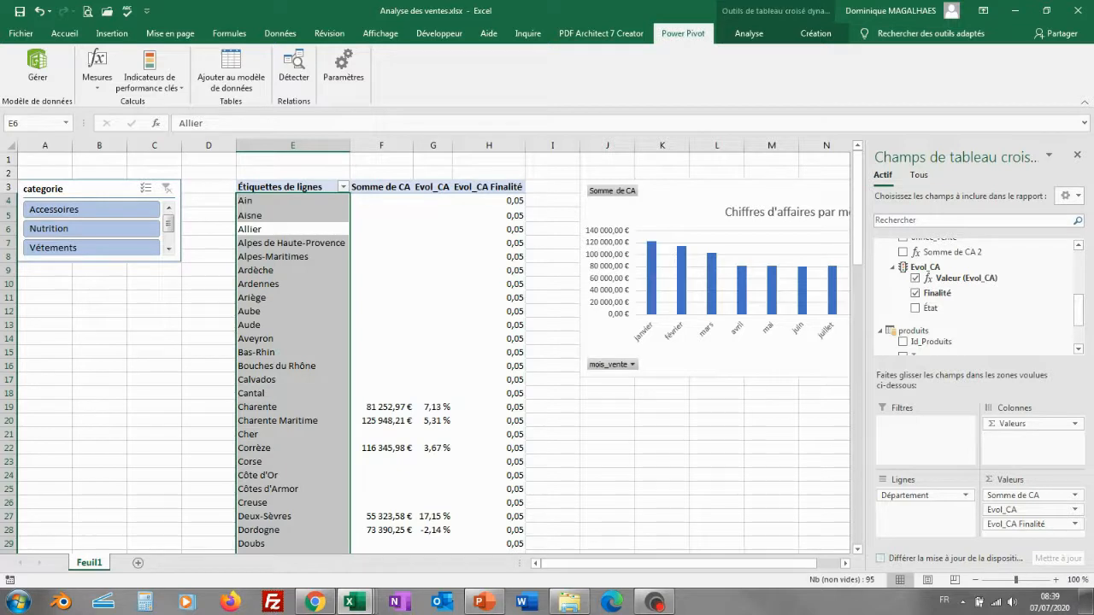
pyautogui.click(915, 293)
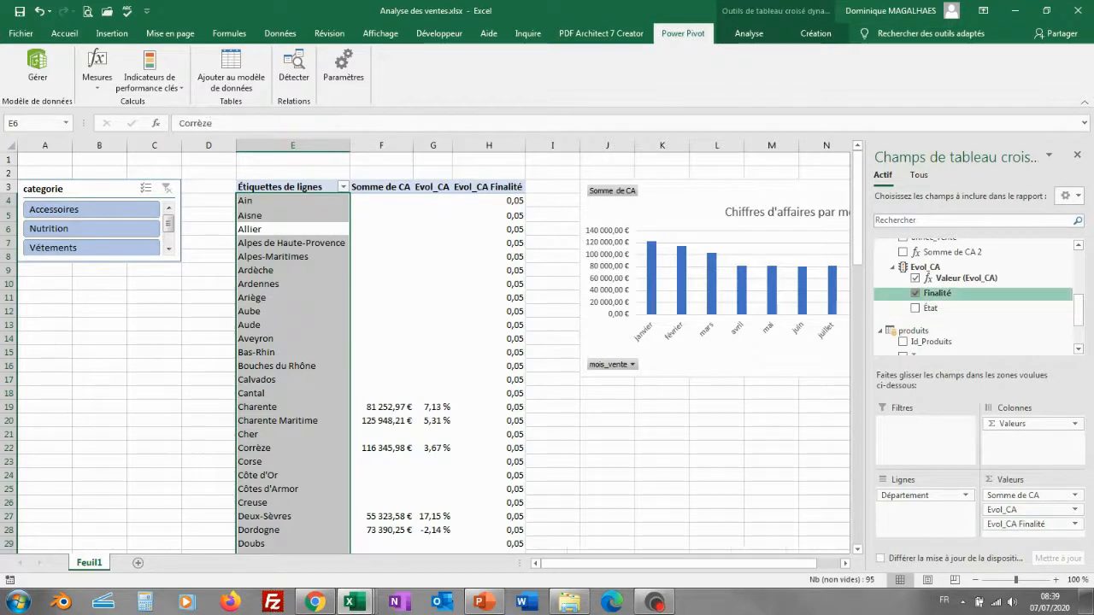
pyautogui.click(916, 308)
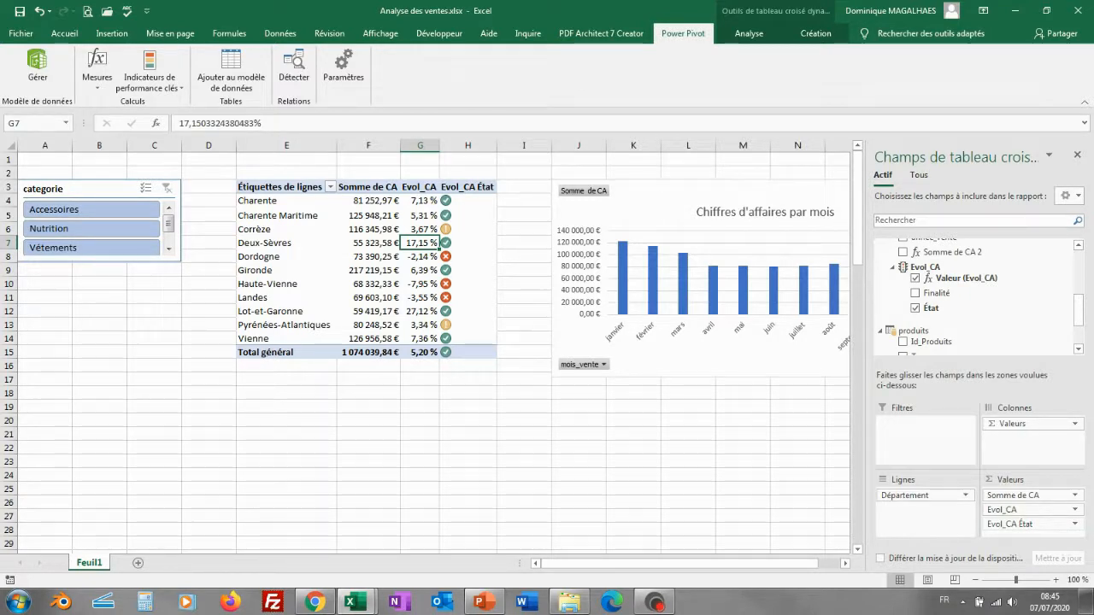
# Blank out the custom name of the Evol_CA État value field and widen column H slightly to fit the status icons
pyautogui.click(1074, 524)
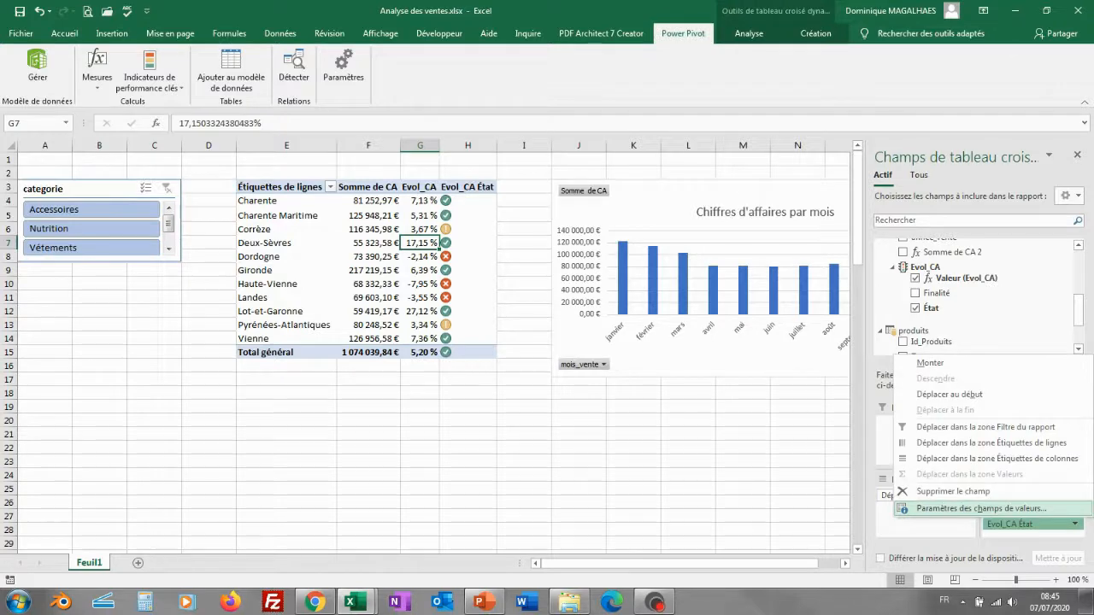
pyautogui.click(981, 509)
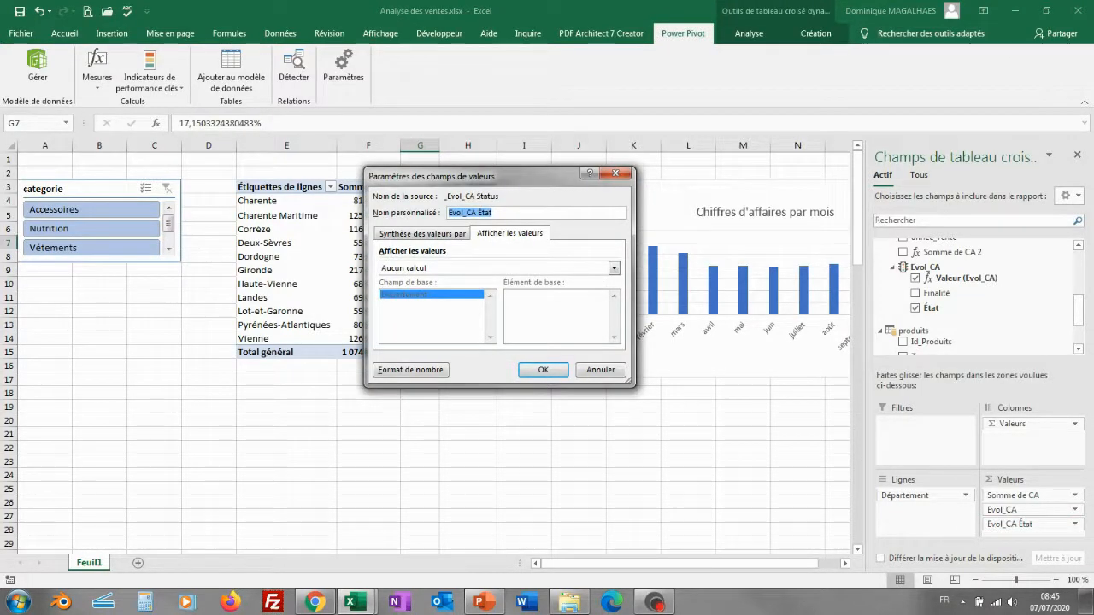
pyautogui.press('BackSpace')
pyautogui.press('Return')
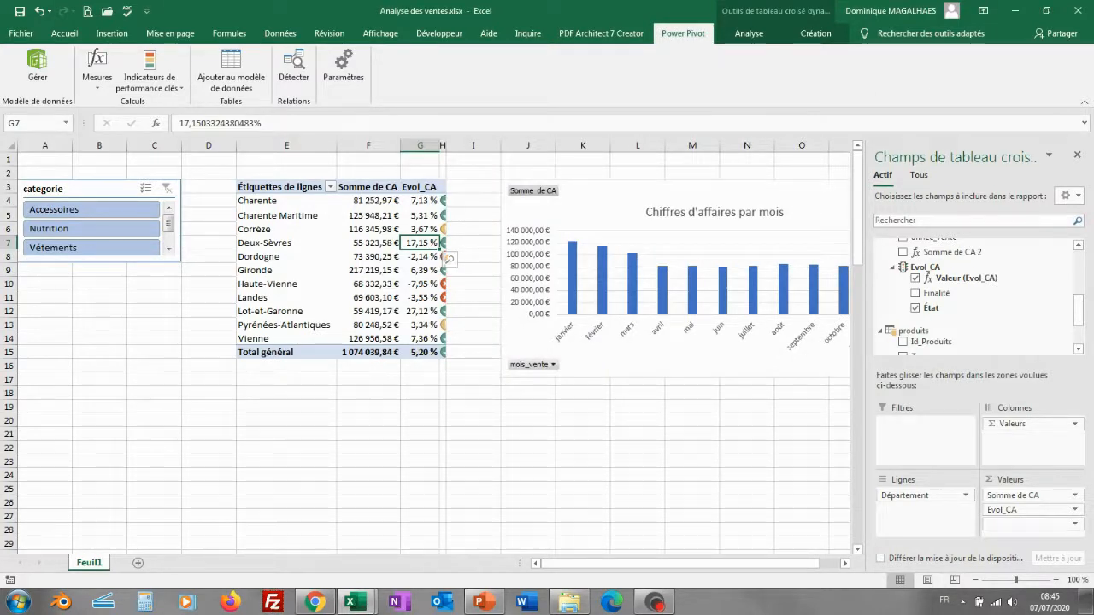
pyautogui.moveTo(446, 145); pyautogui.dragTo(456, 145)
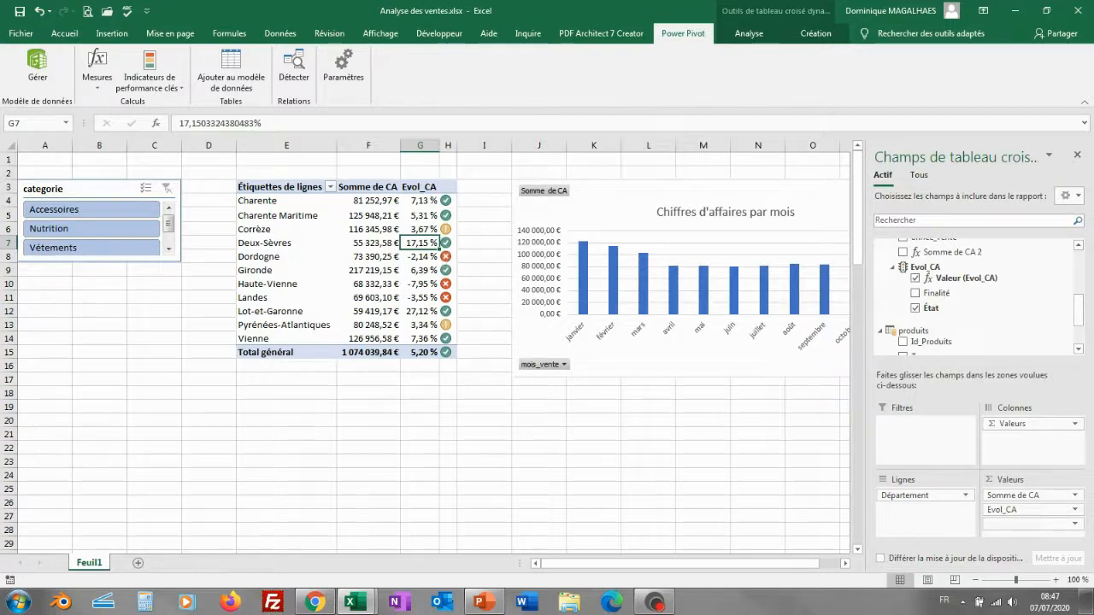
# From the Power Pivot data model, insert a pivot chart on the existing sheet Feuil1 at cell E17
pyautogui.click(38, 68)
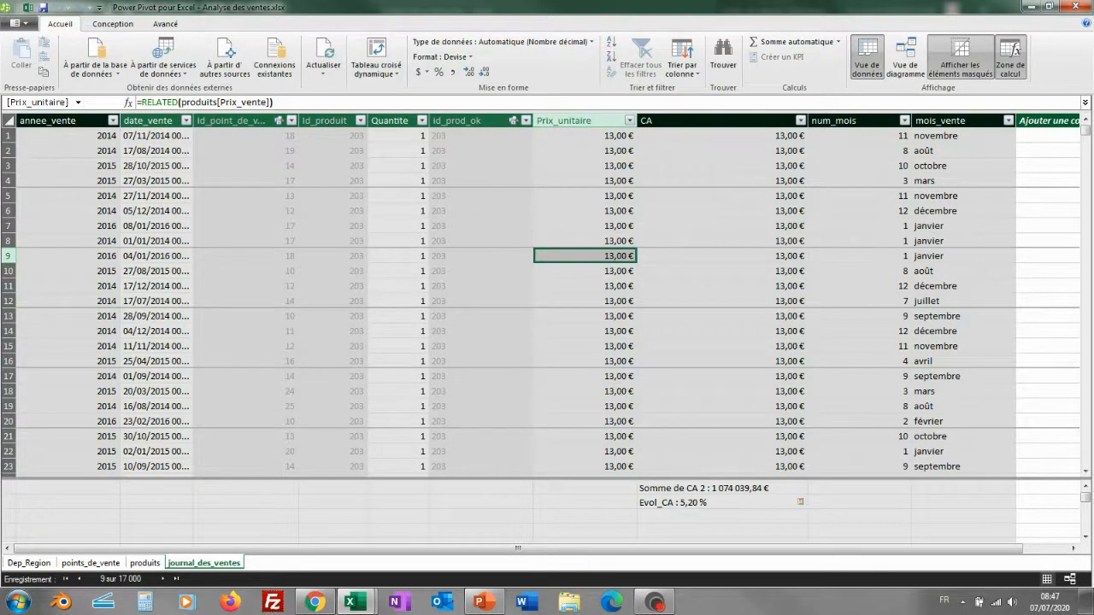
pyautogui.click(376, 68)
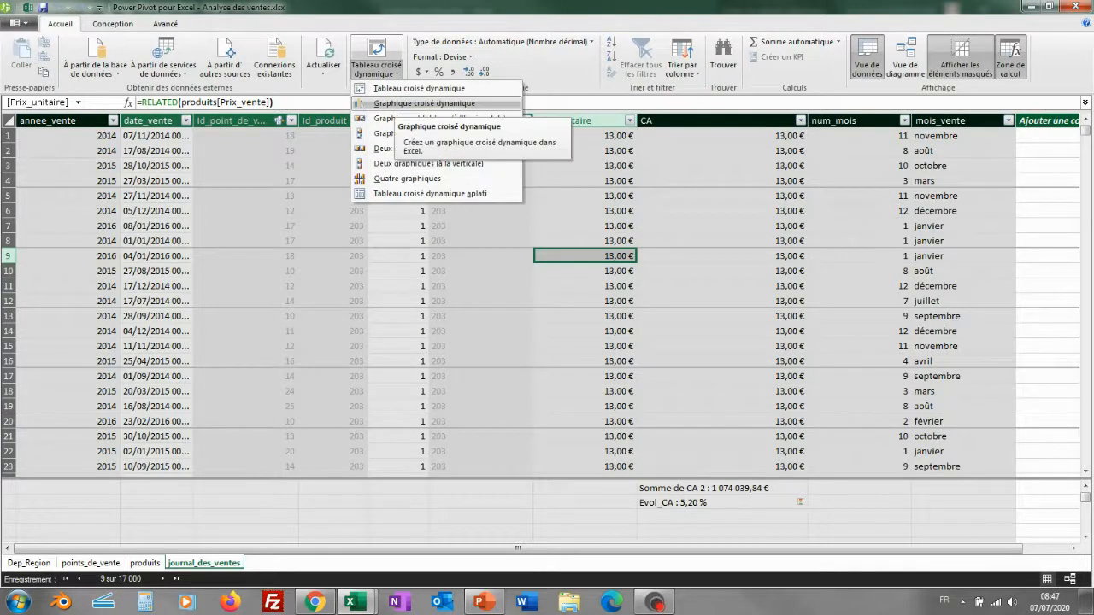
pyautogui.click(410, 104)
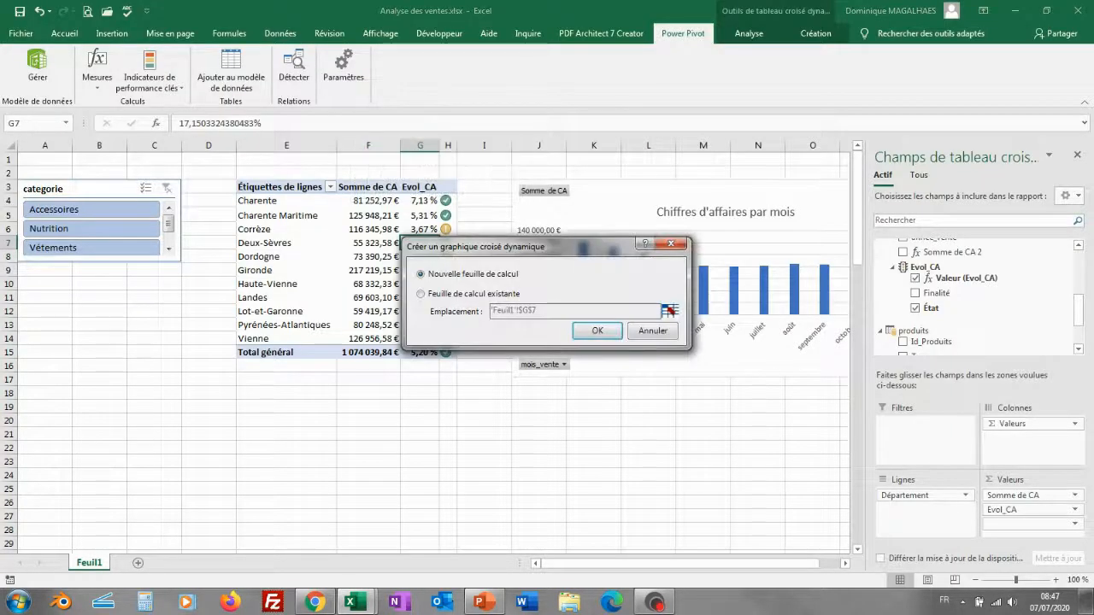
pyautogui.click(421, 294)
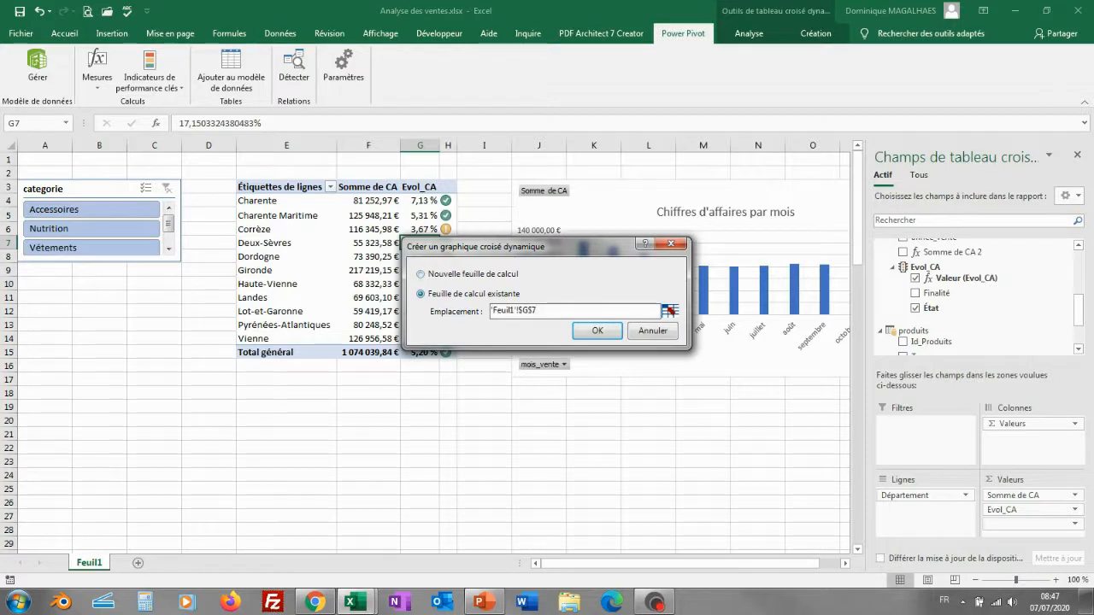
pyautogui.click(669, 310)
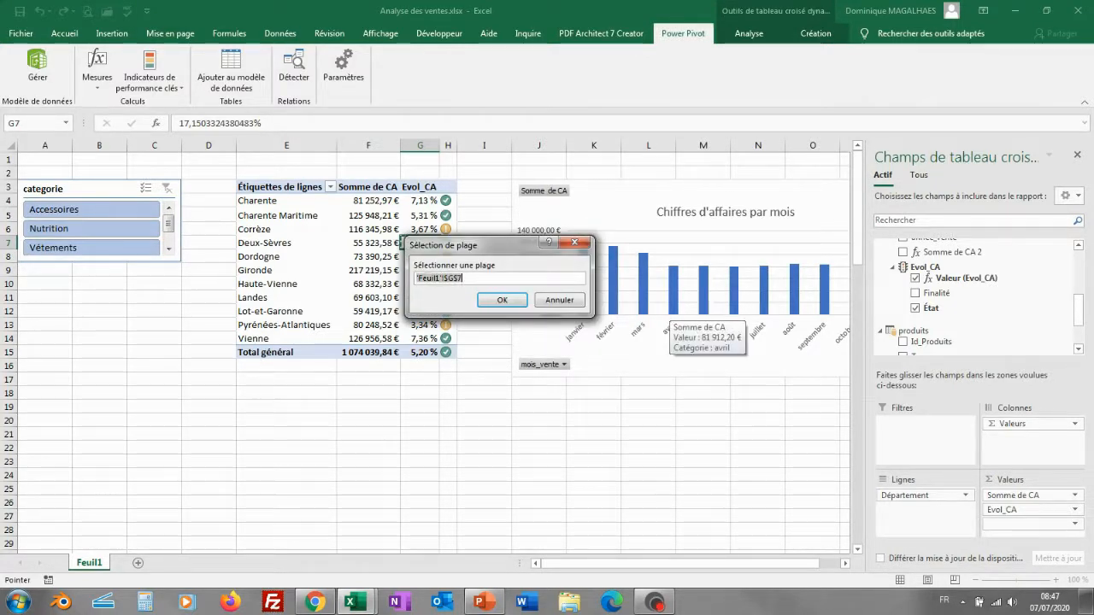
pyautogui.click(286, 378)
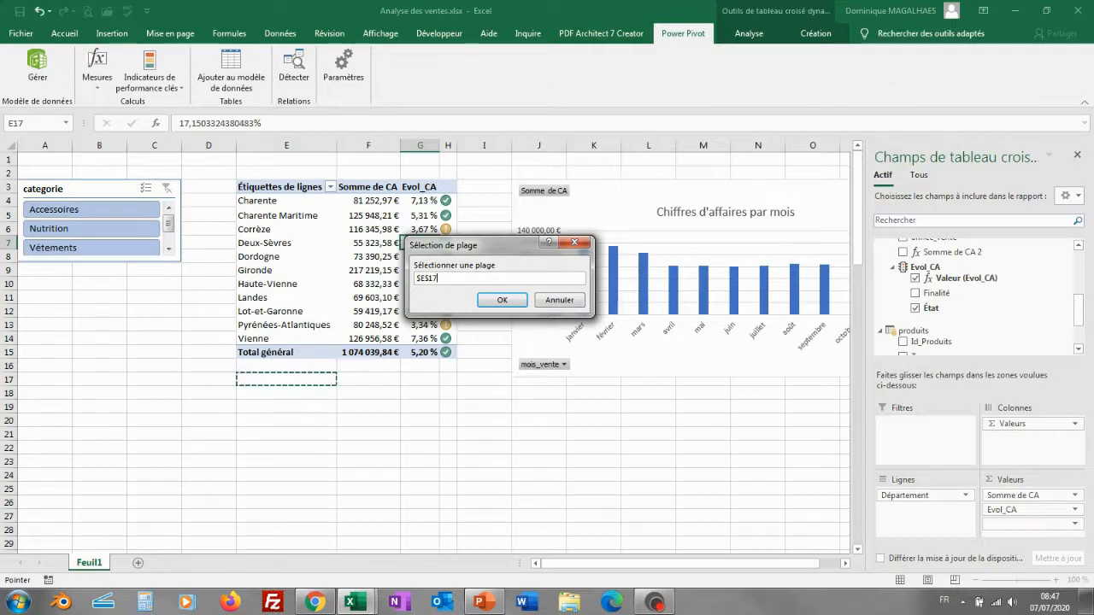
pyautogui.press('Return')
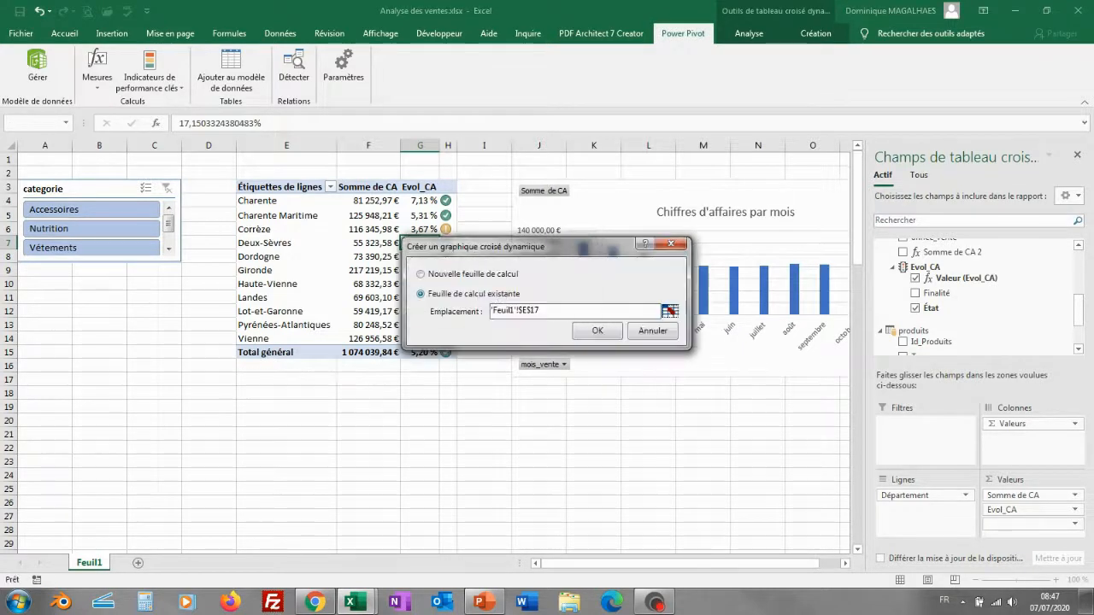
pyautogui.press('Return')
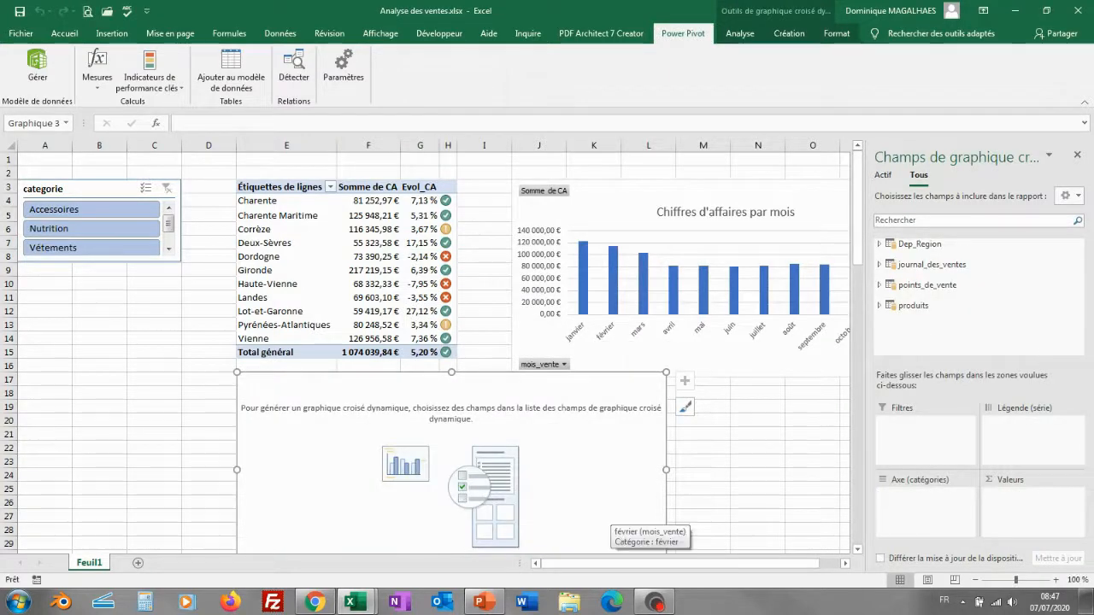
# Shrink the empty pivot chart so it spans roughly columns E to I and rows 17 to 27
pyautogui.moveTo(666, 470); pyautogui.dragTo(488, 470)
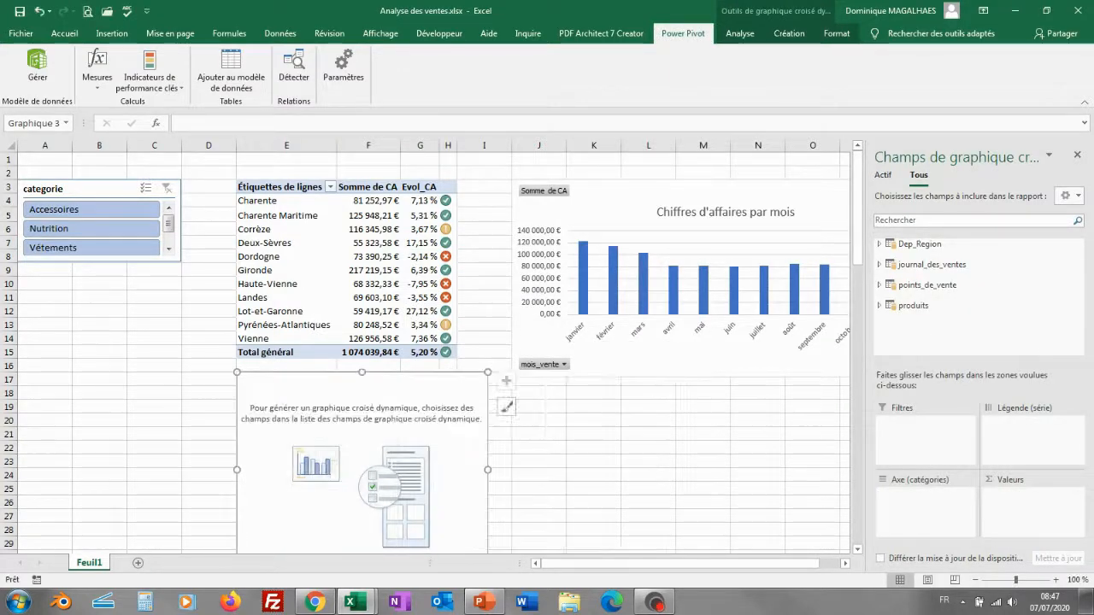
pyautogui.scroll(-2, 488, 470)
pyautogui.scroll(-1, 488, 470)
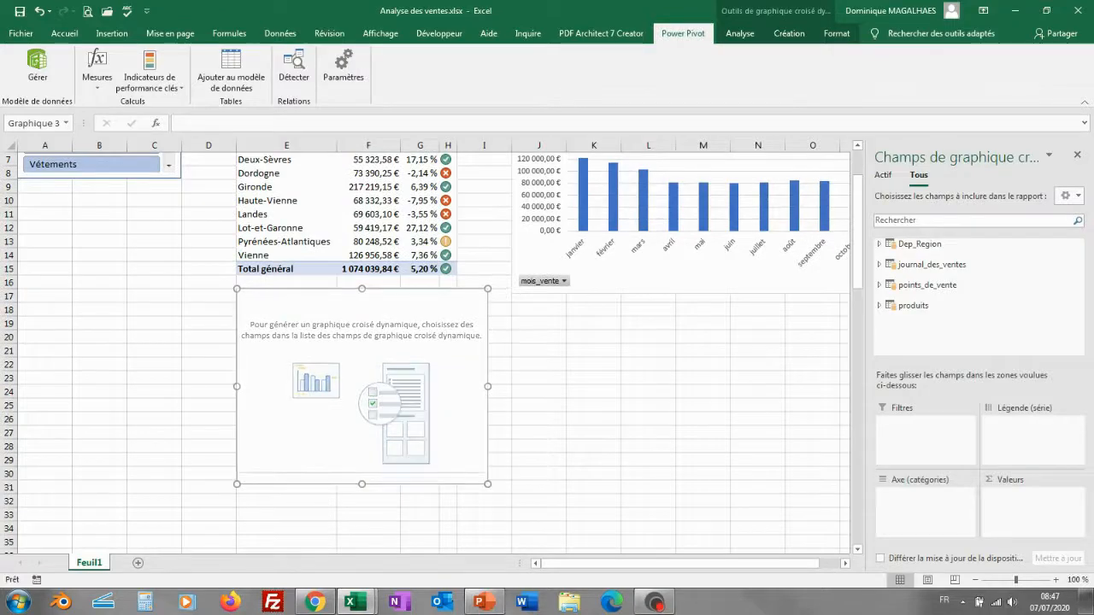
pyautogui.moveTo(361, 438); pyautogui.dragTo(361, 436)
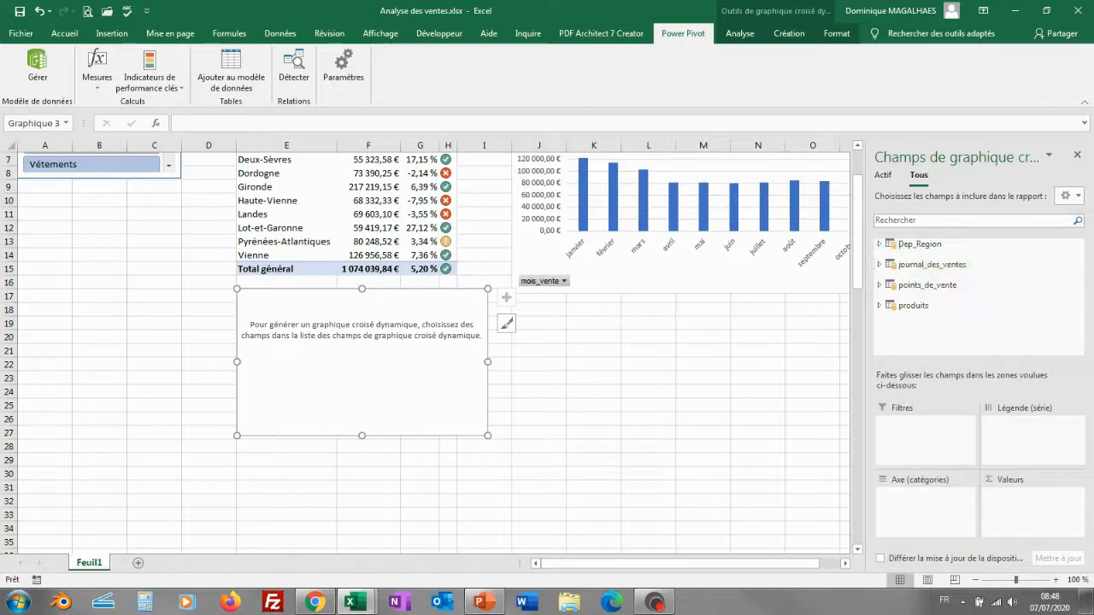
# Add Région from Dep_Region as the new chart's axis and CA from journal_des_ventes as its values
pyautogui.click(914, 244)
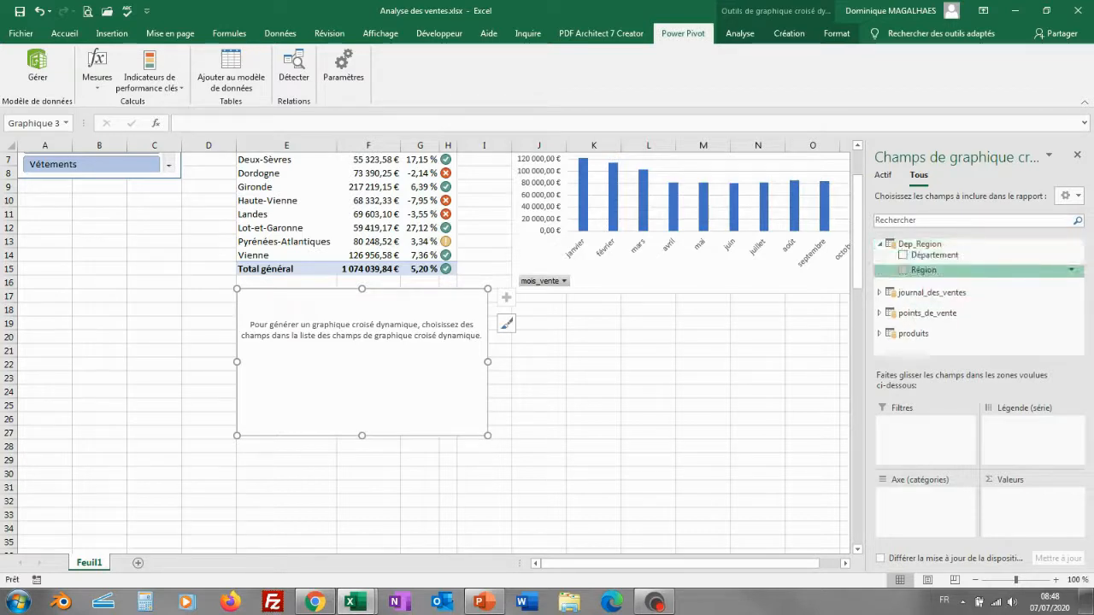
pyautogui.click(902, 270)
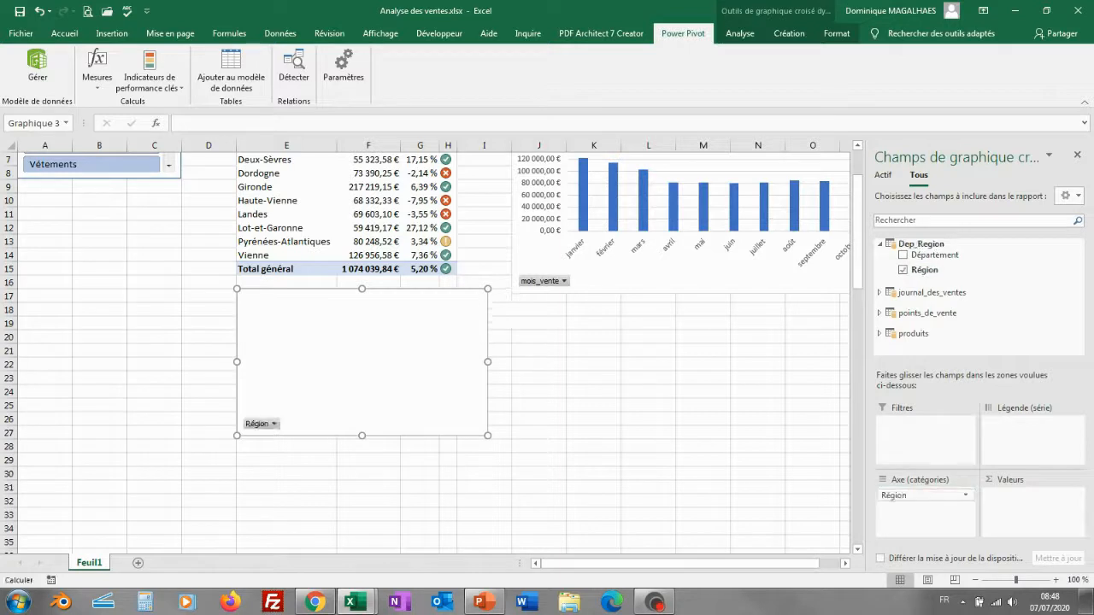
pyautogui.click(923, 312)
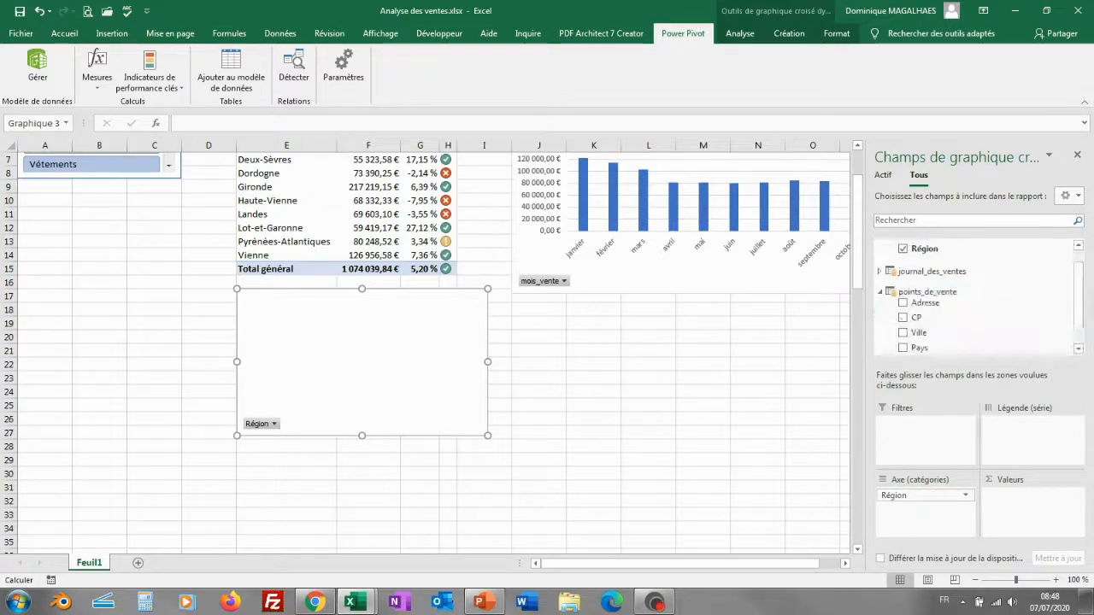
pyautogui.click(927, 292)
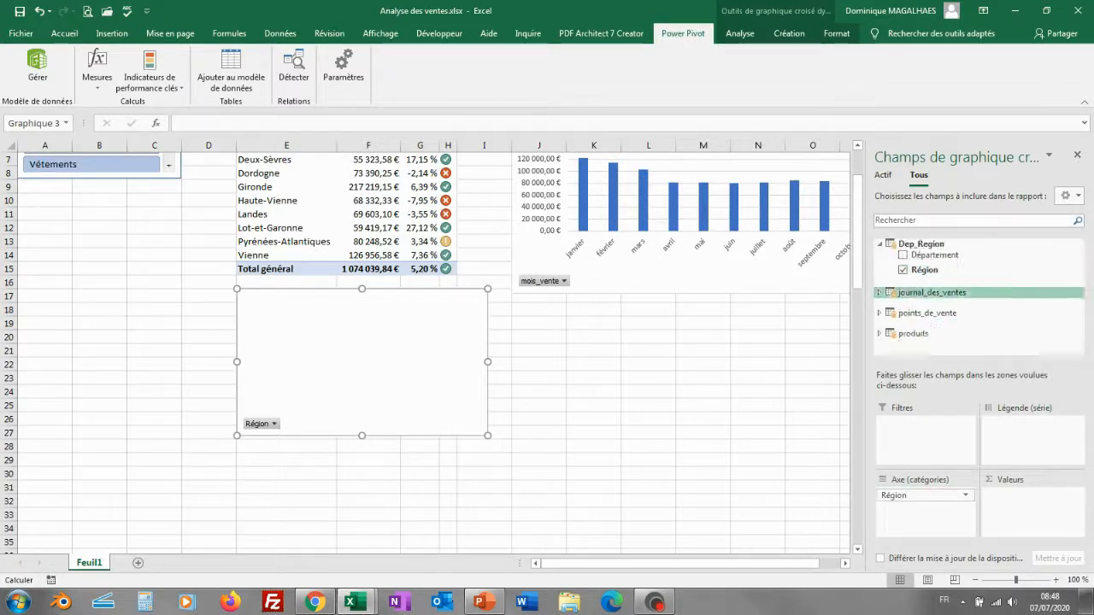
pyautogui.click(930, 293)
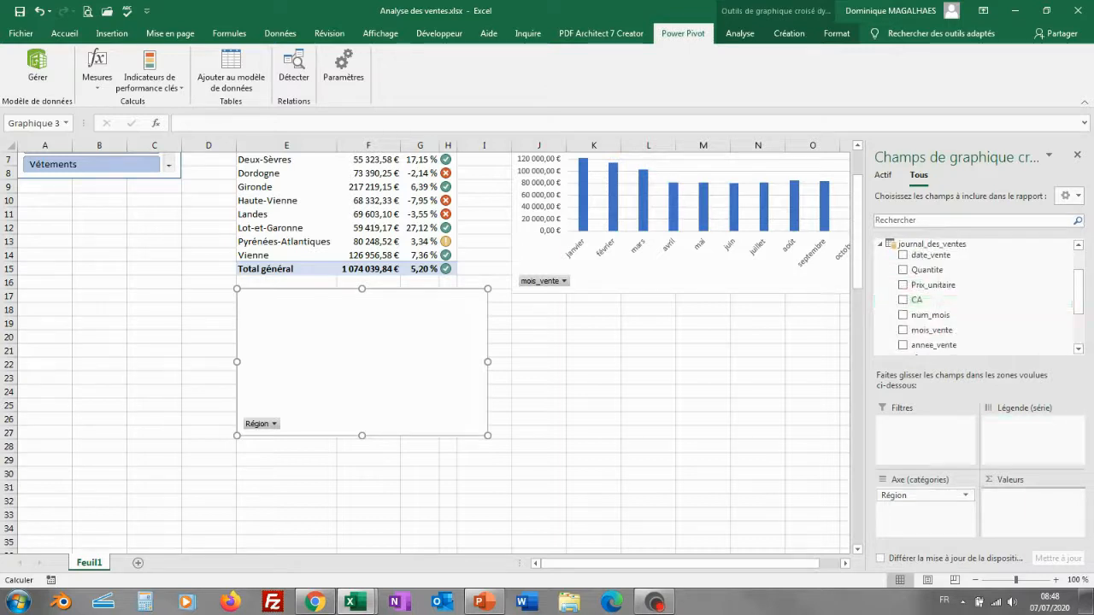
pyautogui.click(902, 300)
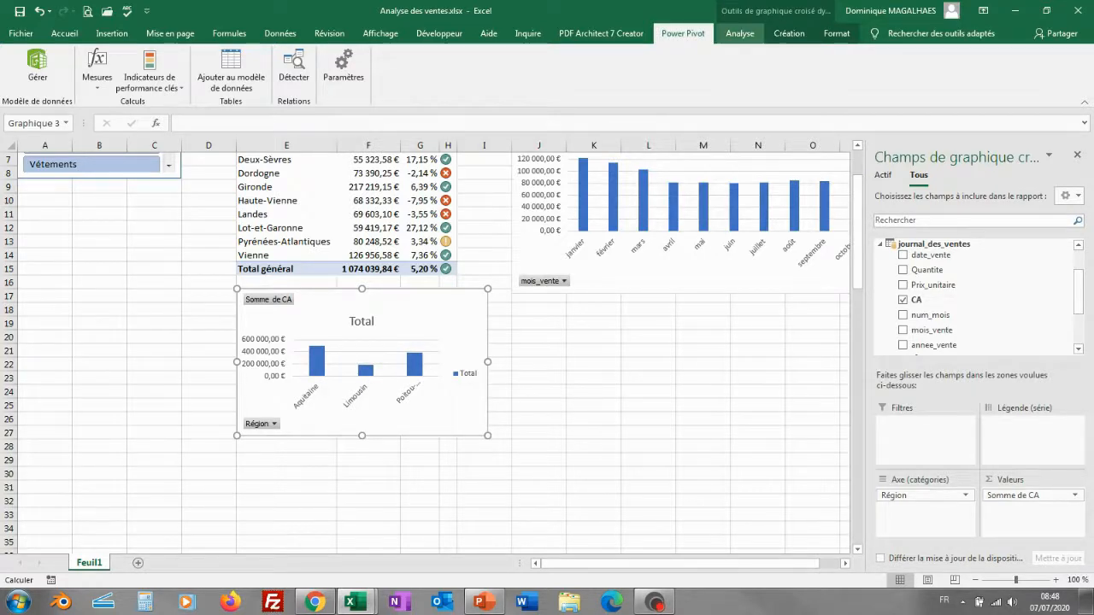
# Change the region chart's type to a 3D pie (Secteurs en 3D)
pyautogui.click(740, 33)
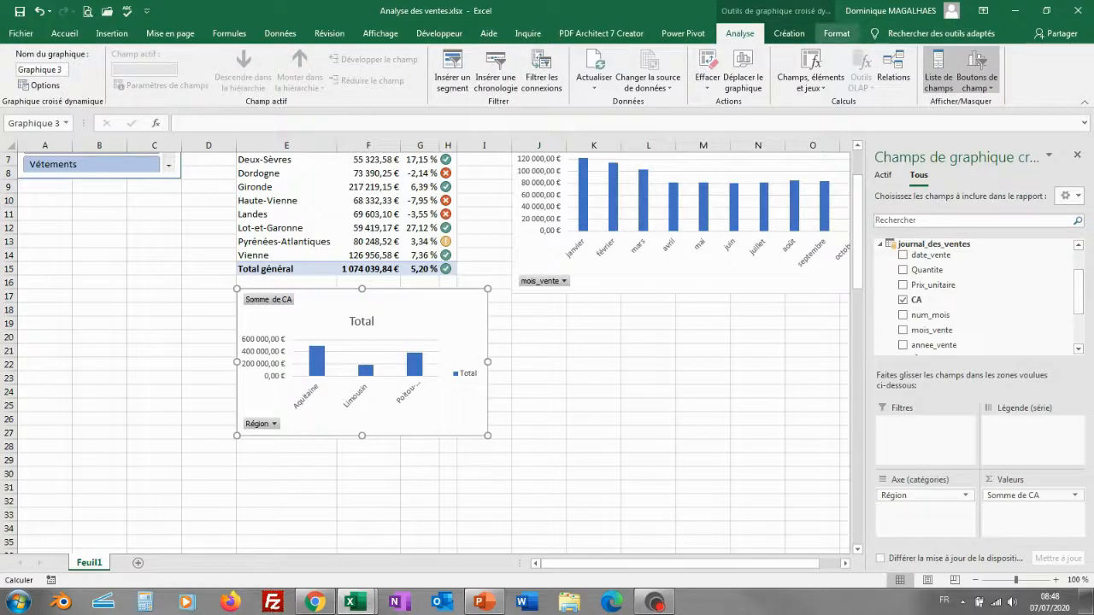
pyautogui.click(837, 33)
pyautogui.click(789, 34)
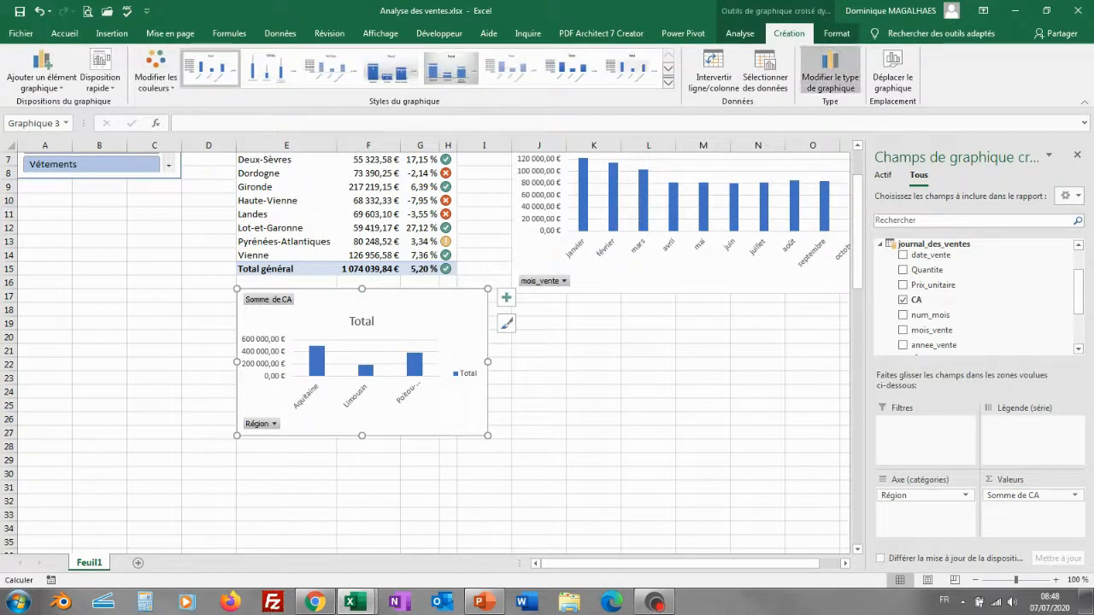
pyautogui.click(828, 75)
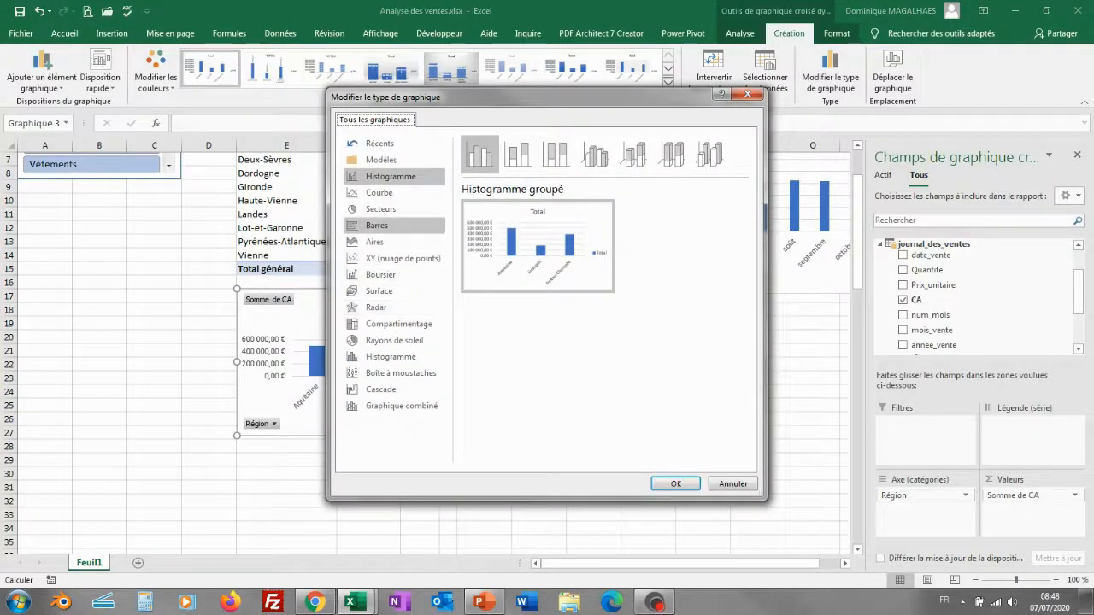
pyautogui.click(380, 208)
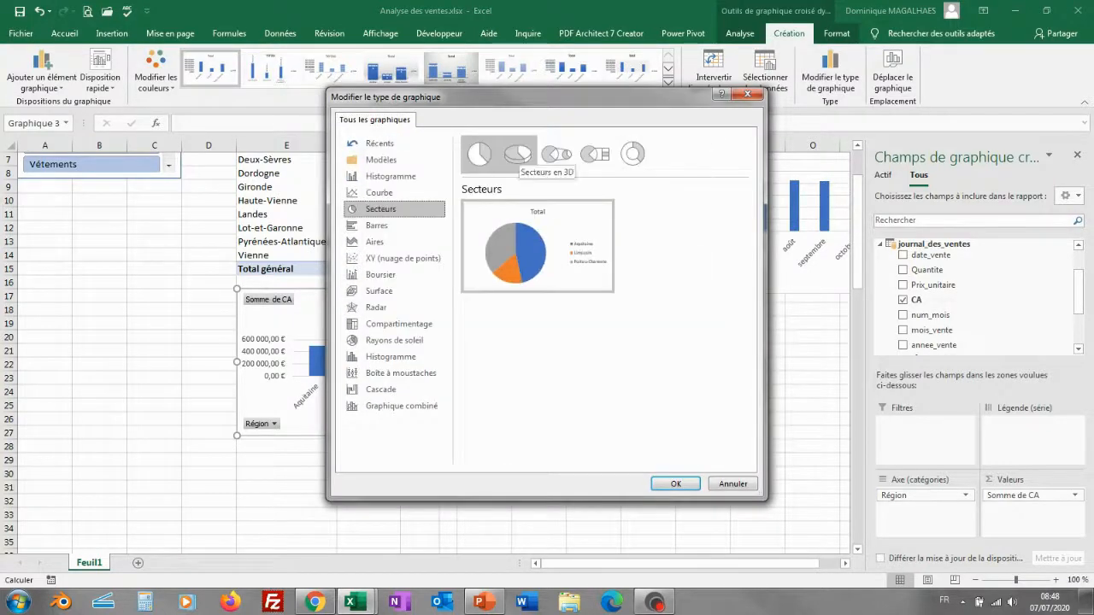
pyautogui.click(517, 153)
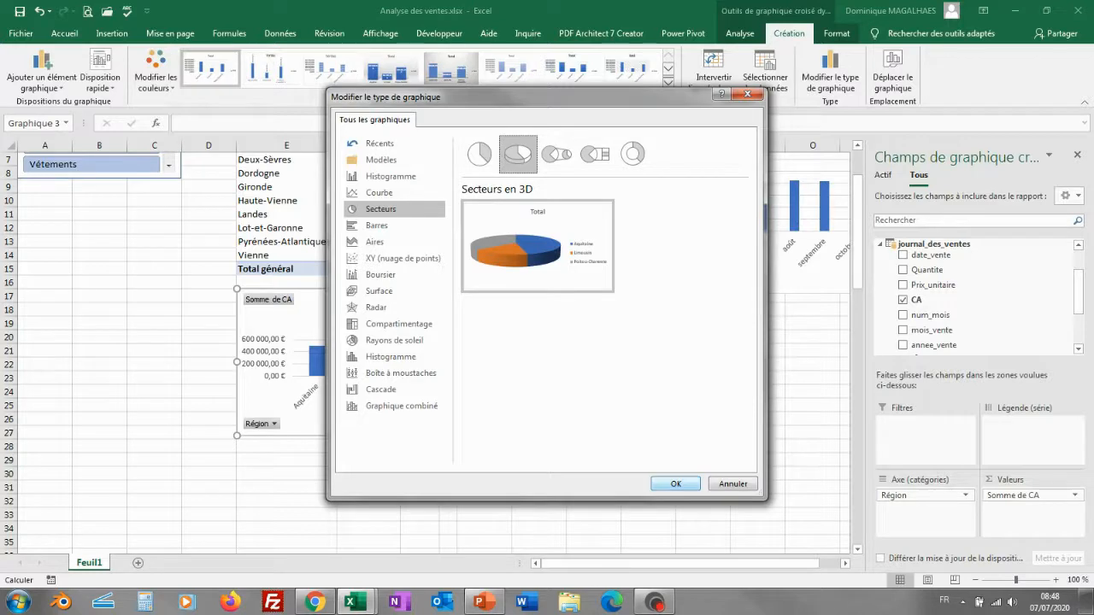
pyautogui.click(675, 484)
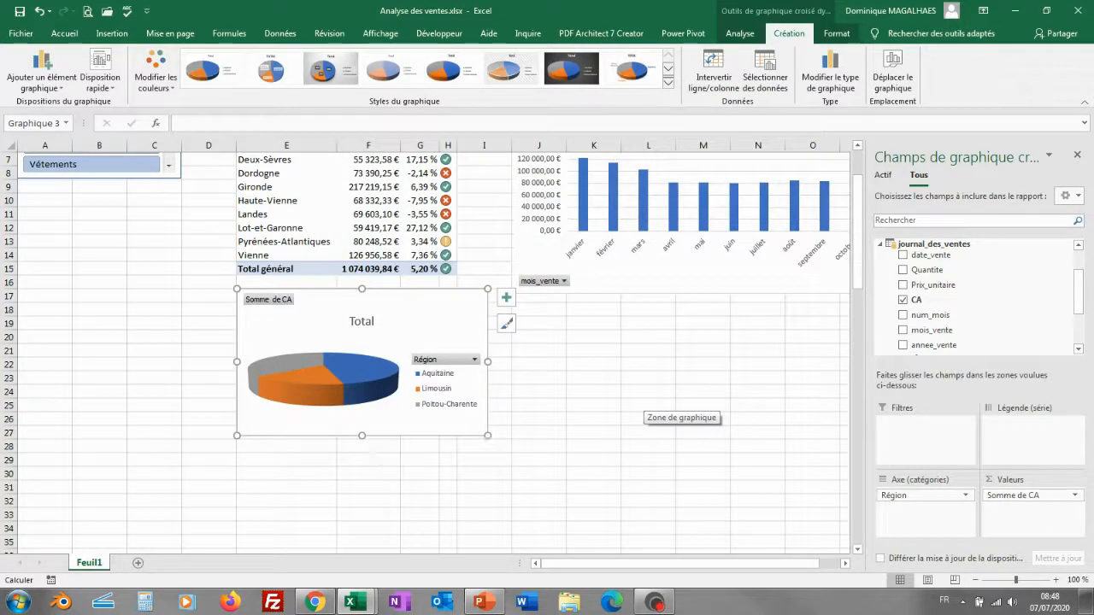
# Remove the Région legend from the pie chart by setting the legend to Aucune
pyautogui.click(446, 382)
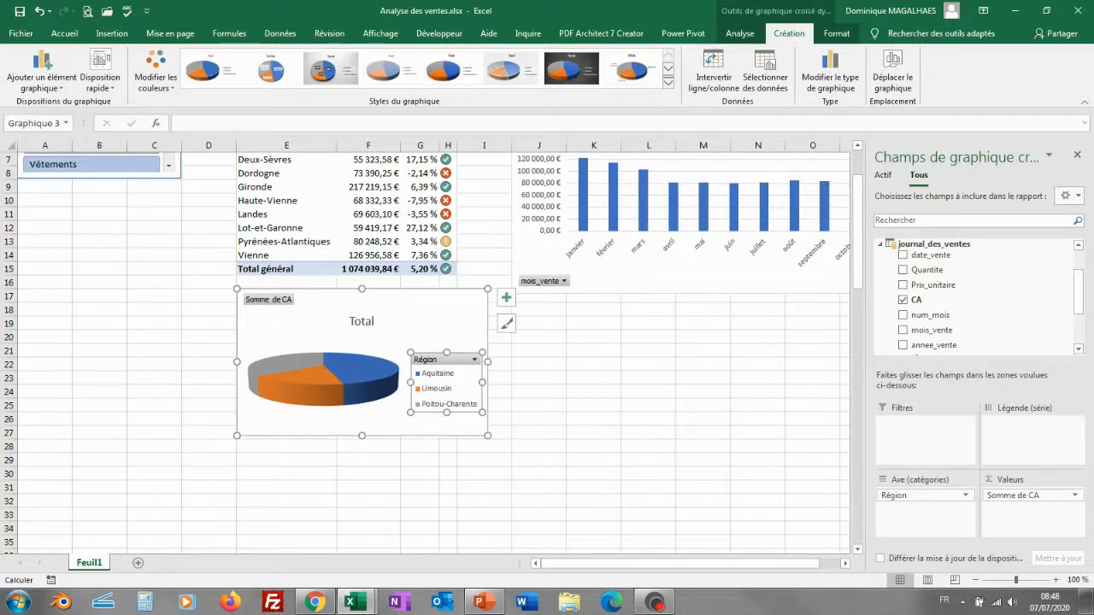
pyautogui.click(42, 77)
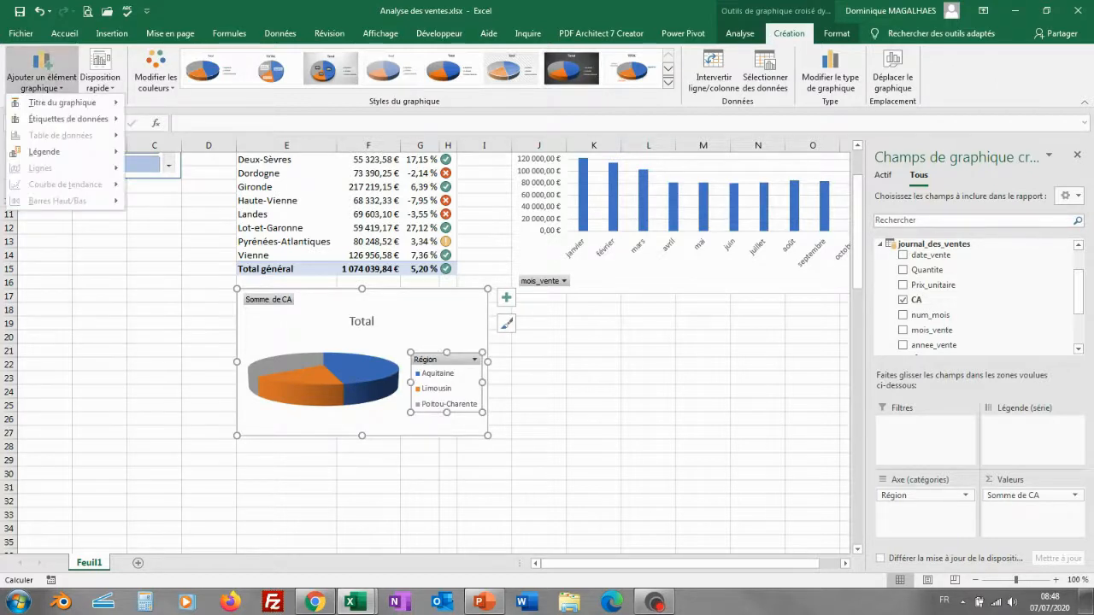
pyautogui.press('Down')
pyautogui.press('Down')
pyautogui.press('Right')
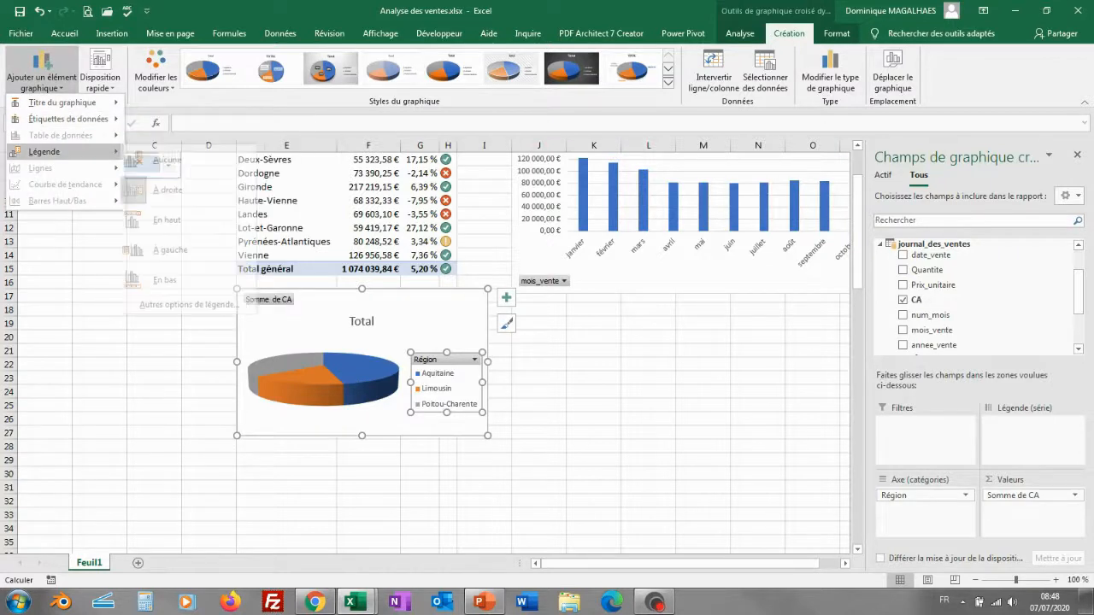
pyautogui.press('Return')
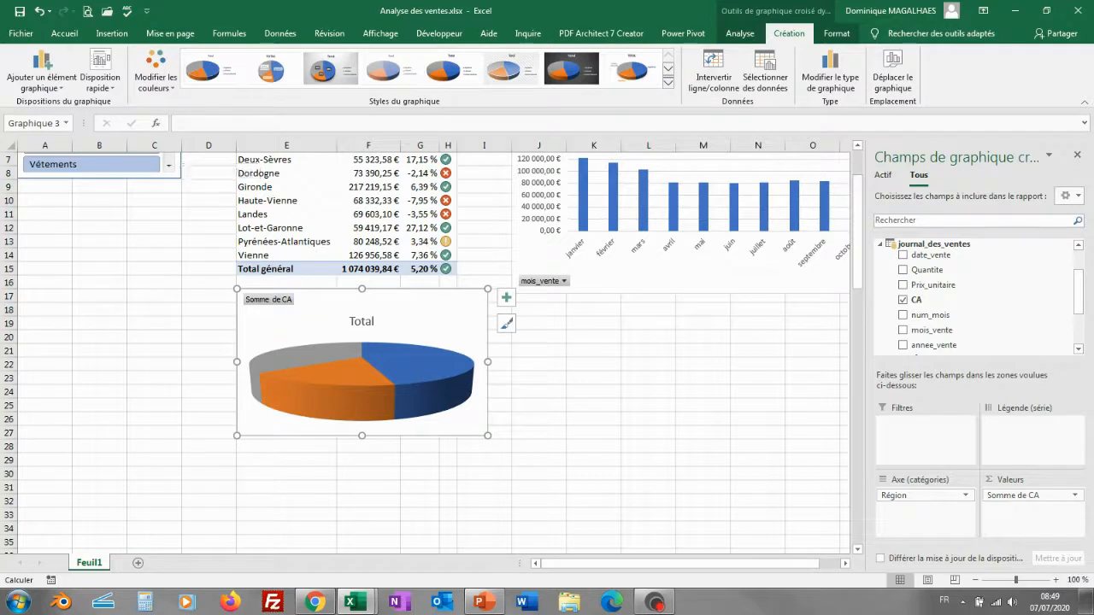
# Replace the pie chart's title with "Chiffres d'Affaires par région"
pyautogui.click(361, 322)
pyautogui.click(374, 321)
pyautogui.press('BackSpace')
pyautogui.press('BackSpace')
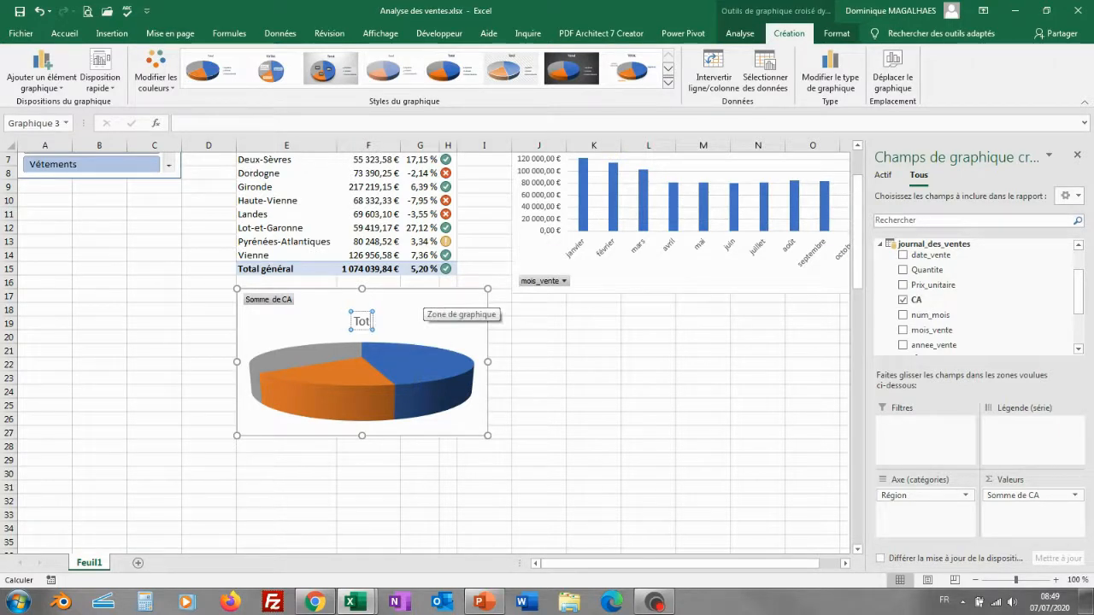
pyautogui.press('BackSpace')
pyautogui.press('BackSpace')
pyautogui.press('BackSpace')
pyautogui.write('Chiffres')
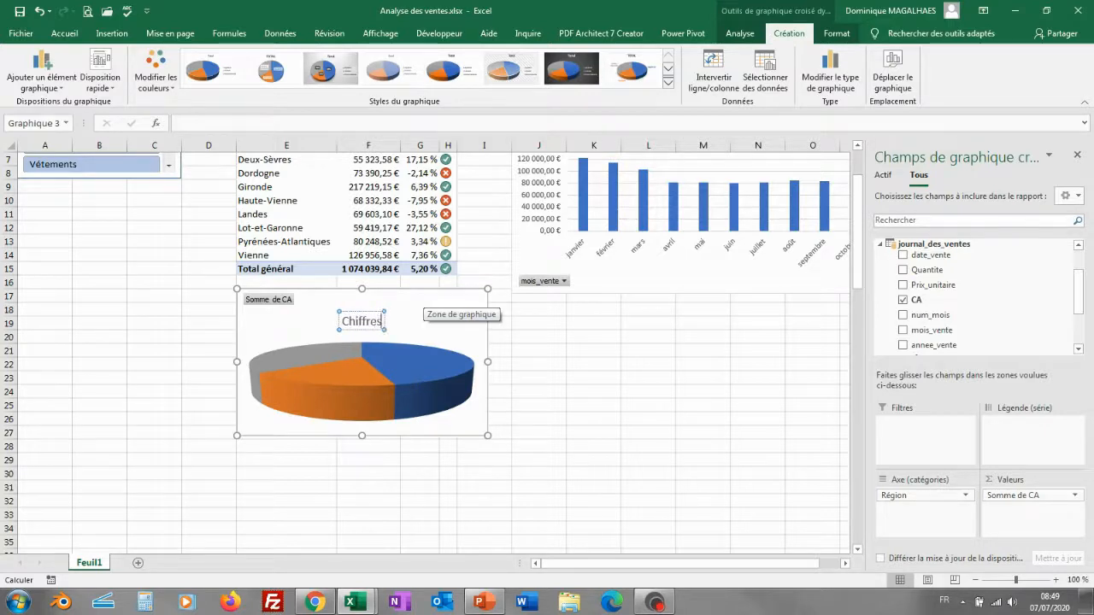
pyautogui.write(" d'Aff")
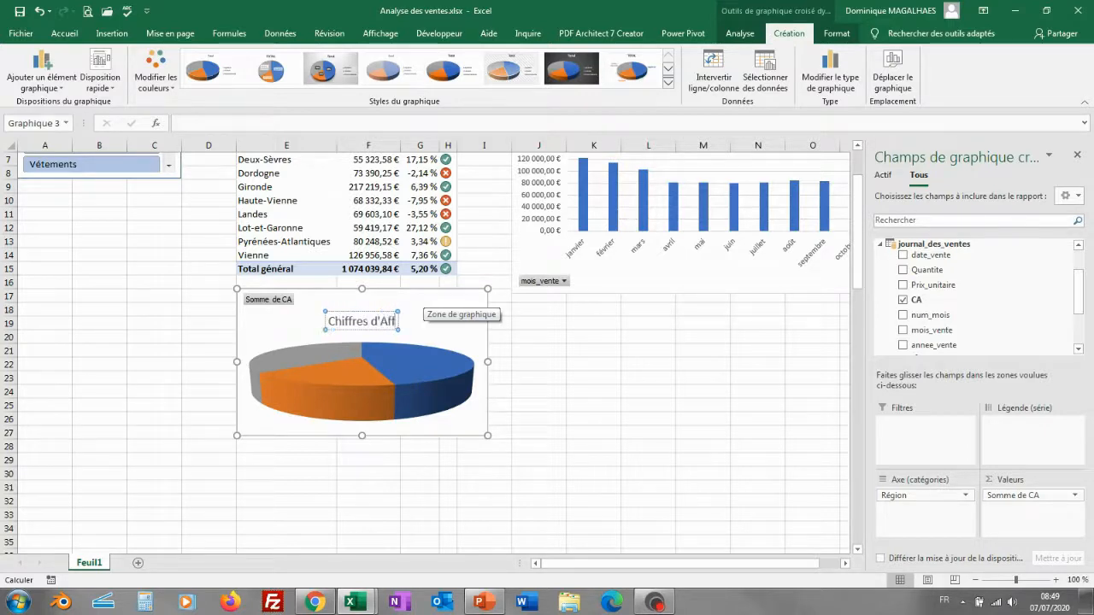
pyautogui.write('aires par r')
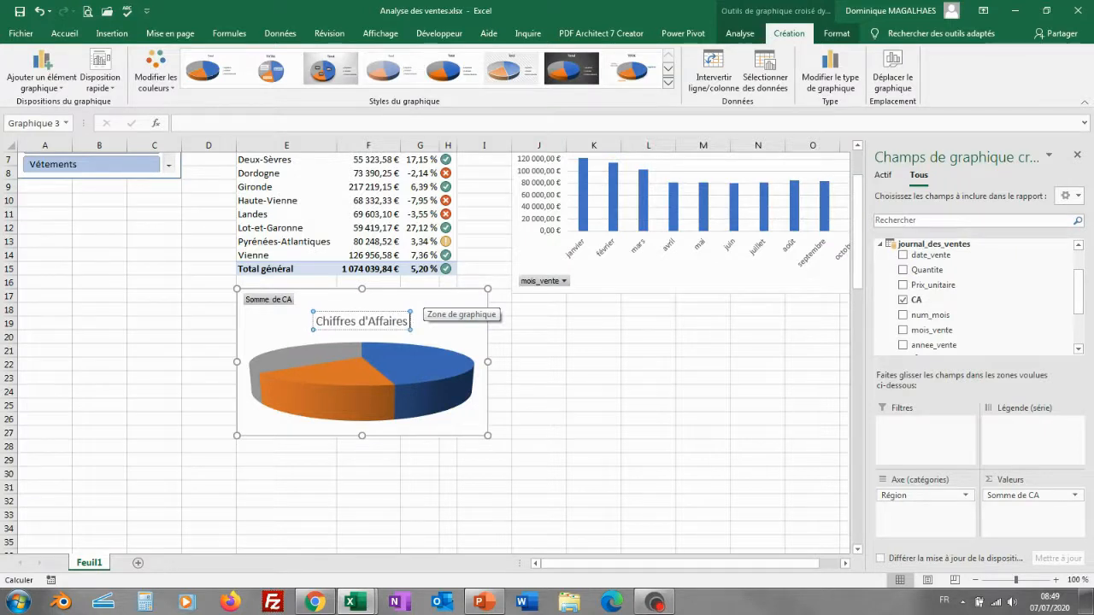
pyautogui.write('égion')
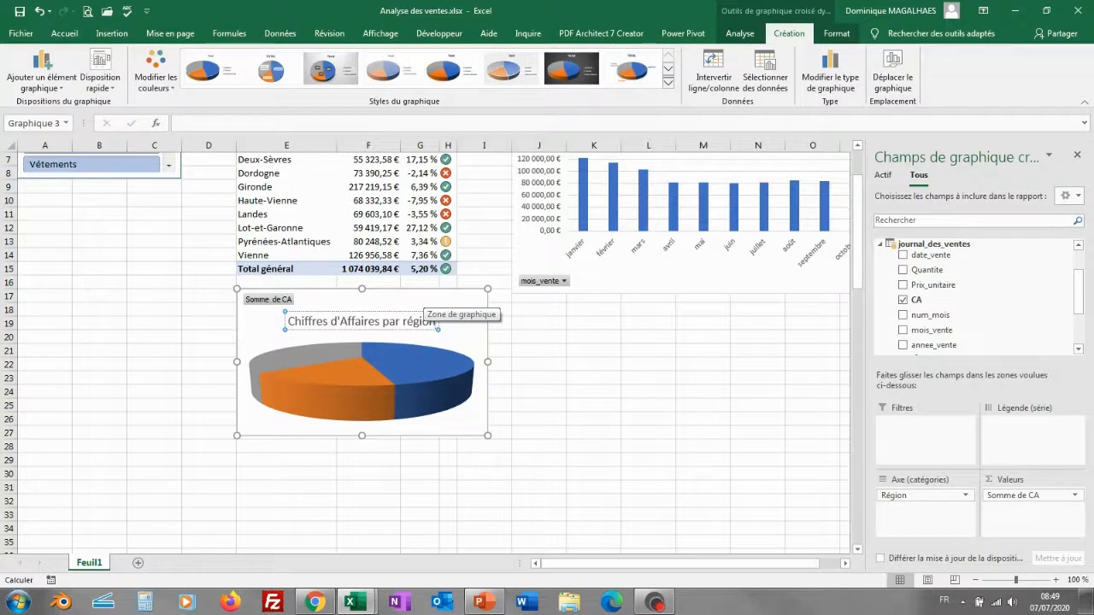
# Add data labels to the region pie chart showing category name and percentage instead of value, positioned at Bord extérieur
pyautogui.click(366, 389)
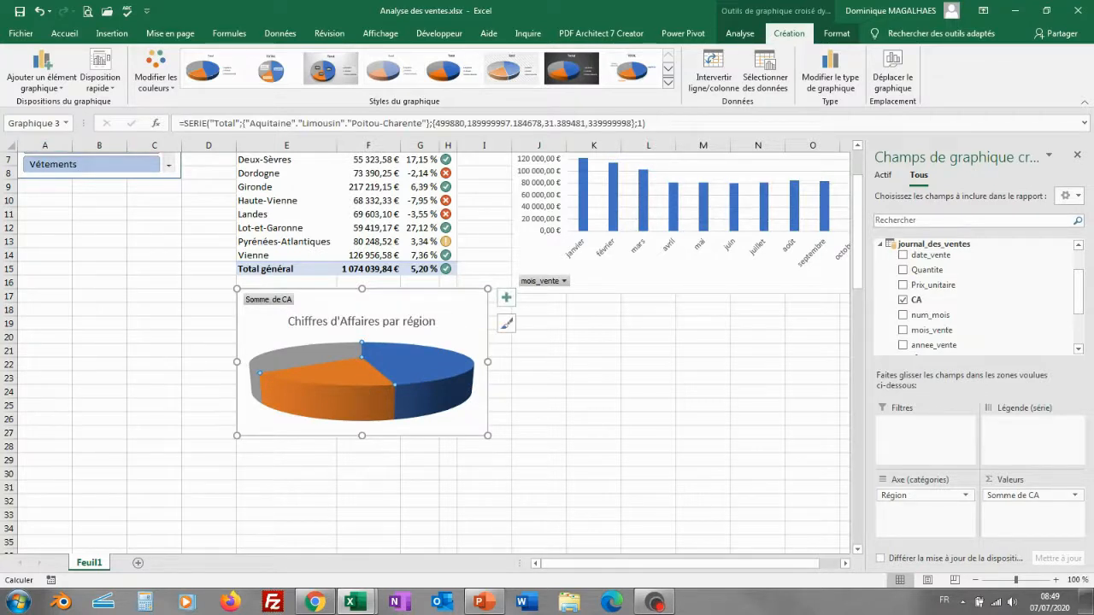
pyautogui.click(41, 77)
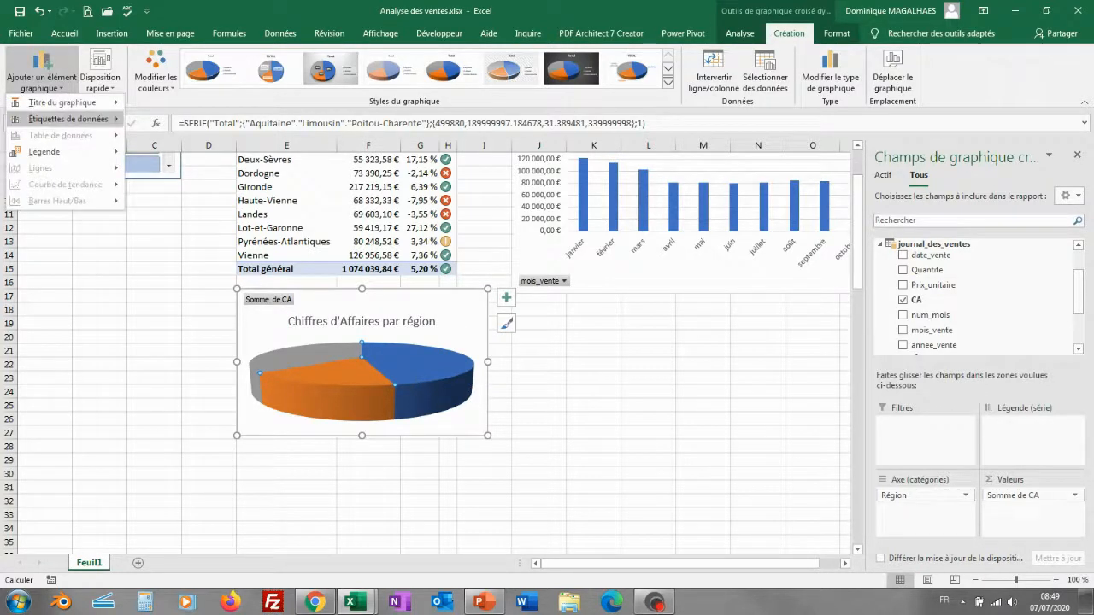
pyautogui.moveTo(69, 118)
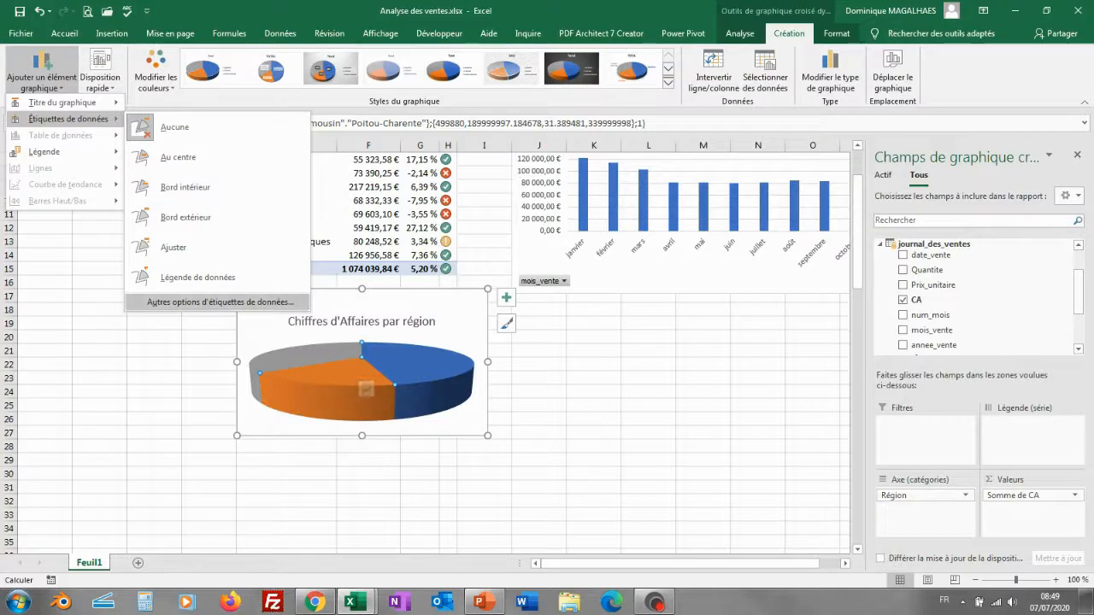
pyautogui.click(220, 302)
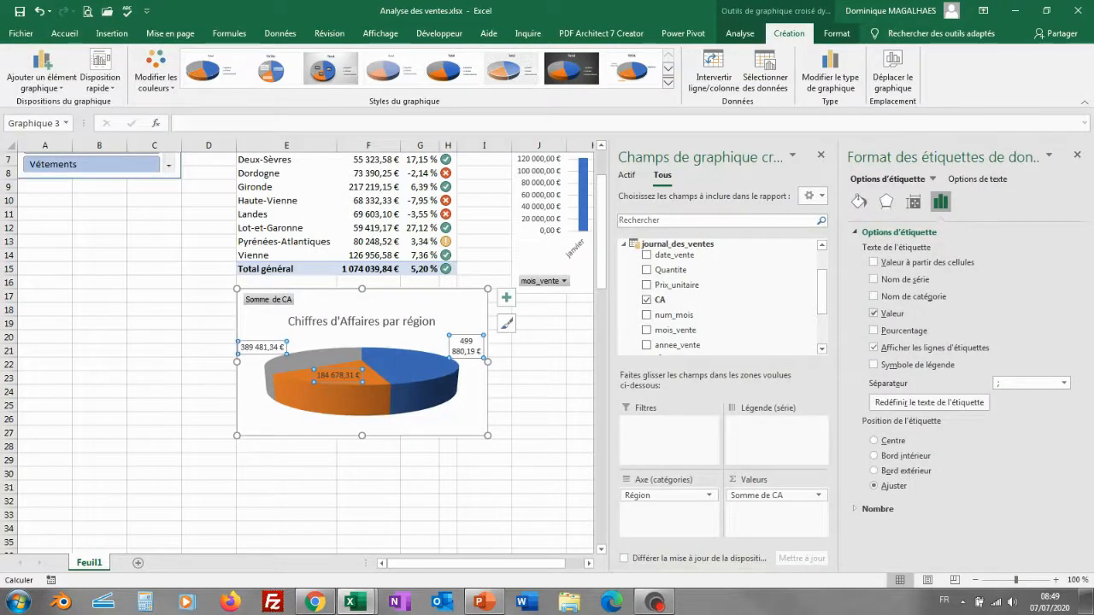
pyautogui.click(874, 313)
pyautogui.click(873, 296)
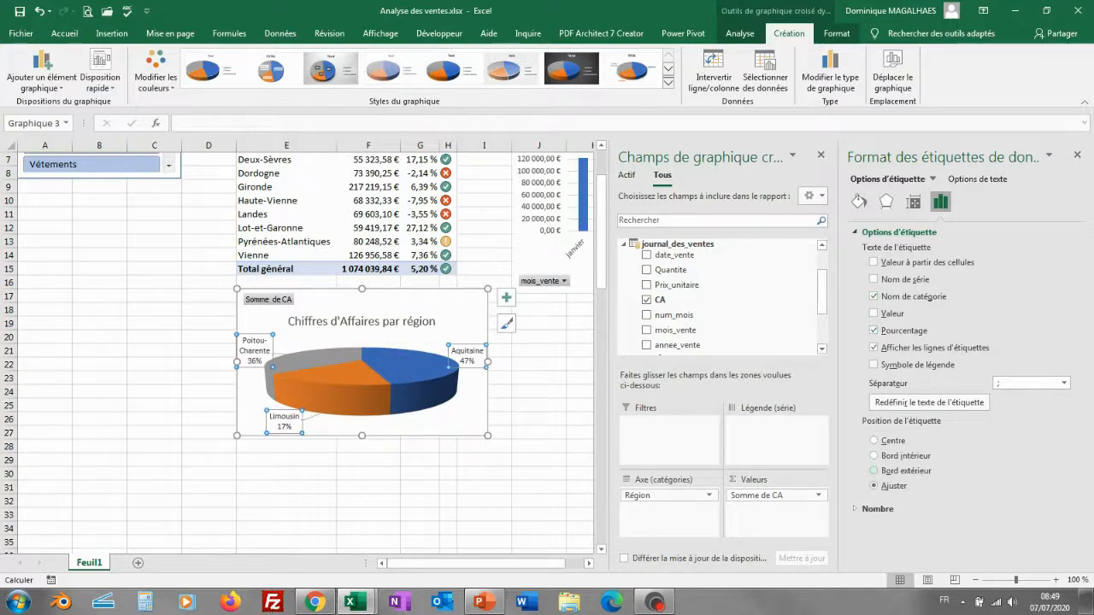
pyautogui.click(874, 470)
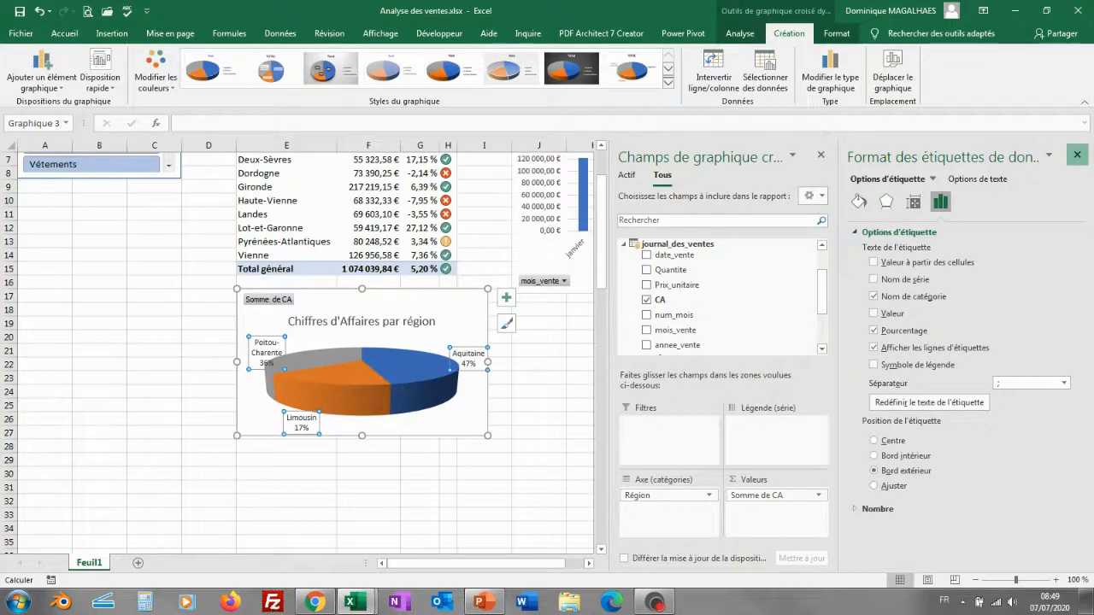
pyautogui.click(1077, 154)
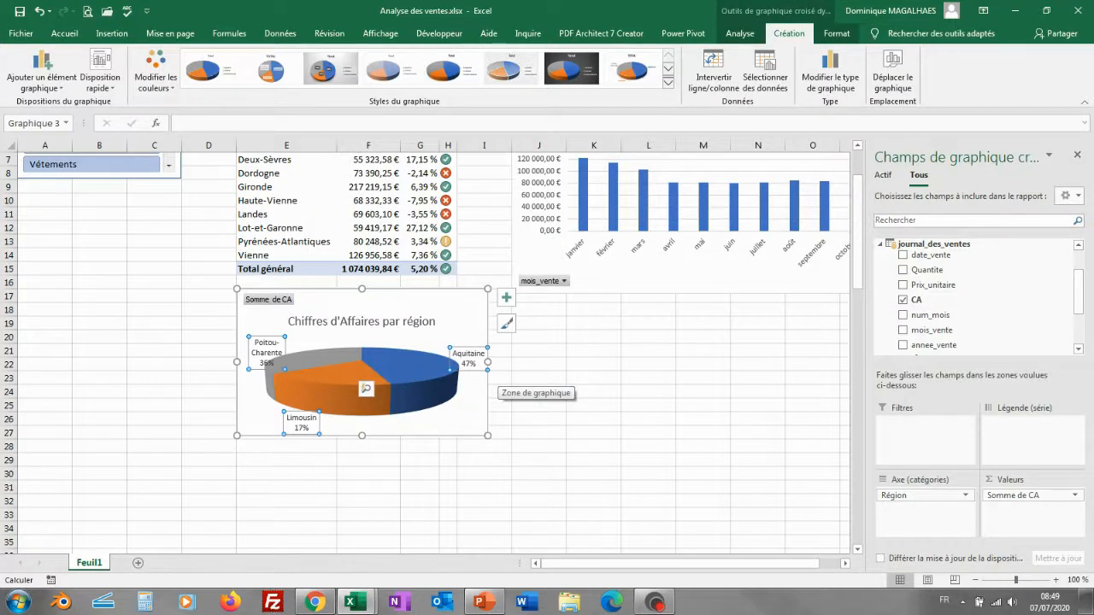
# Shrink the region pie chart to match the pivot table's width and reduce its height slightly
pyautogui.moveTo(366, 389)
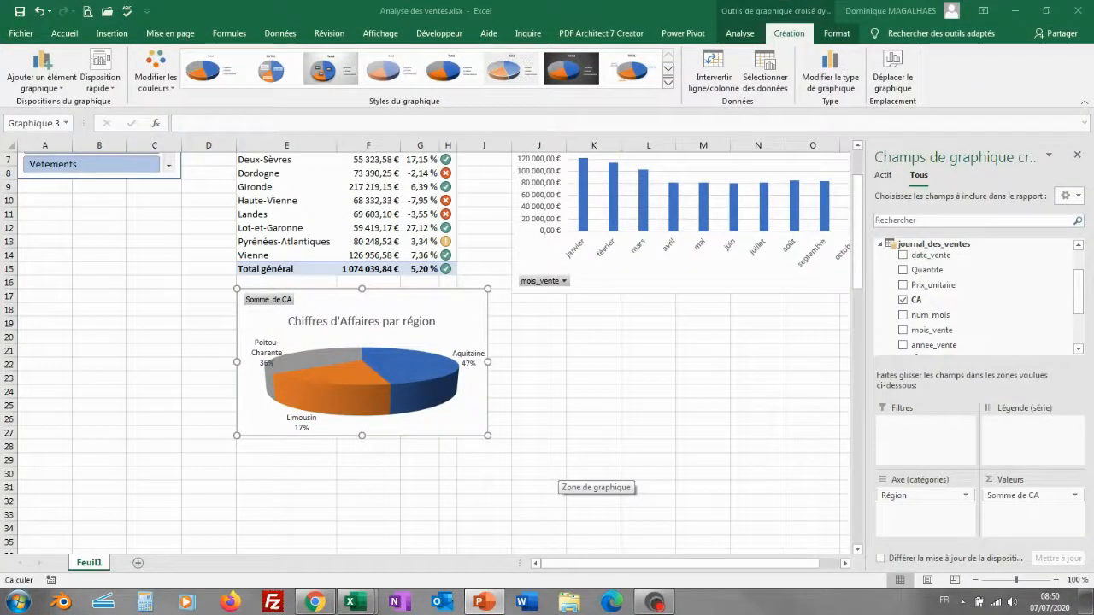
pyautogui.click(485, 351)
pyautogui.click(484, 366)
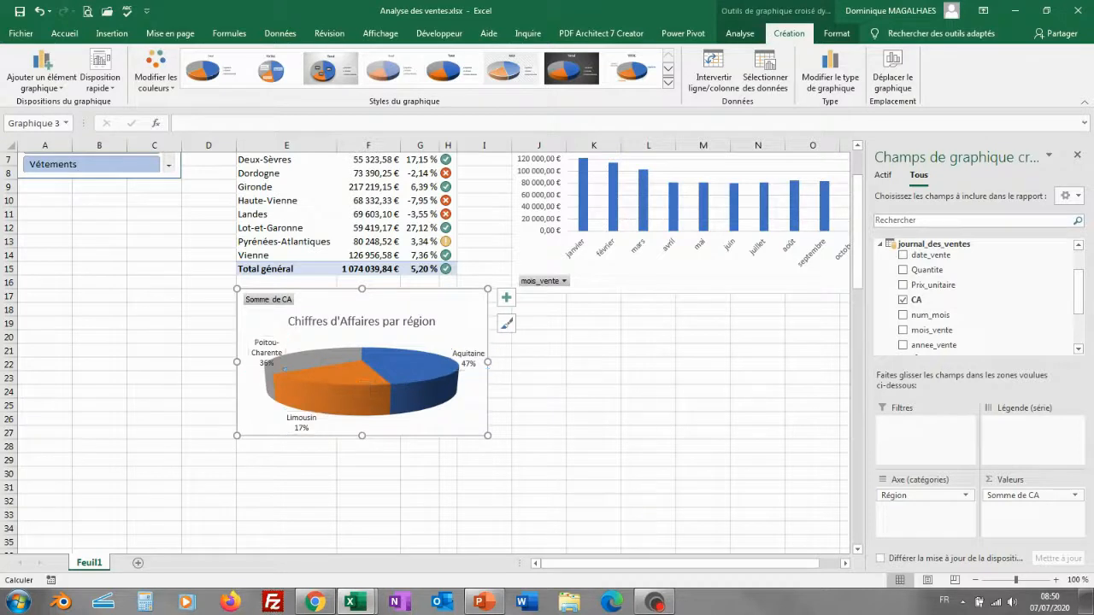
pyautogui.moveTo(487, 362); pyautogui.dragTo(456, 363)
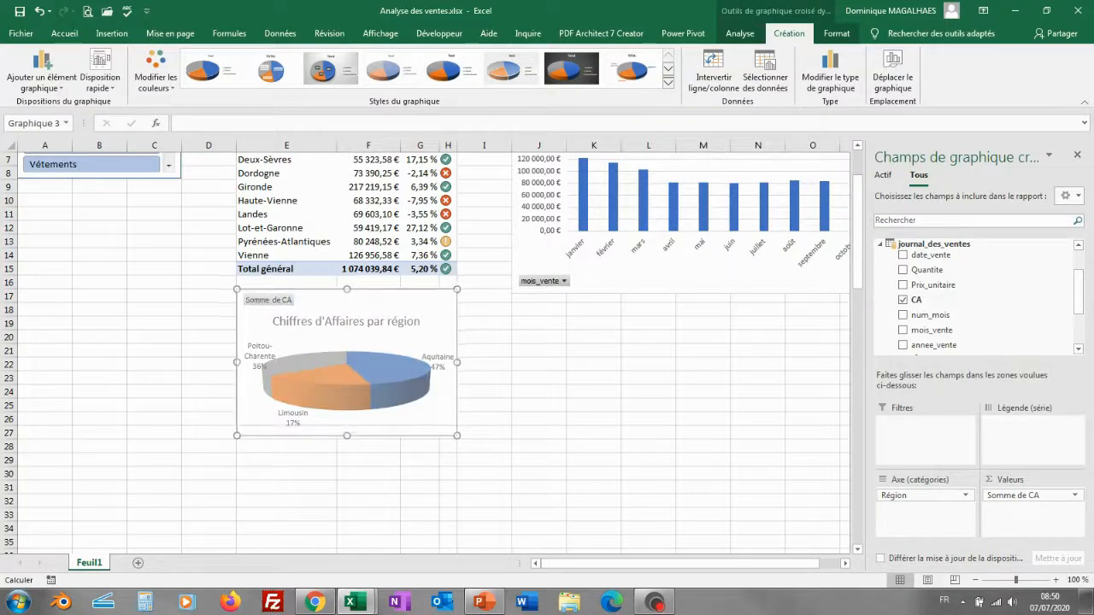
pyautogui.moveTo(347, 436); pyautogui.dragTo(347, 425)
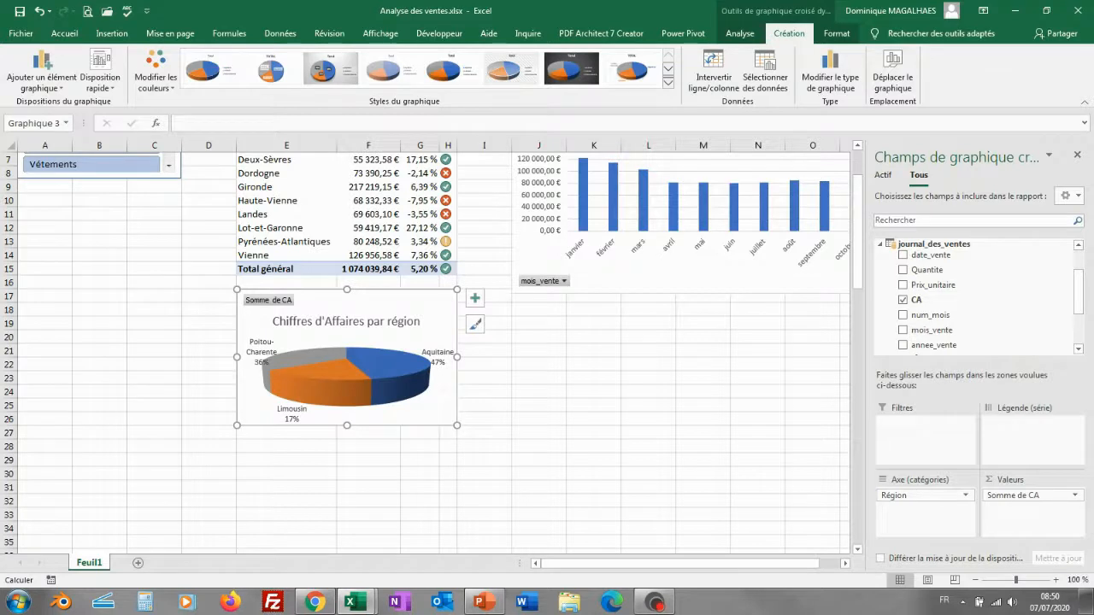
# Reposition the pie chart's title and its Poitou-Charente, Aquitaine and Limousin labels so they no longer overlap each other or the pie
pyautogui.click(291, 413)
pyautogui.click(261, 352)
pyautogui.moveTo(261, 352); pyautogui.dragTo(261, 344)
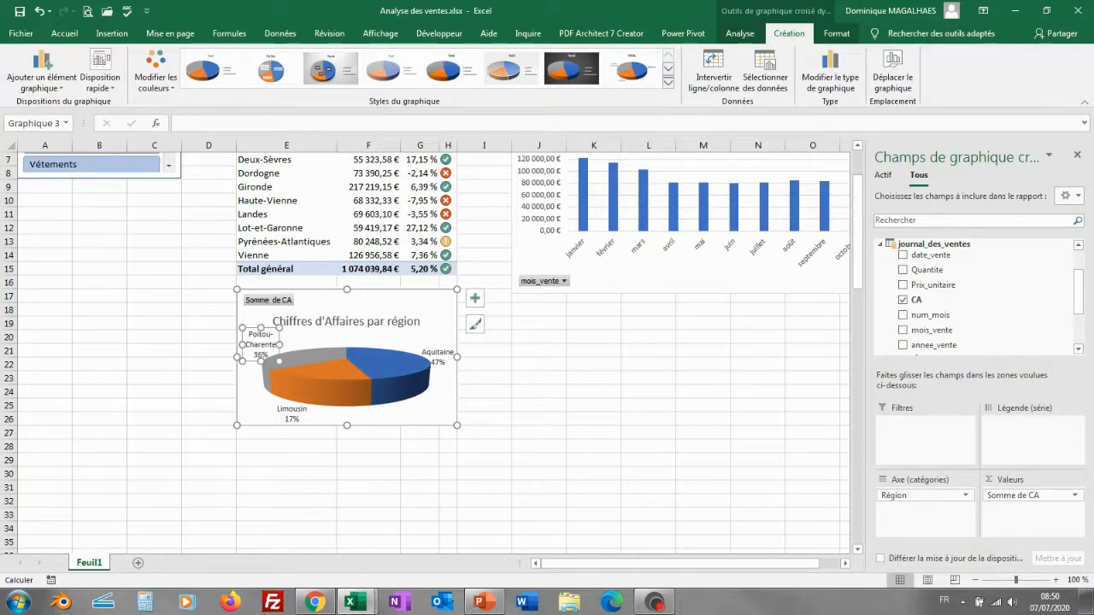
pyautogui.click(282, 322)
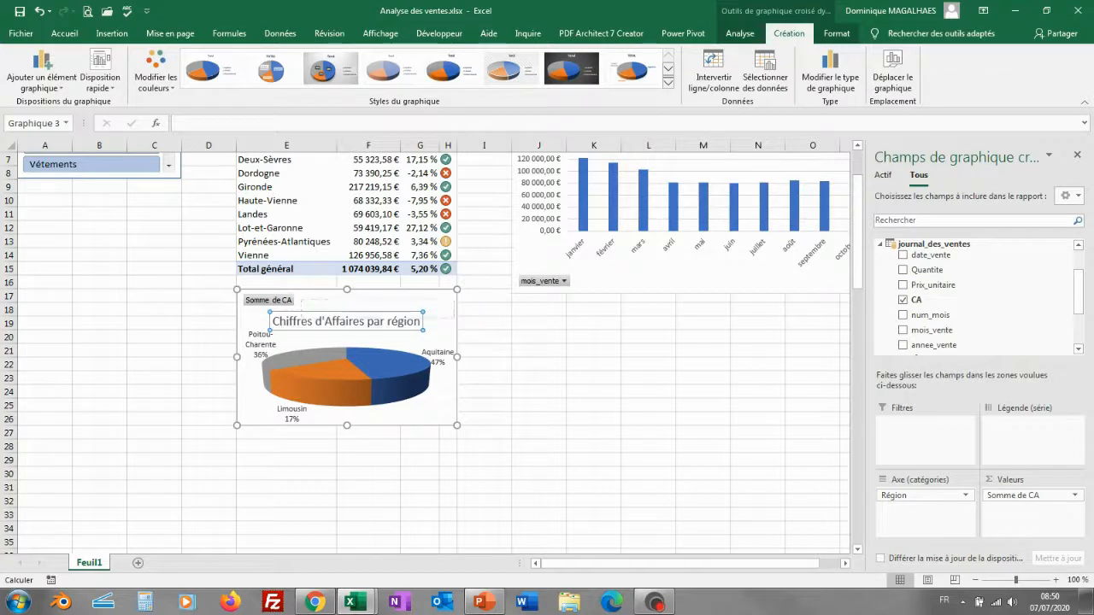
pyautogui.moveTo(282, 322); pyautogui.dragTo(314, 305)
pyautogui.click(261, 342)
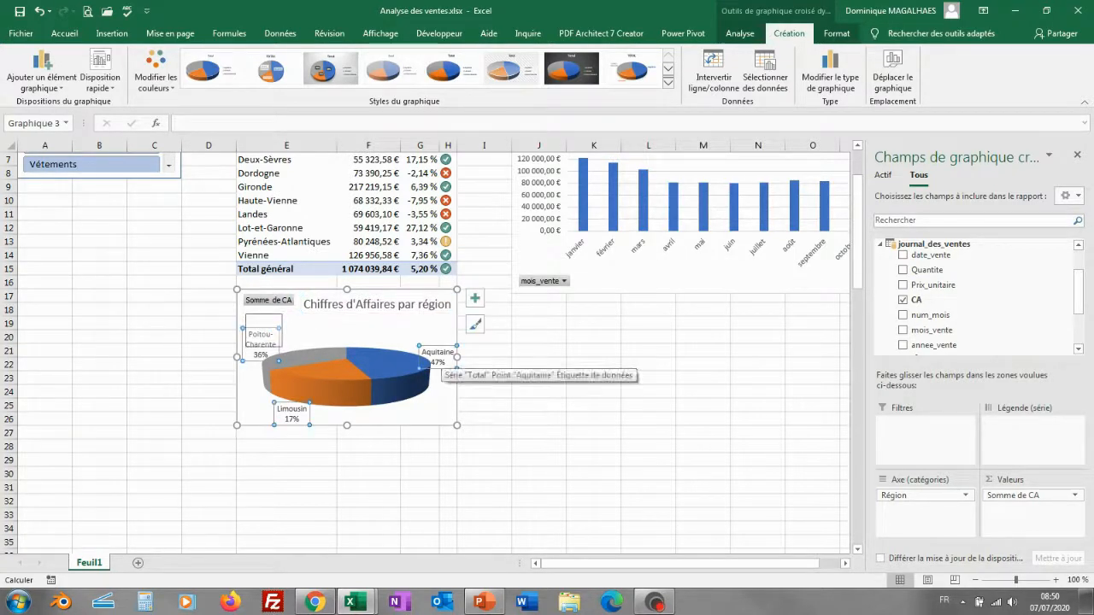
pyautogui.click(436, 357)
pyautogui.moveTo(435, 357); pyautogui.dragTo(435, 341)
pyautogui.click(291, 410)
pyautogui.moveTo(292, 410); pyautogui.dragTo(279, 410)
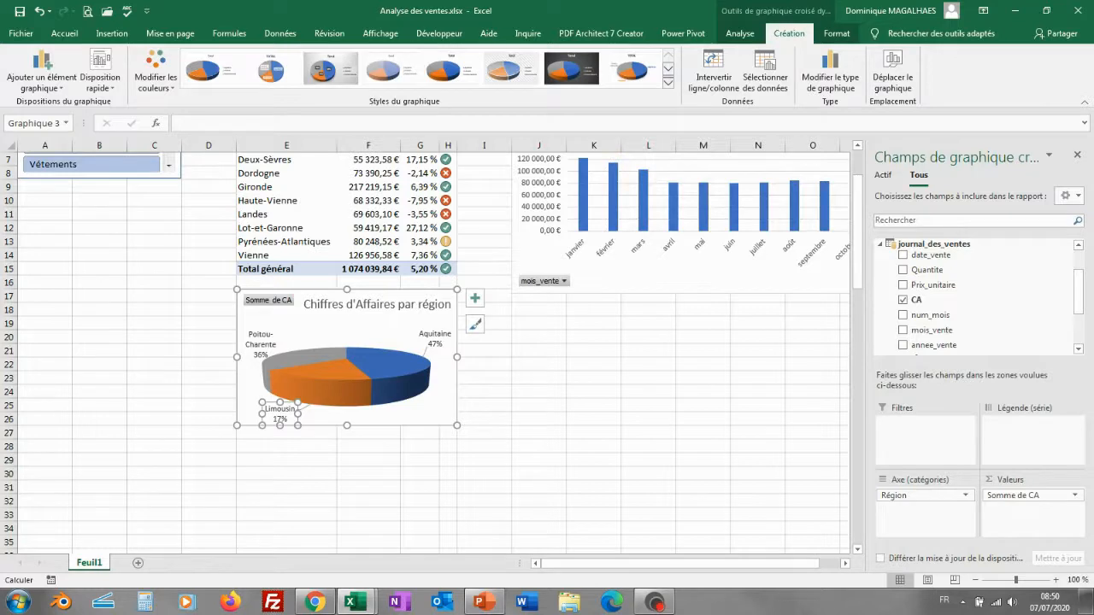
# Connect the categorie slicer to the region pie chart (Graphique 3) through its report connections
pyautogui.scroll(2, 342, 427)
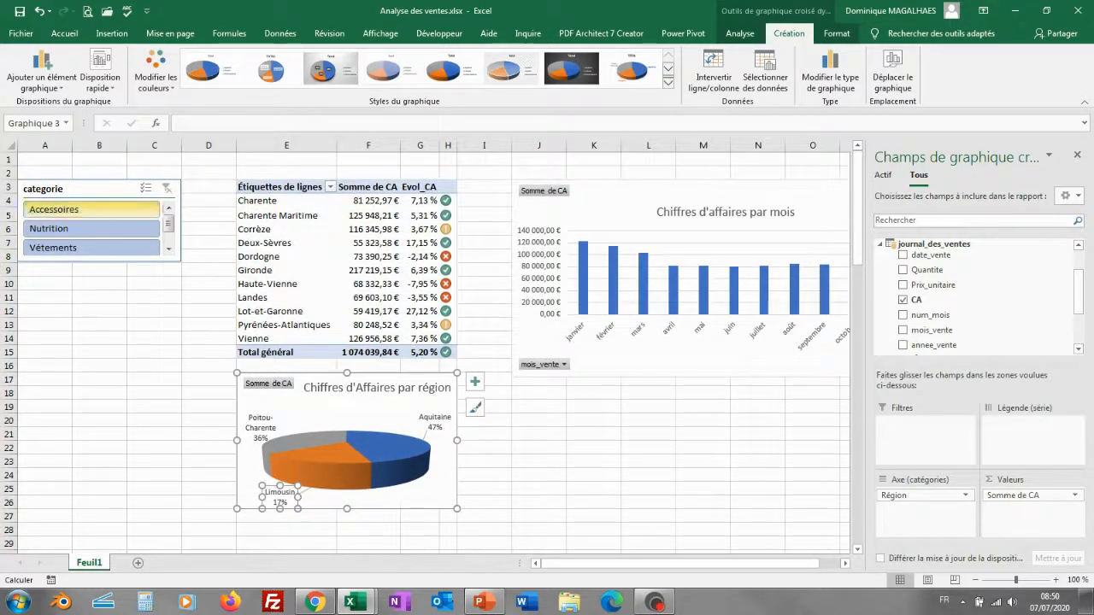
pyautogui.click(51, 209)
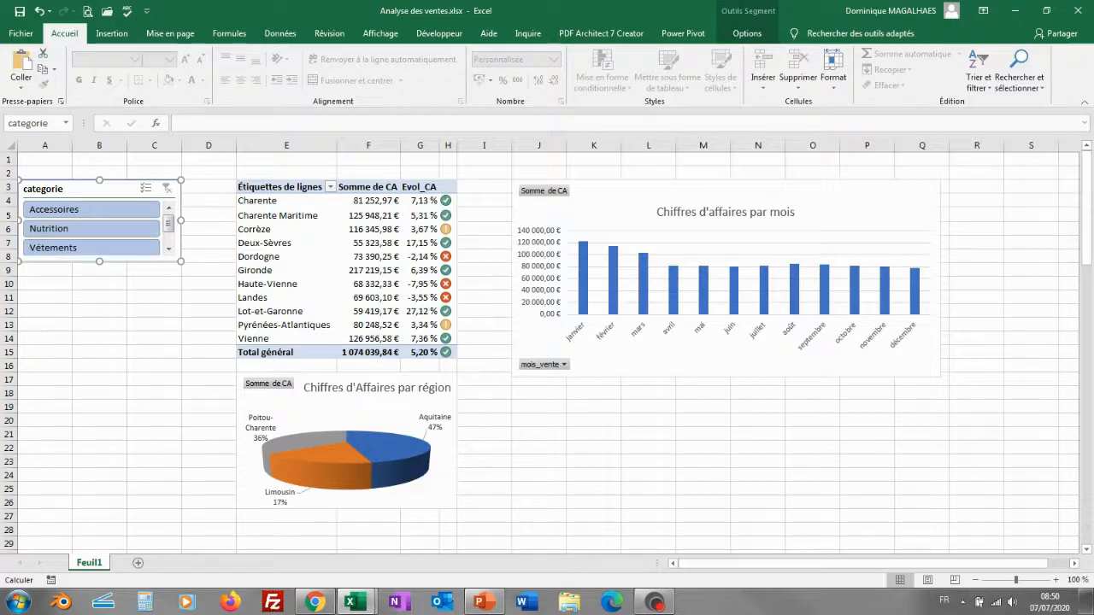
pyautogui.click(747, 33)
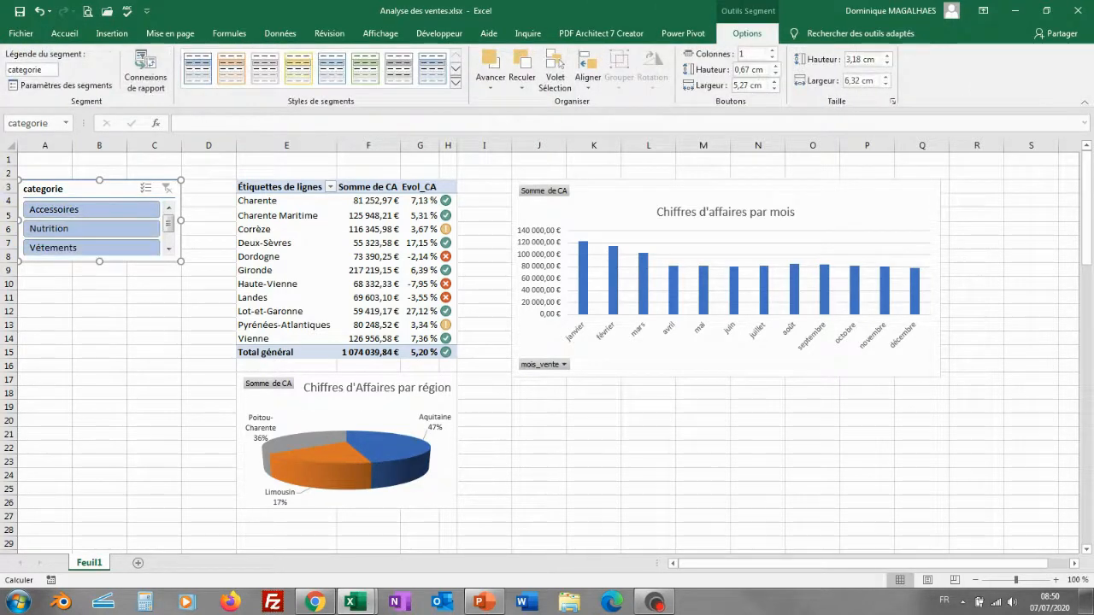
pyautogui.click(146, 71)
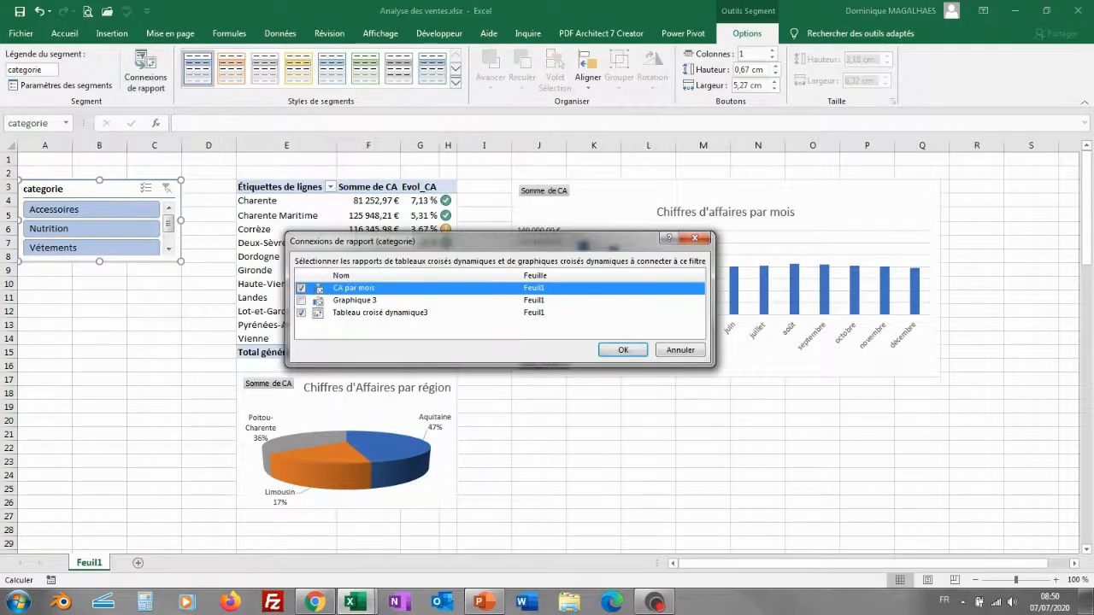
pyautogui.click(301, 300)
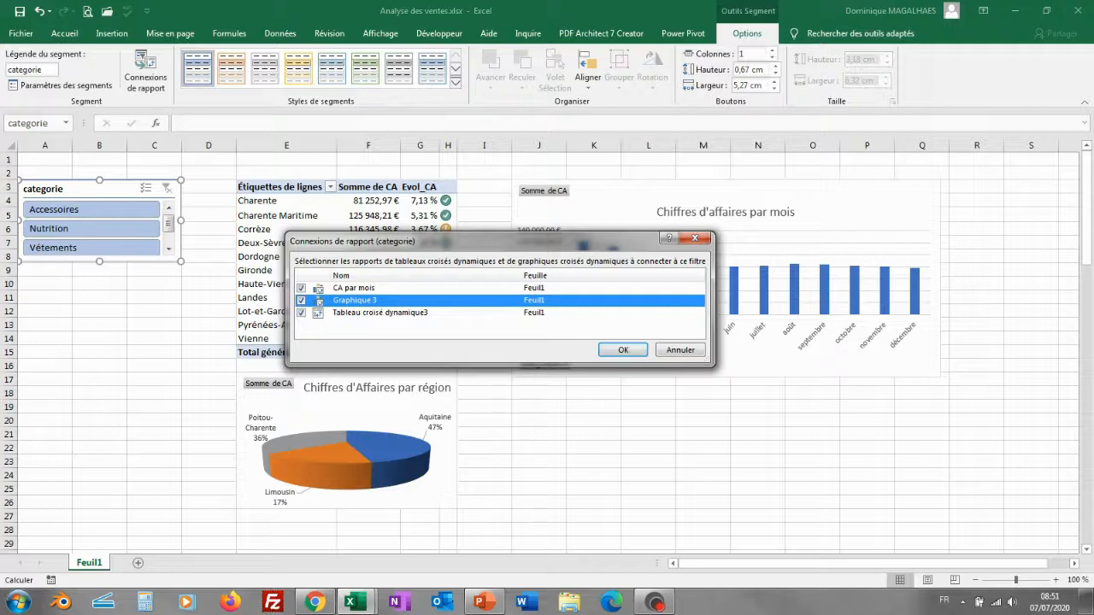
pyautogui.click(622, 349)
pyautogui.click(280, 186)
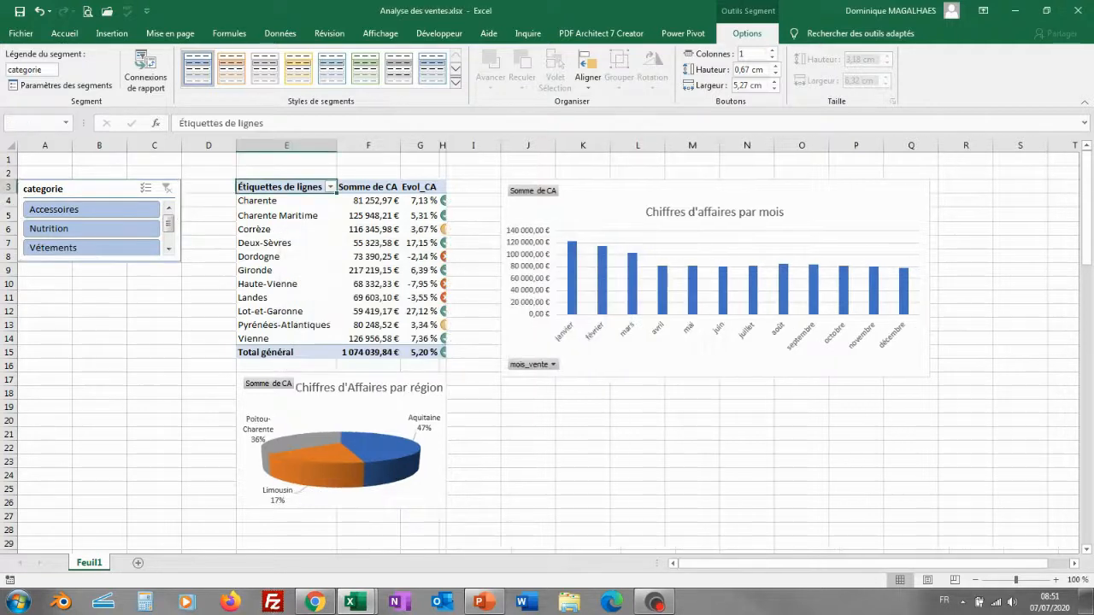
# Rename the region pie chart object as "CA par région"
pyautogui.click(295, 407)
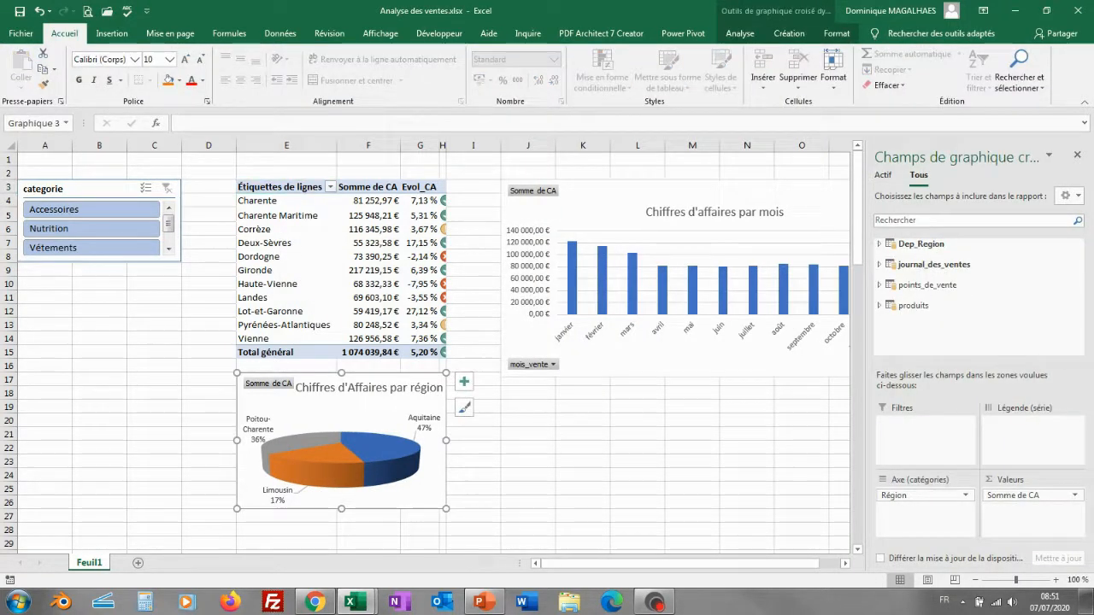
pyautogui.click(740, 33)
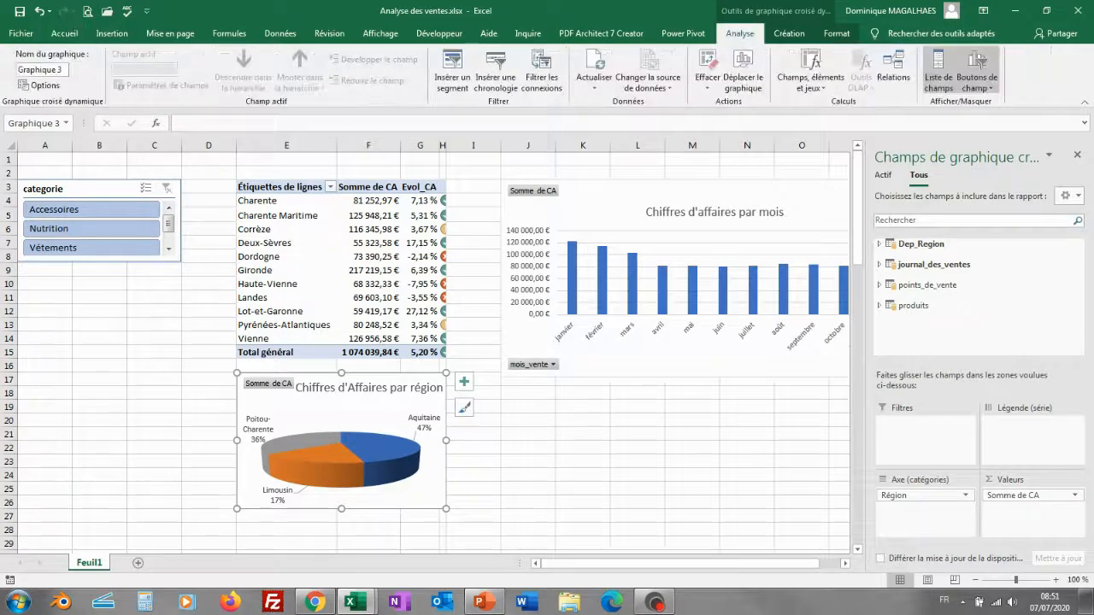
pyautogui.click(41, 69)
pyautogui.write('CA')
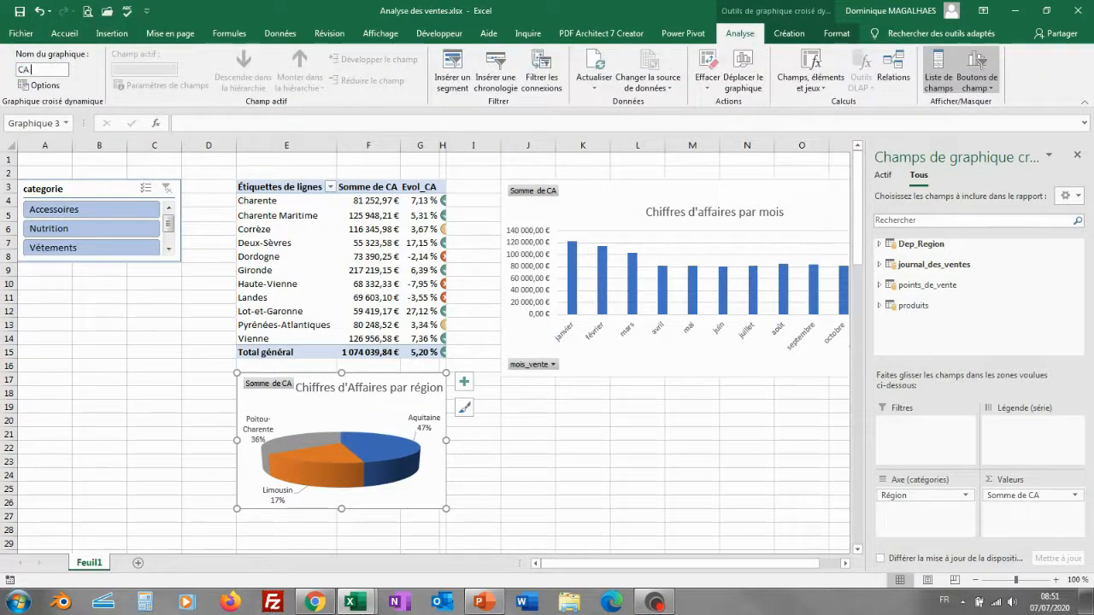
pyautogui.write(' par région')
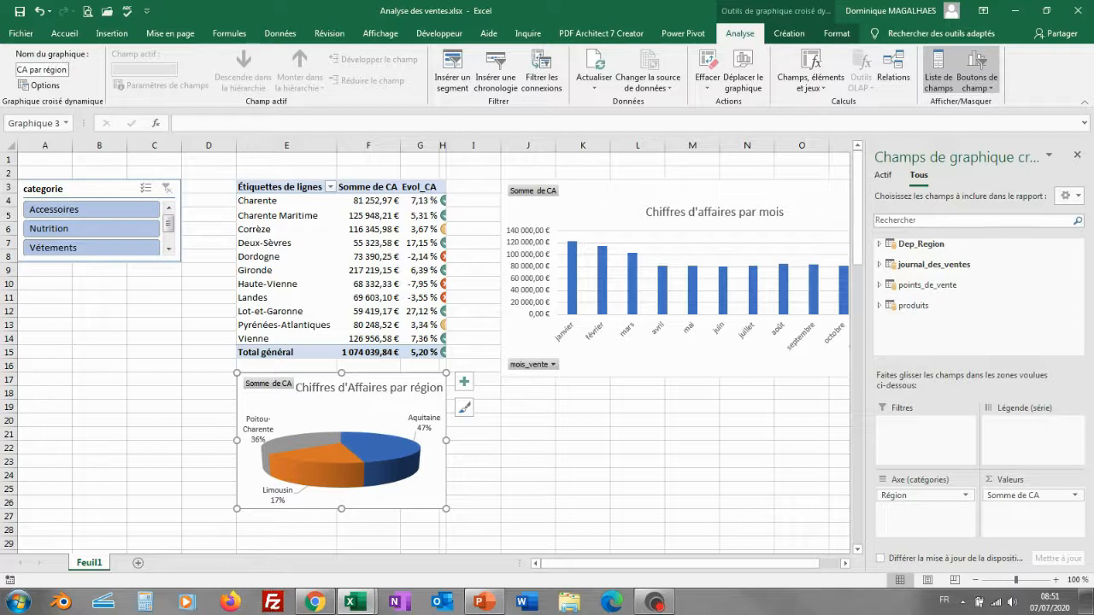
pyautogui.press('Return')
# Test the categorie slicer with Accessoires, Nutrition and Vêtements in turn, and clear its filter
pyautogui.click(91, 210)
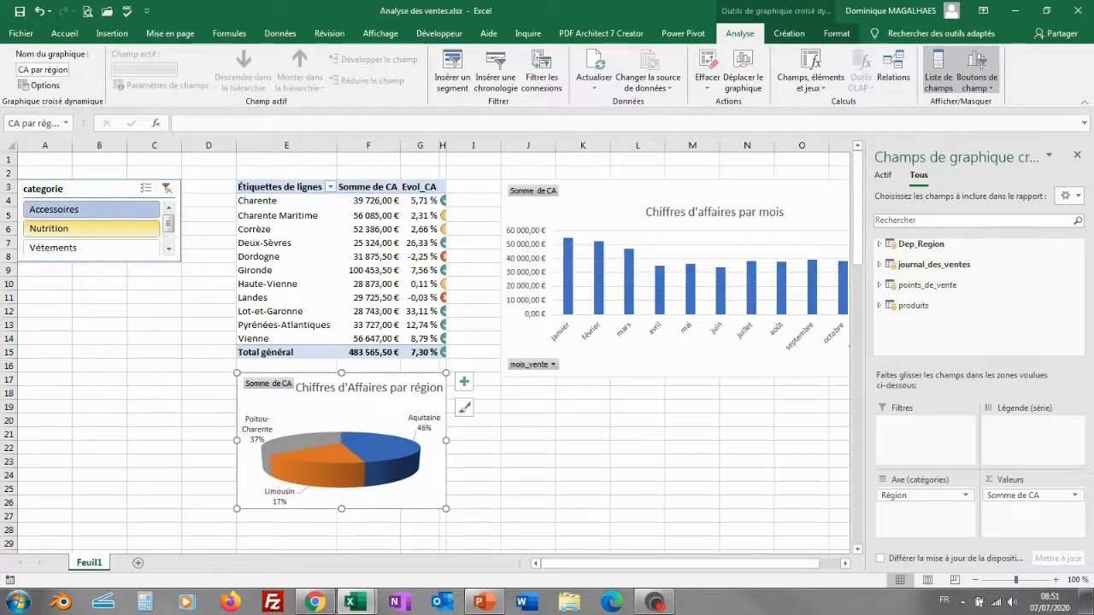
pyautogui.click(90, 228)
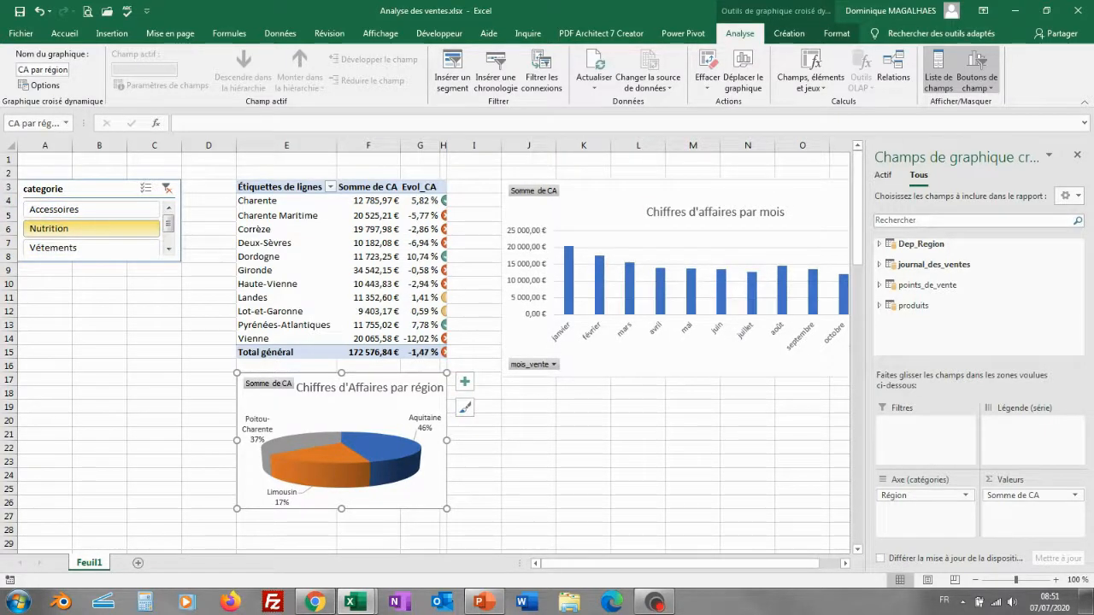
pyautogui.click(90, 247)
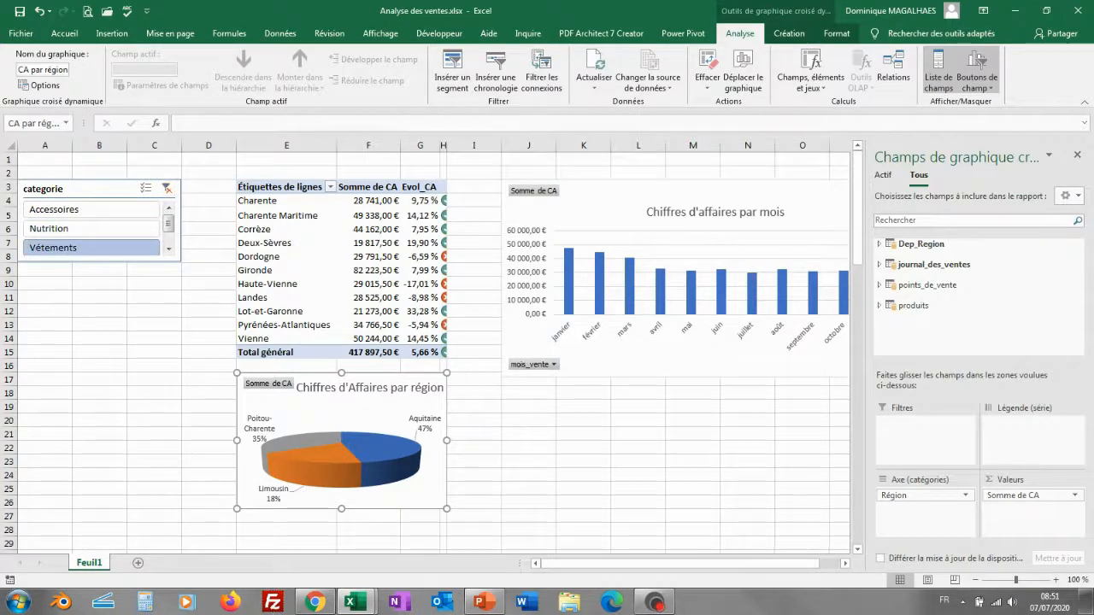
pyautogui.click(167, 188)
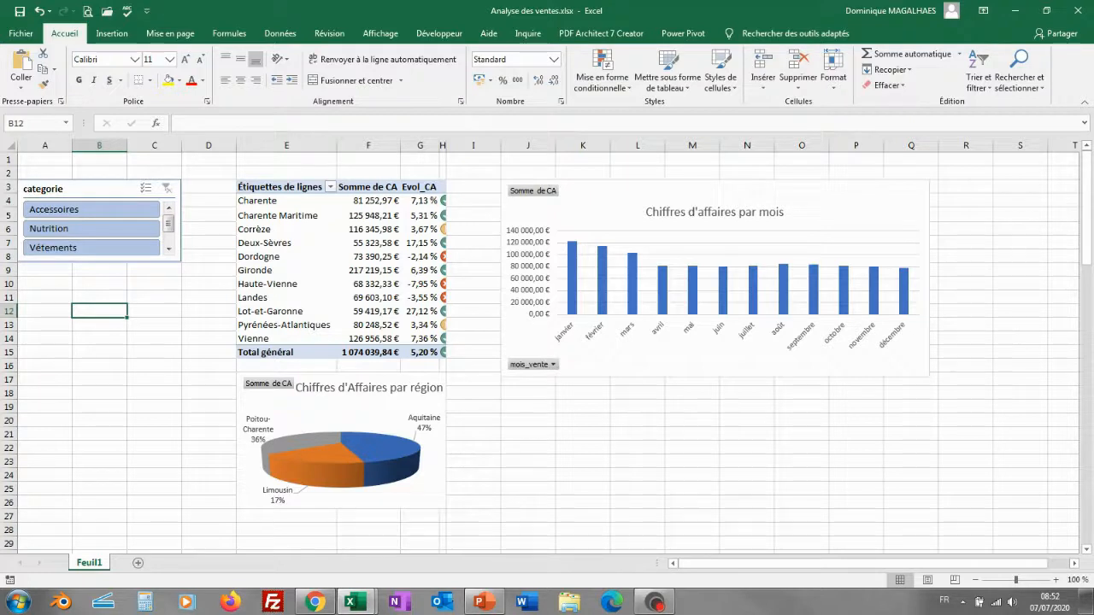
# Add a slicer on the Fournisseur field of produits for the pivot table and place it below the categorie slicer
pyautogui.click(376, 257)
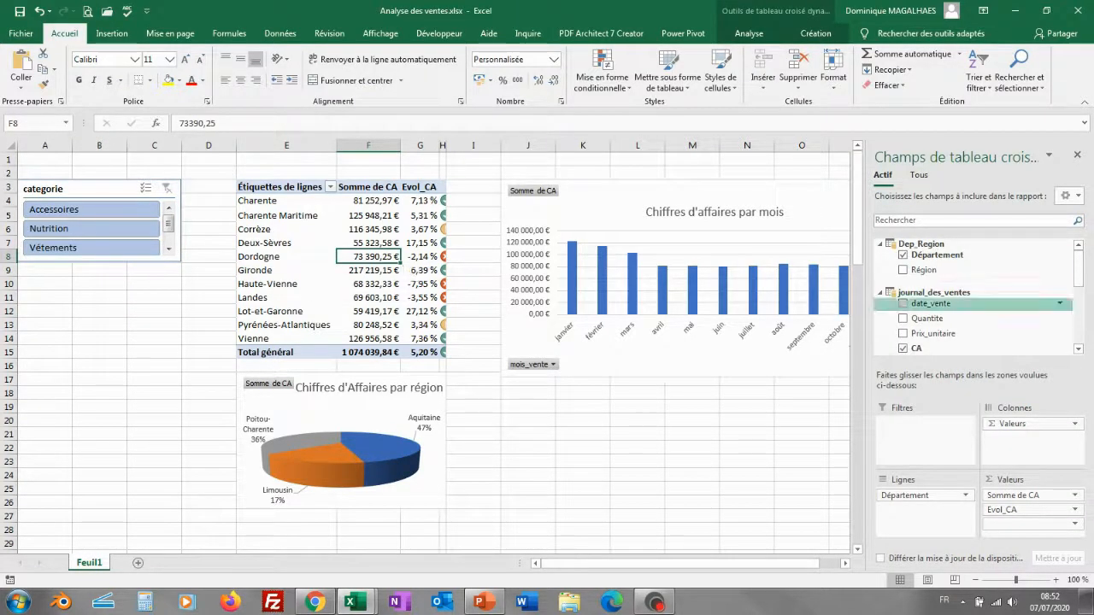
pyautogui.scroll(-4, 940, 307)
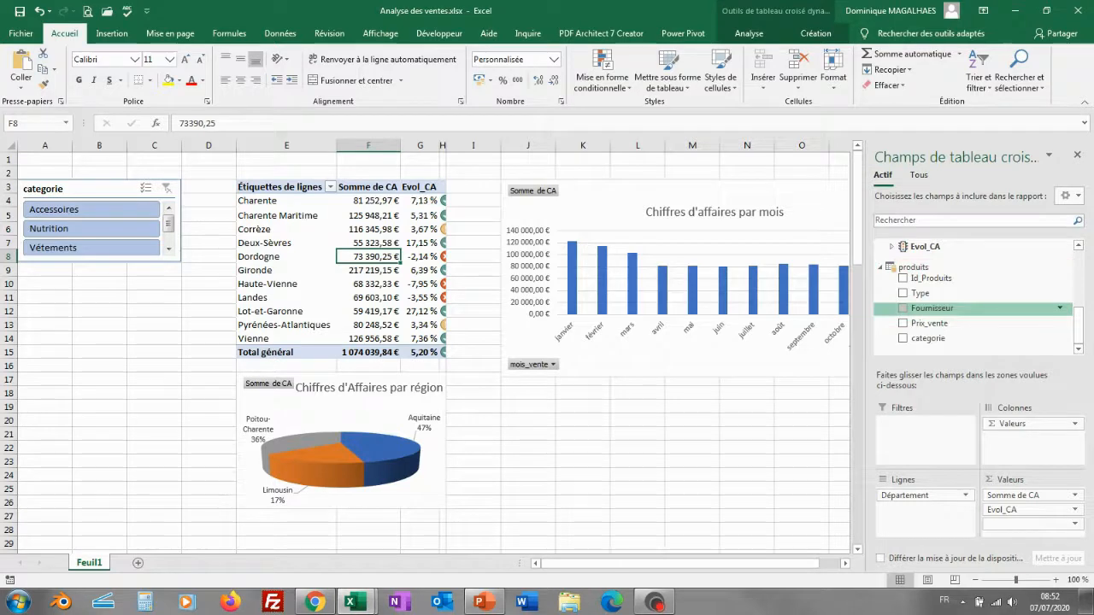
pyautogui.rightClick(928, 309)
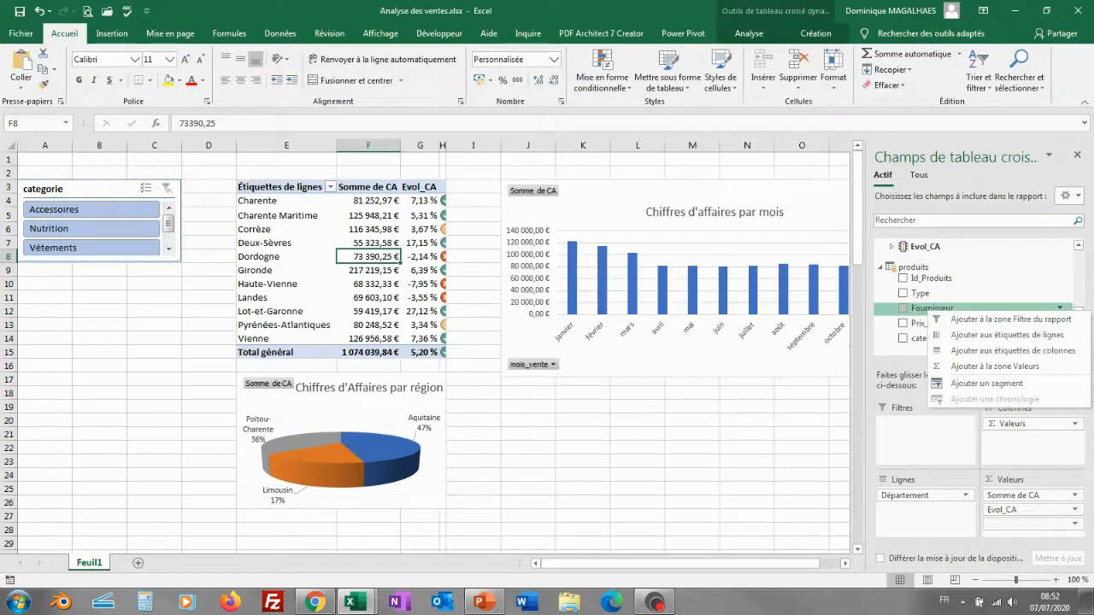
pyautogui.click(982, 384)
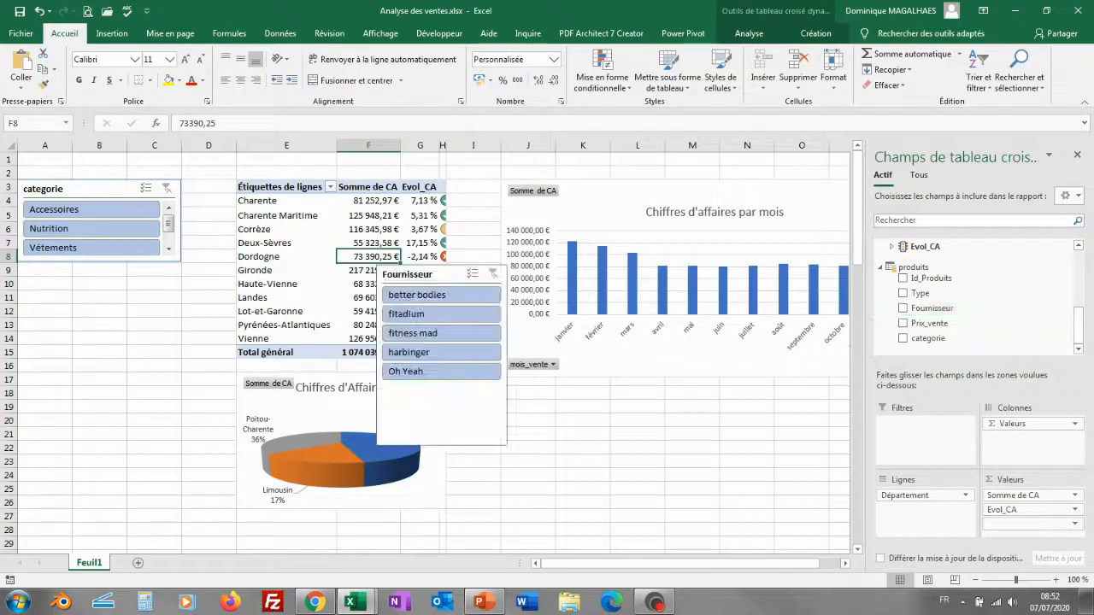
pyautogui.moveTo(410, 273); pyautogui.dragTo(59, 283)
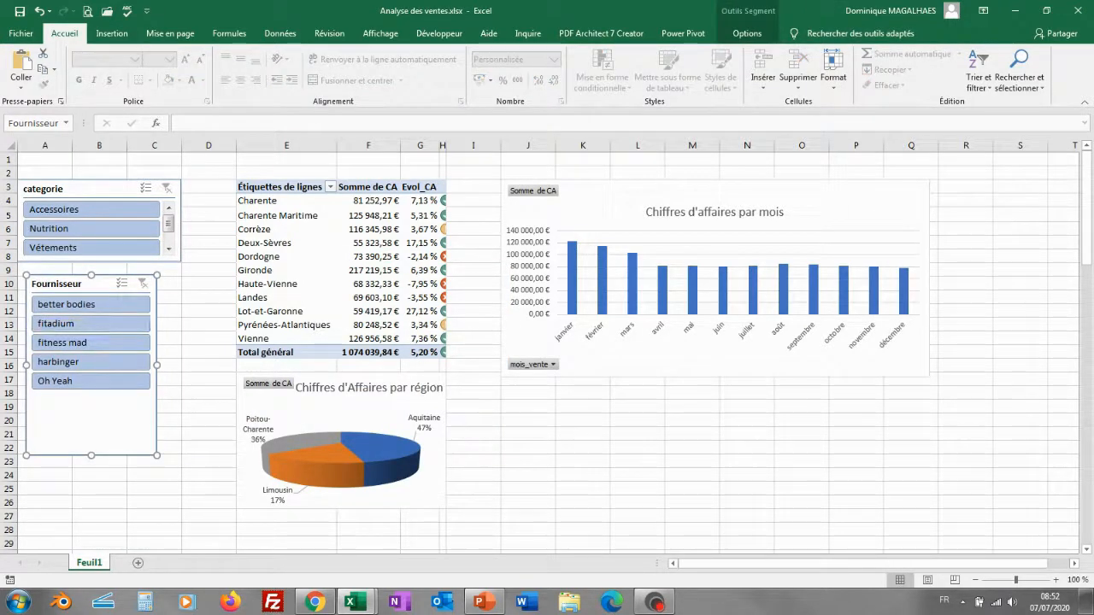
# Connect the Fournisseur slicer to the CA par mois and CA par région charts through its report connections
pyautogui.click(747, 33)
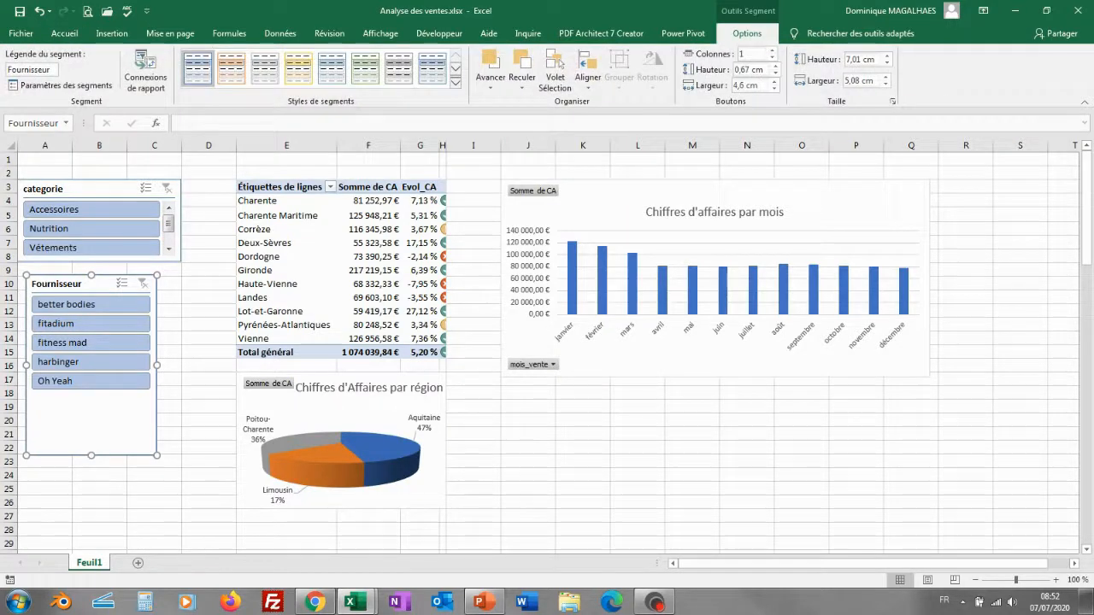
pyautogui.click(145, 69)
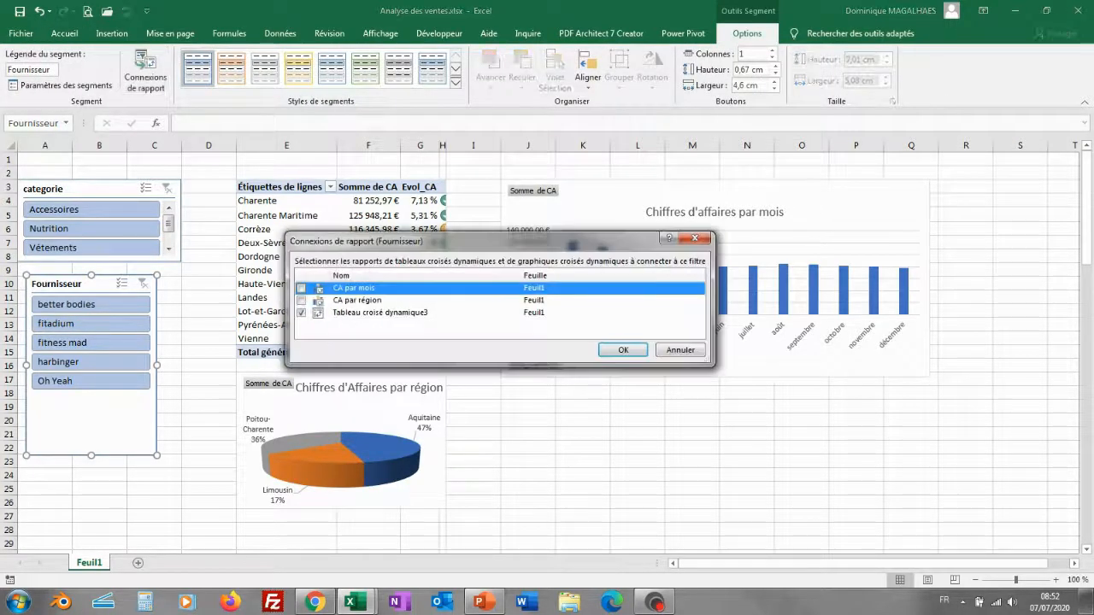
pyautogui.click(301, 301)
pyautogui.click(301, 289)
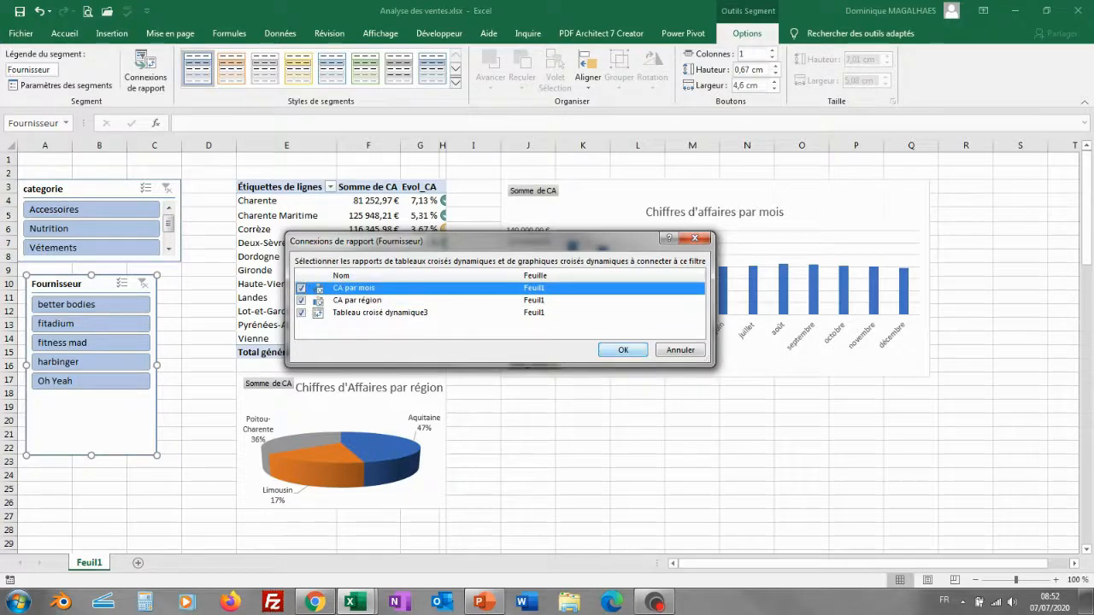
pyautogui.click(623, 350)
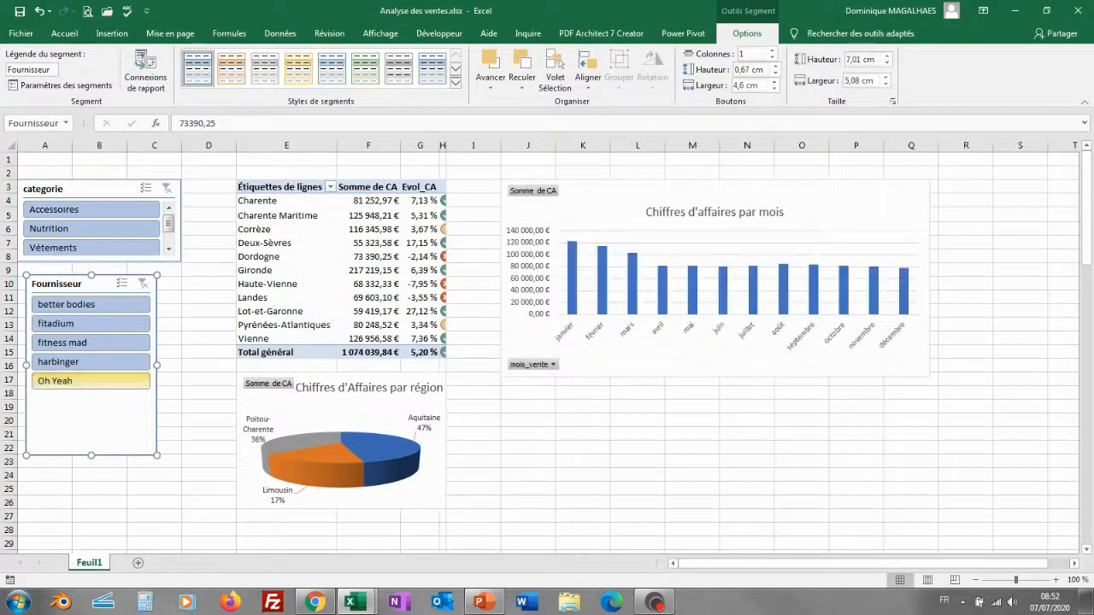
# Test the Fournisseur slicer with fitadium, fitness mad, harbinger, Oh Yeah and better bodies in turn, and clear its filter
pyautogui.click(91, 324)
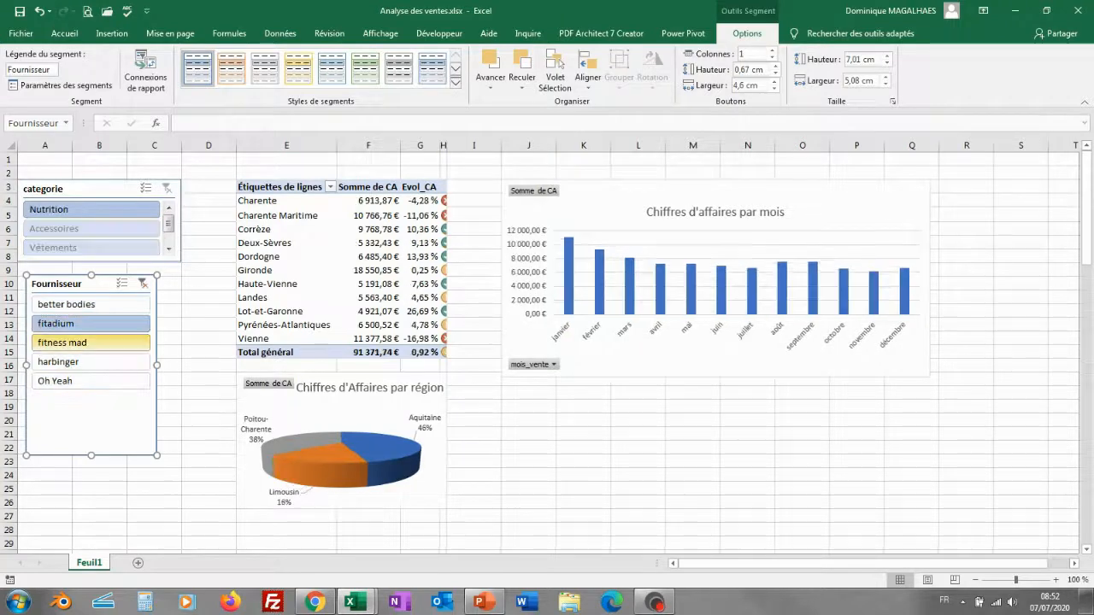
pyautogui.click(90, 342)
pyautogui.click(91, 362)
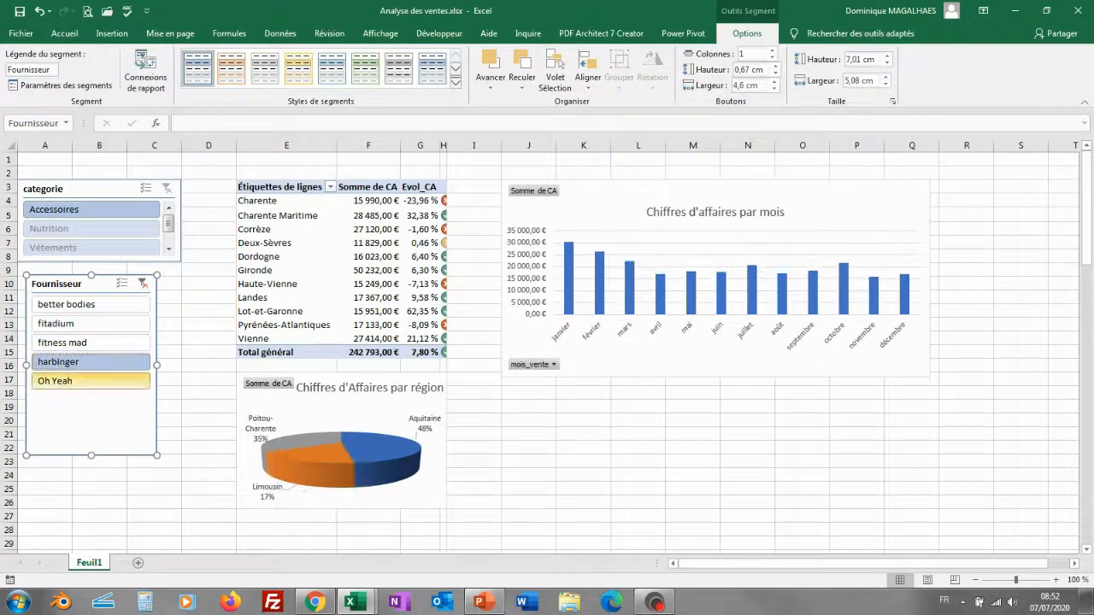
pyautogui.click(91, 381)
pyautogui.click(91, 304)
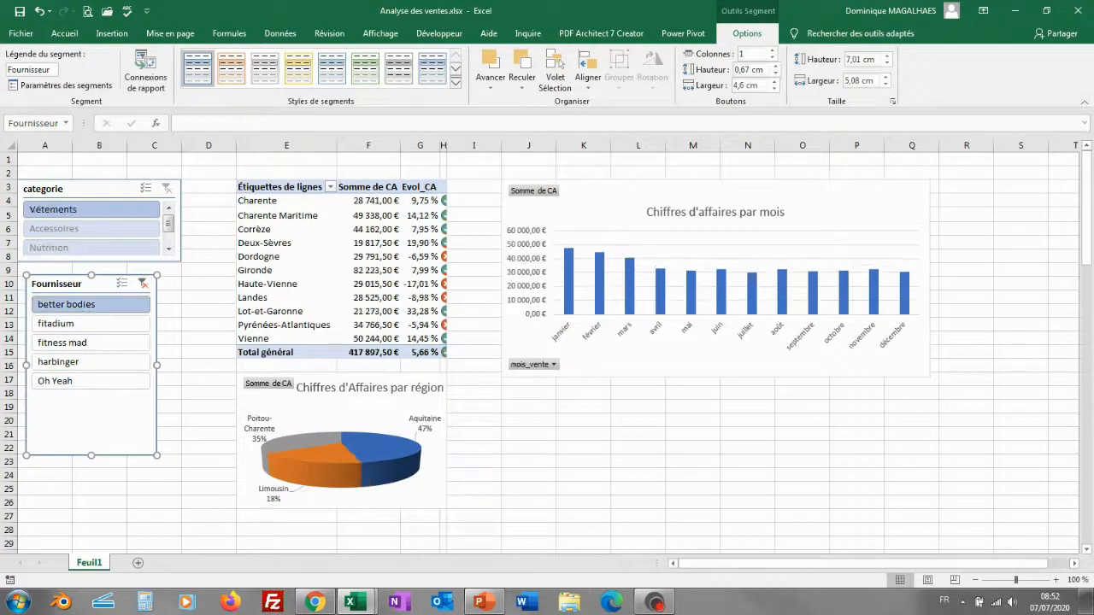
pyautogui.click(143, 283)
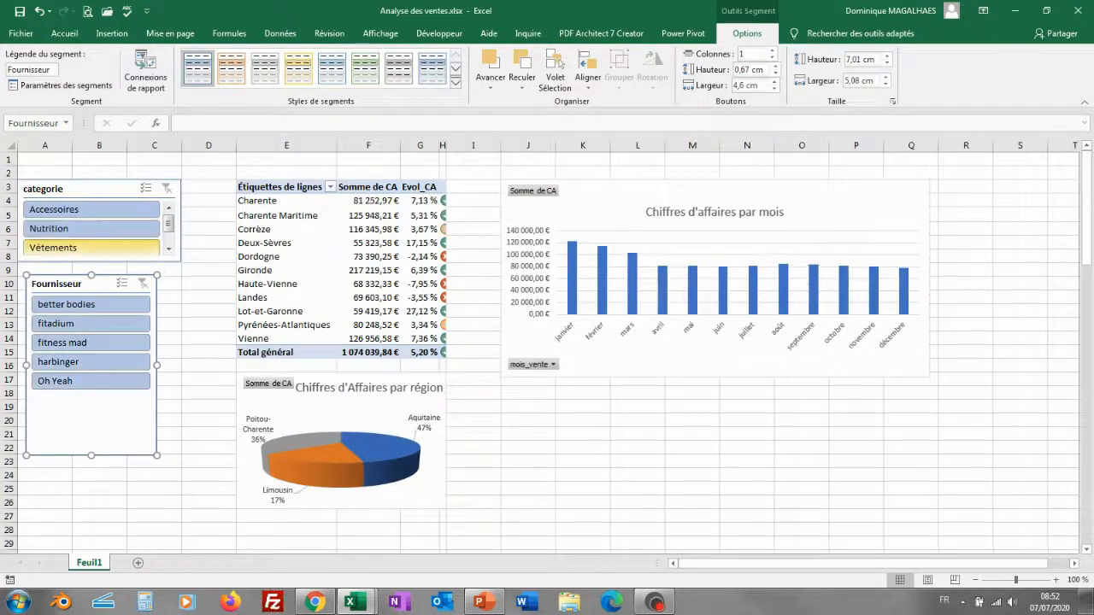
# Test both slicers together by filtering on categorie Nutrition and Fournisseur fitadium, and clear both filters
pyautogui.click(94, 229)
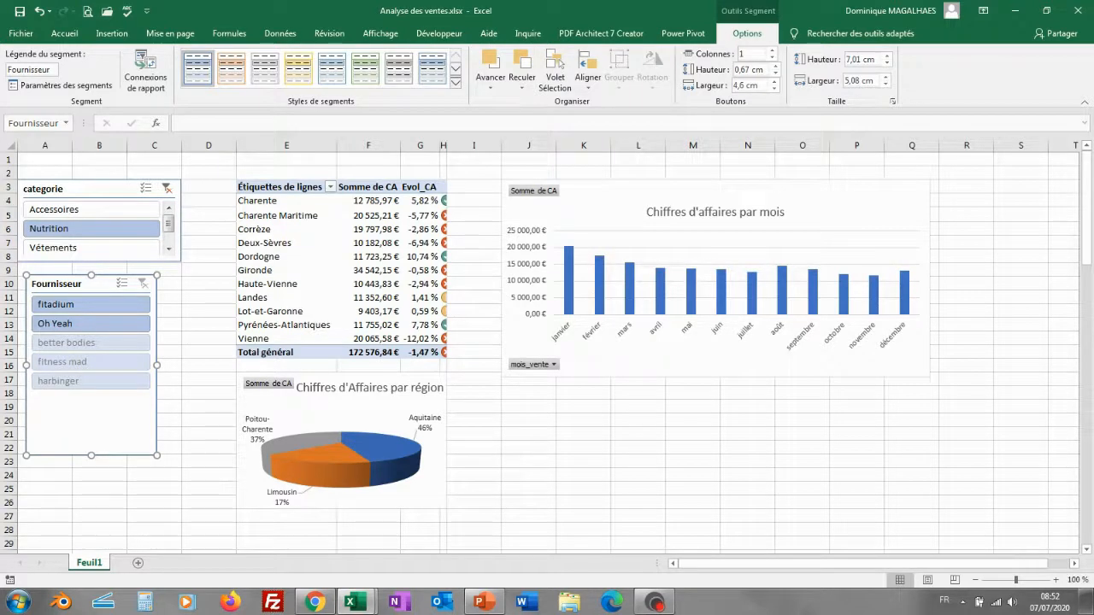
pyautogui.click(86, 304)
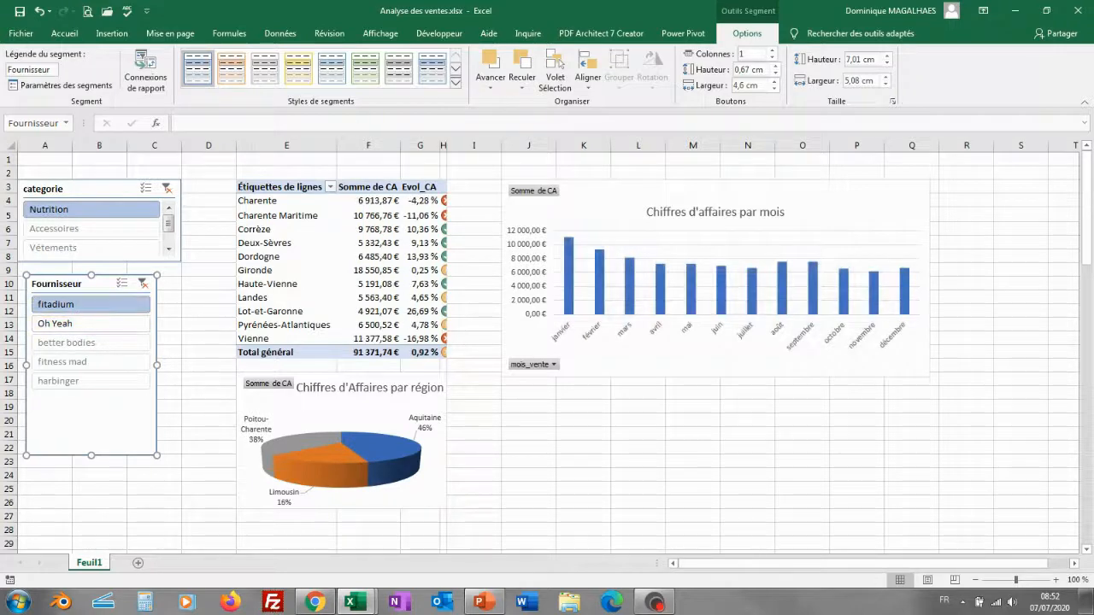
pyautogui.click(142, 284)
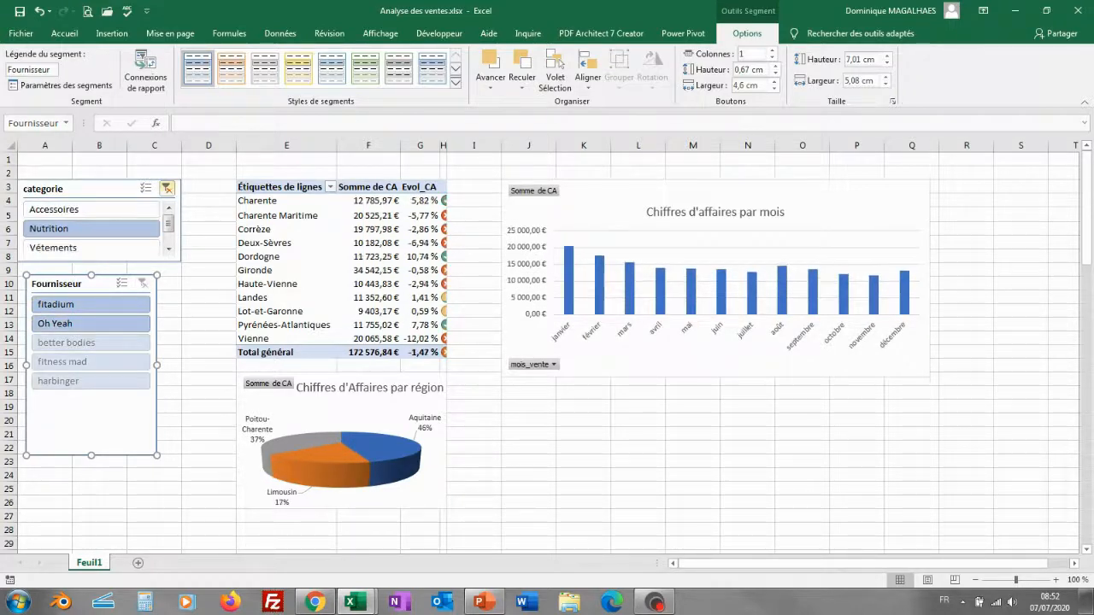
pyautogui.click(167, 188)
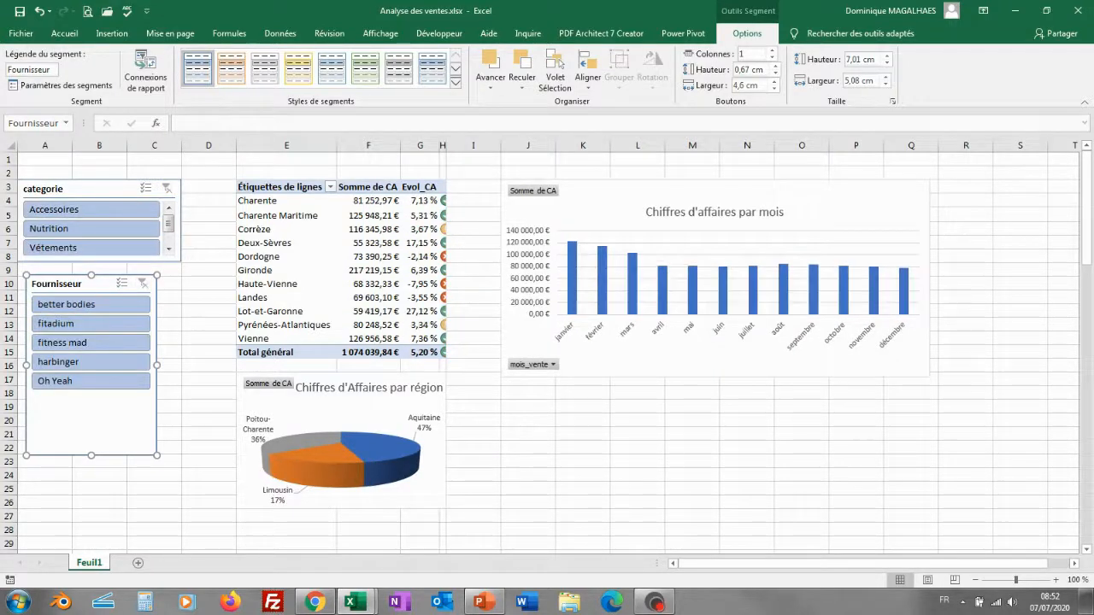